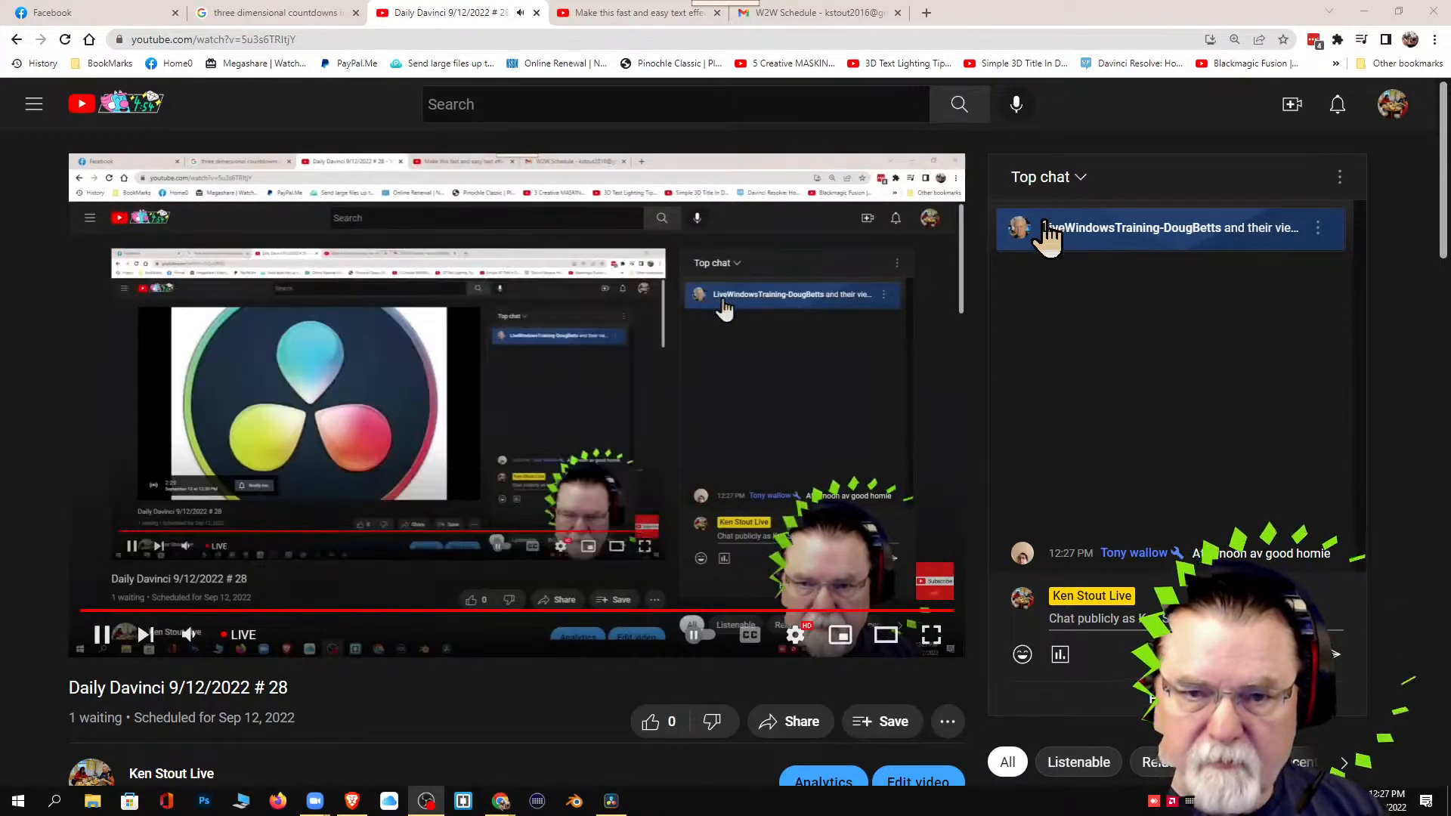
Mute the live stream's playback on the YouTube page and minimize the browser window.
{"action": "left_click", "coordinate": [1044, 222]}
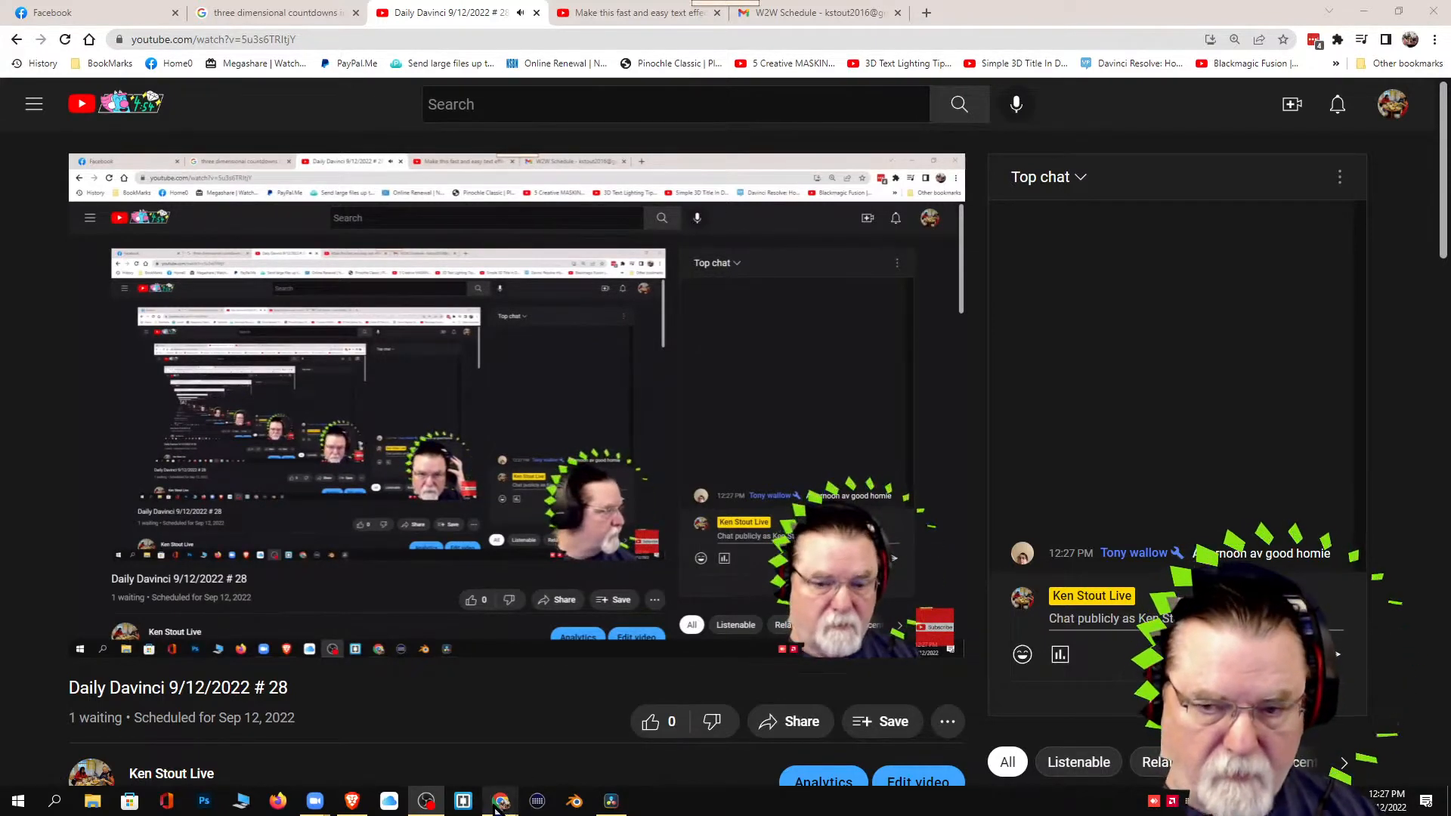
{"action": "mouse_move", "coordinate": [497, 807]}
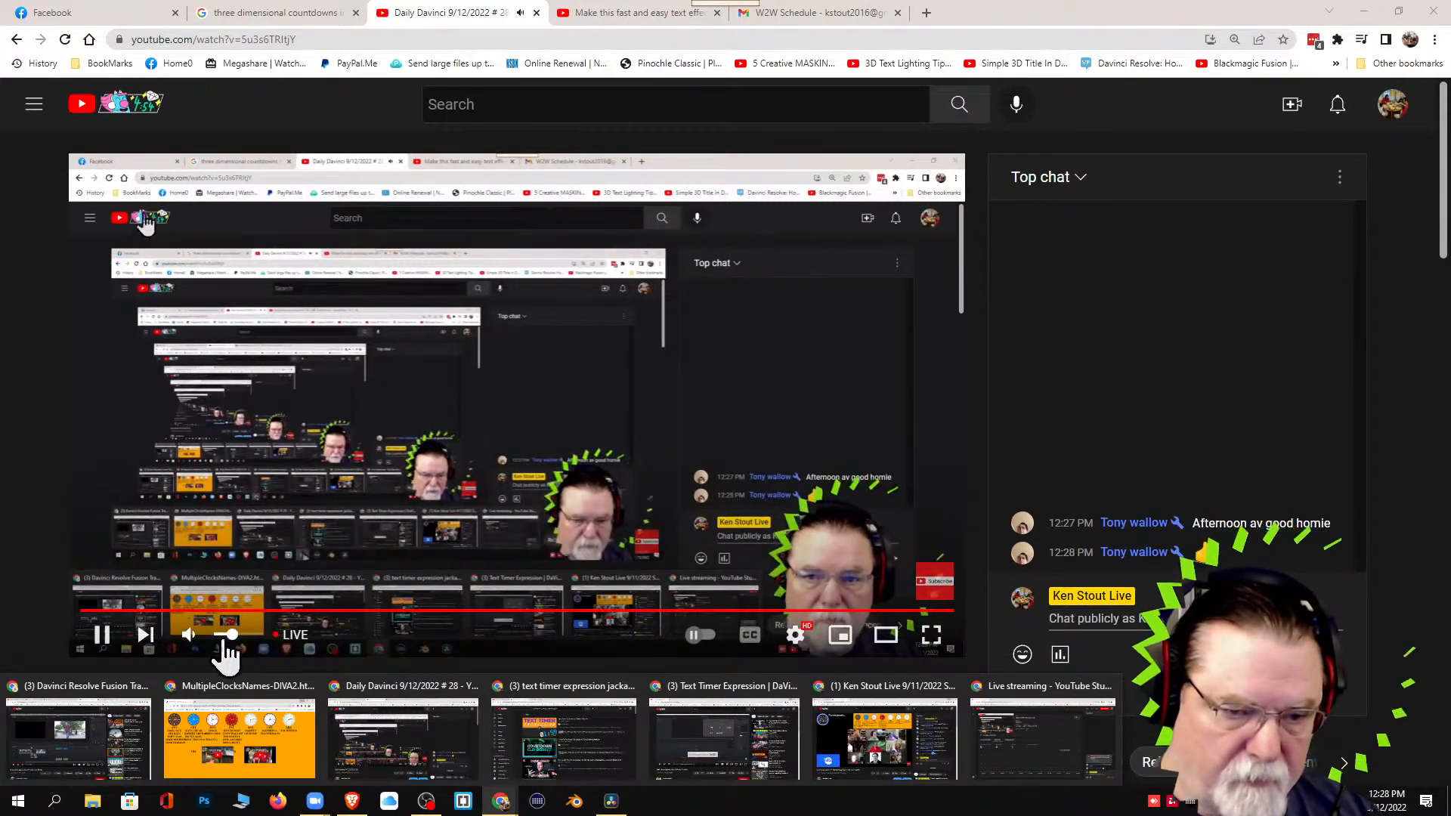
{"action": "left_click_drag", "start_coordinate": [225, 635], "coordinate": [144, 635]}
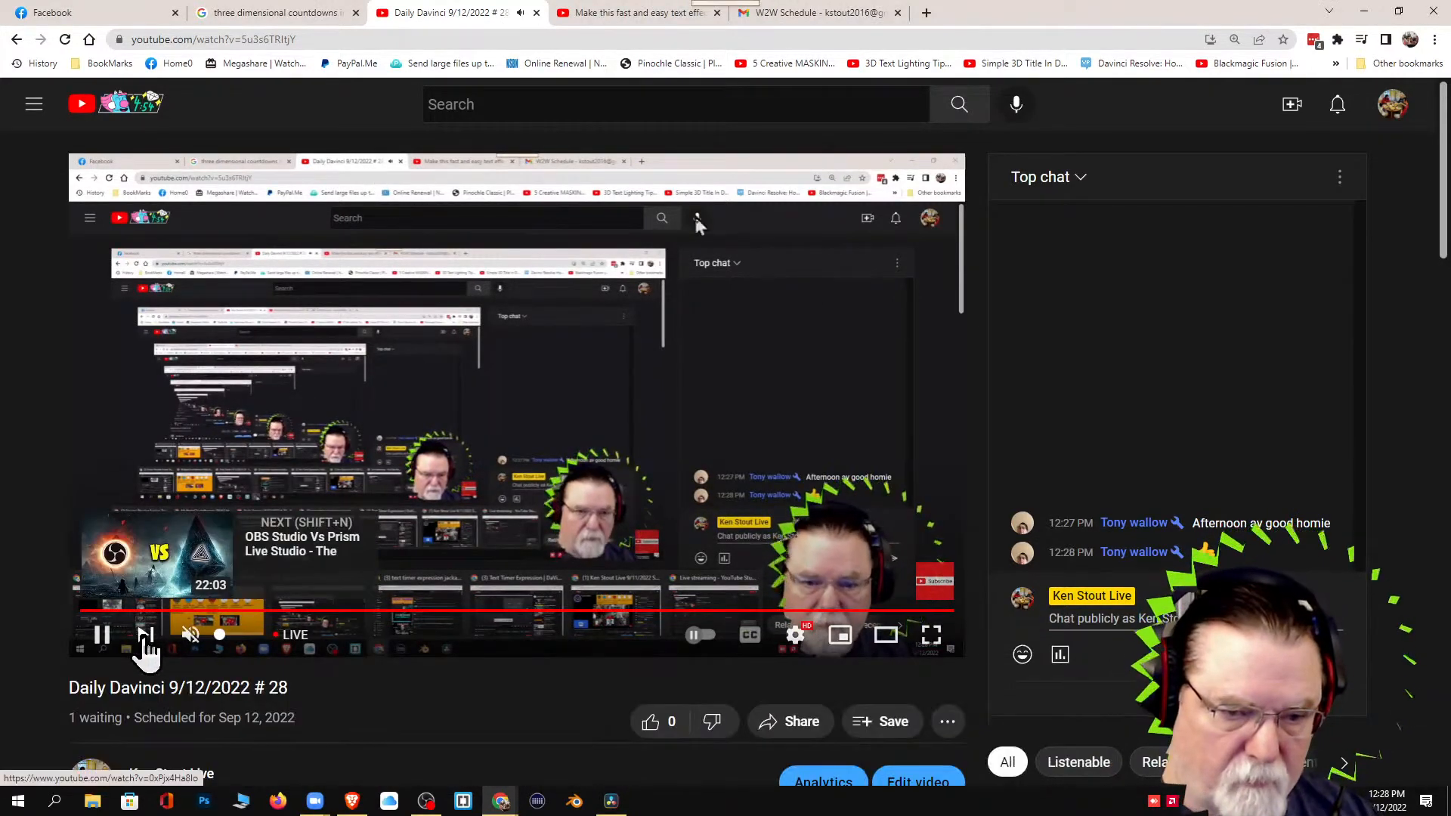
{"action": "left_click", "coordinate": [1362, 12]}
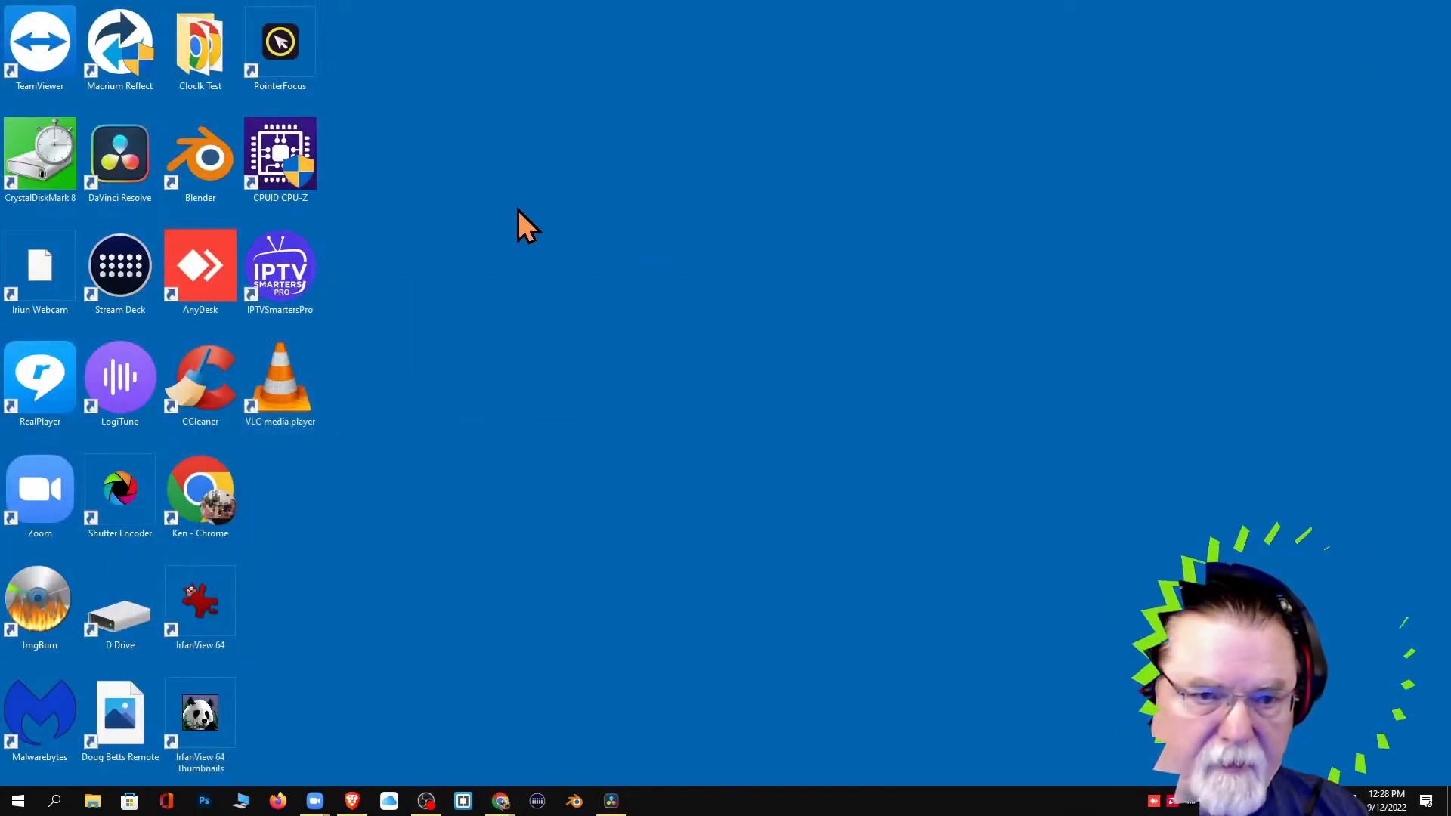
Hide all the icons on the Windows desktop.
{"action": "right_click", "coordinate": [519, 210]}
{"action": "mouse_move", "coordinate": [550, 243]}
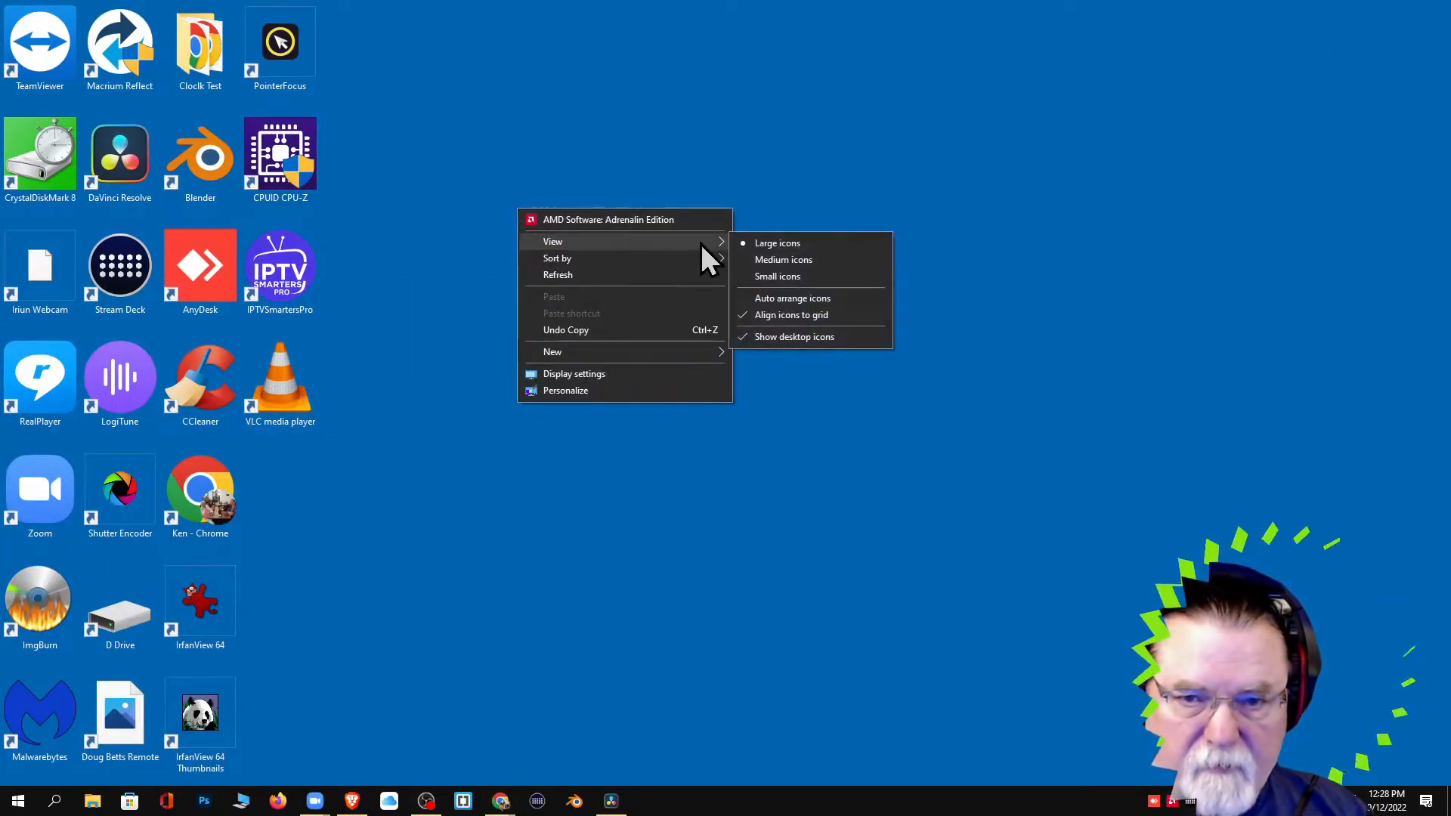
{"action": "left_click", "coordinate": [780, 336]}
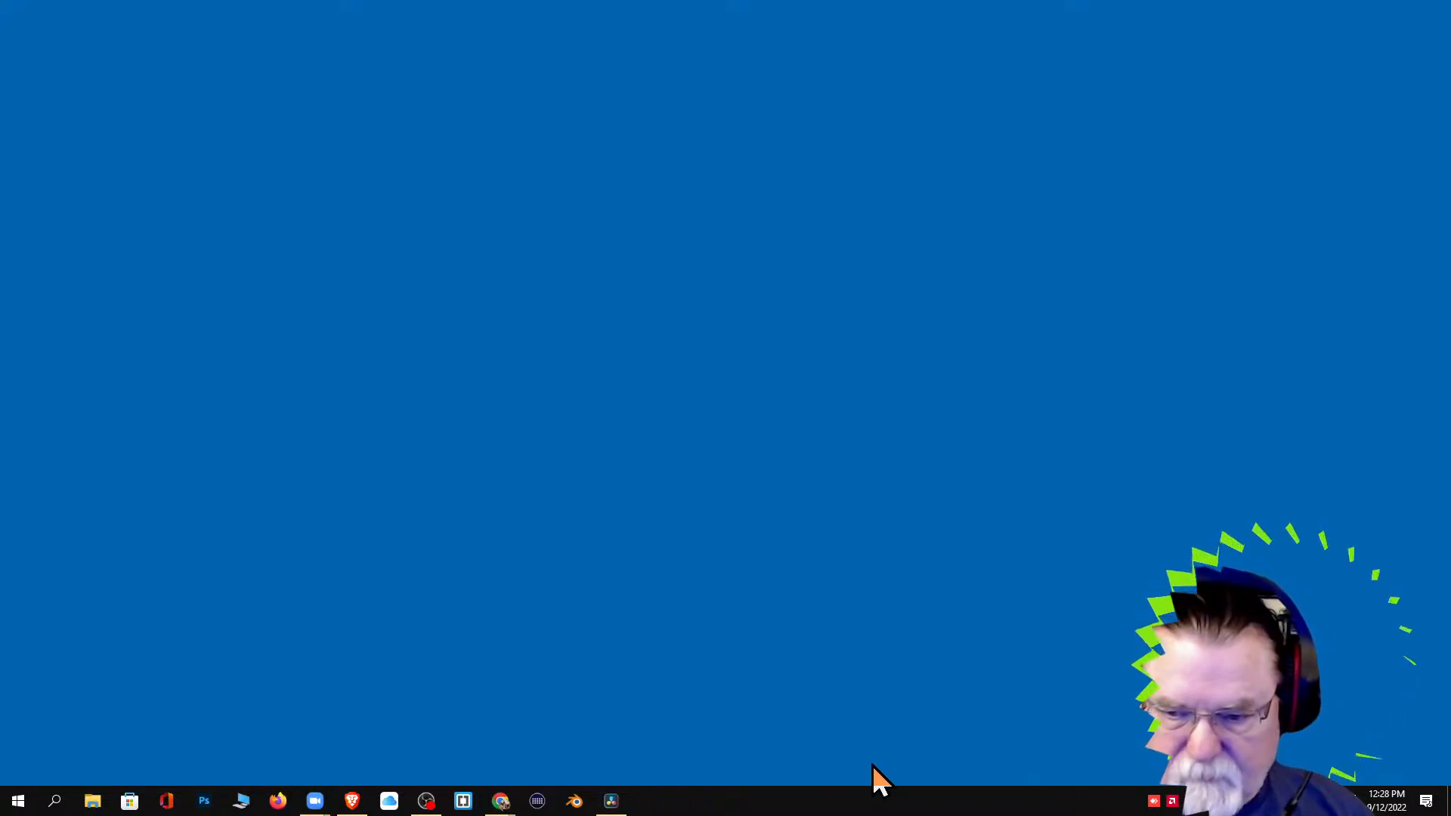
Switch to DaVinci Resolve and play part of the Text+ timer on the timeline from its start.
{"action": "left_click", "coordinate": [614, 803]}
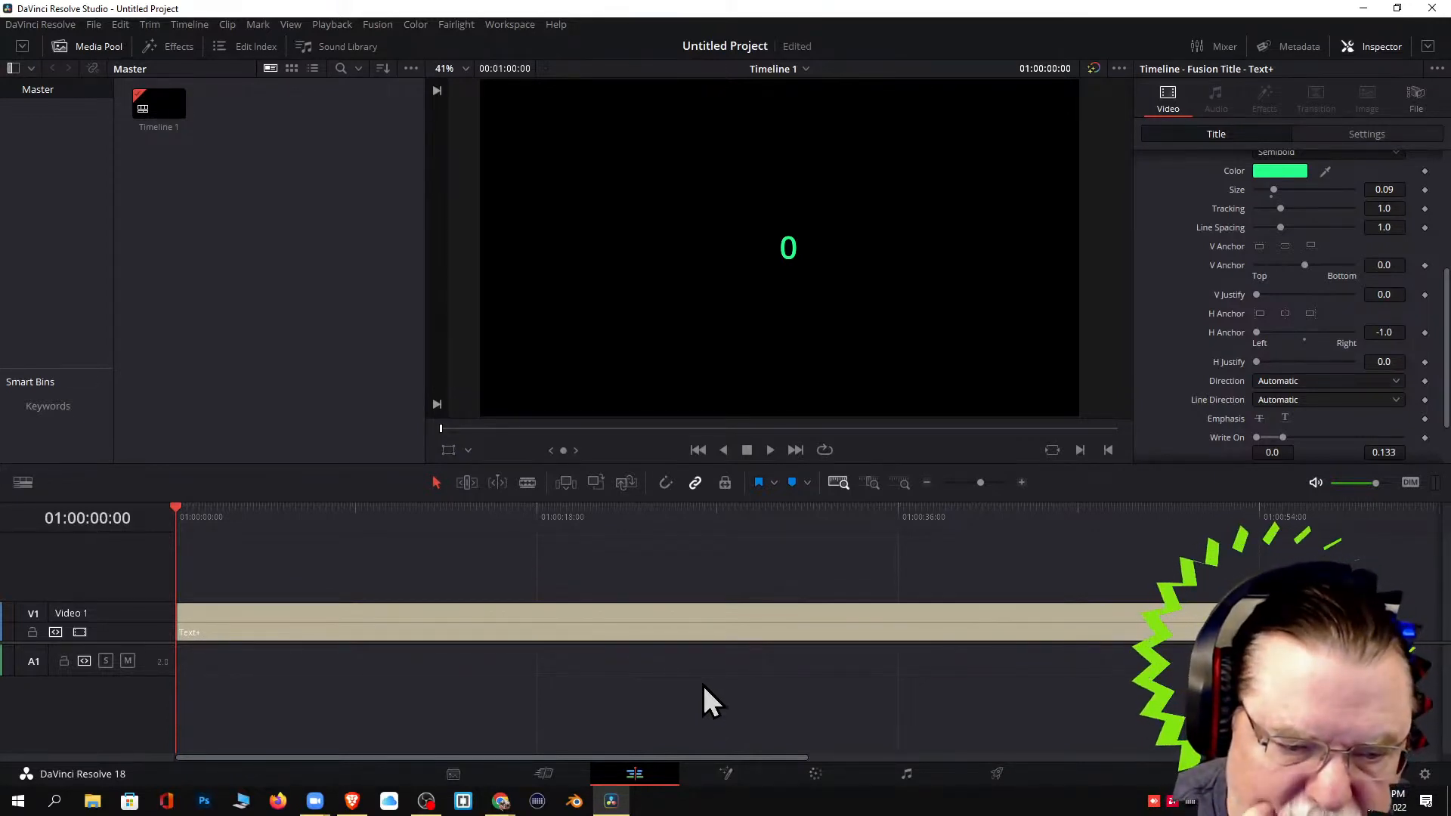
{"action": "key", "text": "space"}
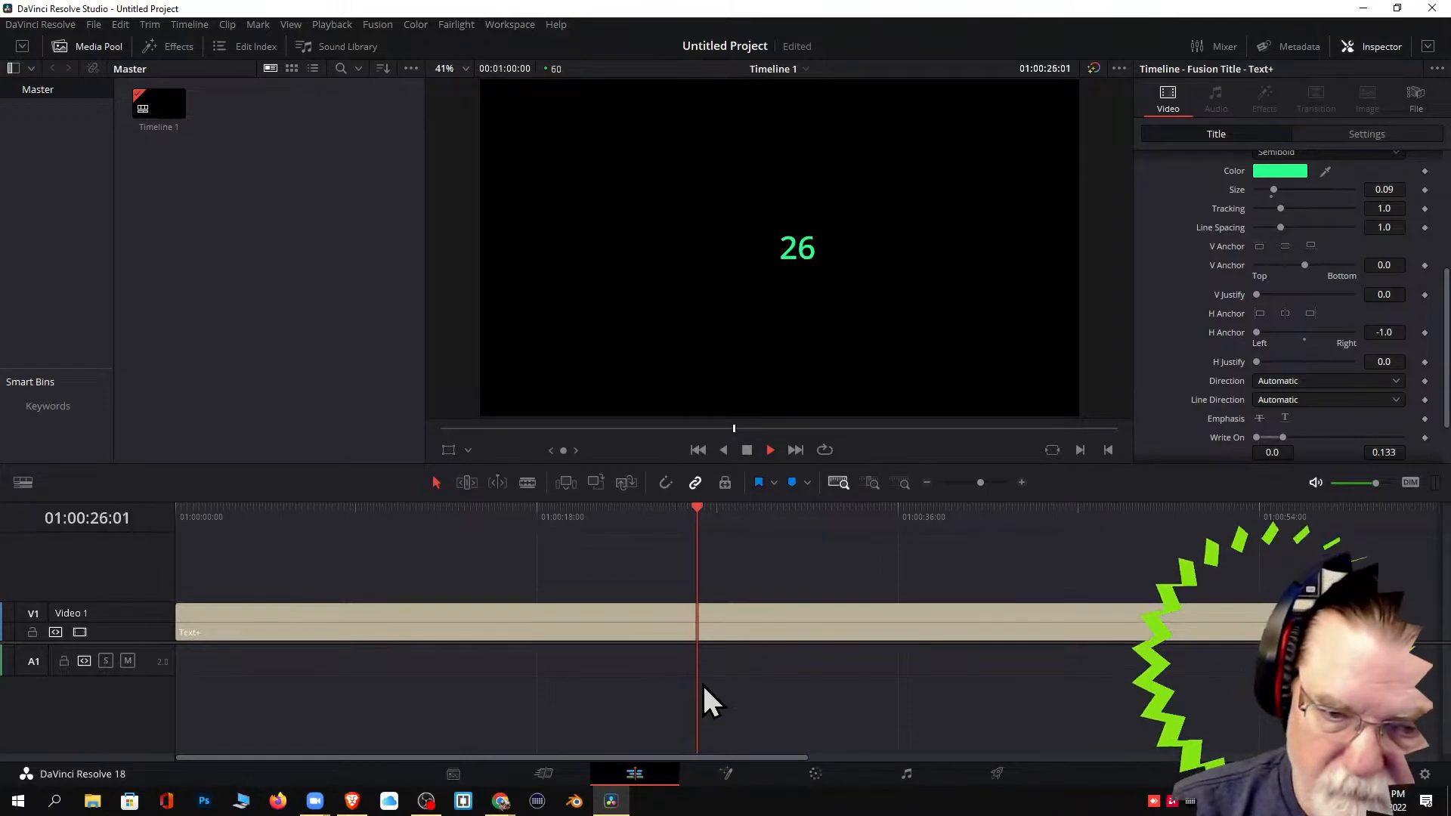
{"action": "left_click", "coordinate": [745, 451]}
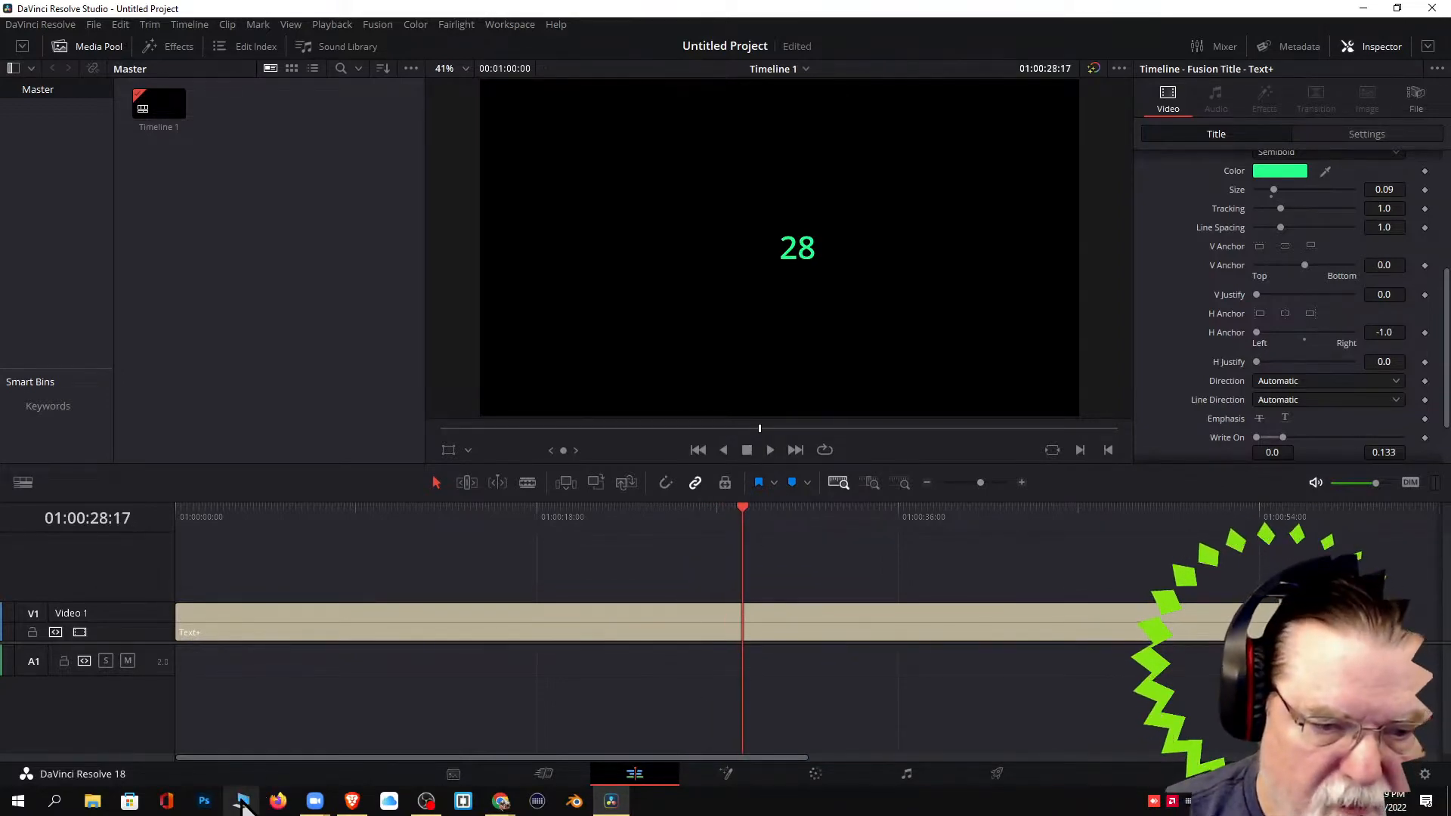
Find Timer at 50 Seconds 2.mp4 in the Davinci Completed Projects folder on the data drive and play it in VLC.
{"action": "left_click", "coordinate": [242, 801]}
{"action": "double_click", "coordinate": [523, 361]}
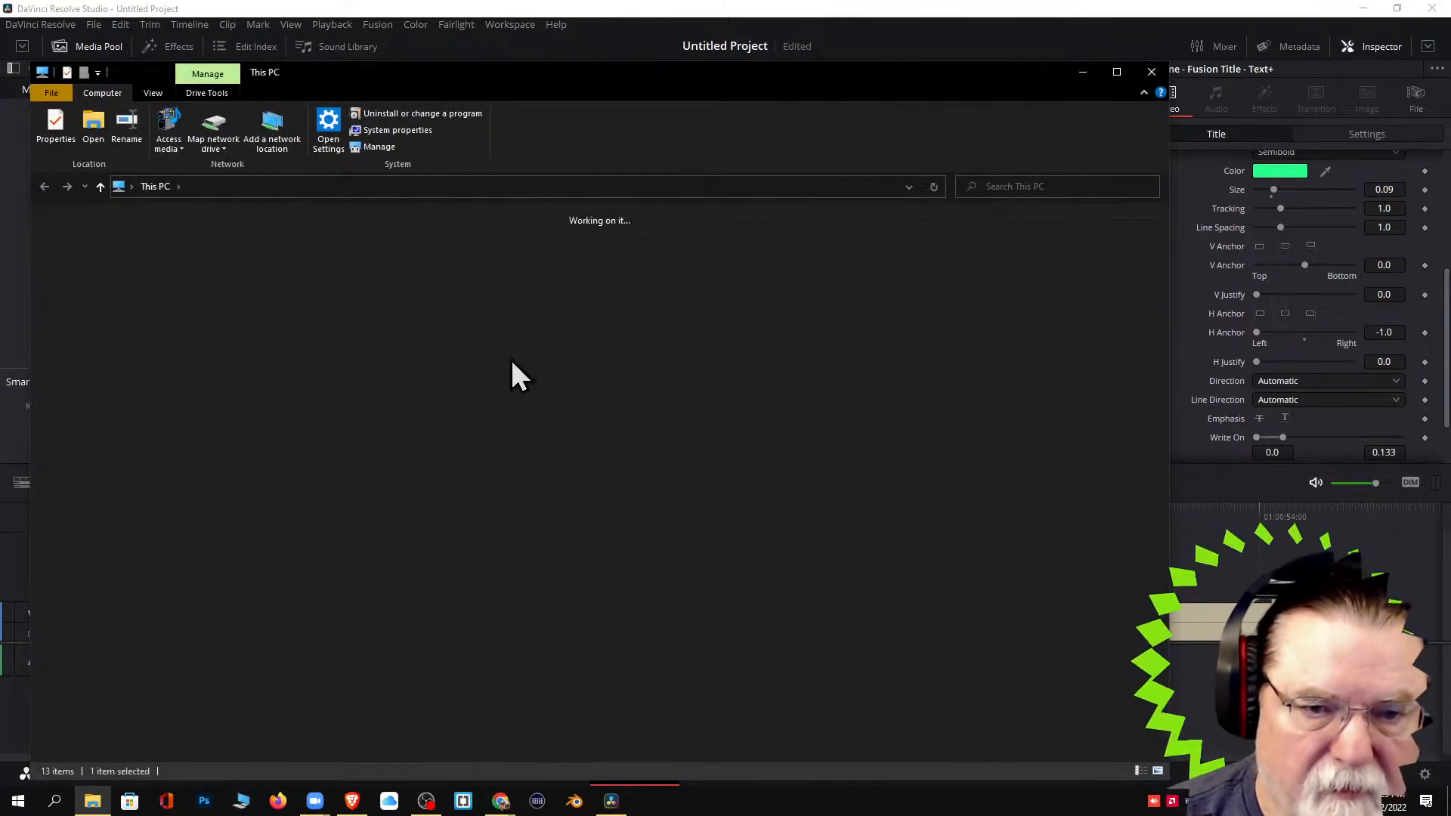
{"action": "double_click", "coordinate": [585, 325]}
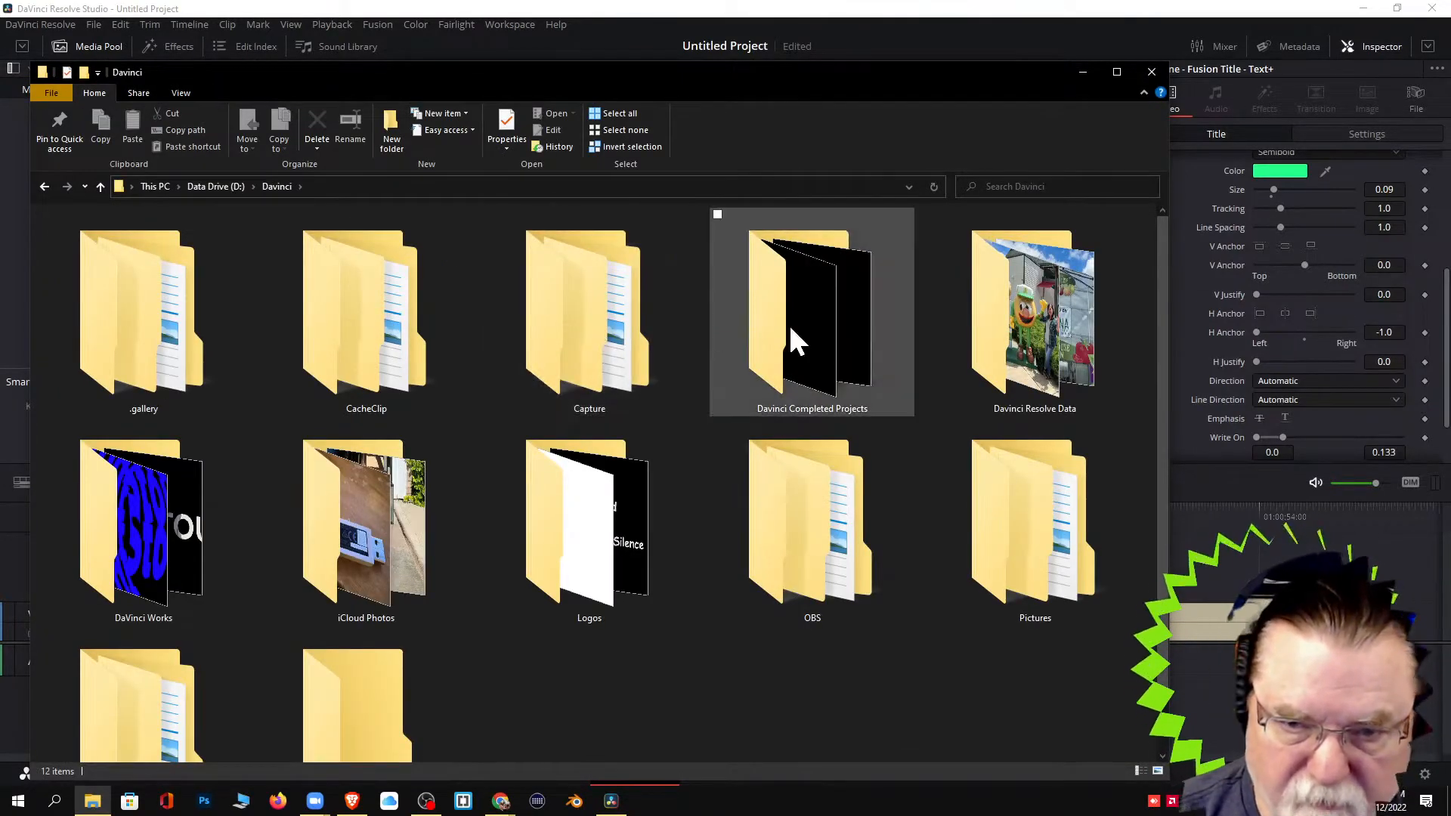
{"action": "double_click", "coordinate": [823, 320]}
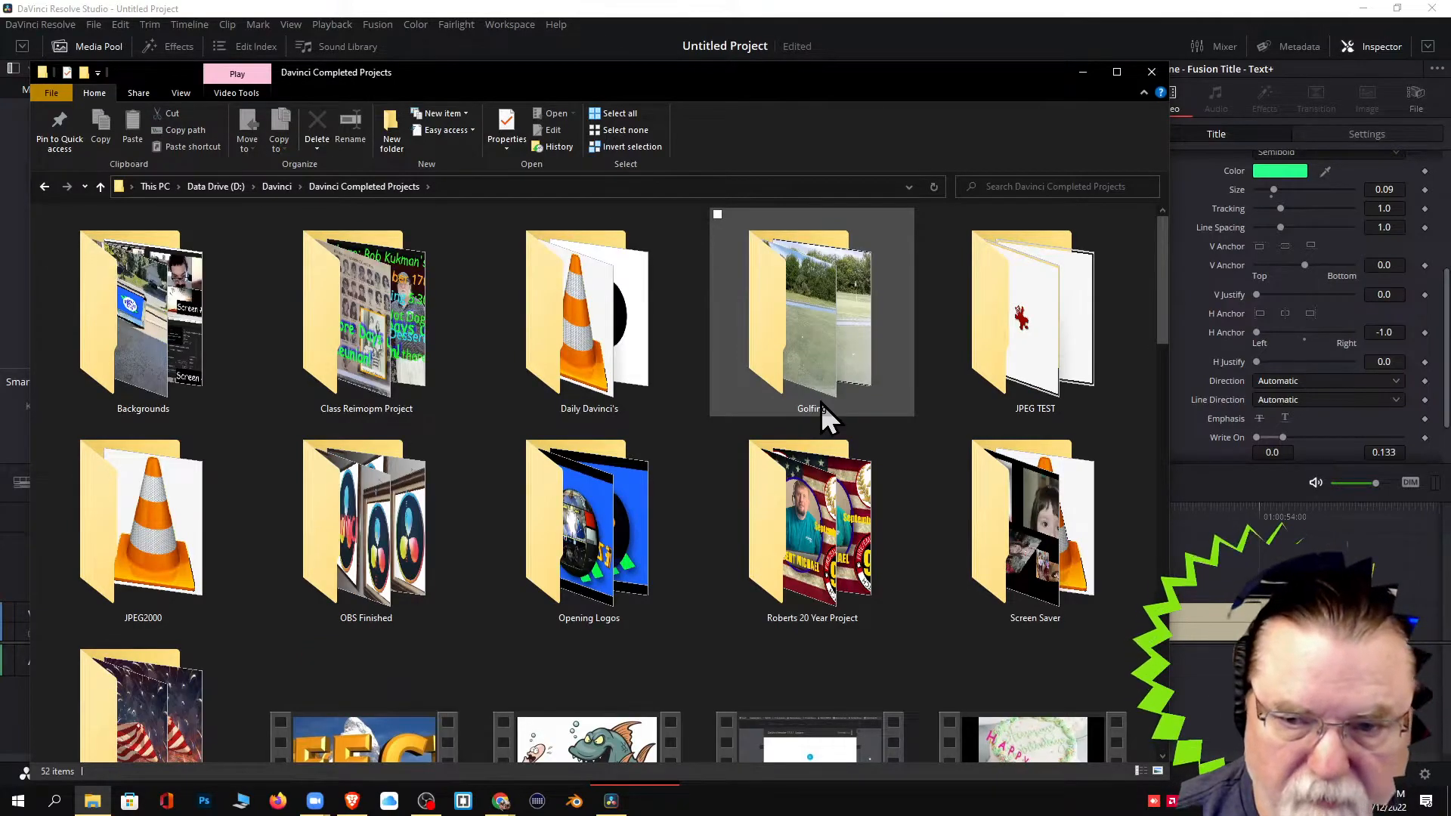
{"action": "scroll", "coordinate": [820, 402], "scroll_direction": "down", "scroll_amount": 4}
{"action": "scroll", "coordinate": [822, 406], "scroll_direction": "down", "scroll_amount": 2}
{"action": "scroll", "coordinate": [822, 406], "scroll_direction": "down", "scroll_amount": 4}
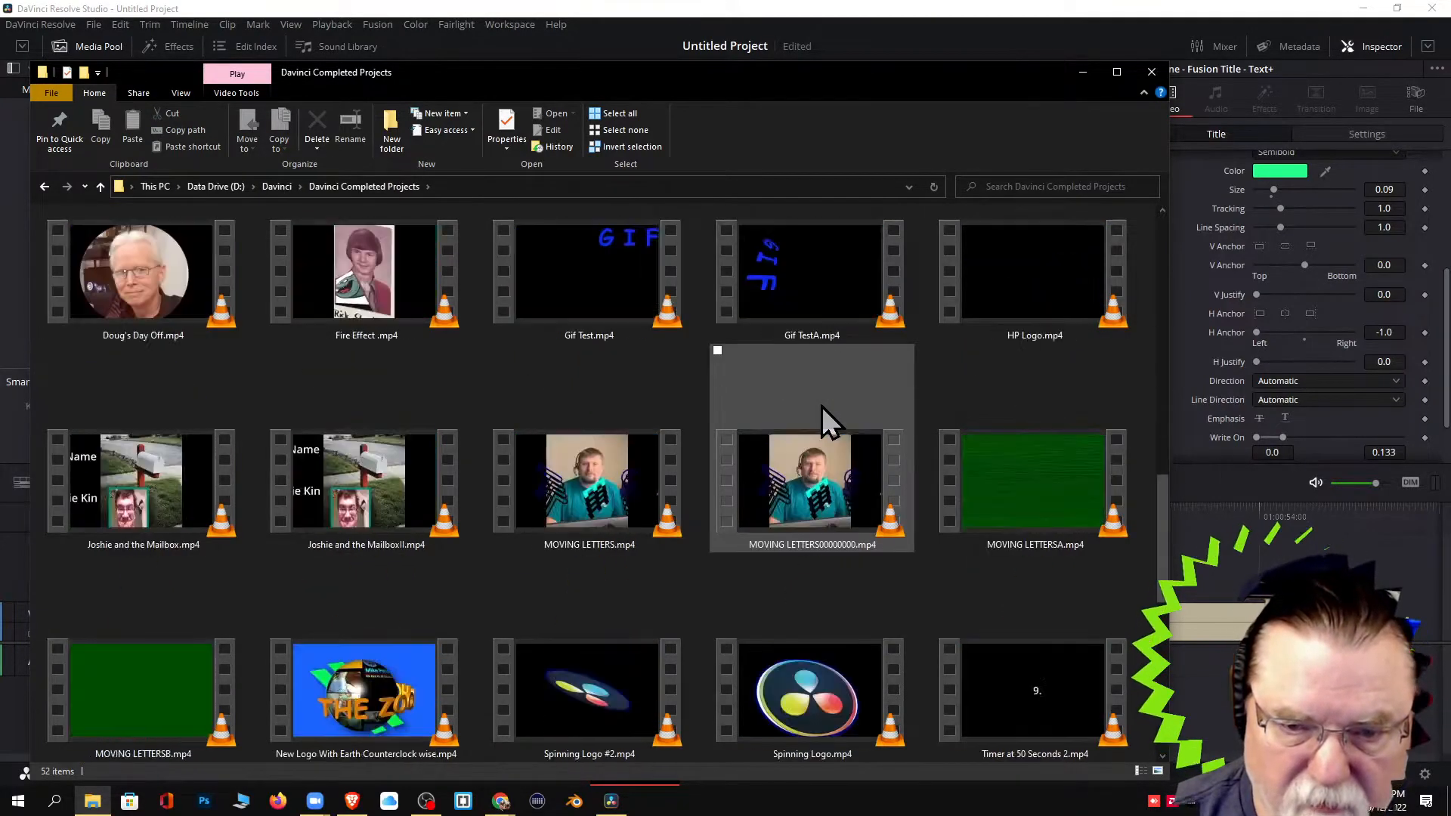
{"action": "scroll", "coordinate": [822, 405], "scroll_direction": "down", "scroll_amount": 2}
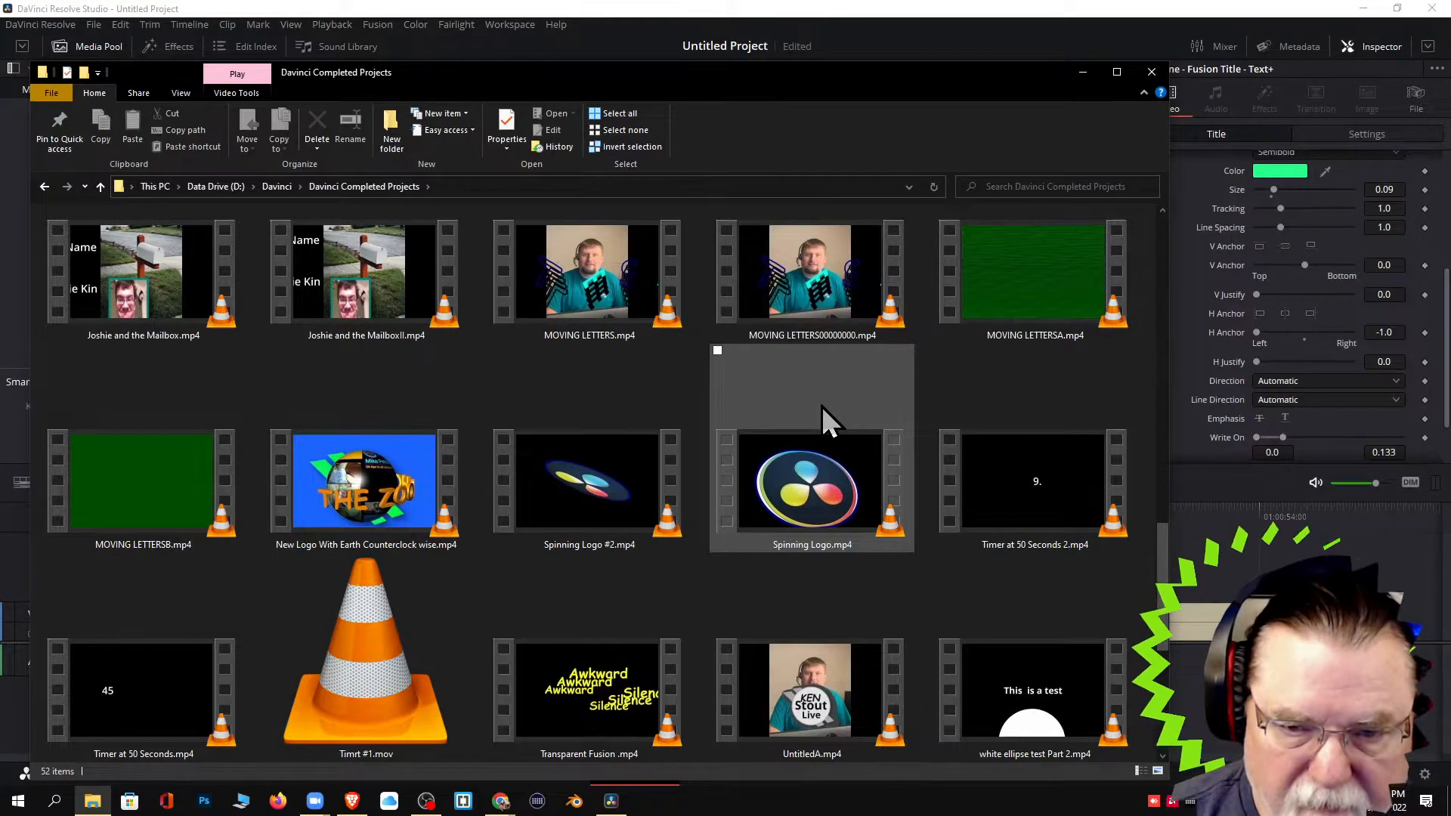
{"action": "scroll", "coordinate": [795, 508], "scroll_direction": "down", "scroll_amount": 2}
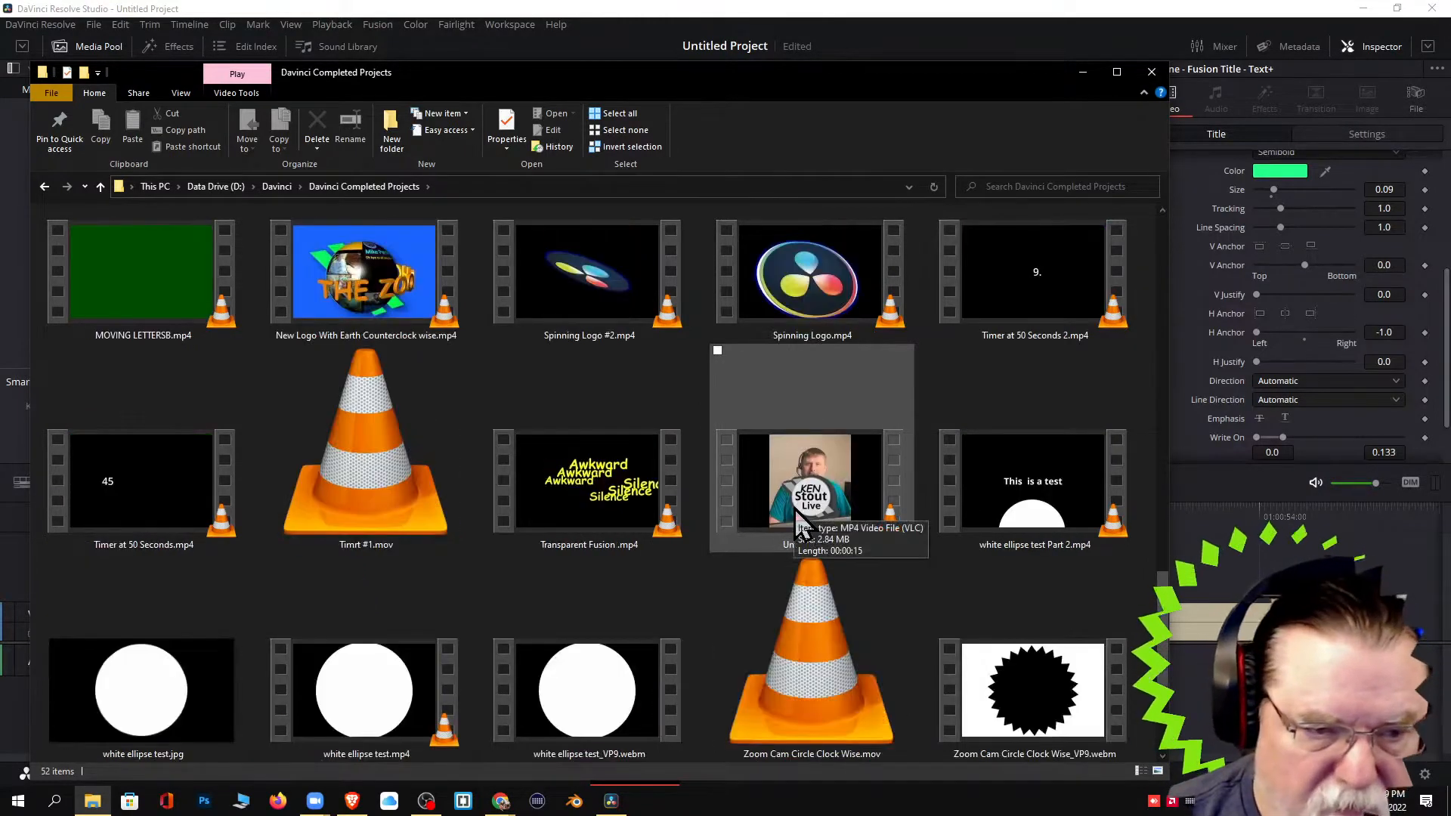
{"action": "double_click", "coordinate": [1023, 297]}
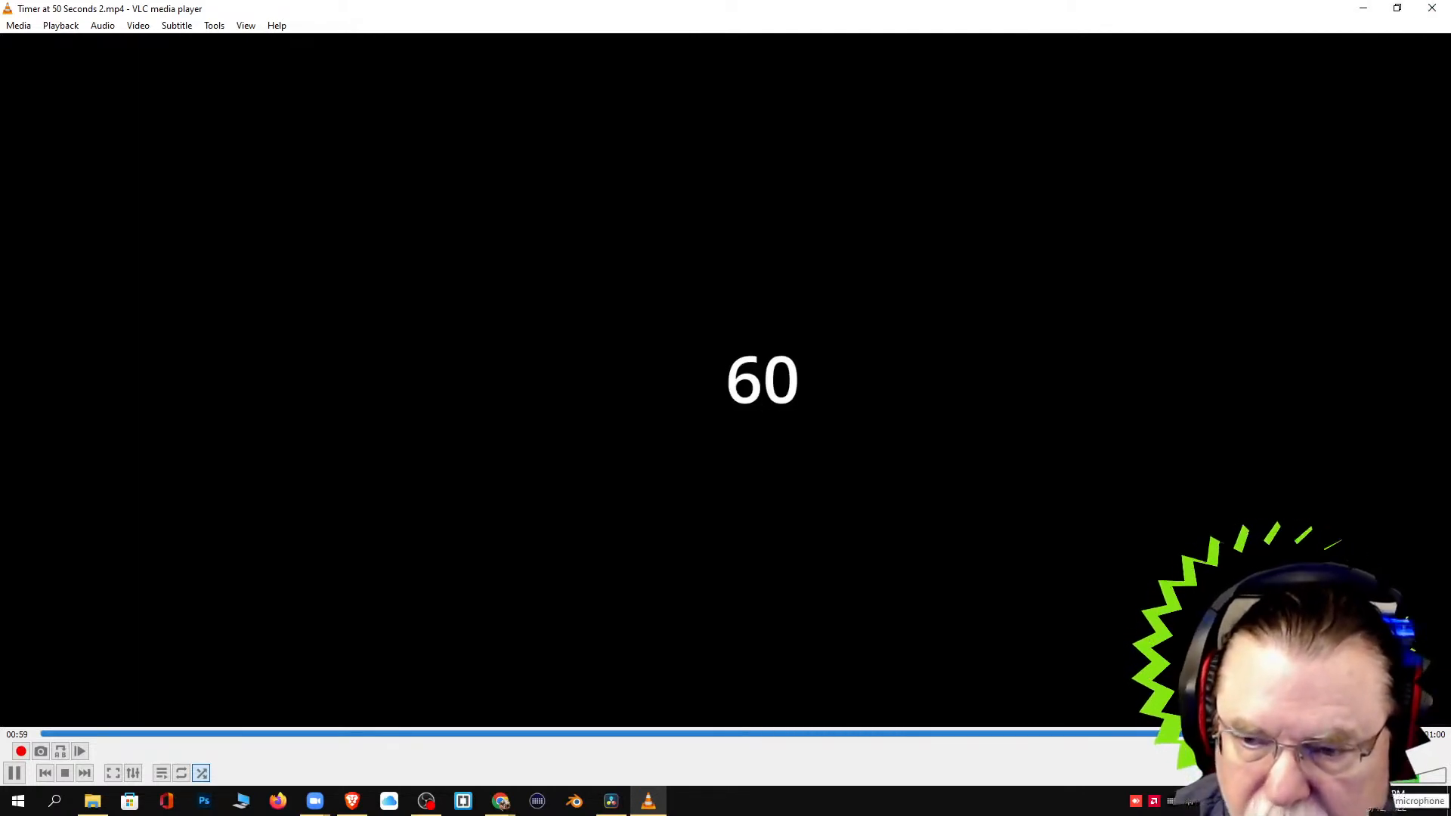
Close the video player and the folder window, and keep the untitled Resolve project open by cancelling its closing.
{"action": "left_click", "coordinate": [1433, 10]}
{"action": "left_click", "coordinate": [1433, 9]}
{"action": "left_click", "coordinate": [1432, 8]}
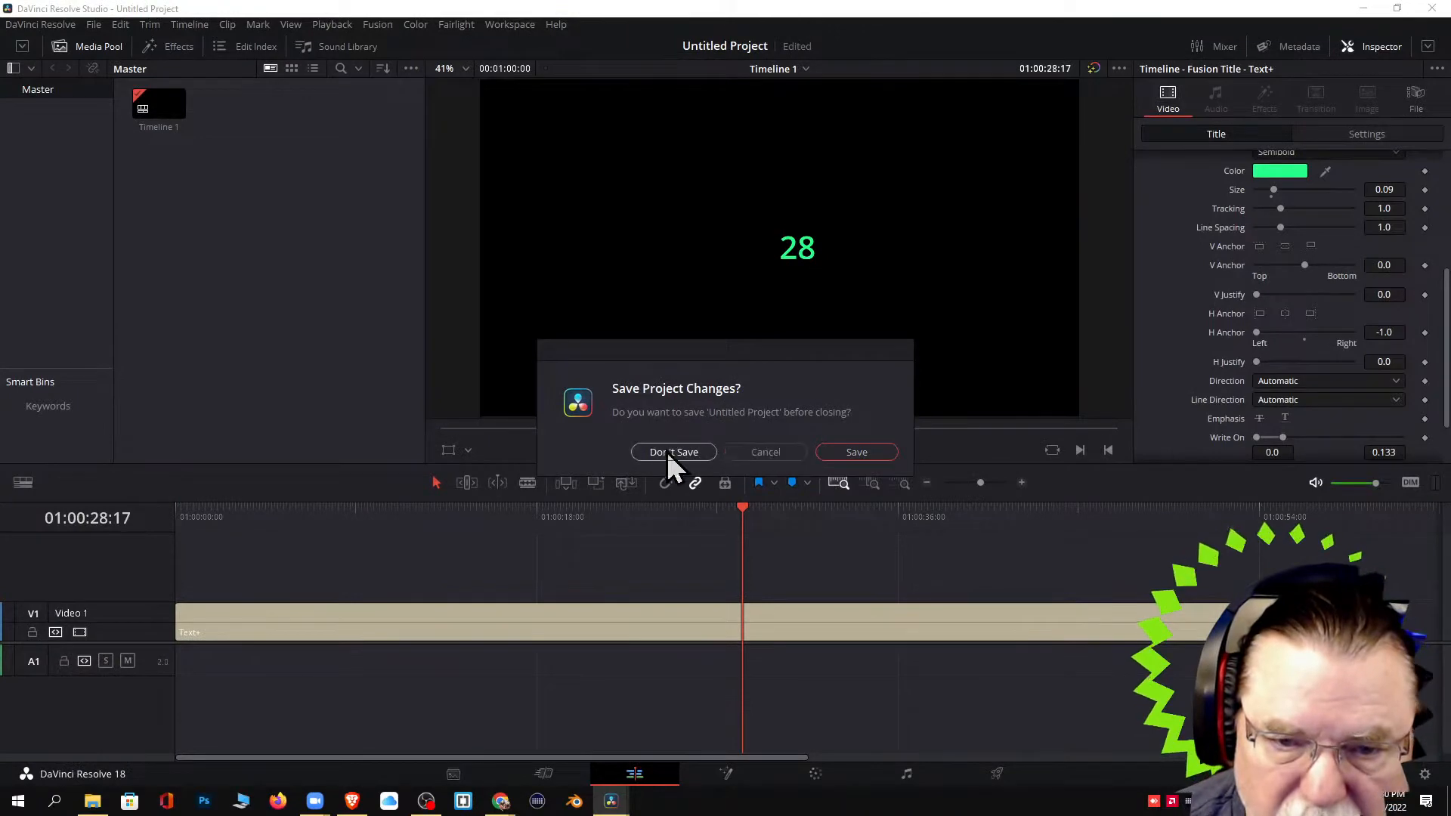
{"action": "left_click", "coordinate": [765, 453]}
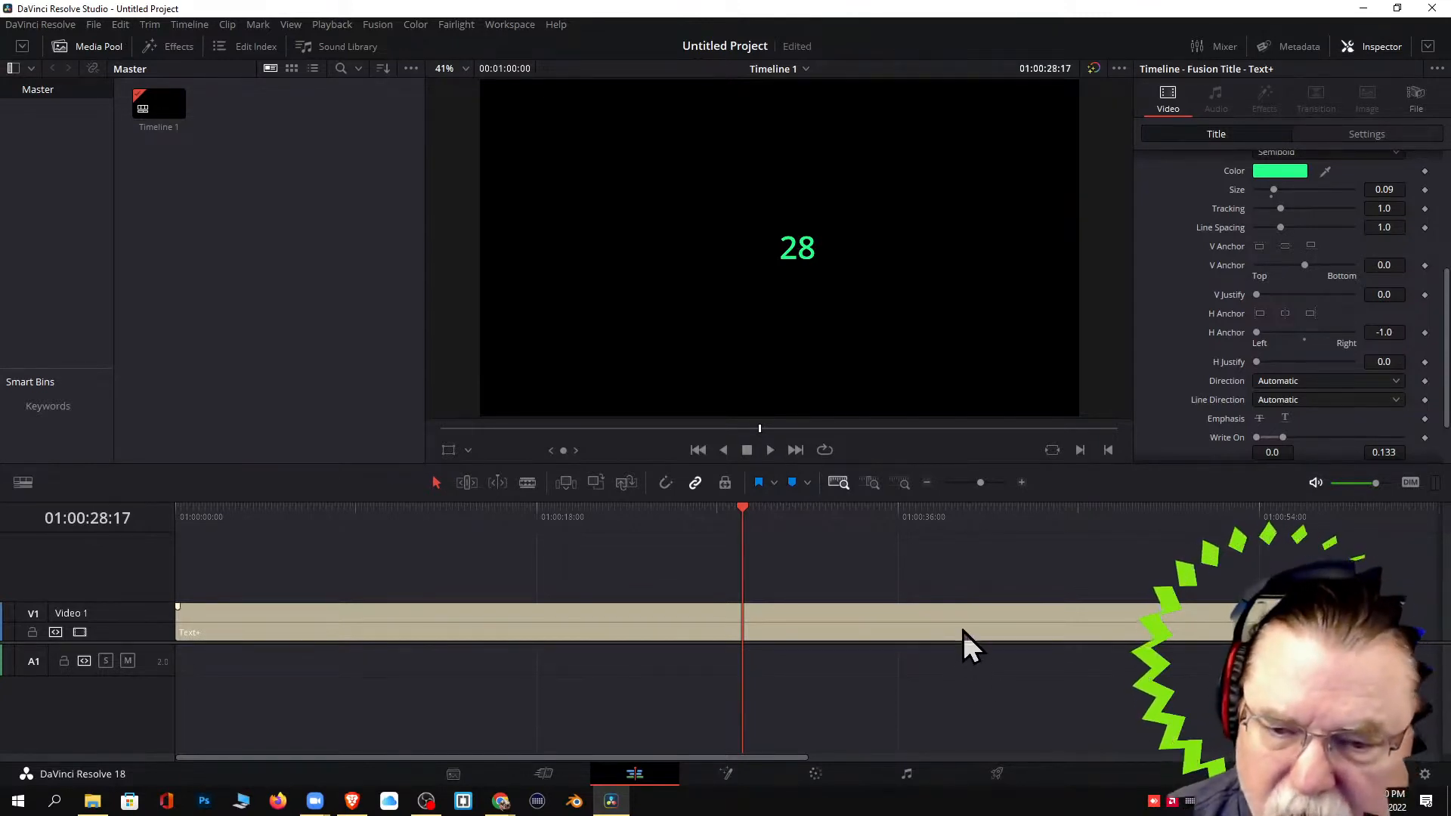
Change the duration of the Text+ clip on Video 1 to one hour, 01:00:00:00.
{"action": "right_click", "coordinate": [931, 639]}
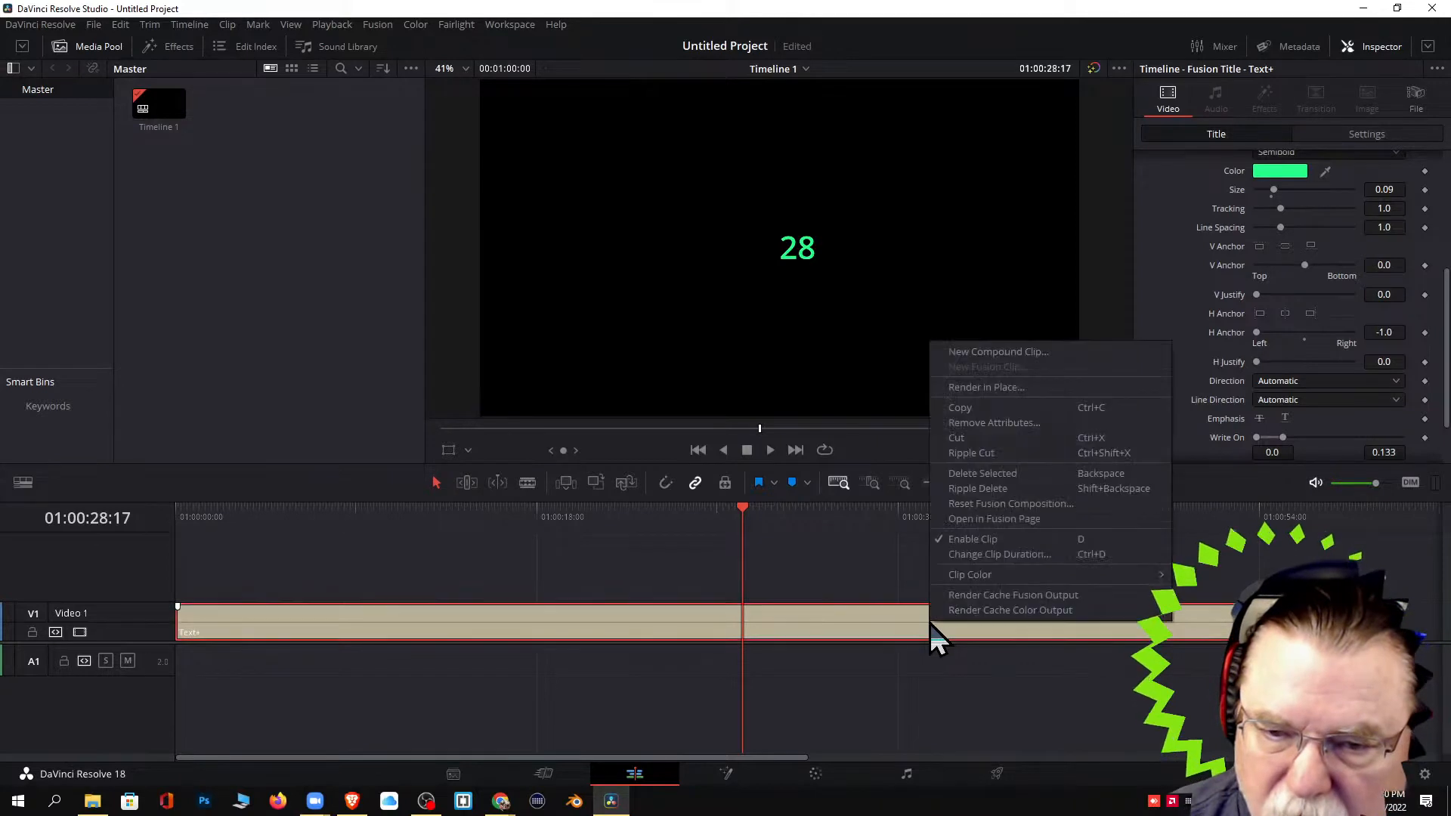
{"action": "left_click", "coordinate": [1028, 555]}
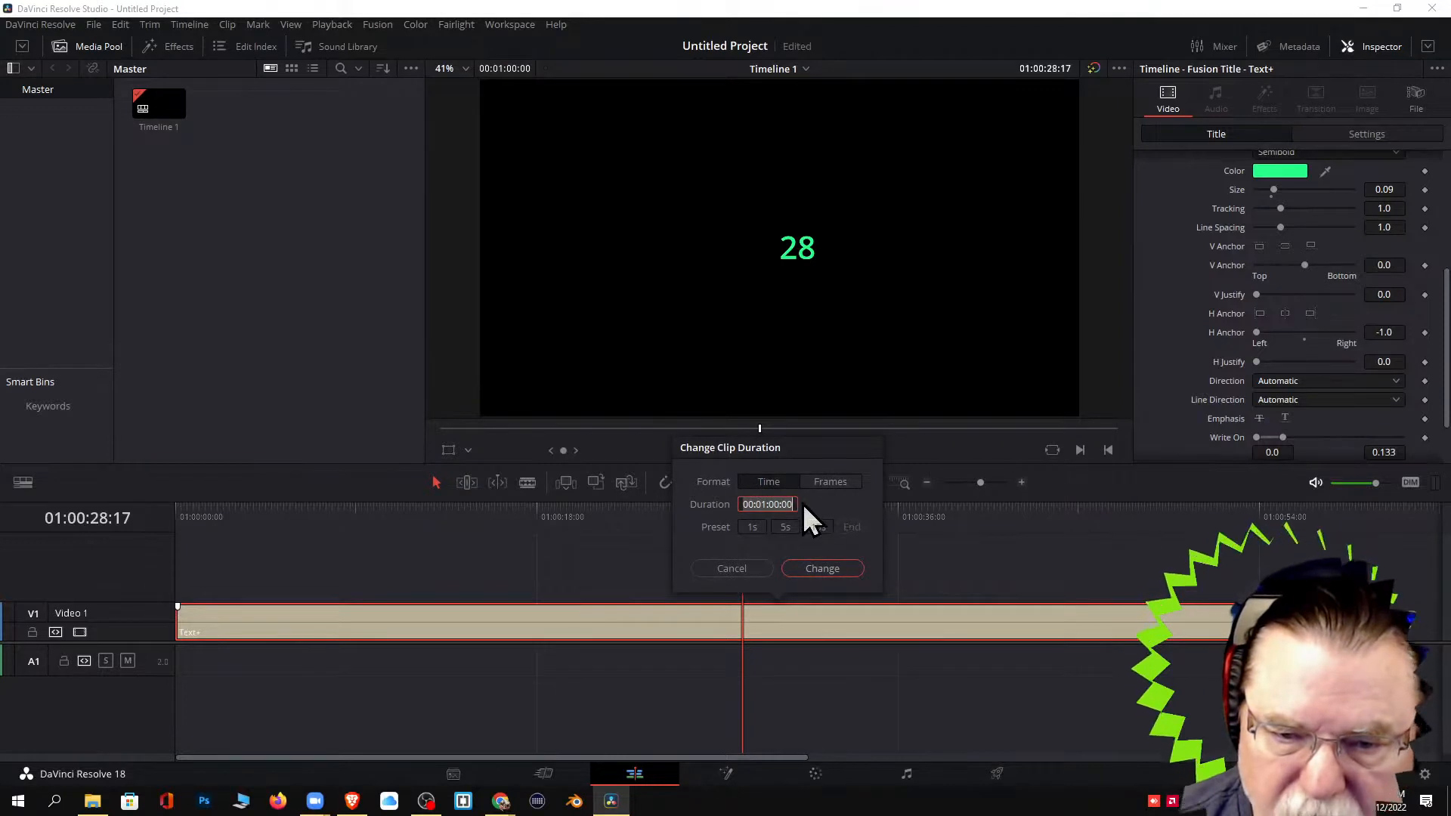
{"action": "key", "text": "Left"}
{"action": "key", "text": "Left"}
{"action": "key", "text": "Left"}
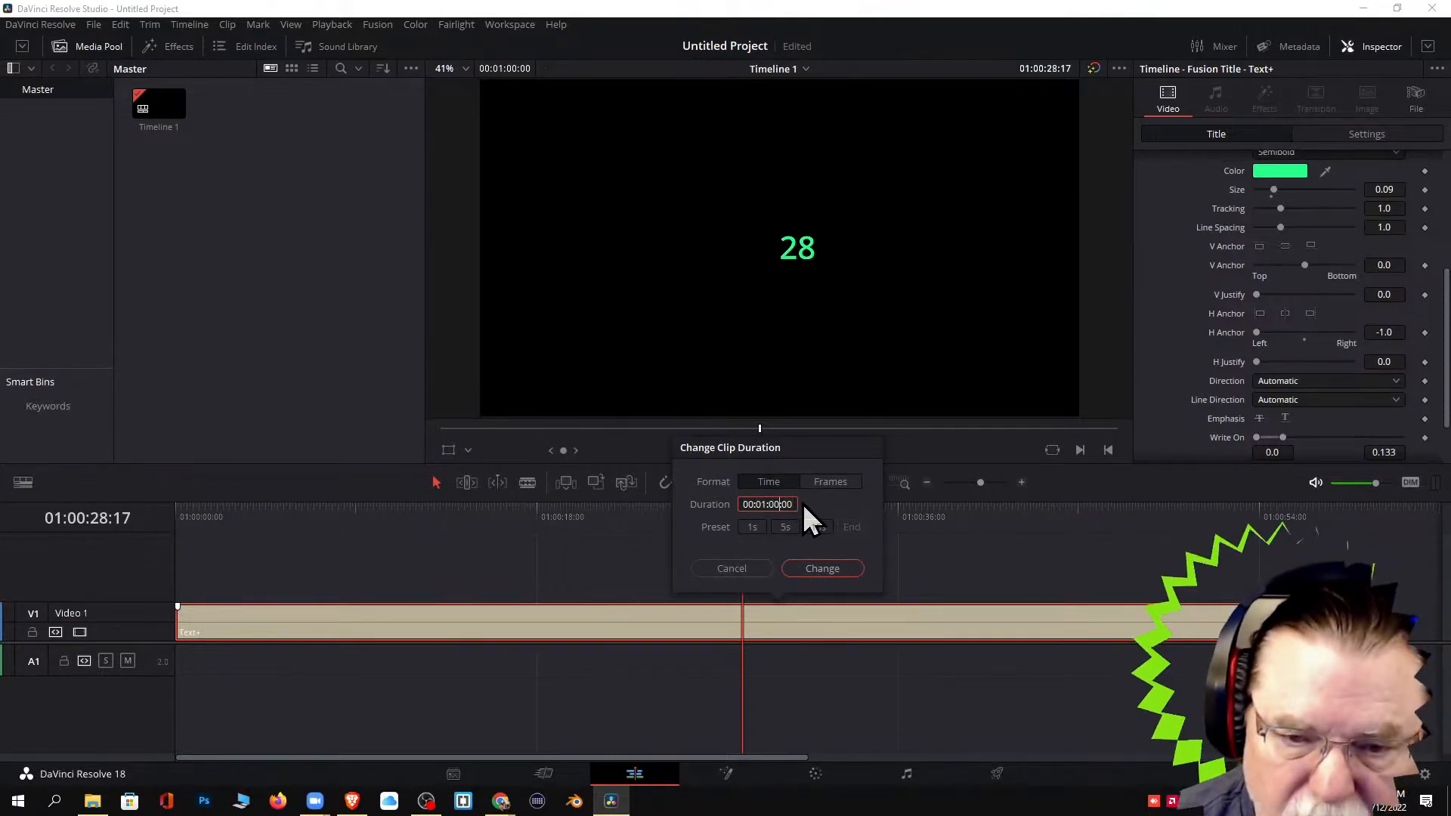
{"action": "key", "text": "Left"}
{"action": "key", "text": "Left"}
{"action": "key", "text": "Left"}
{"action": "key", "text": "Left"}
{"action": "key", "text": "Left"}
{"action": "key", "text": "Left"}
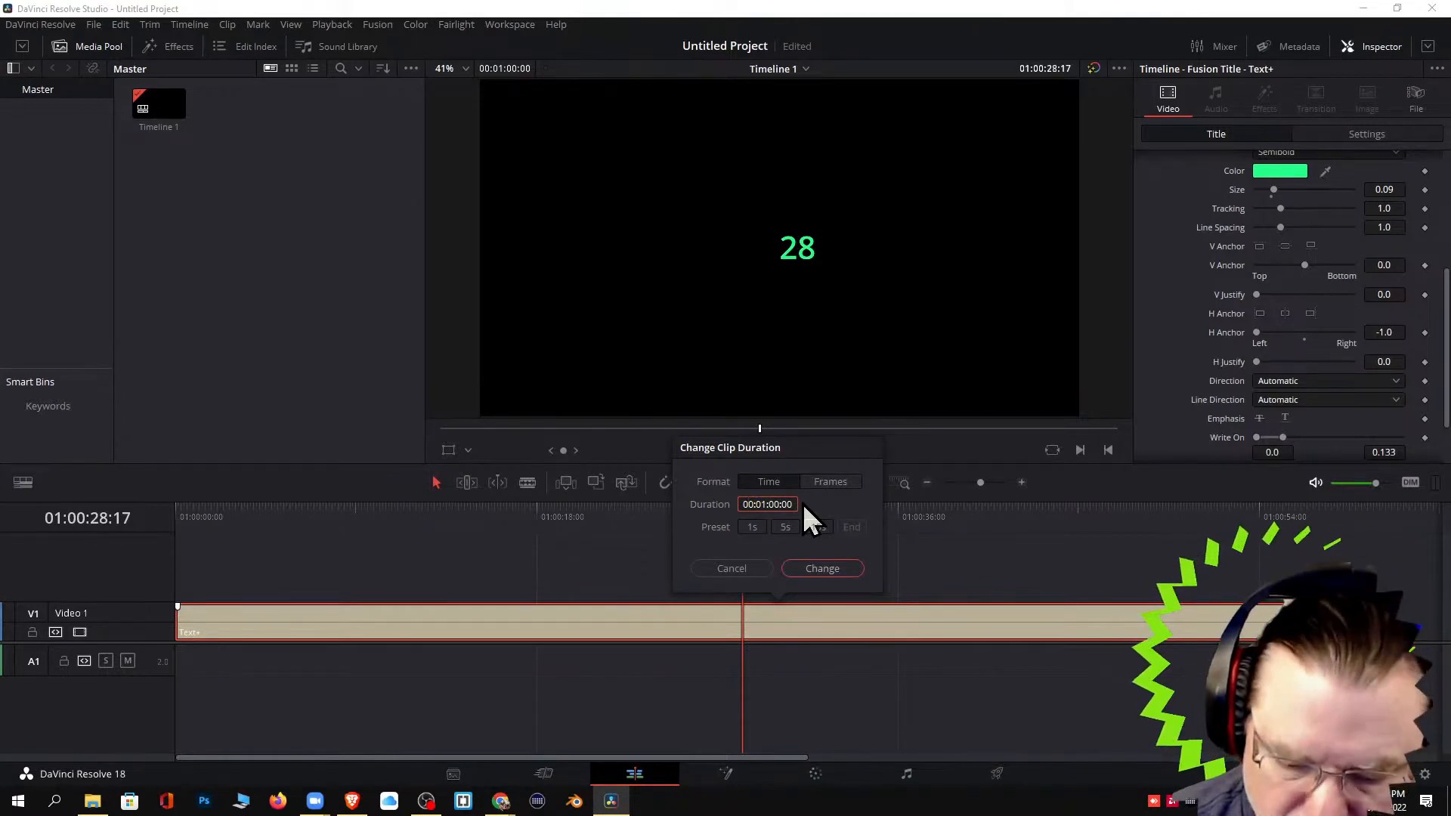
{"action": "type", "text": "1:"}
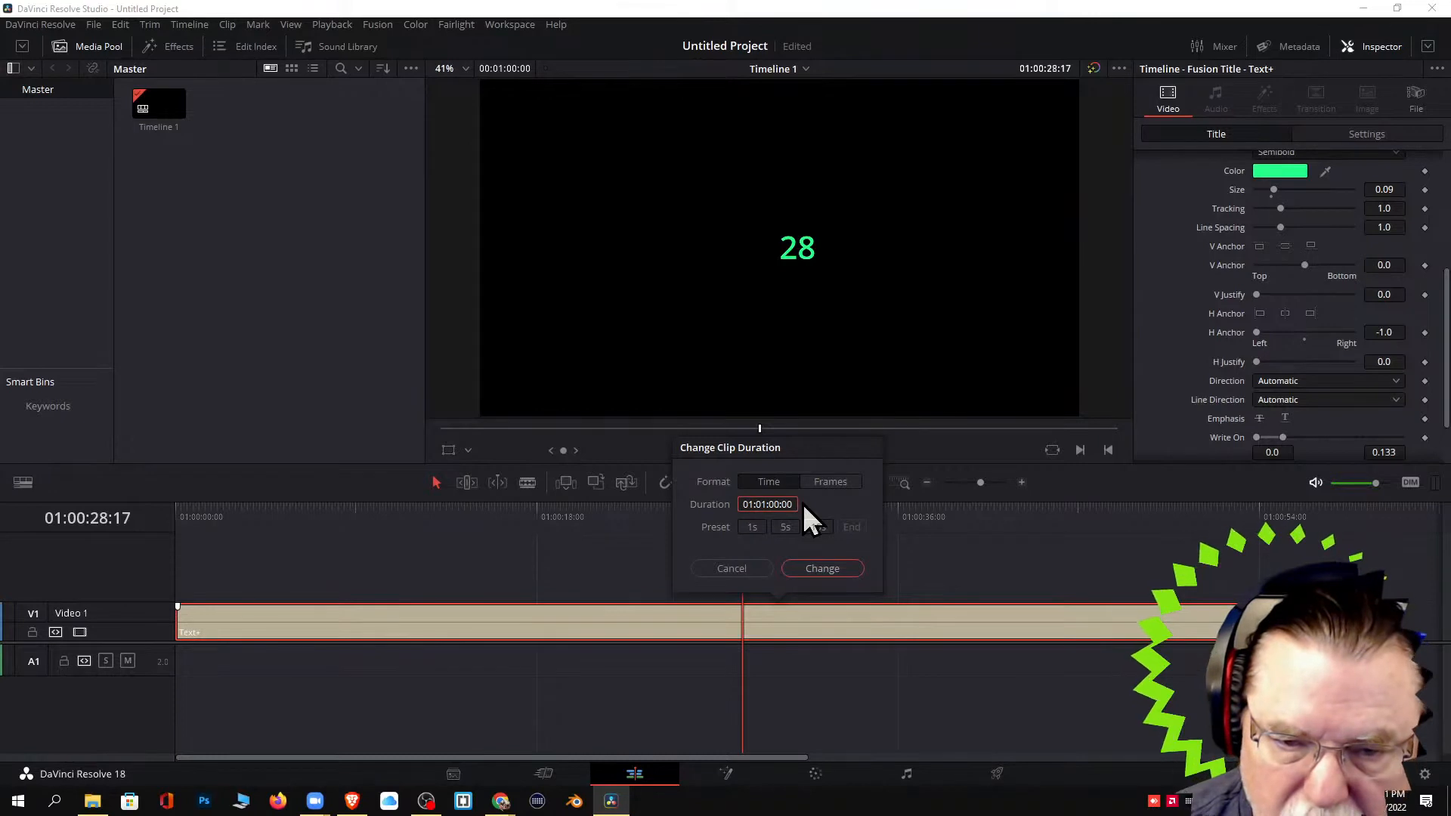
{"action": "type", "text": "00"}
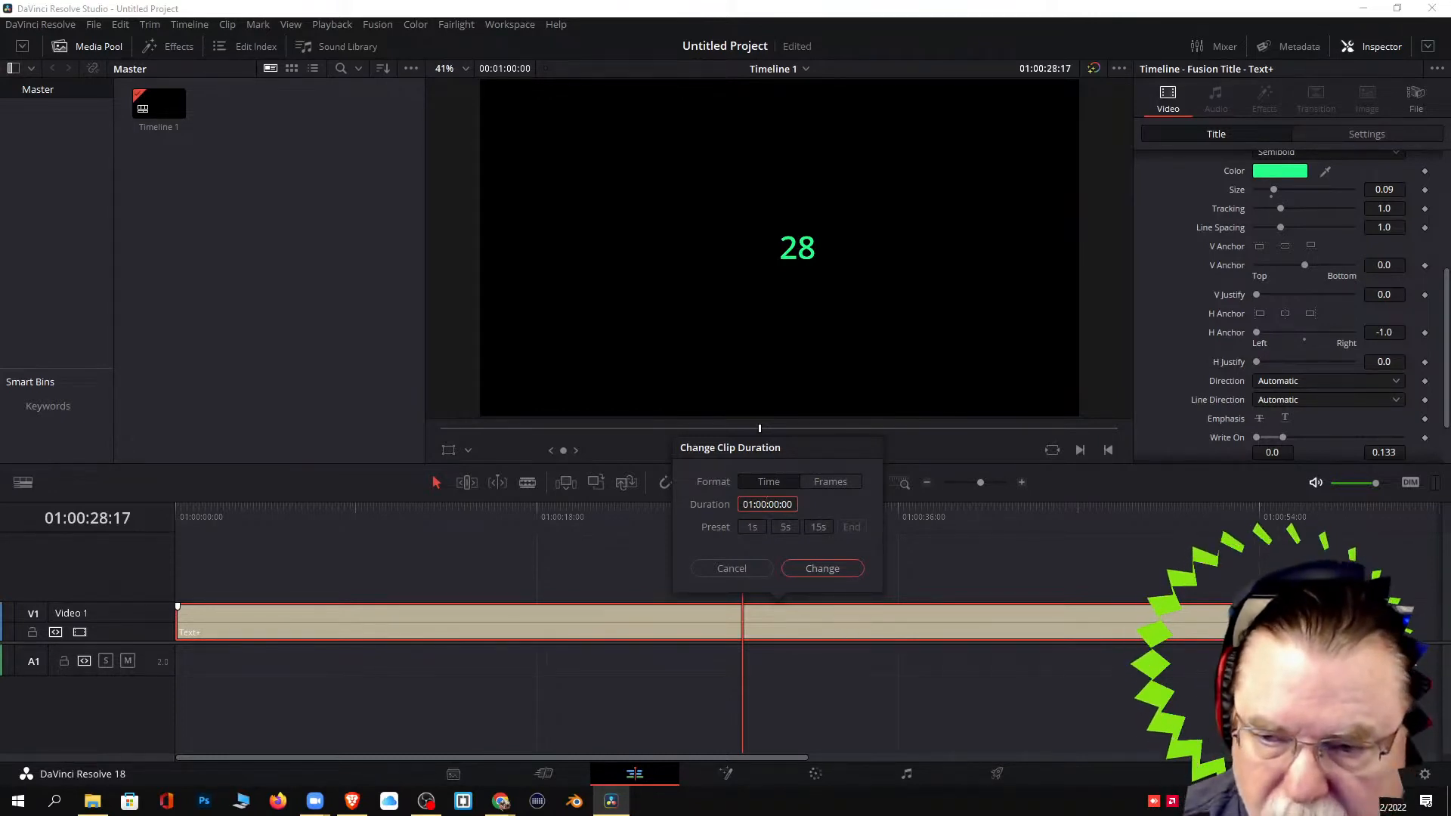
{"action": "left_click", "coordinate": [835, 568]}
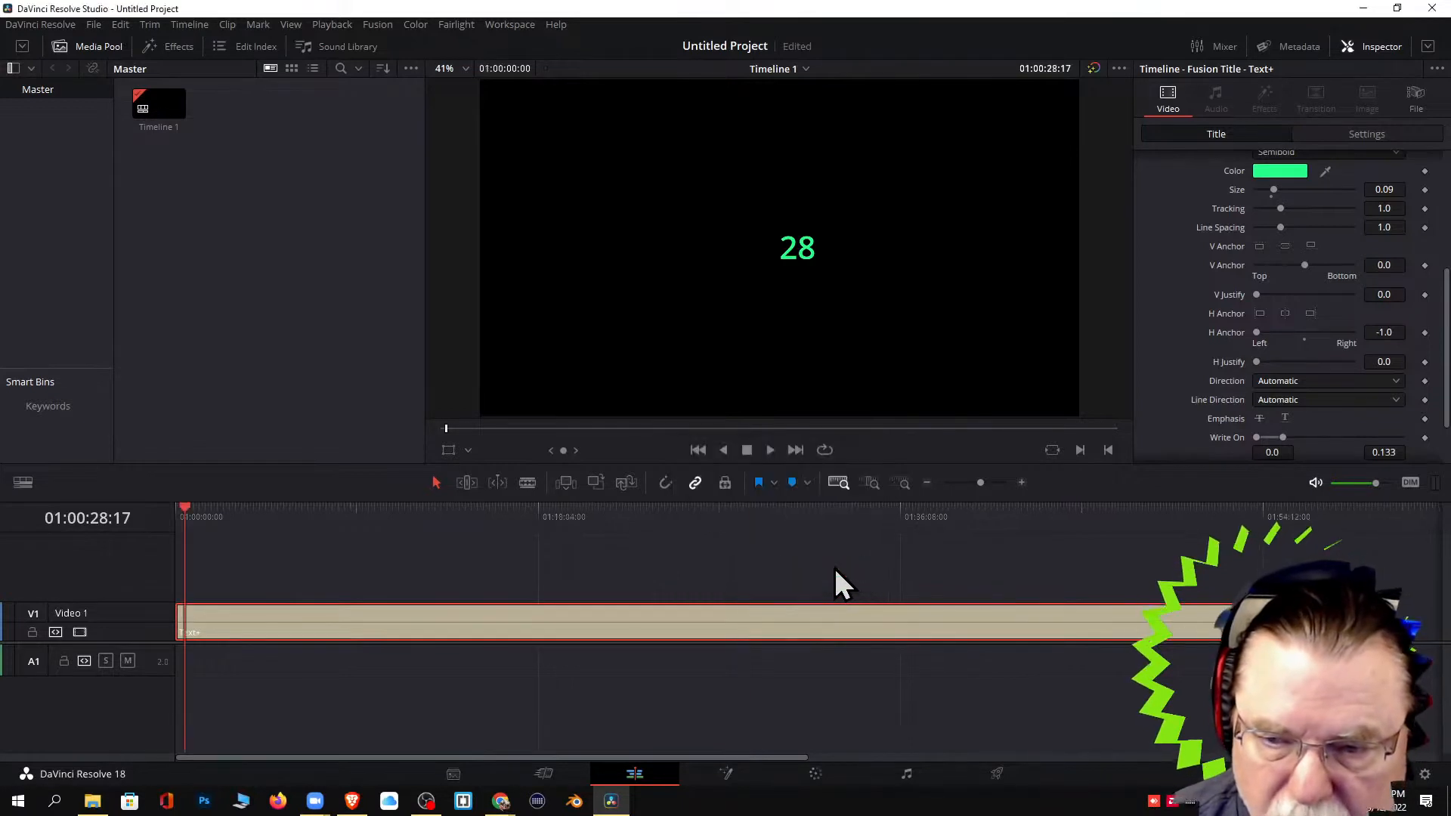
Scrub the timeline to near the clip's end and back near its start to check the timer's numbers.
{"action": "left_click", "coordinate": [1360, 507]}
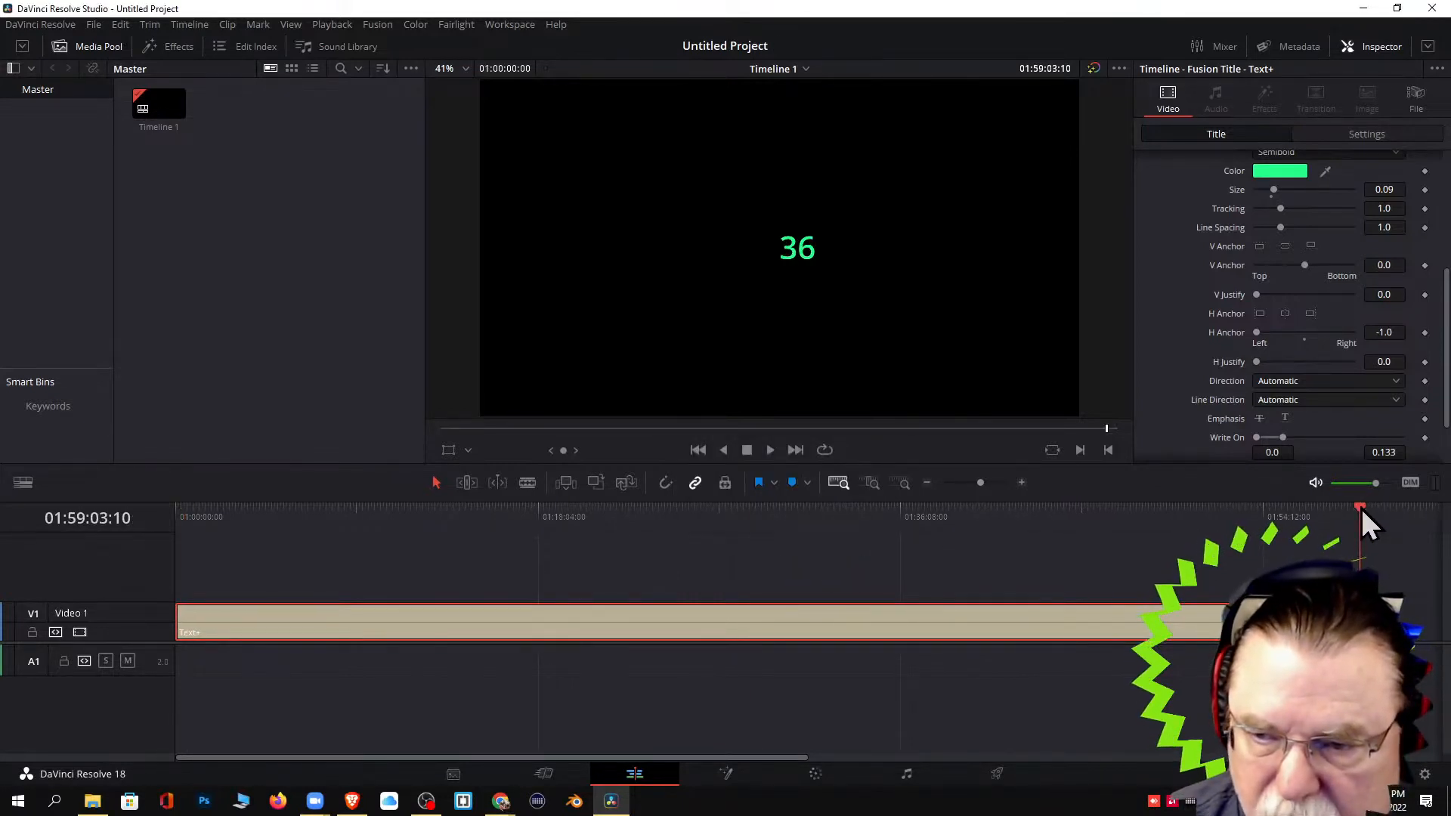
{"action": "left_click_drag", "start_coordinate": [1361, 508], "coordinate": [1374, 508]}
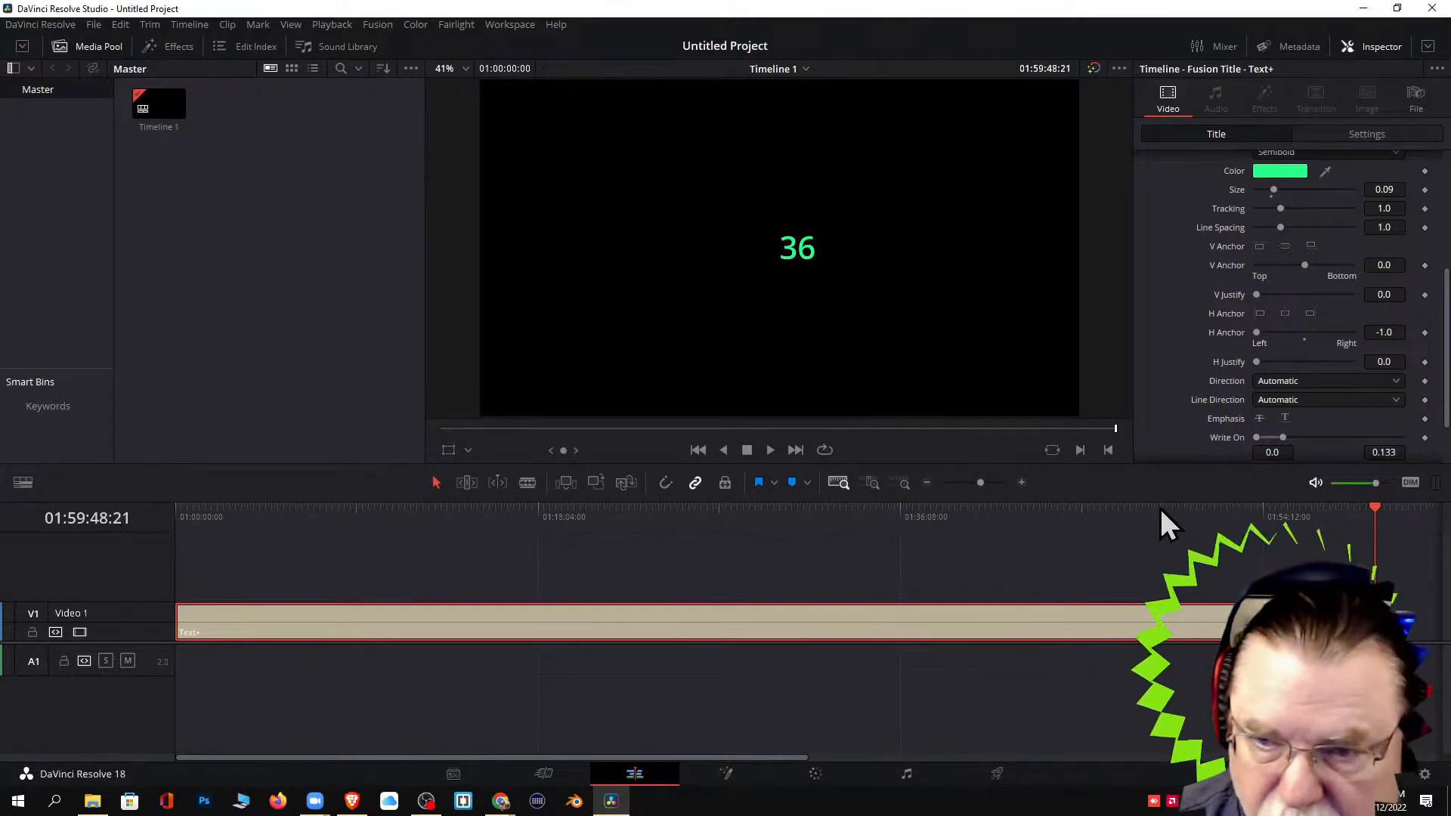
{"action": "left_click_drag", "start_coordinate": [1377, 506], "coordinate": [184, 538]}
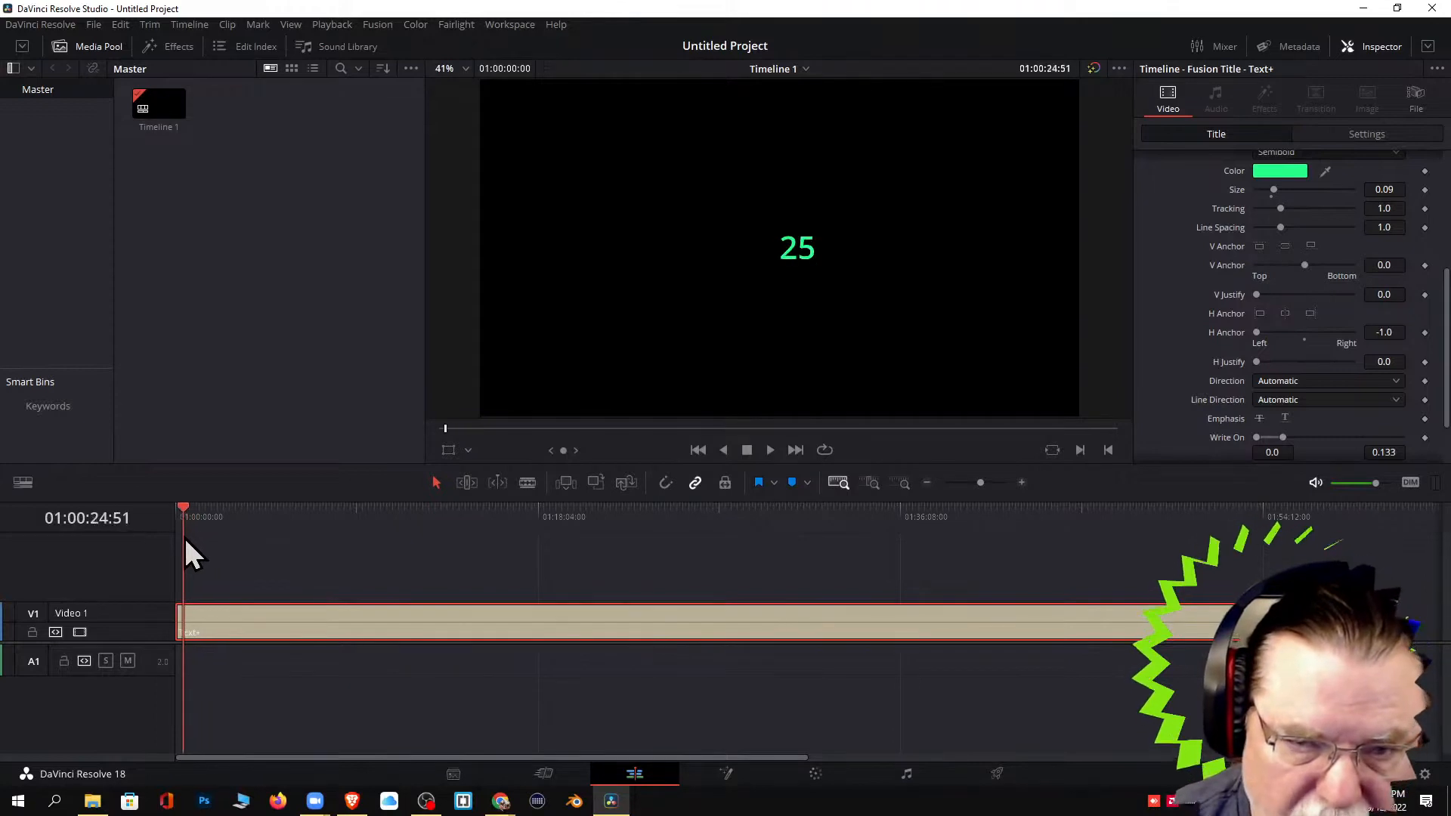
Set the export's file name to "Timer at One Hour" and render the timeline through the render queue.
{"action": "left_click", "coordinate": [995, 778]}
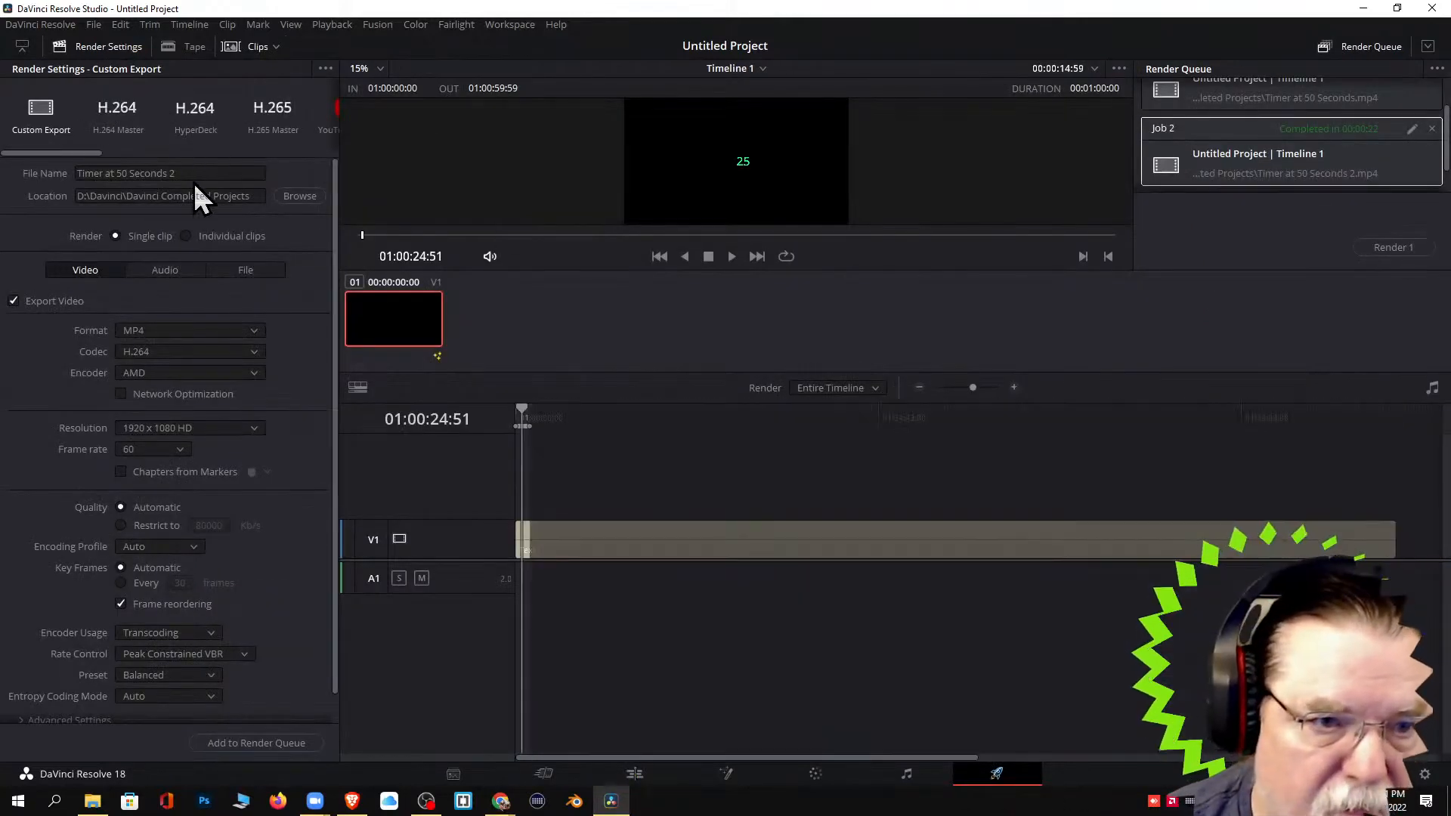
{"action": "left_click", "coordinate": [189, 173]}
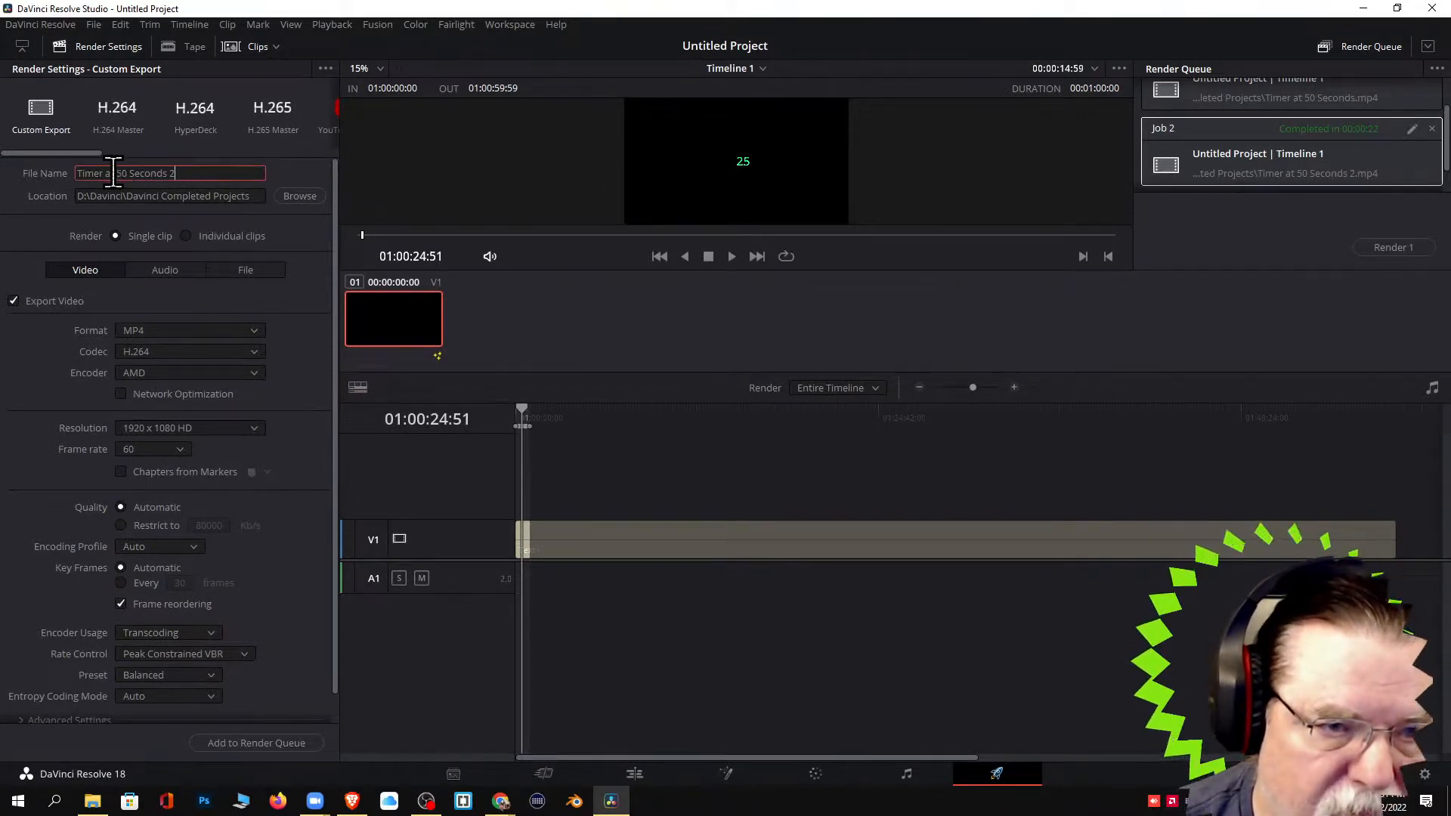
{"action": "left_click_drag", "start_coordinate": [115, 173], "coordinate": [253, 178]}
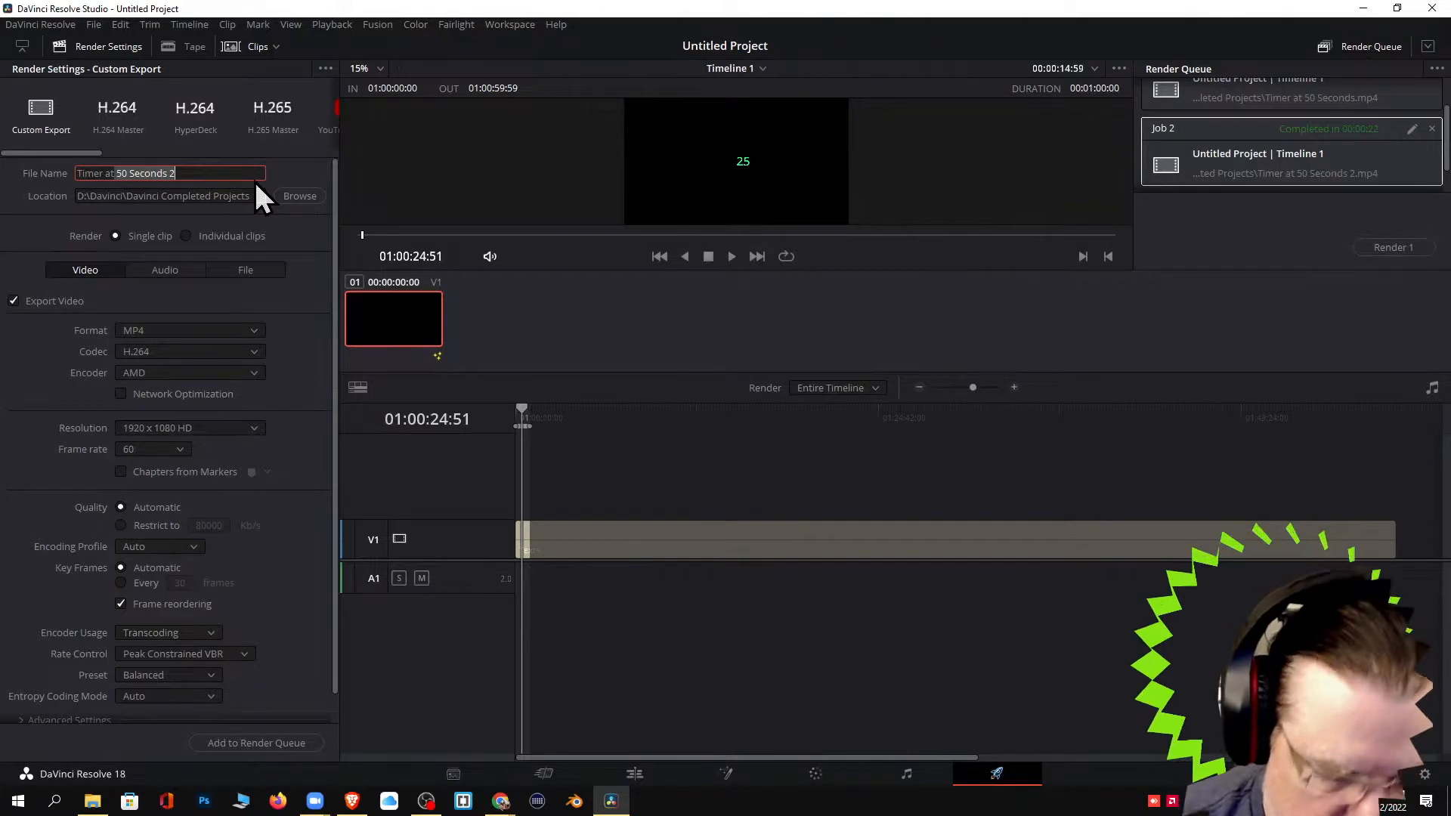
{"action": "key", "text": "BackSpace"}
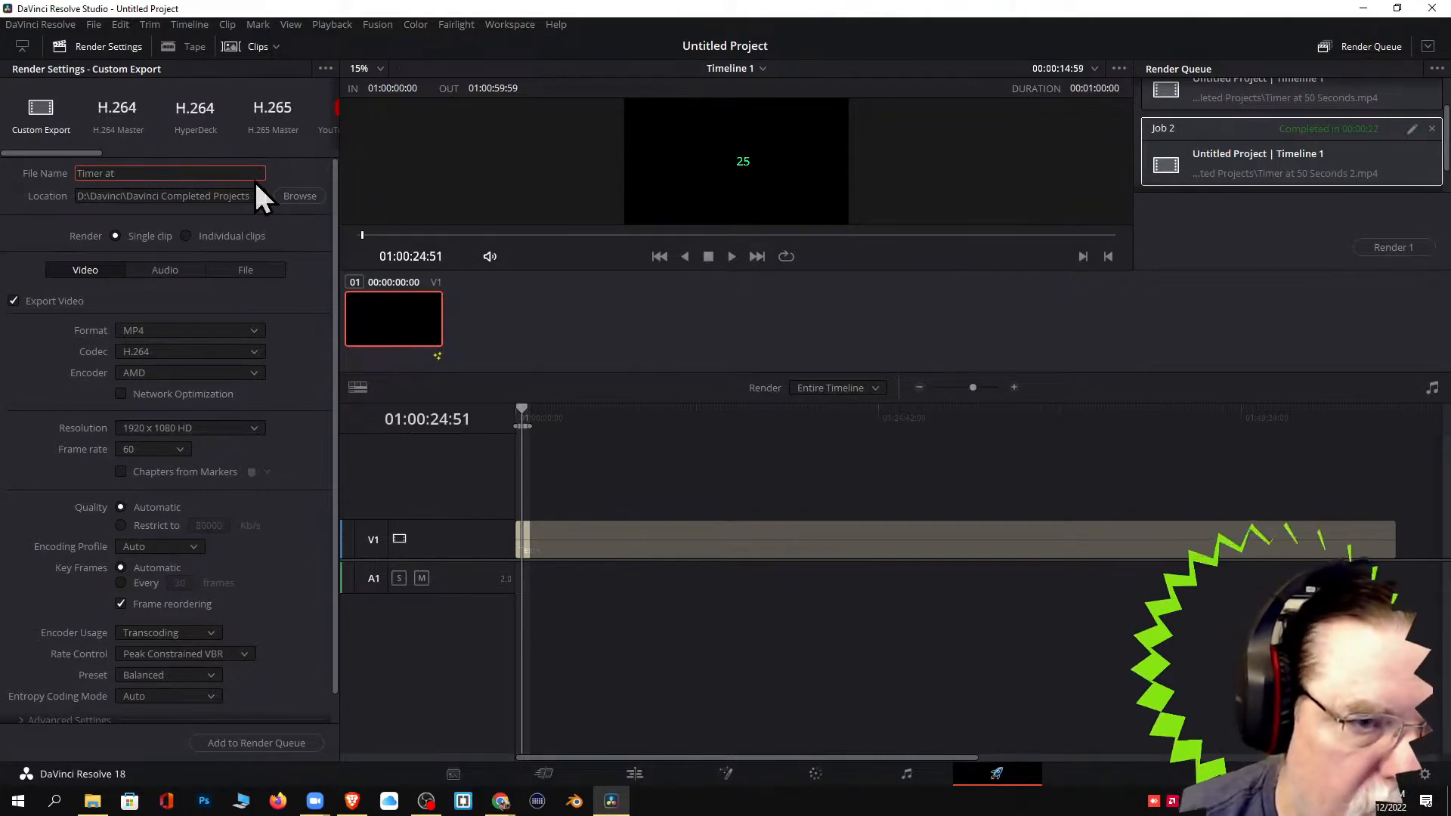
{"action": "type", "text": "One Hour"}
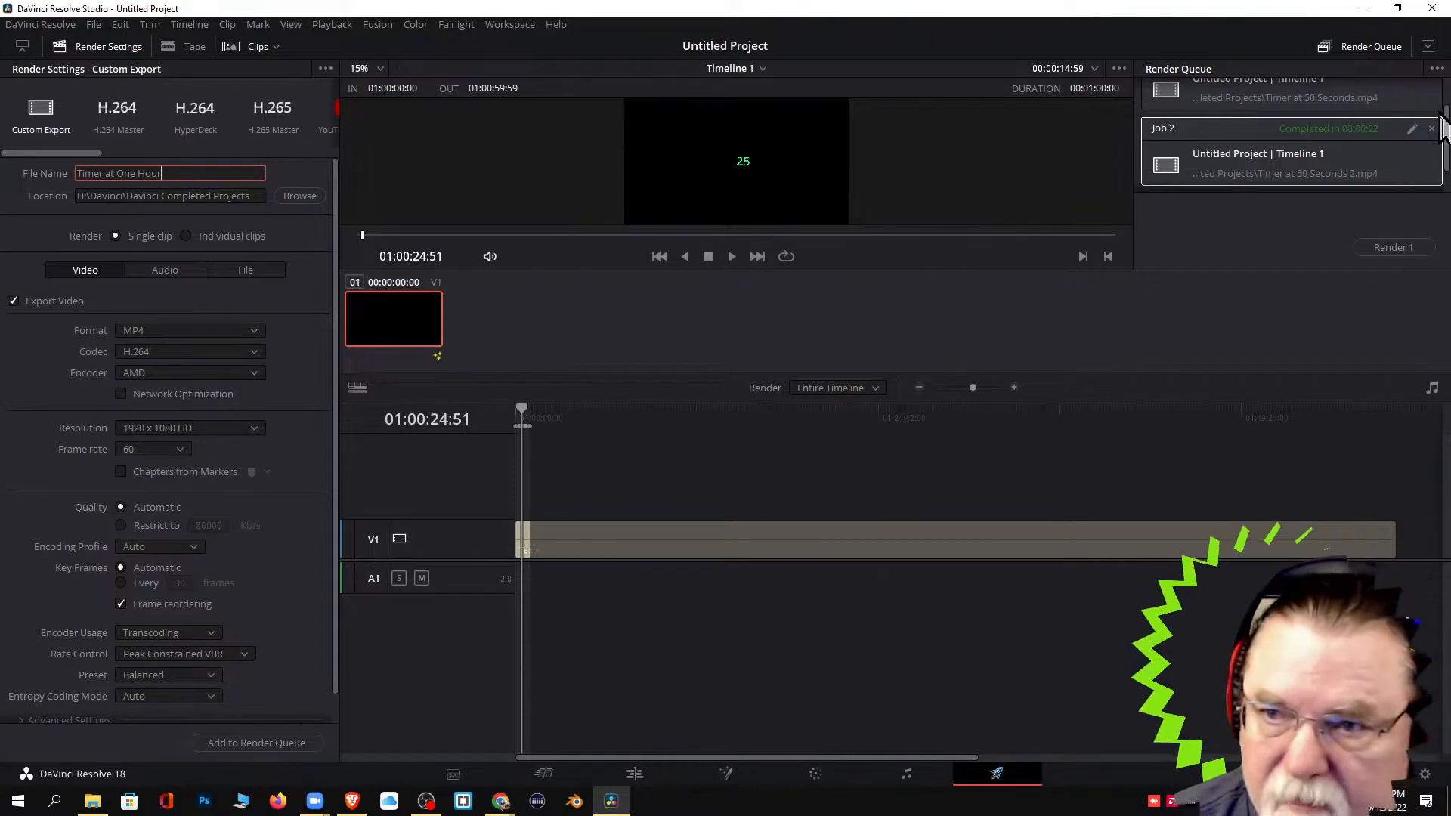
{"action": "left_click", "coordinate": [241, 744]}
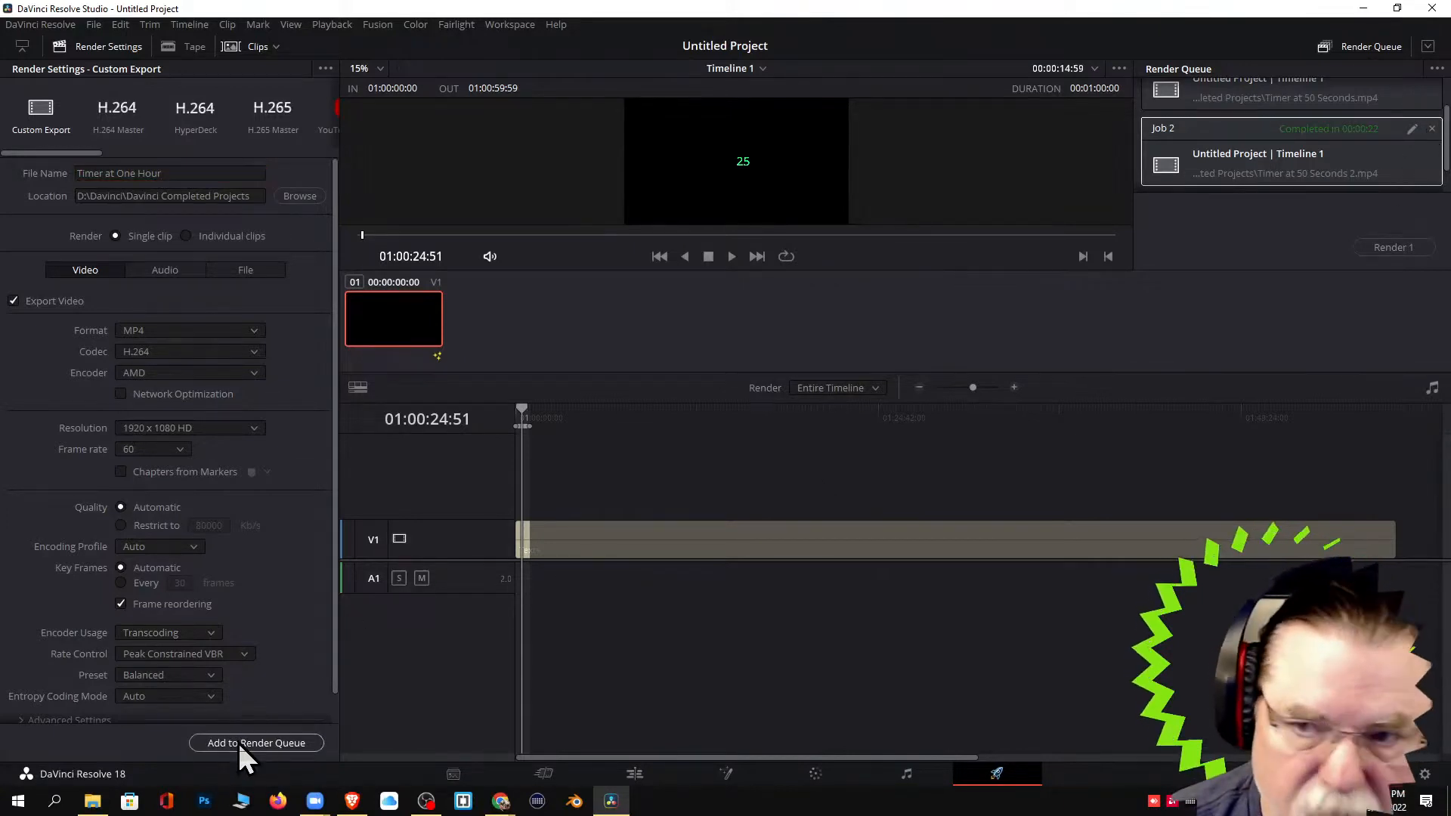
{"action": "left_click", "coordinate": [1393, 248]}
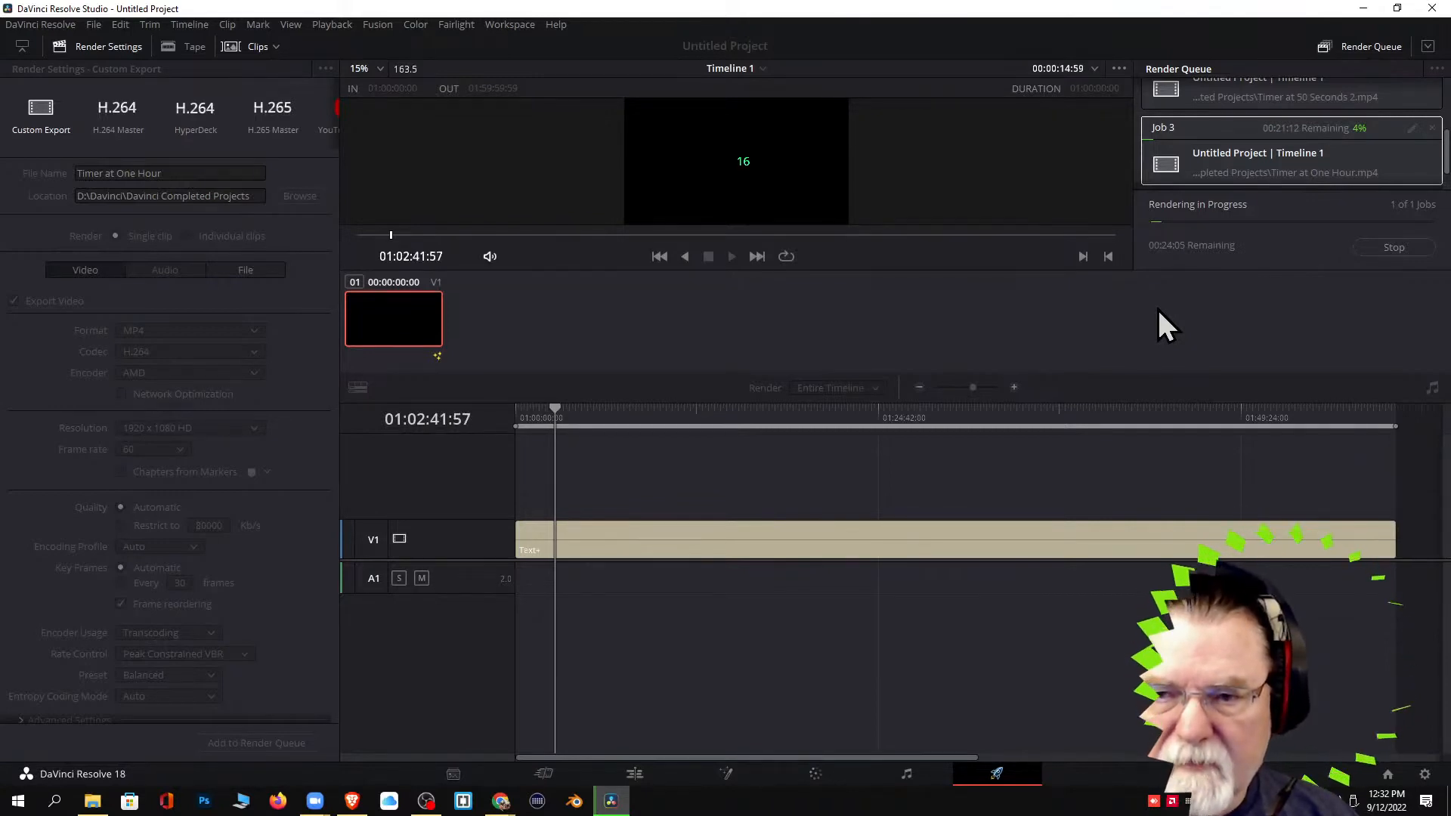
Stop the running render and return to the Edit page with the entire timeline fitted in view.
{"action": "left_click", "coordinate": [1387, 247]}
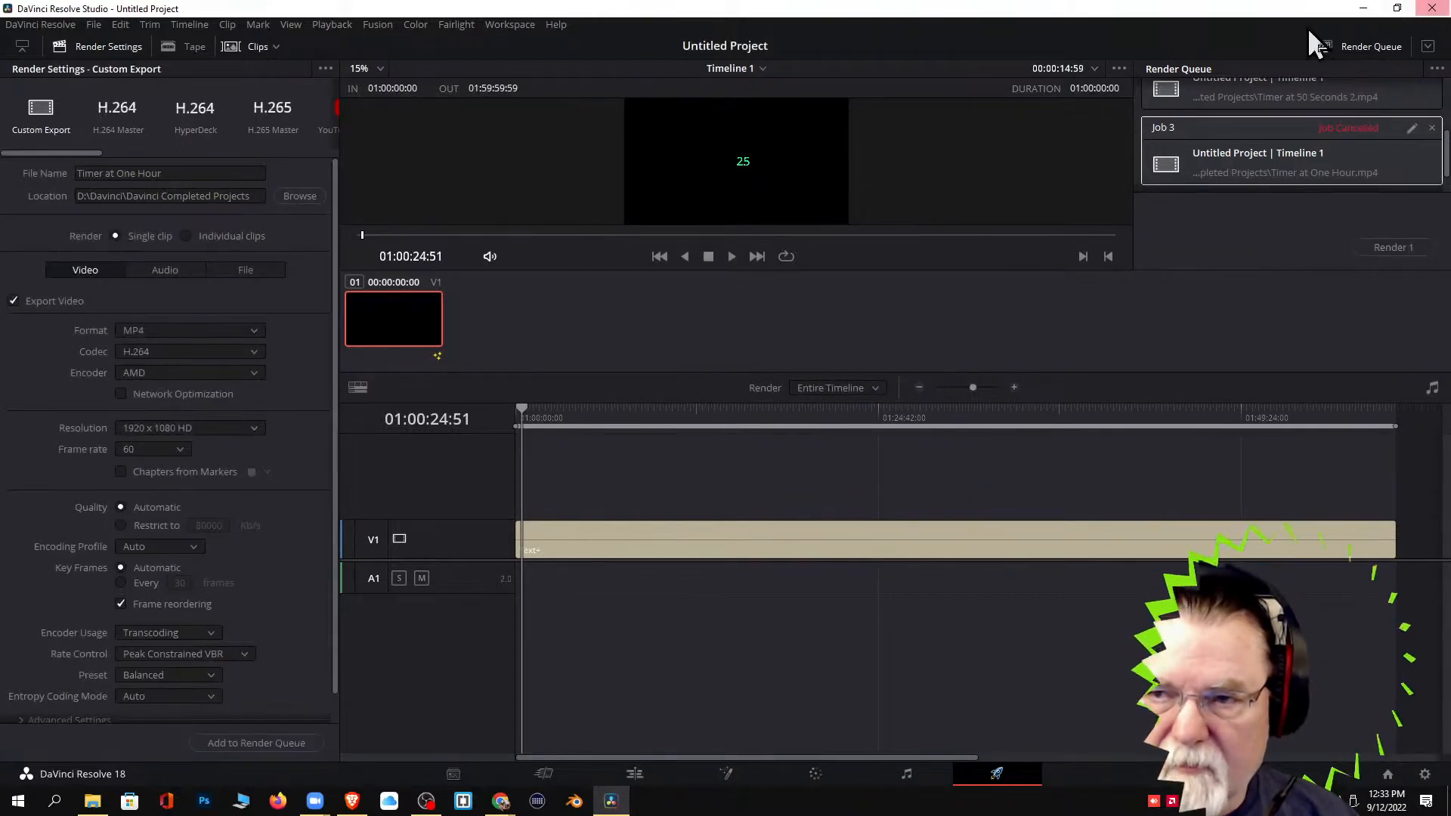
{"action": "left_click", "coordinate": [635, 773]}
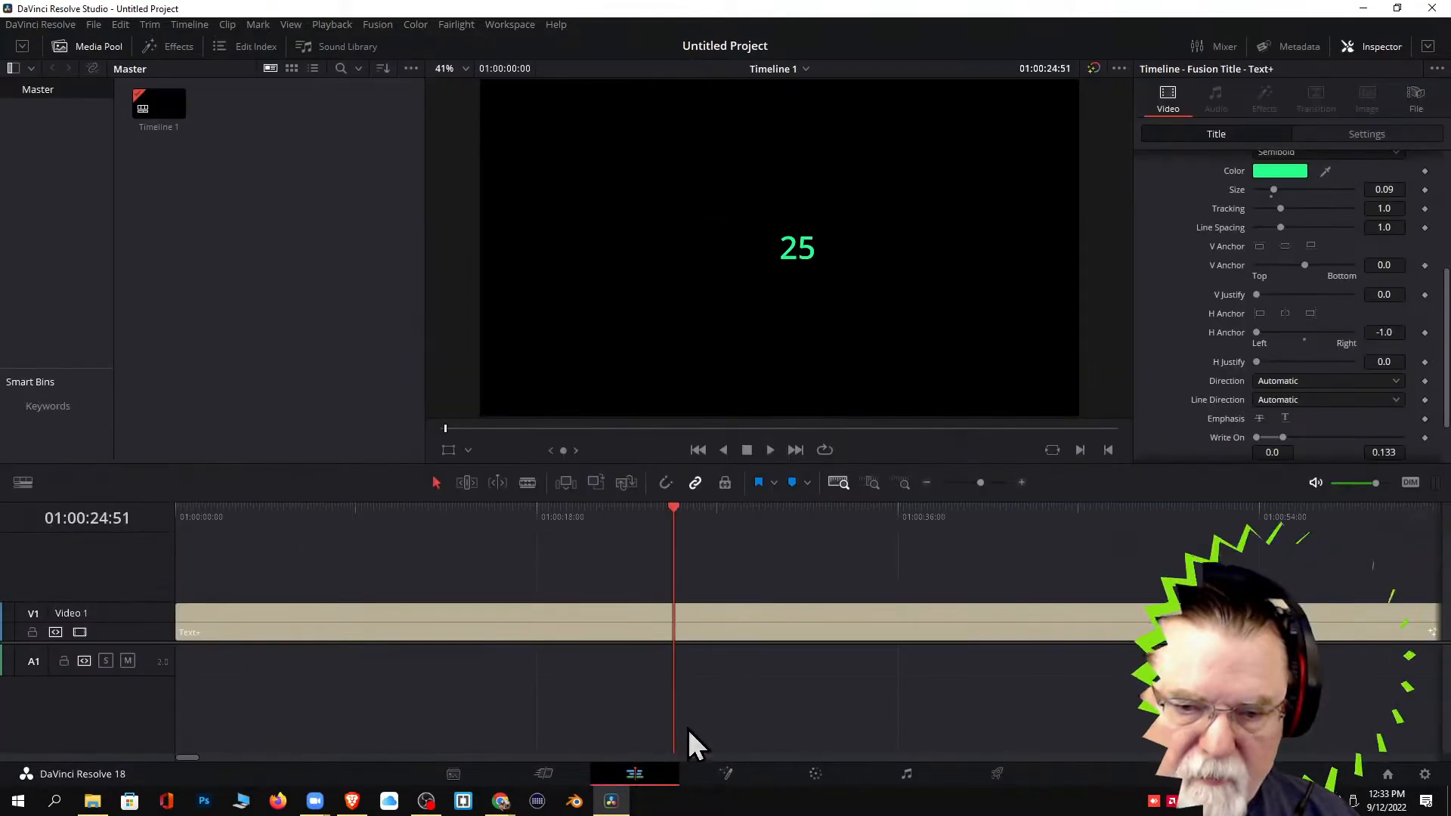
{"action": "key", "text": "shift+z"}
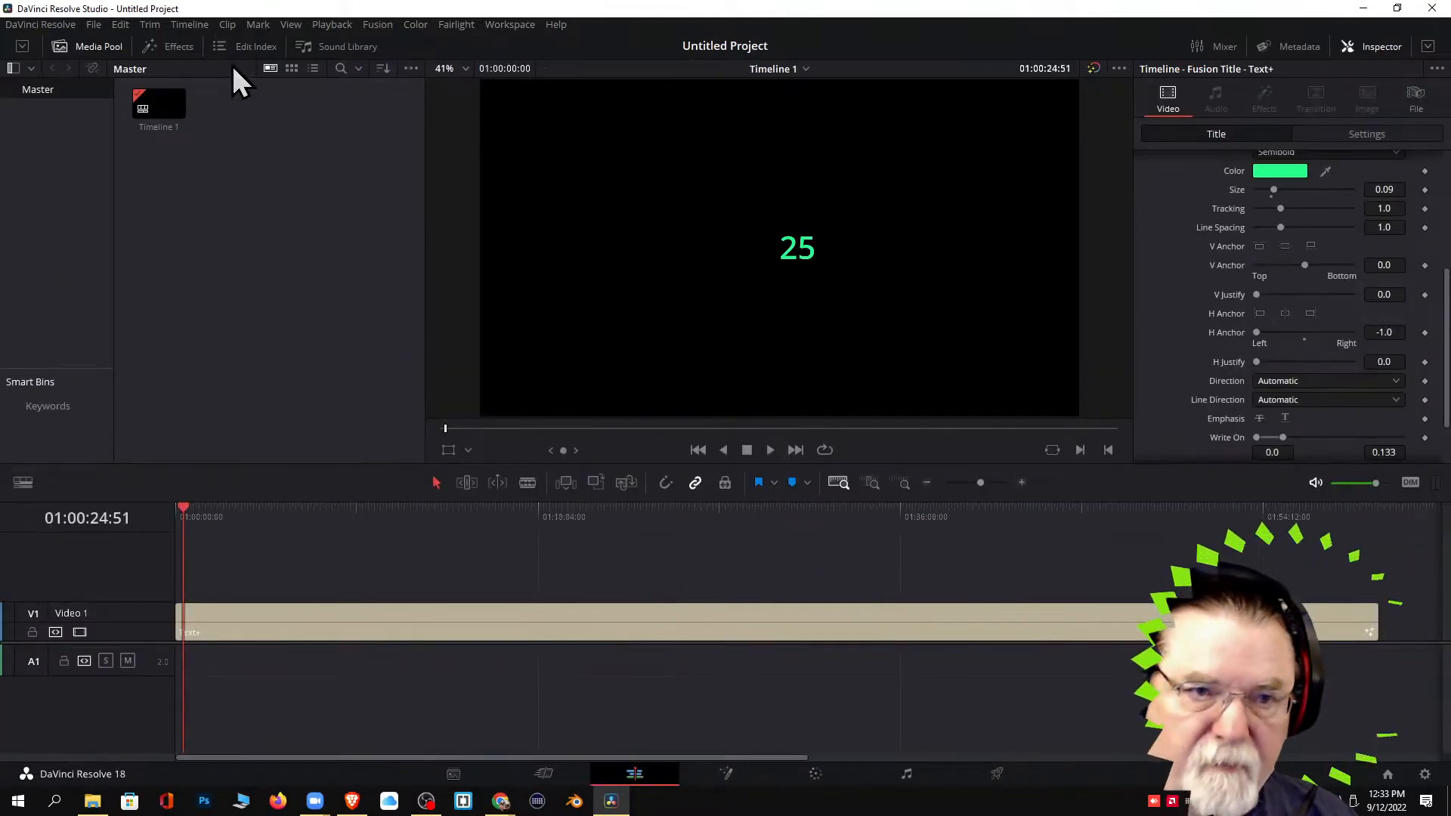
Save the untitled project under the name "Counter".
{"action": "left_click", "coordinate": [94, 25]}
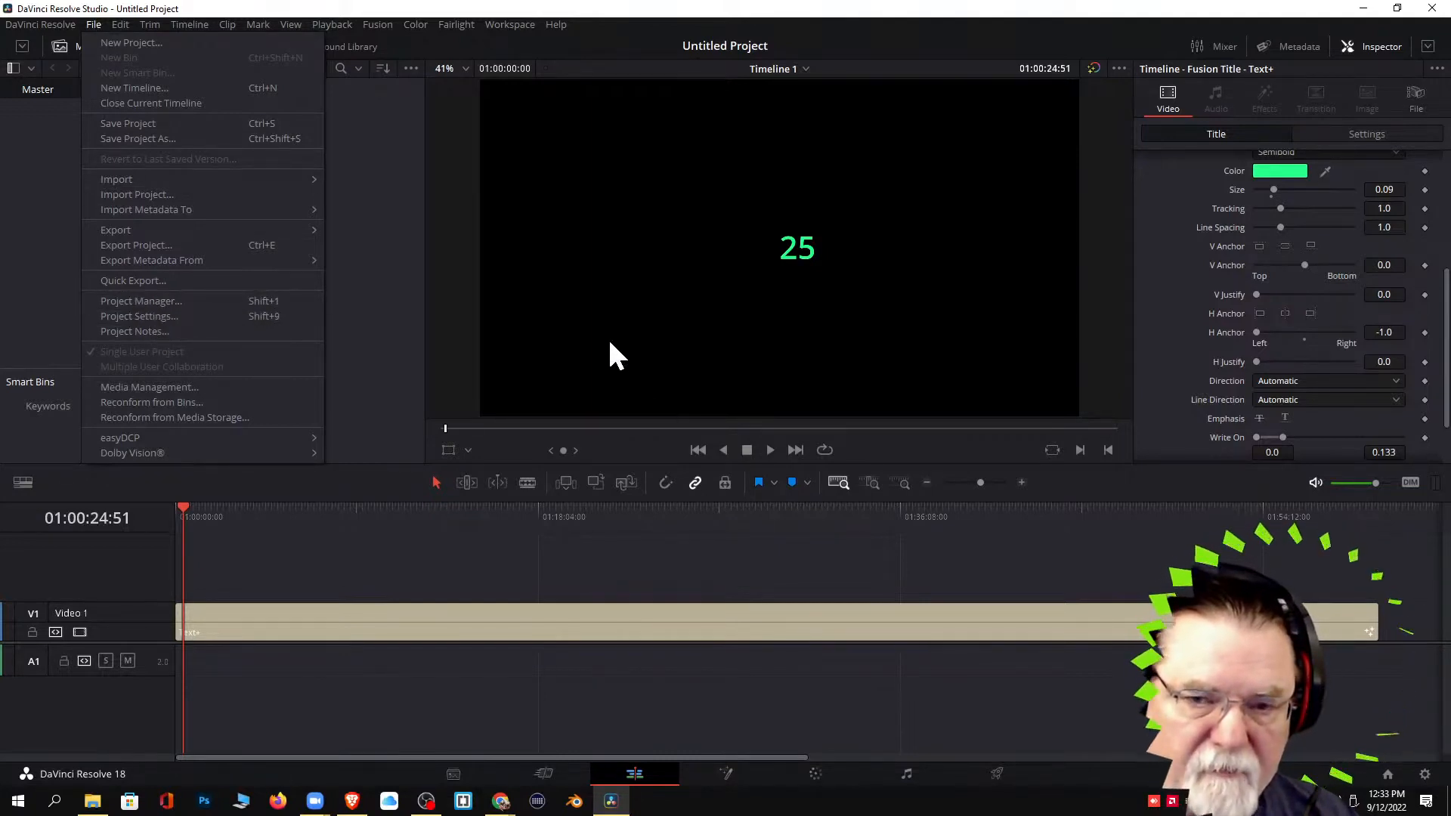
{"action": "left_click", "coordinate": [121, 124]}
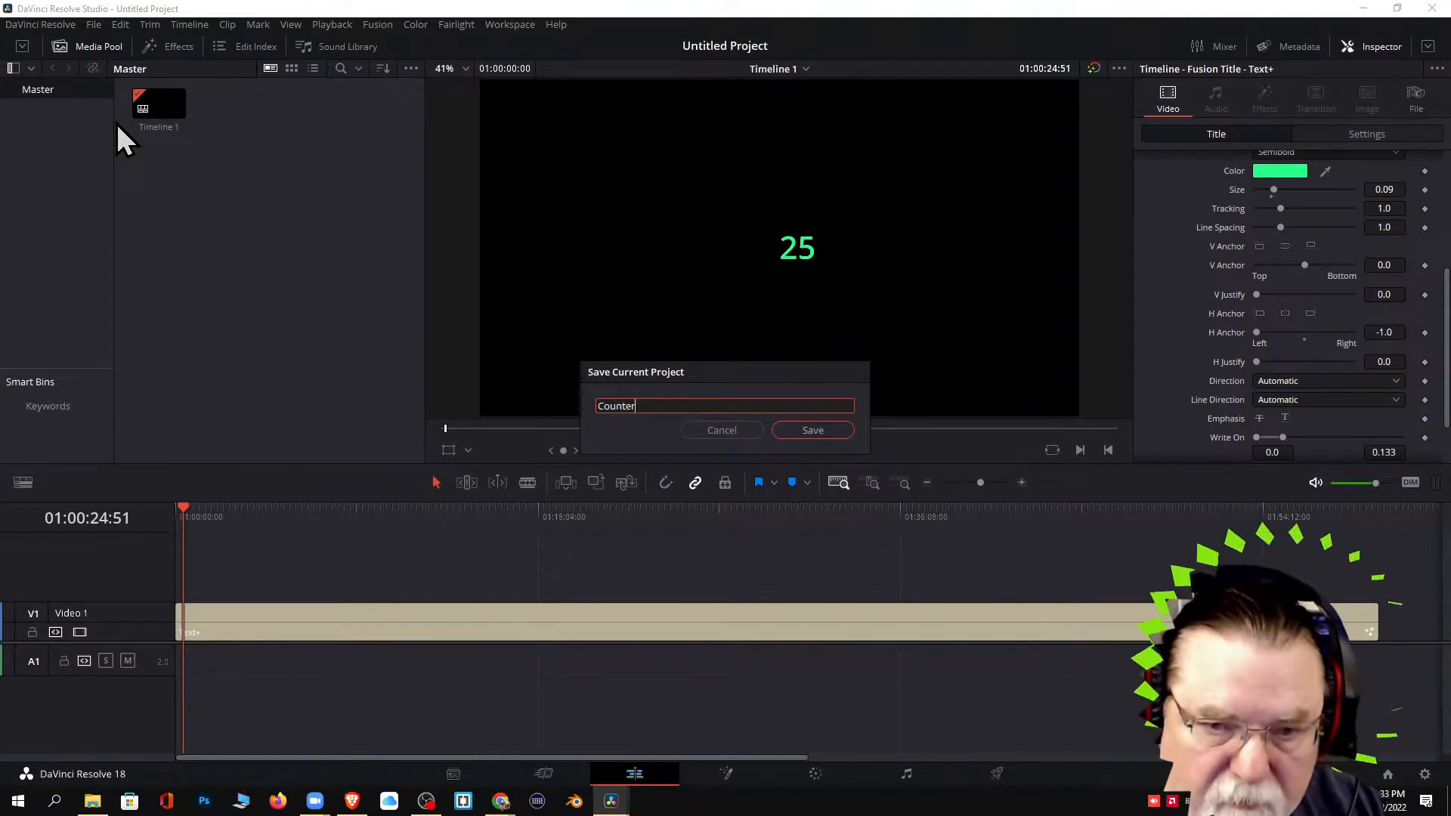
{"action": "left_click", "coordinate": [812, 431]}
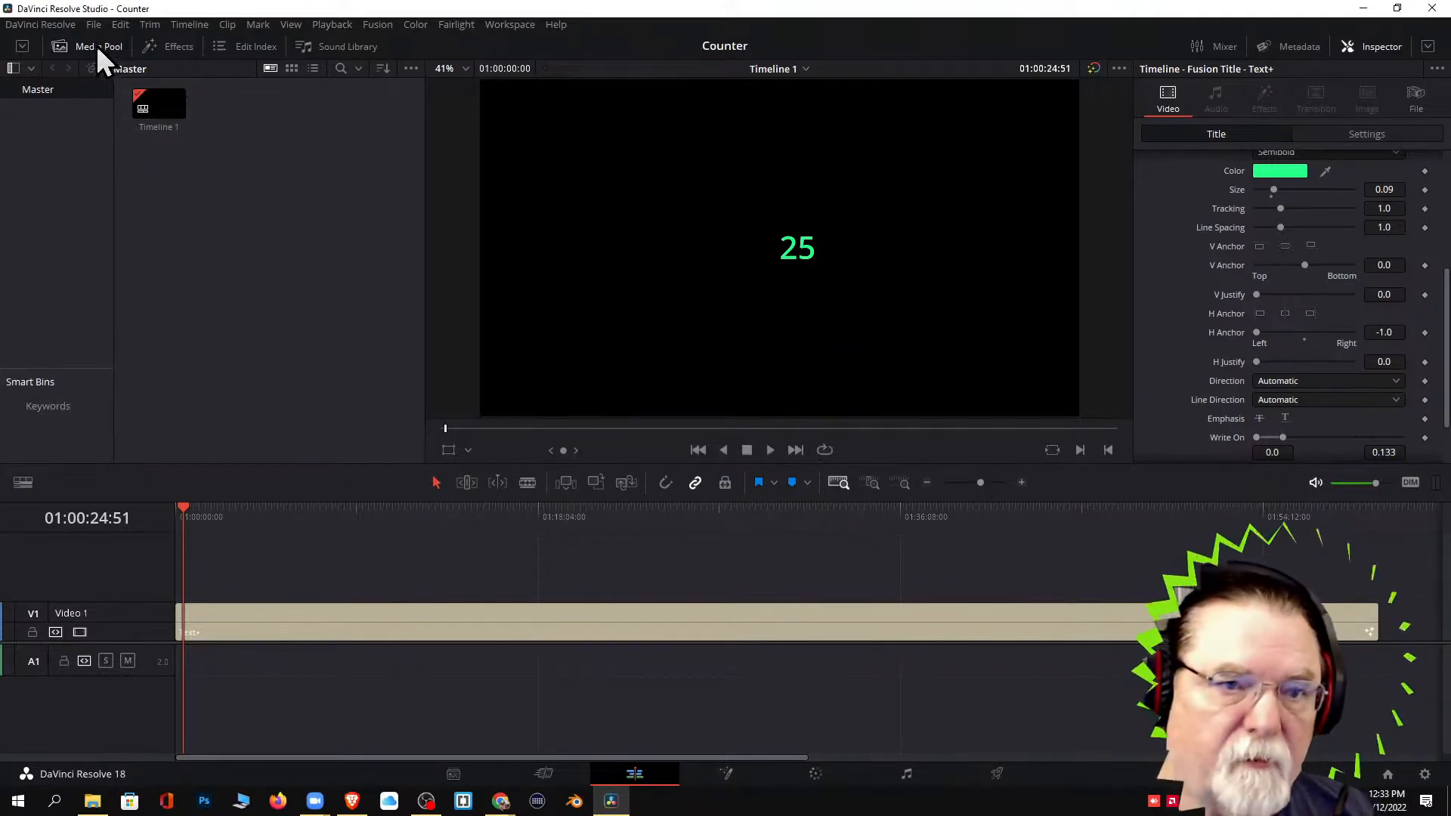
Close the Counter project in the project manager and open the Zoom Cam Circle project.
{"action": "left_click", "coordinate": [93, 24]}
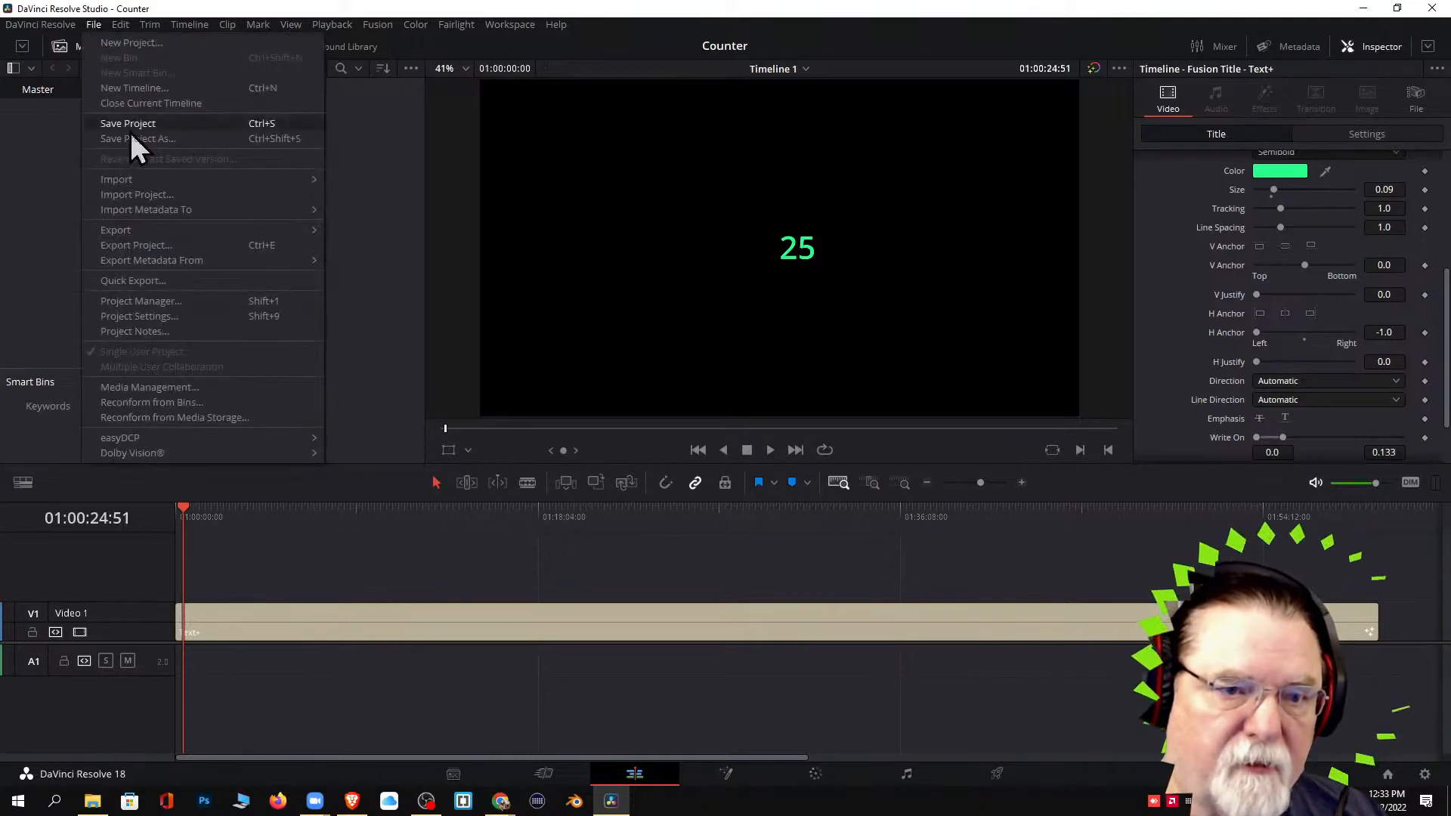
{"action": "left_click", "coordinate": [135, 299]}
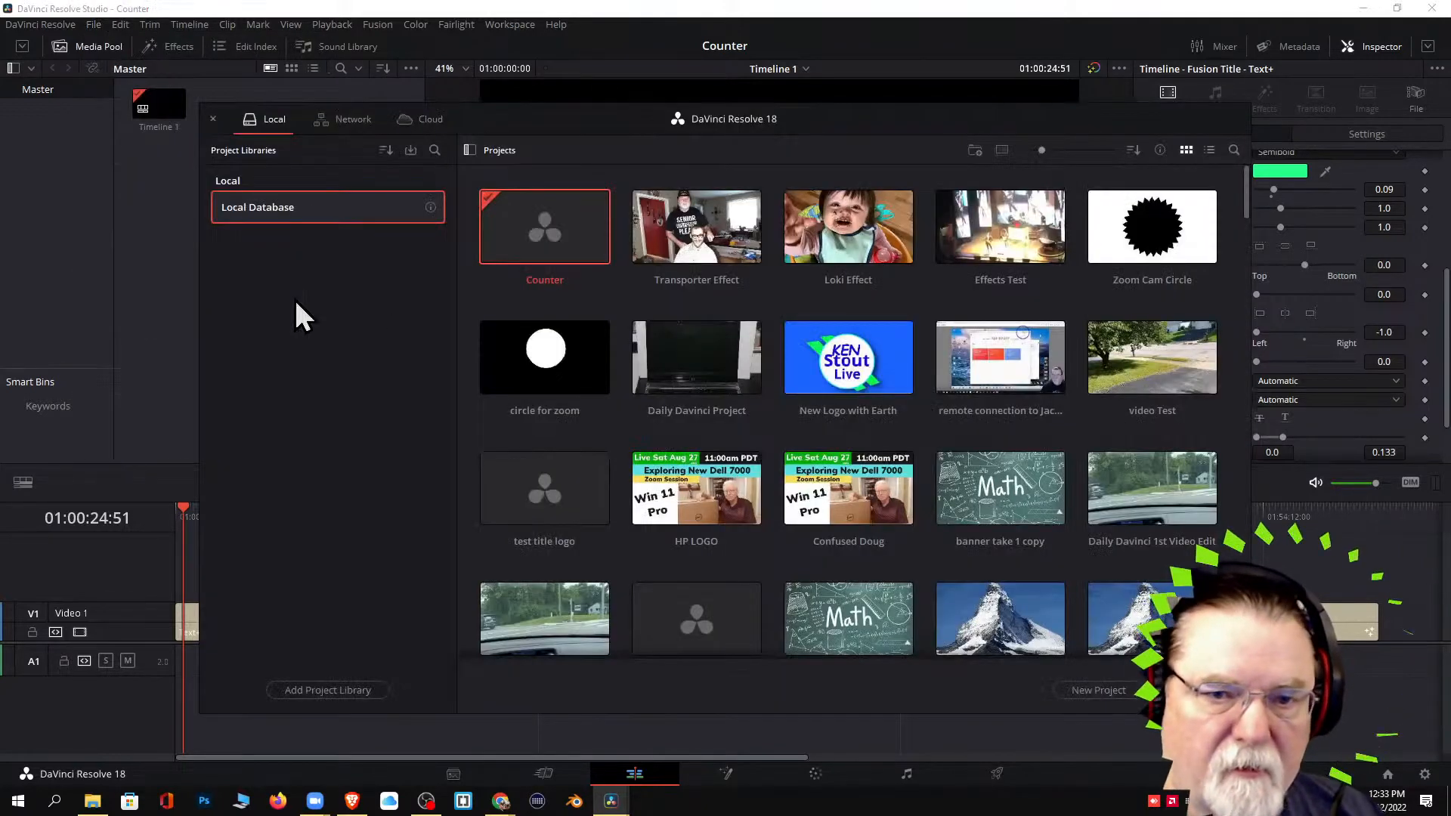
{"action": "right_click", "coordinate": [558, 238]}
{"action": "left_click", "coordinate": [578, 252]}
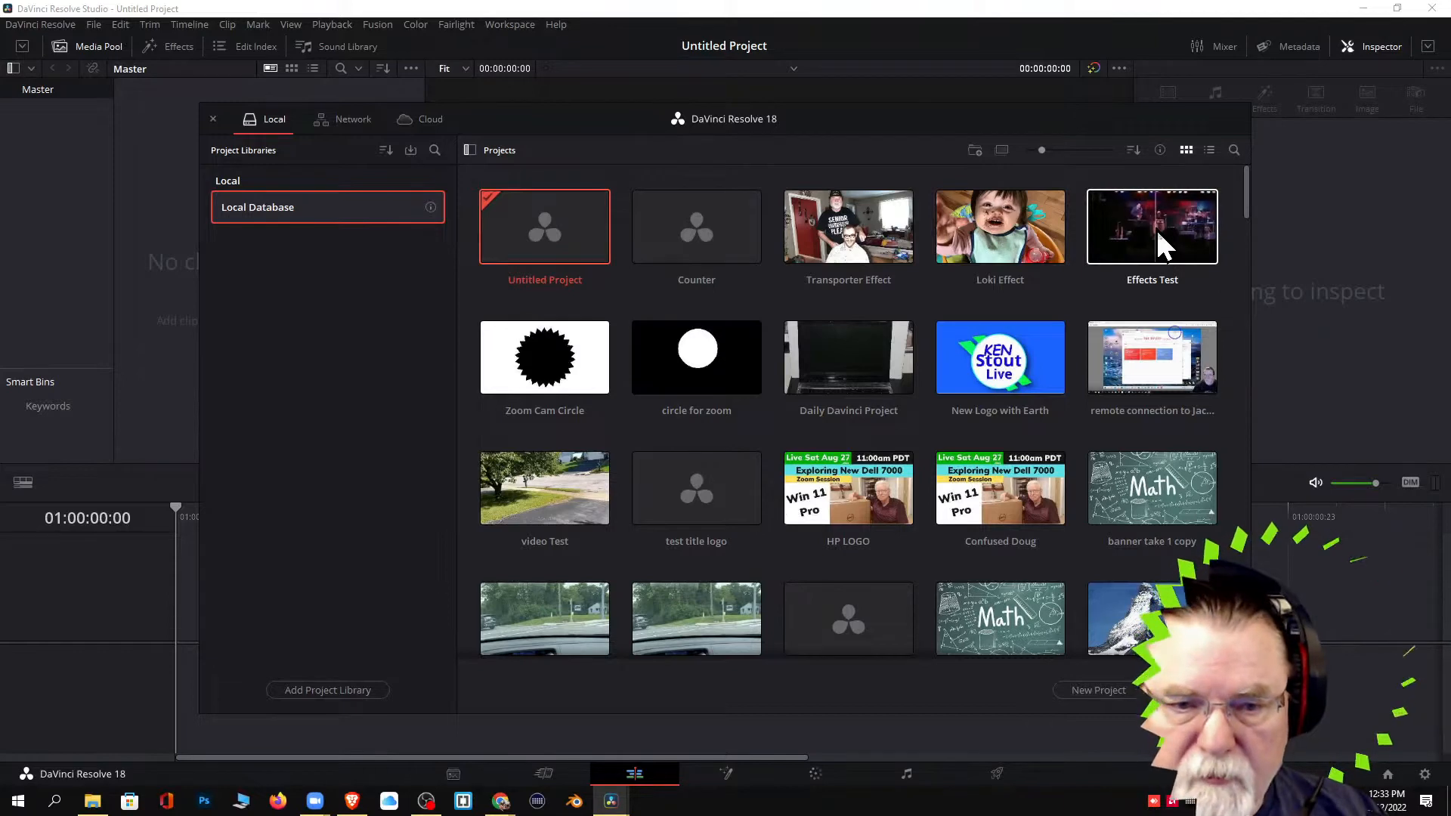
{"action": "double_click", "coordinate": [529, 363]}
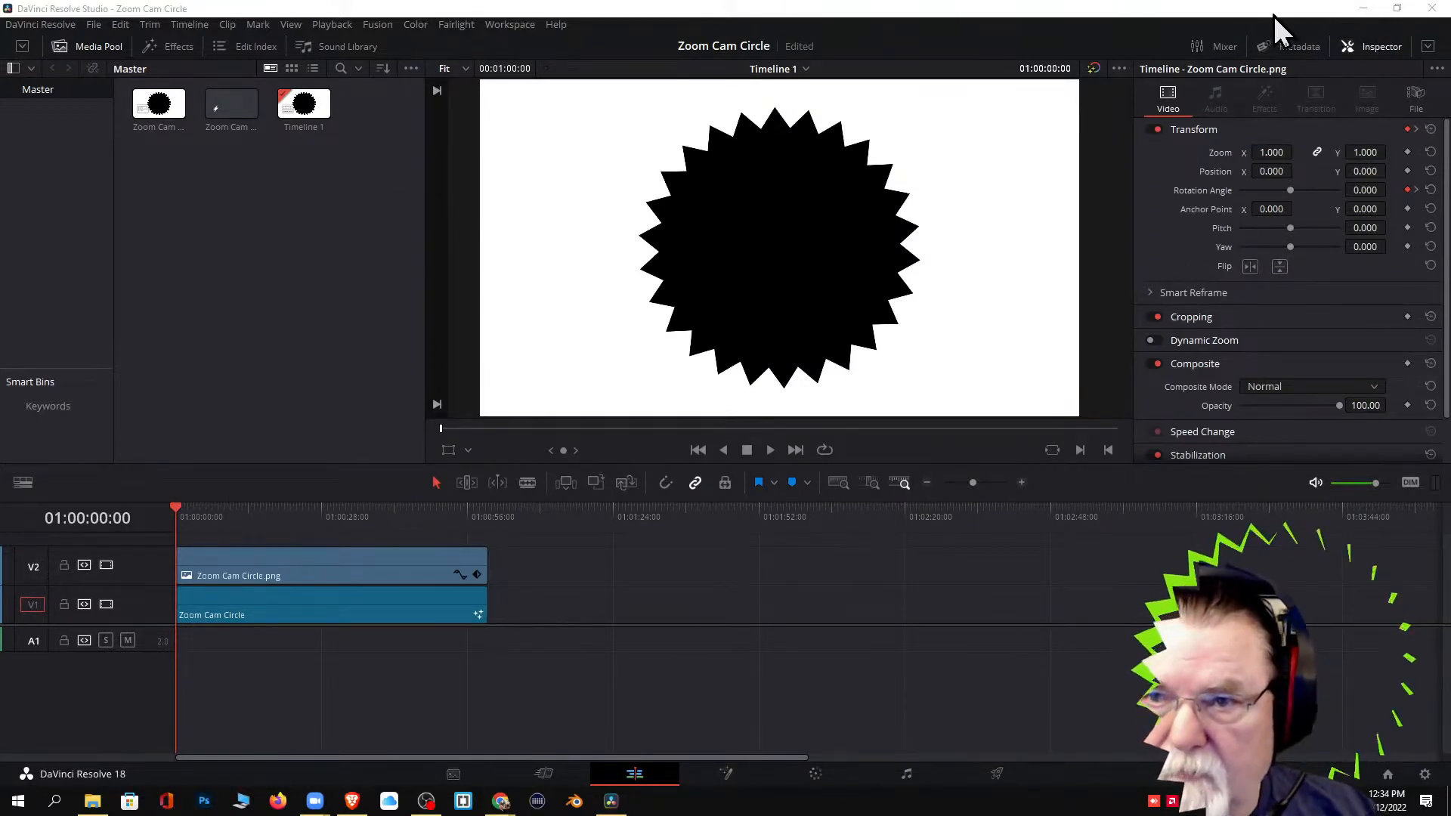
Launch the PointerFocus cursor highlighter from the desktop, move its control wheel out of the way, and maximize the Resolve window again.
{"action": "left_click_drag", "start_coordinate": [1272, 16], "coordinate": [1268, 89]}
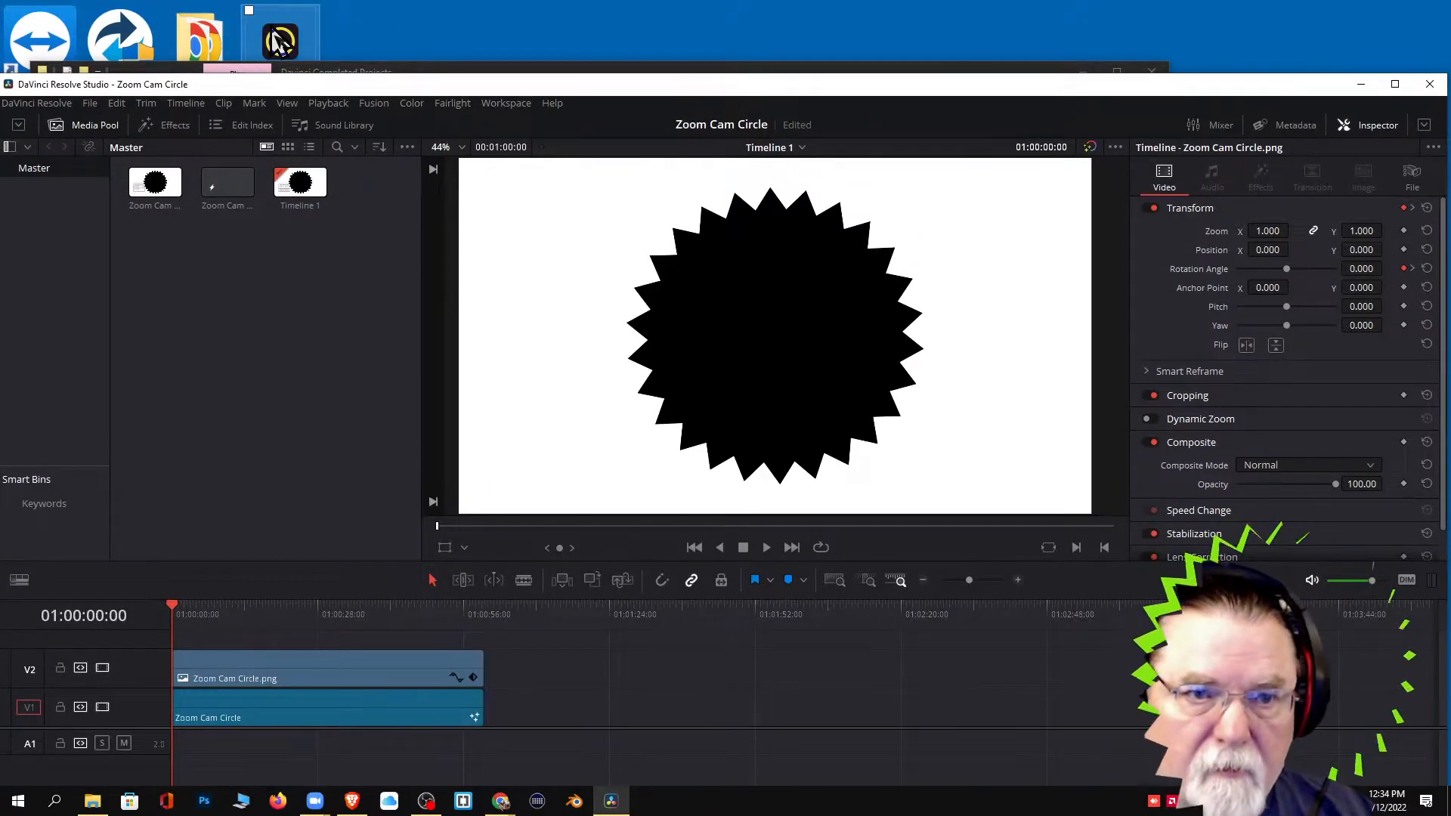
{"action": "double_click", "coordinate": [280, 40]}
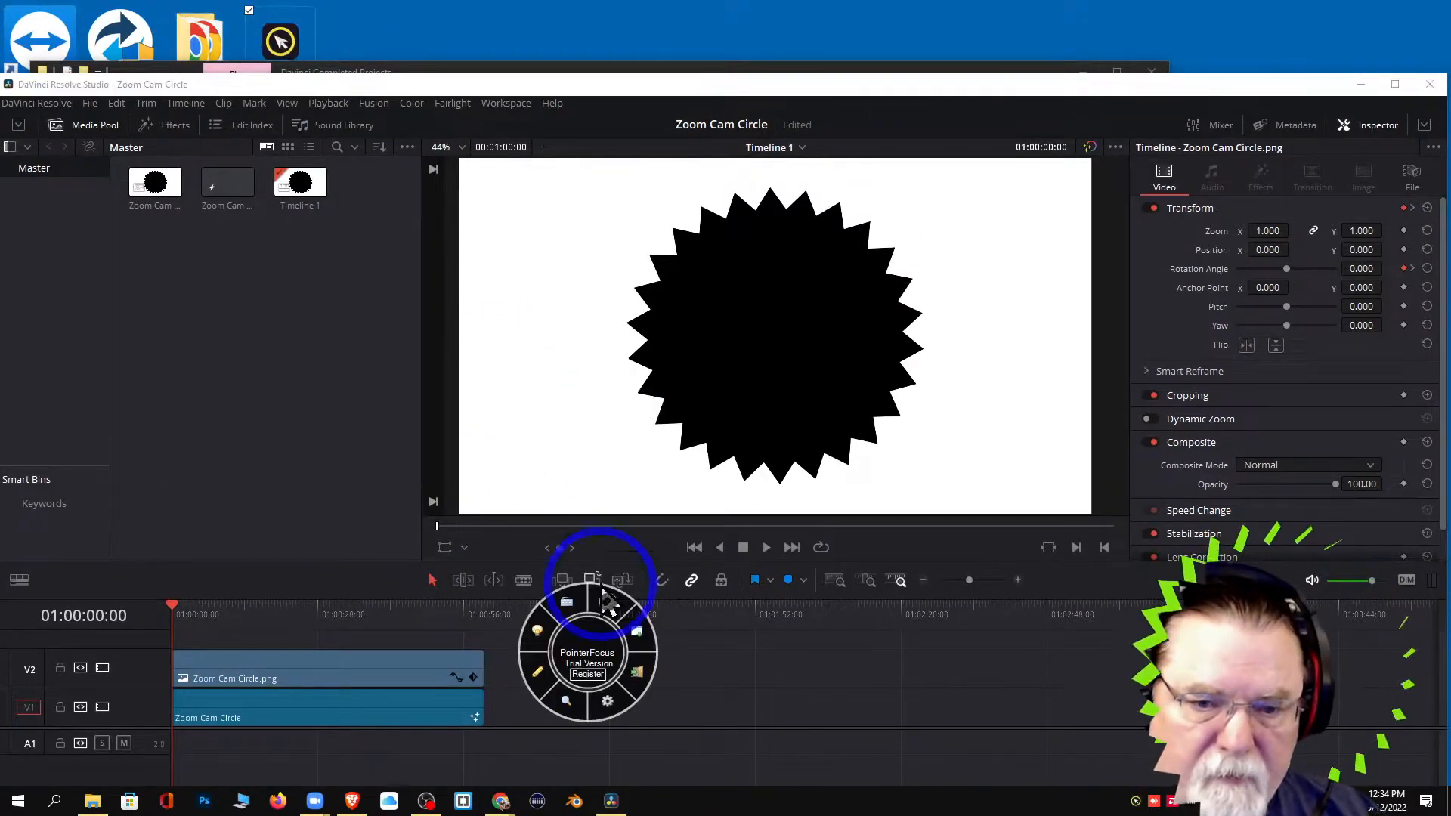
{"action": "left_click_drag", "start_coordinate": [589, 640], "coordinate": [1449, 532]}
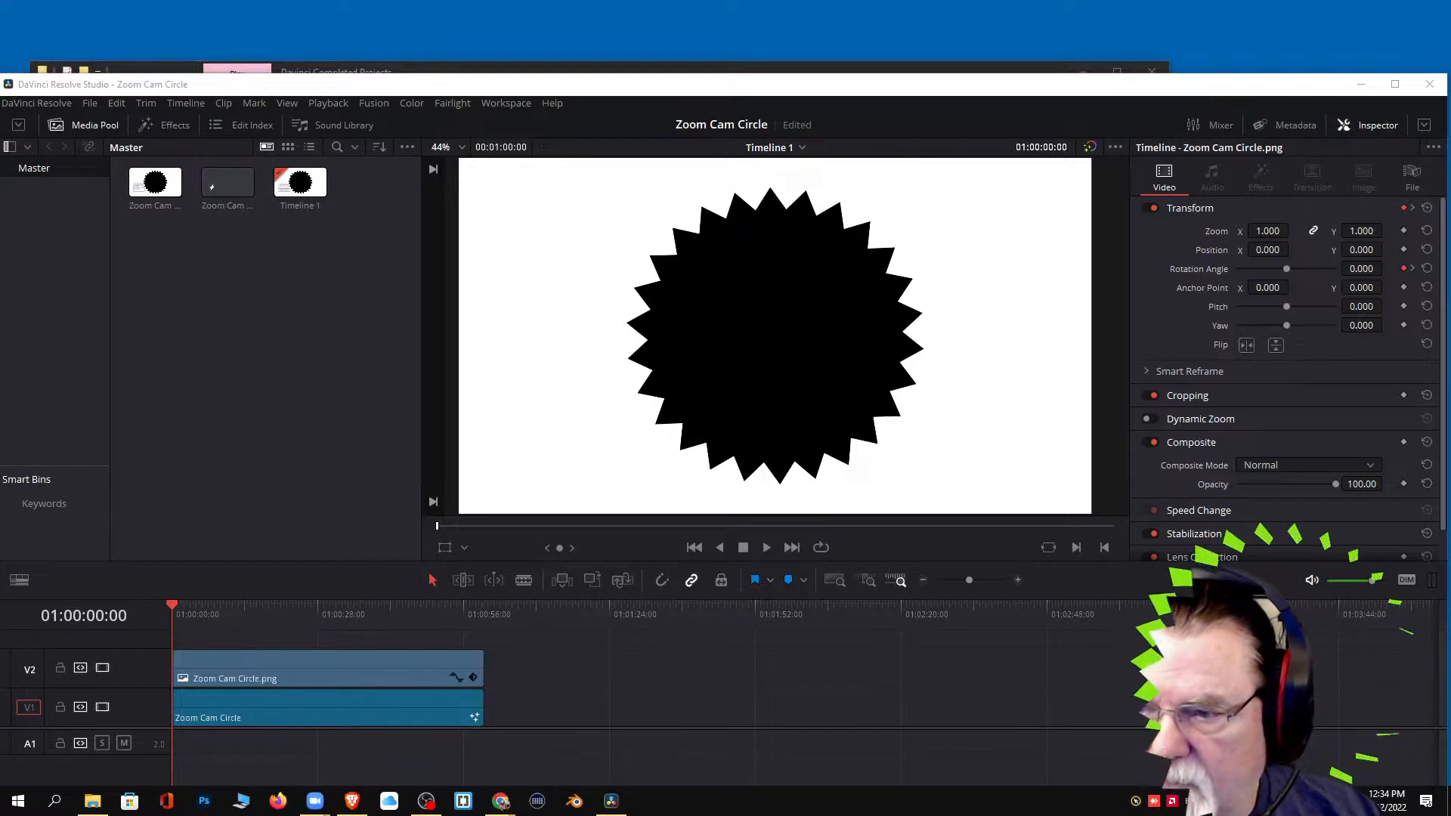
{"action": "left_click", "coordinate": [1395, 85]}
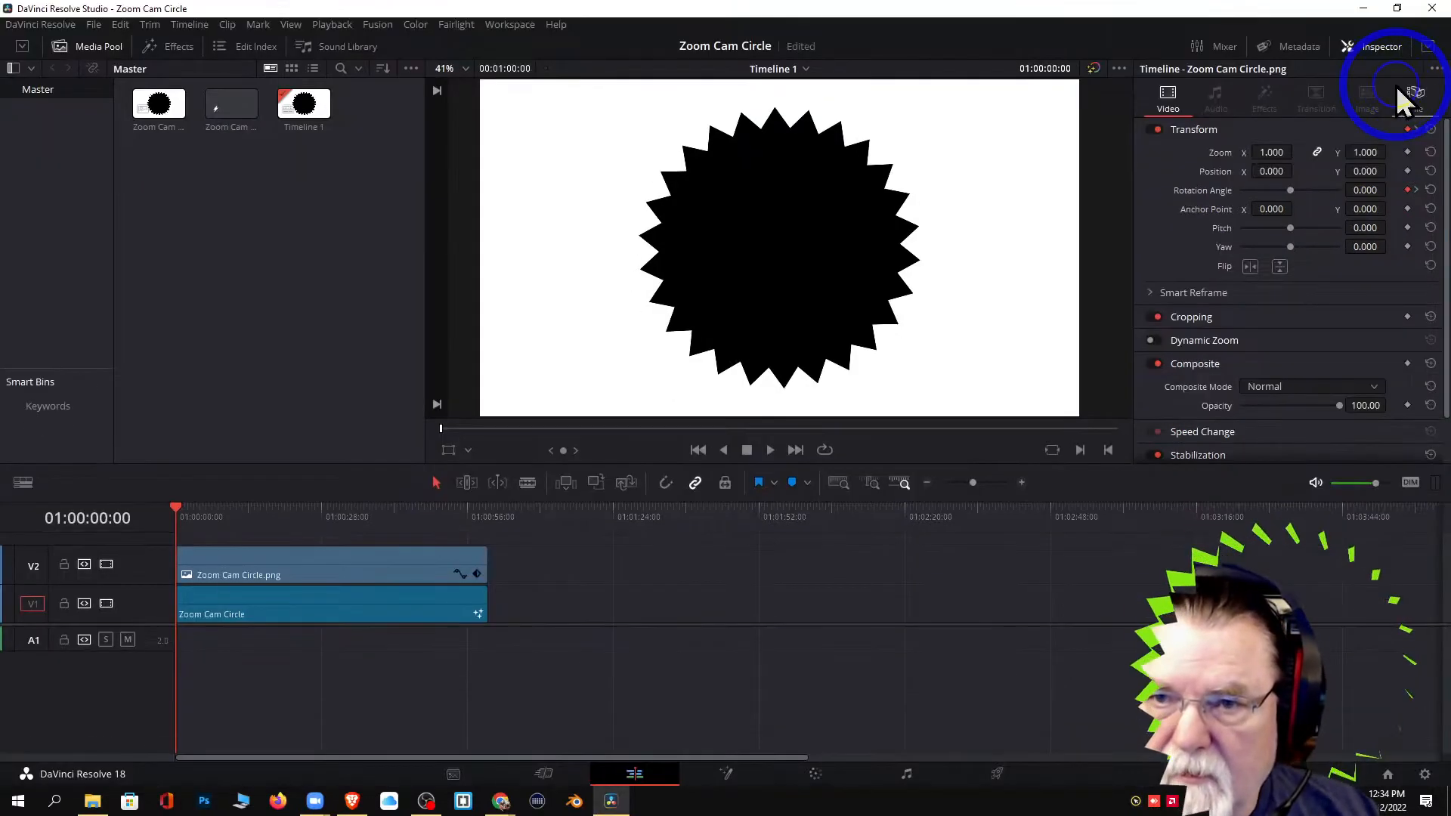
Close the Davinci Completed Projects folder window behind Resolve and restore Resolve to full screen.
{"action": "left_click_drag", "start_coordinate": [1280, 12], "coordinate": [1275, 317]}
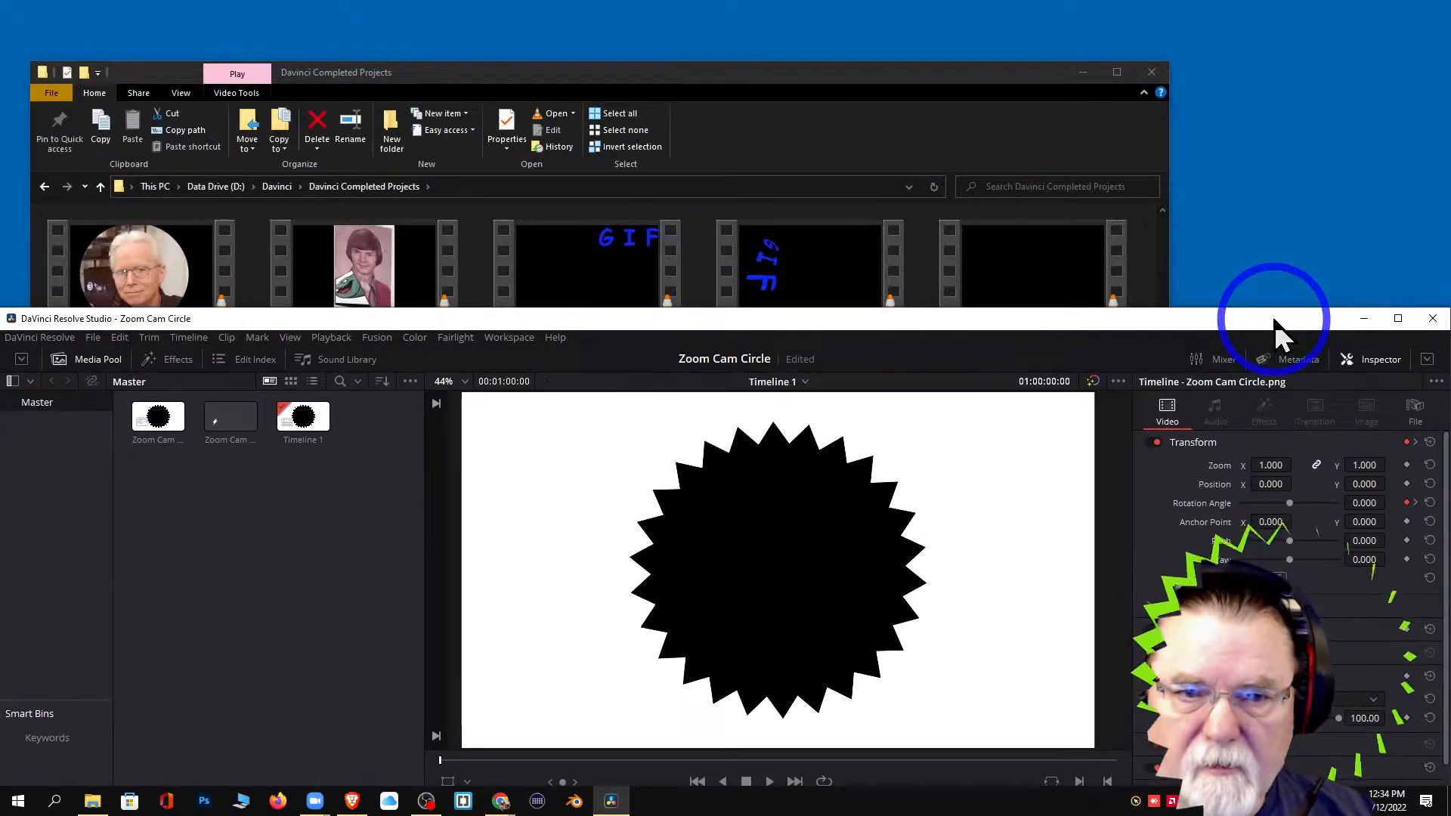
{"action": "left_click", "coordinate": [1150, 74]}
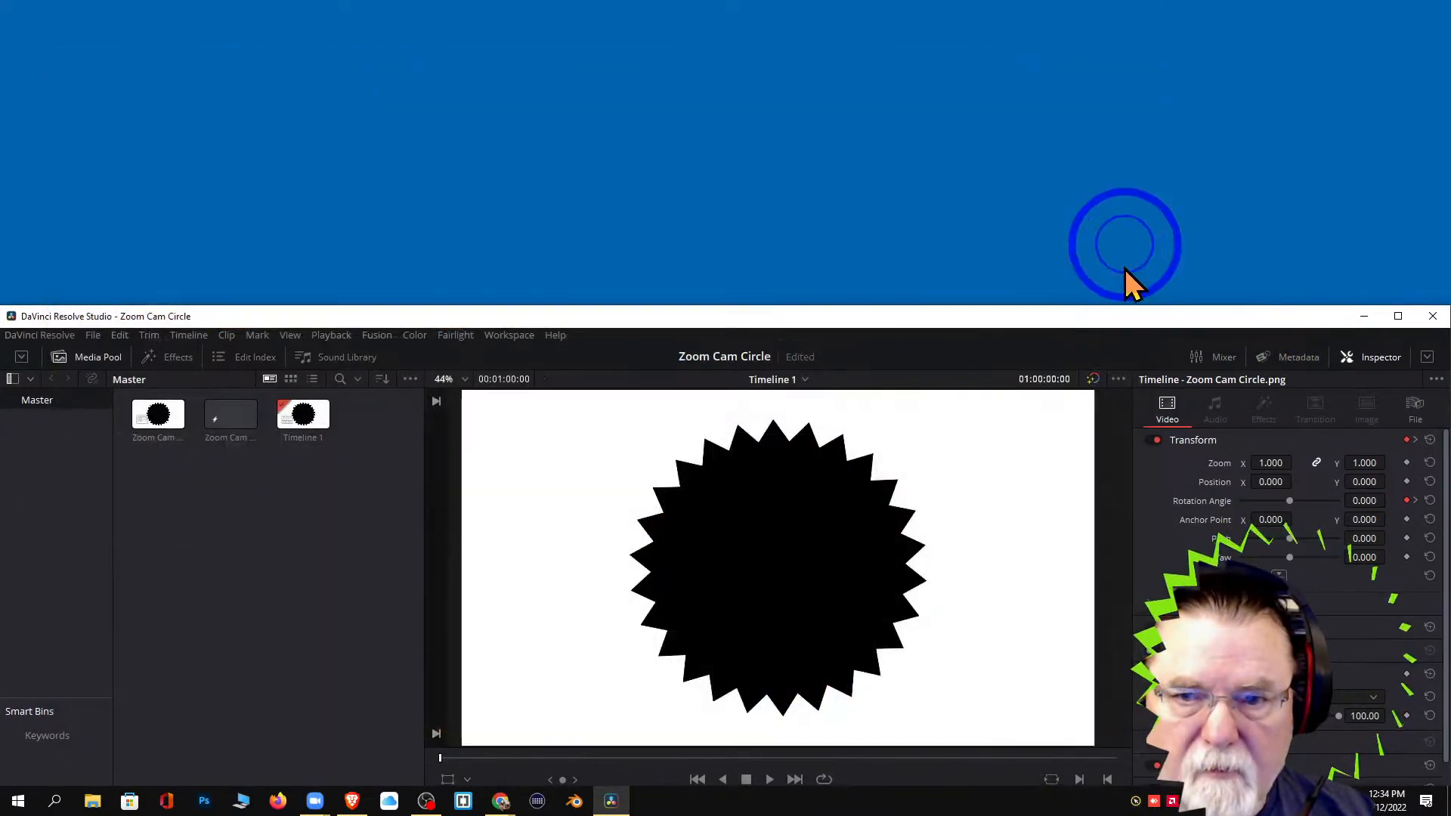
{"action": "left_click", "coordinate": [1397, 318]}
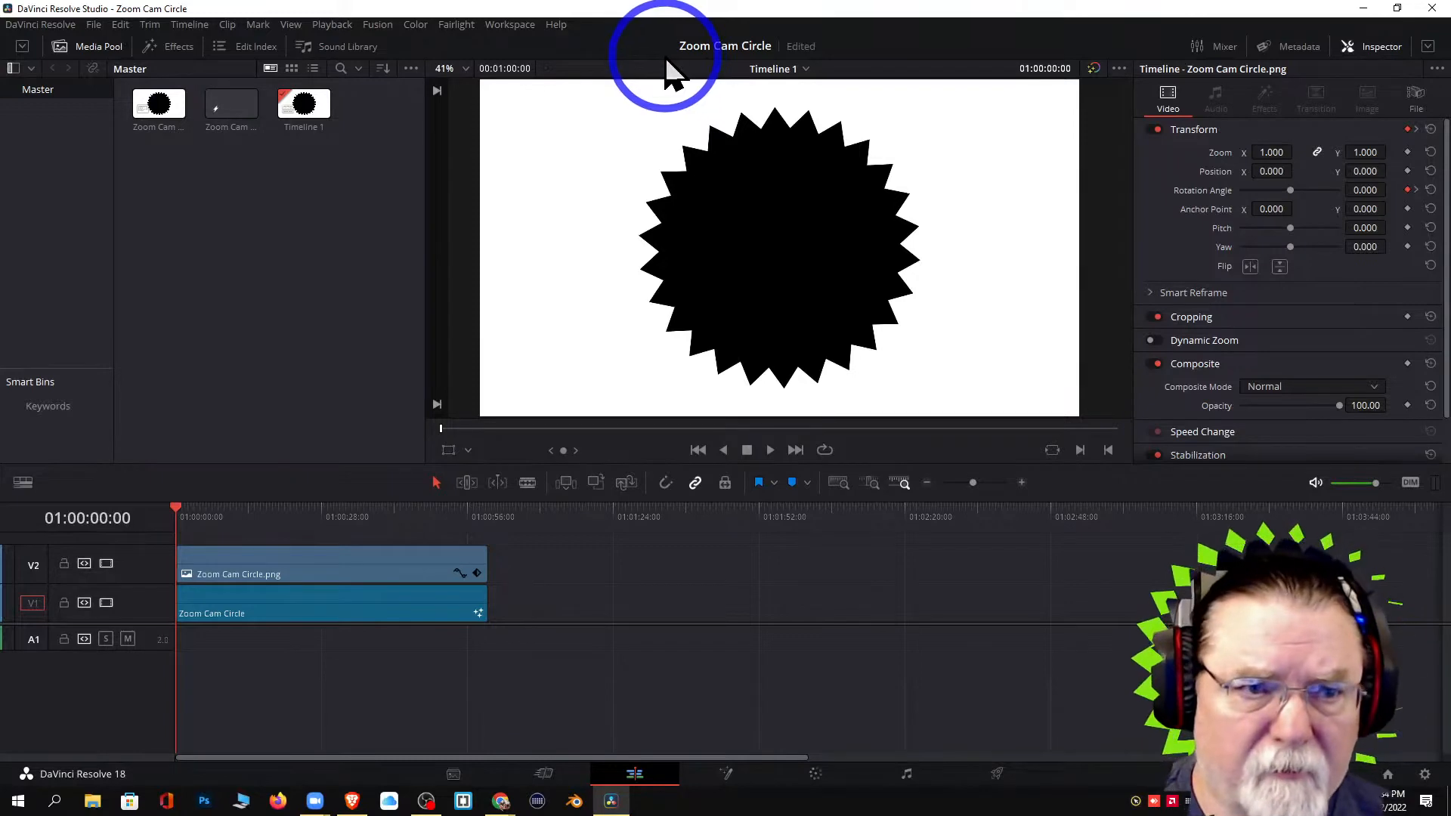
Open the Daily Davinci Project from the project manager and move the playhead near the clip's start, at about 01:00:00:13.
{"action": "left_click", "coordinate": [93, 25]}
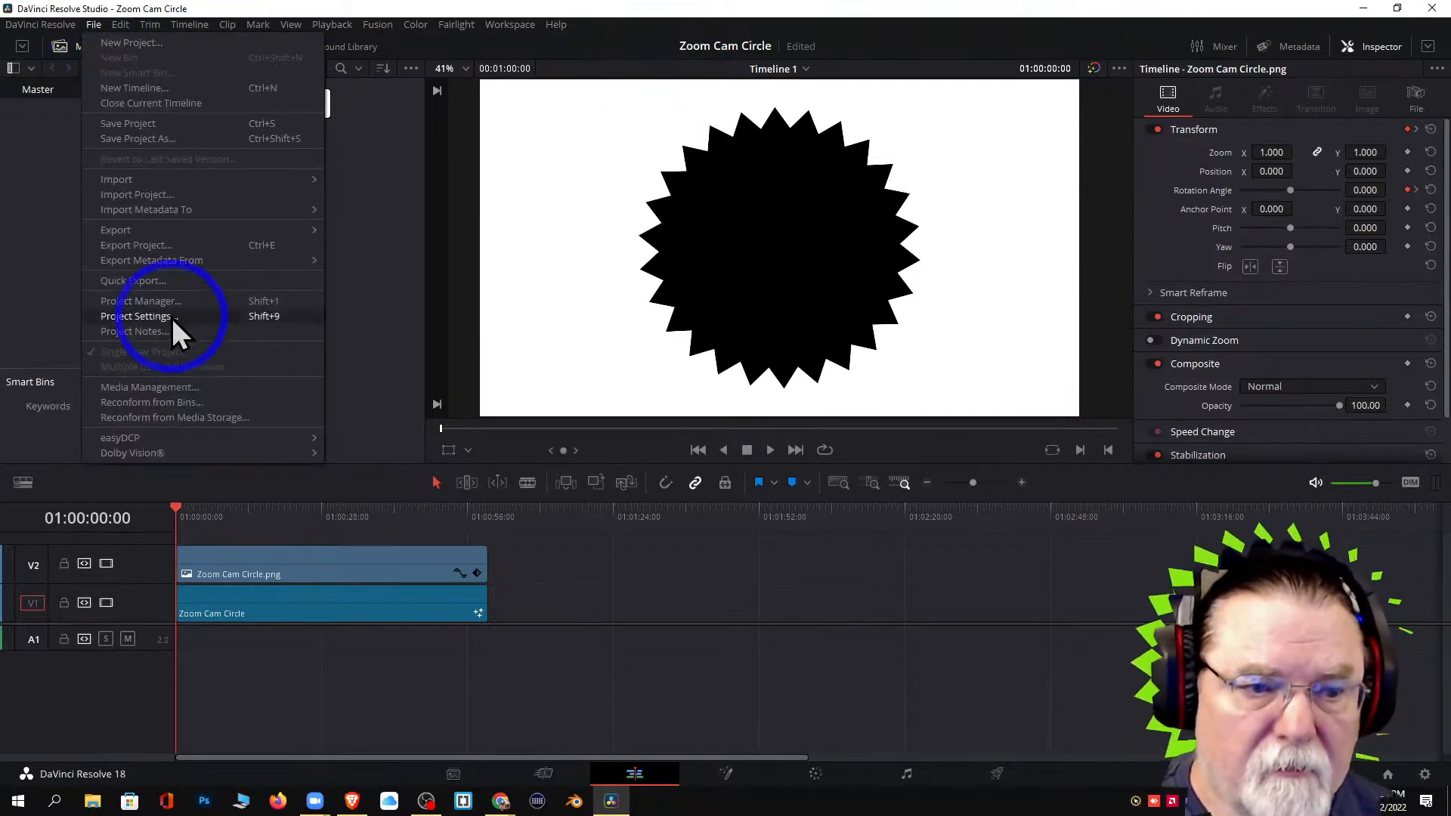
{"action": "left_click", "coordinate": [151, 300]}
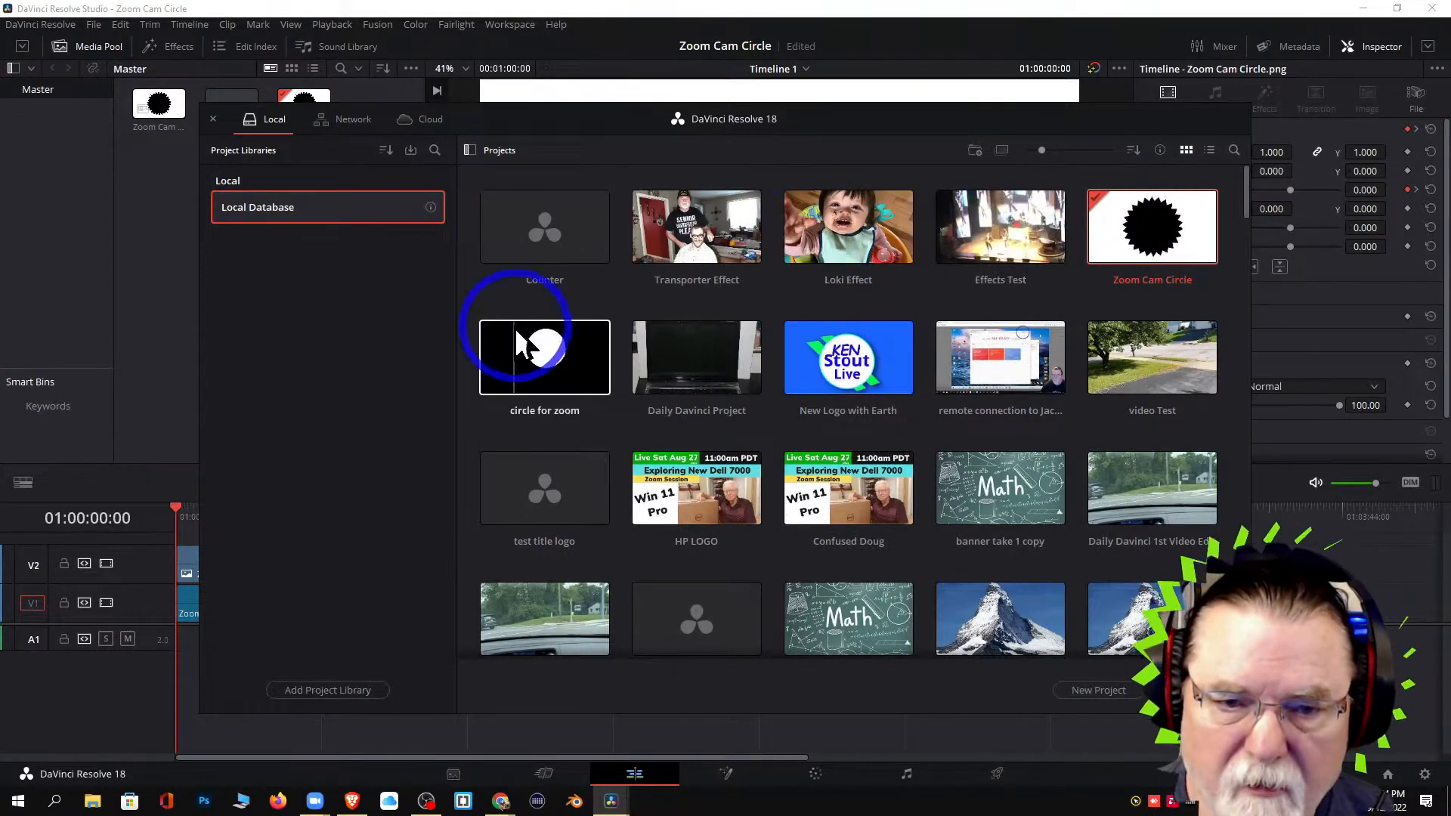
{"action": "double_click", "coordinate": [677, 361]}
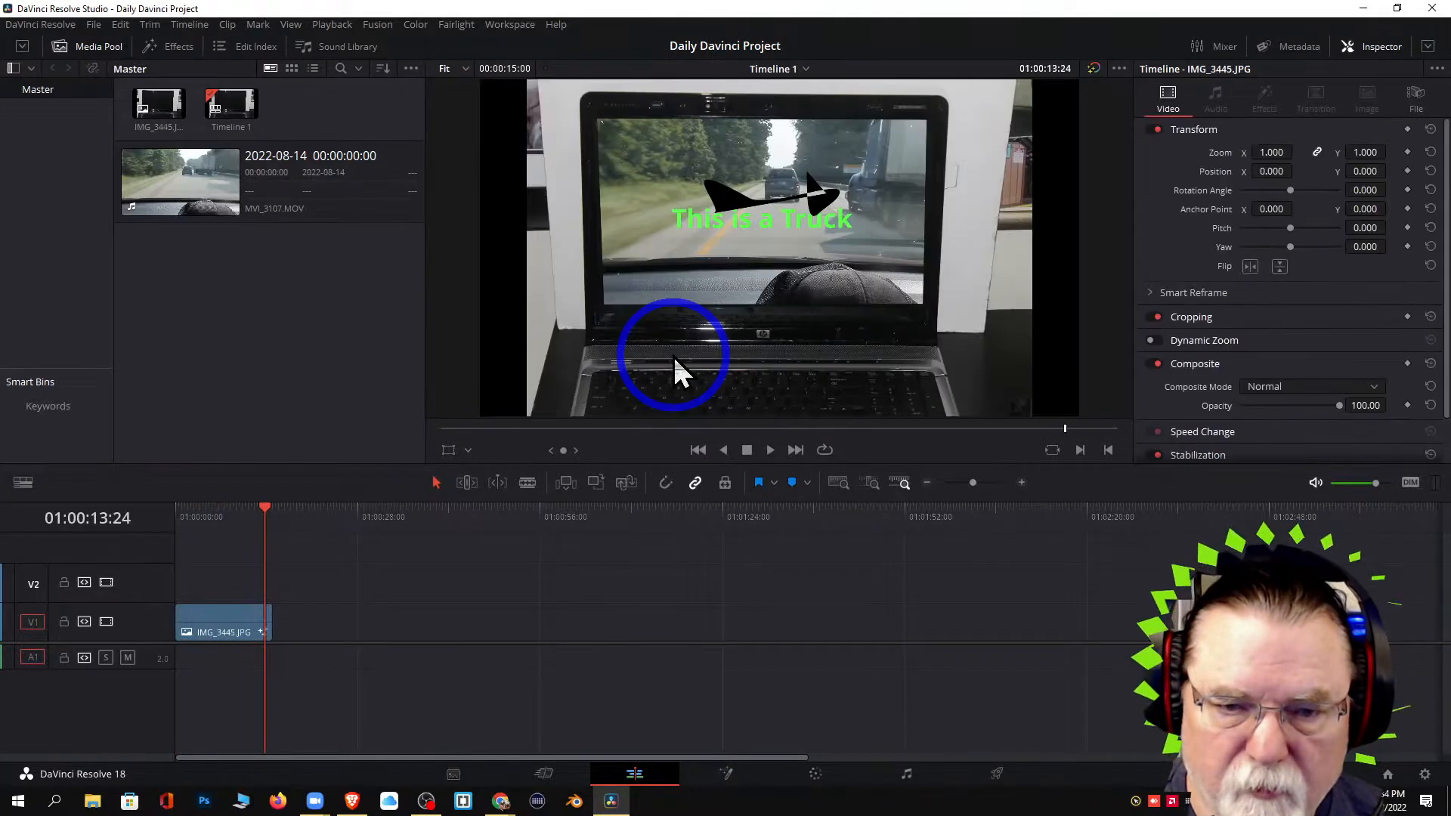
{"action": "left_click_drag", "start_coordinate": [266, 511], "coordinate": [182, 532]}
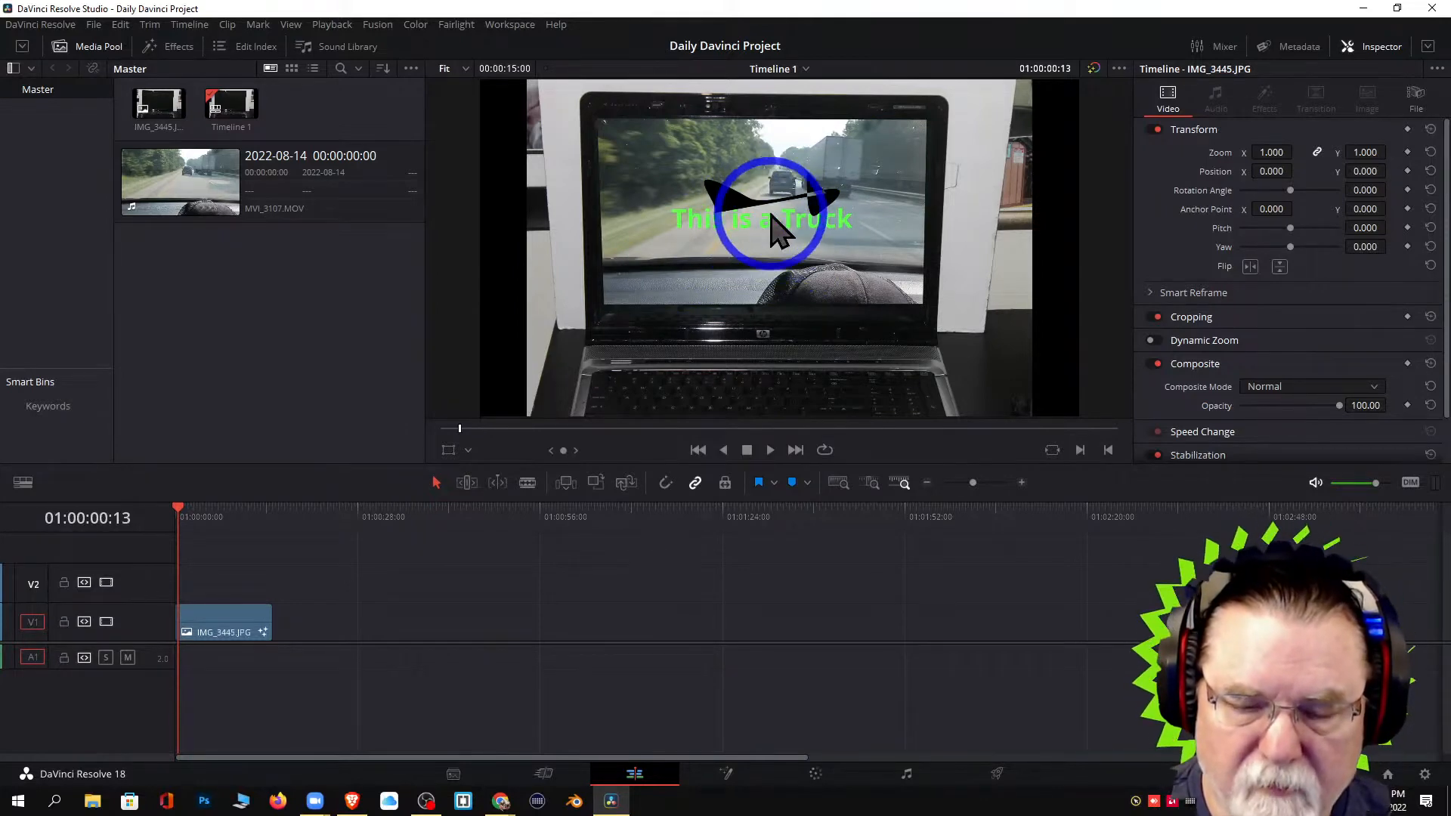
In the clip's Fusion composition, disconnect Polygon2 from Background1, show Polygon2 in the empty viewer, and reconnect it to Background1.
{"action": "left_click", "coordinate": [725, 778]}
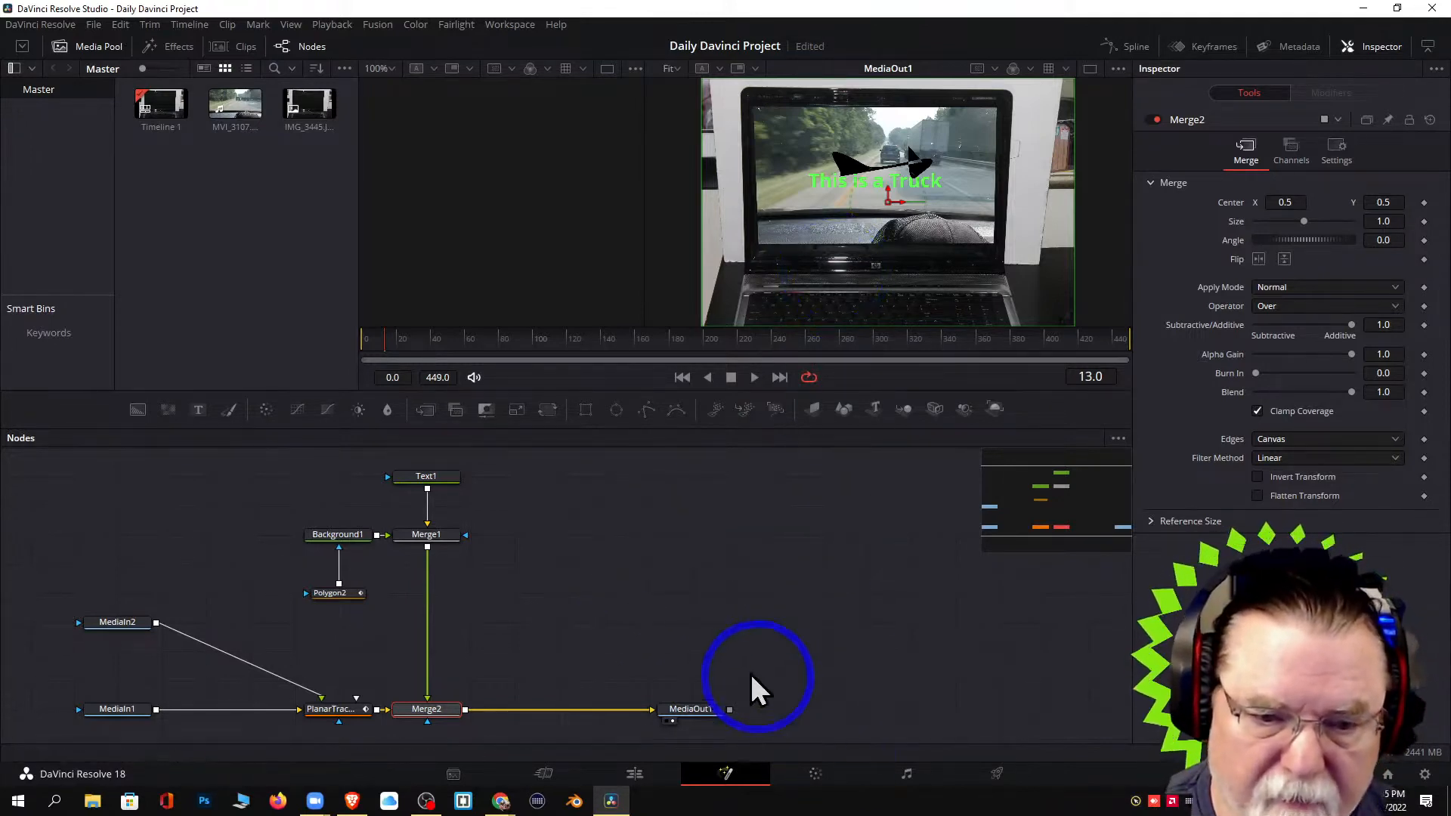
{"action": "left_click", "coordinate": [338, 559]}
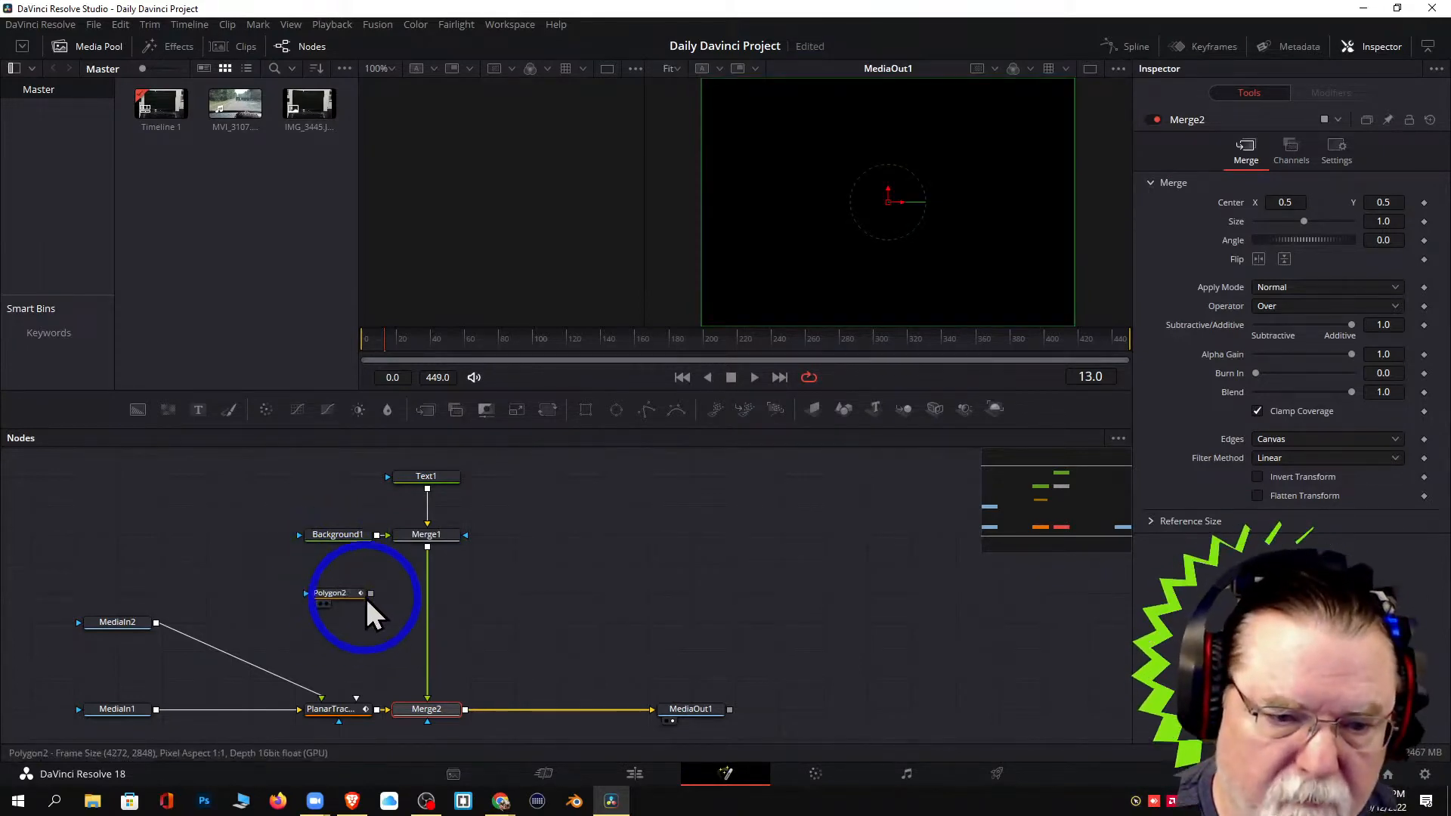
{"action": "left_click", "coordinate": [321, 603]}
{"action": "left_click_drag", "start_coordinate": [373, 594], "coordinate": [334, 542]}
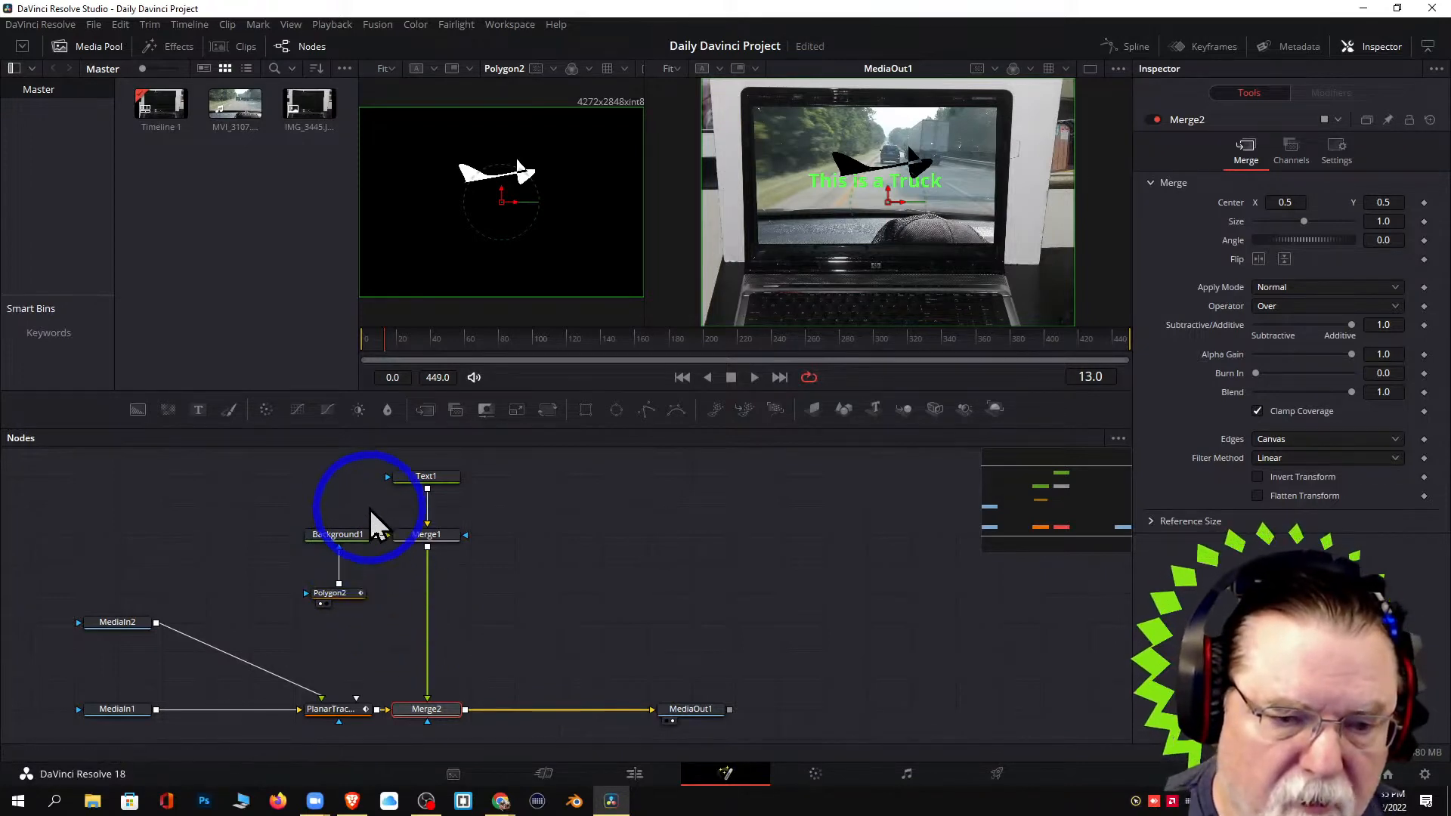
Select the Background1 and Polygon2 nodes together and move them a little farther from Merge1.
{"action": "left_click_drag", "start_coordinate": [370, 502], "coordinate": [311, 591]}
{"action": "left_click", "coordinate": [360, 594]}
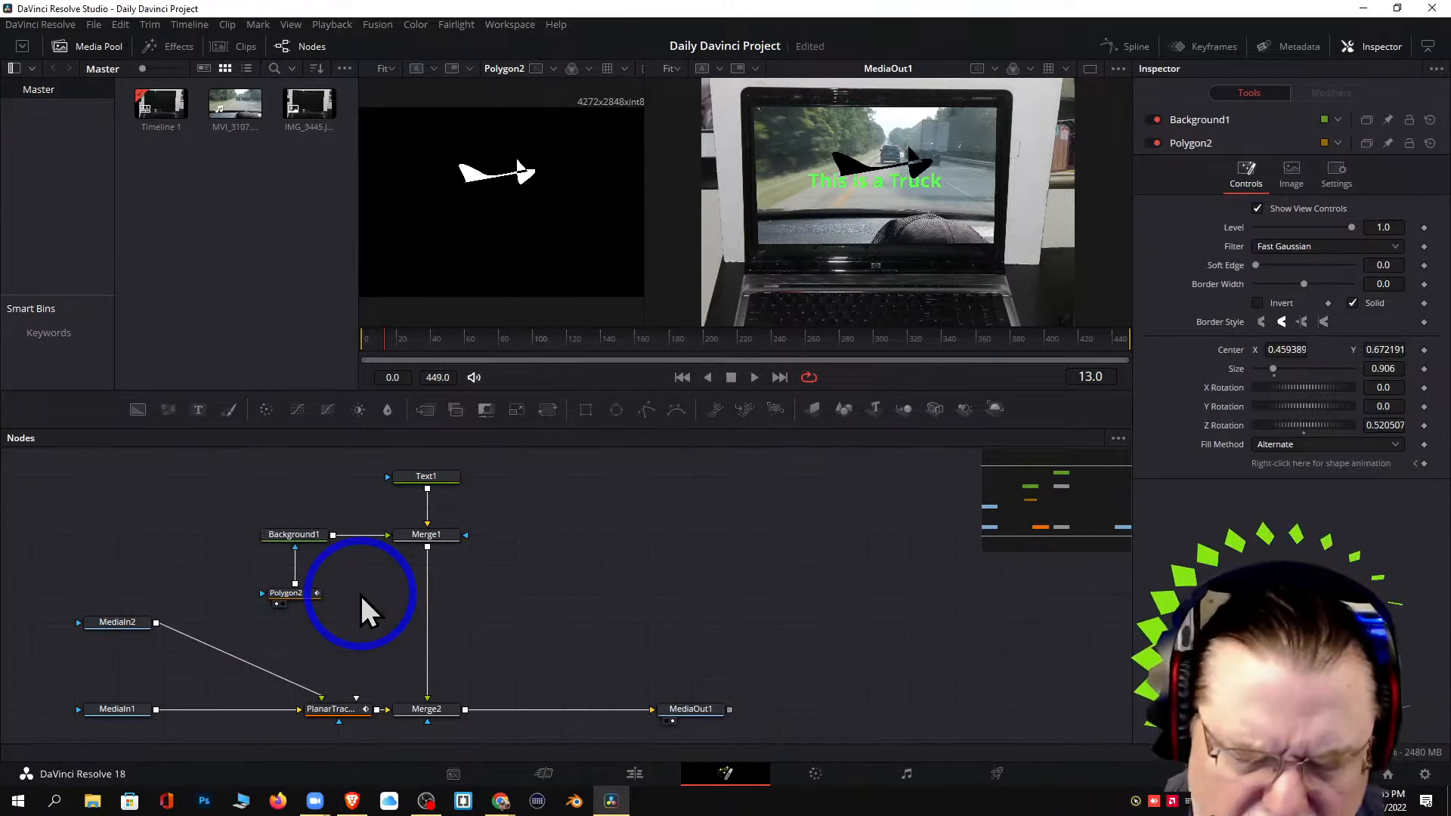
Break and restore the links from Background1 to Merge1 and from Polygon2 to Background1 to compare the composite.
{"action": "left_click", "coordinate": [368, 537]}
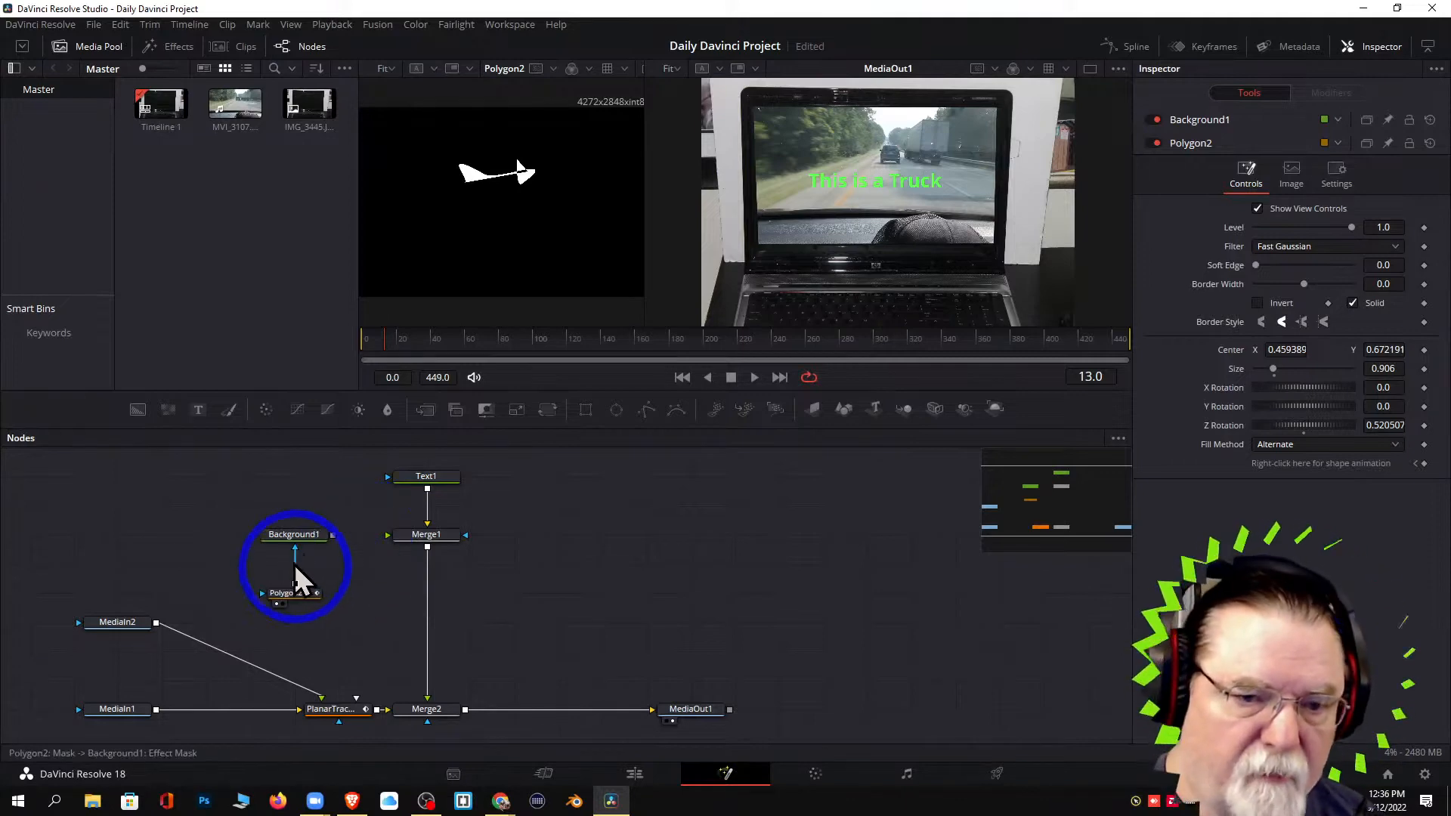
{"action": "left_click_drag", "start_coordinate": [333, 535], "coordinate": [399, 538]}
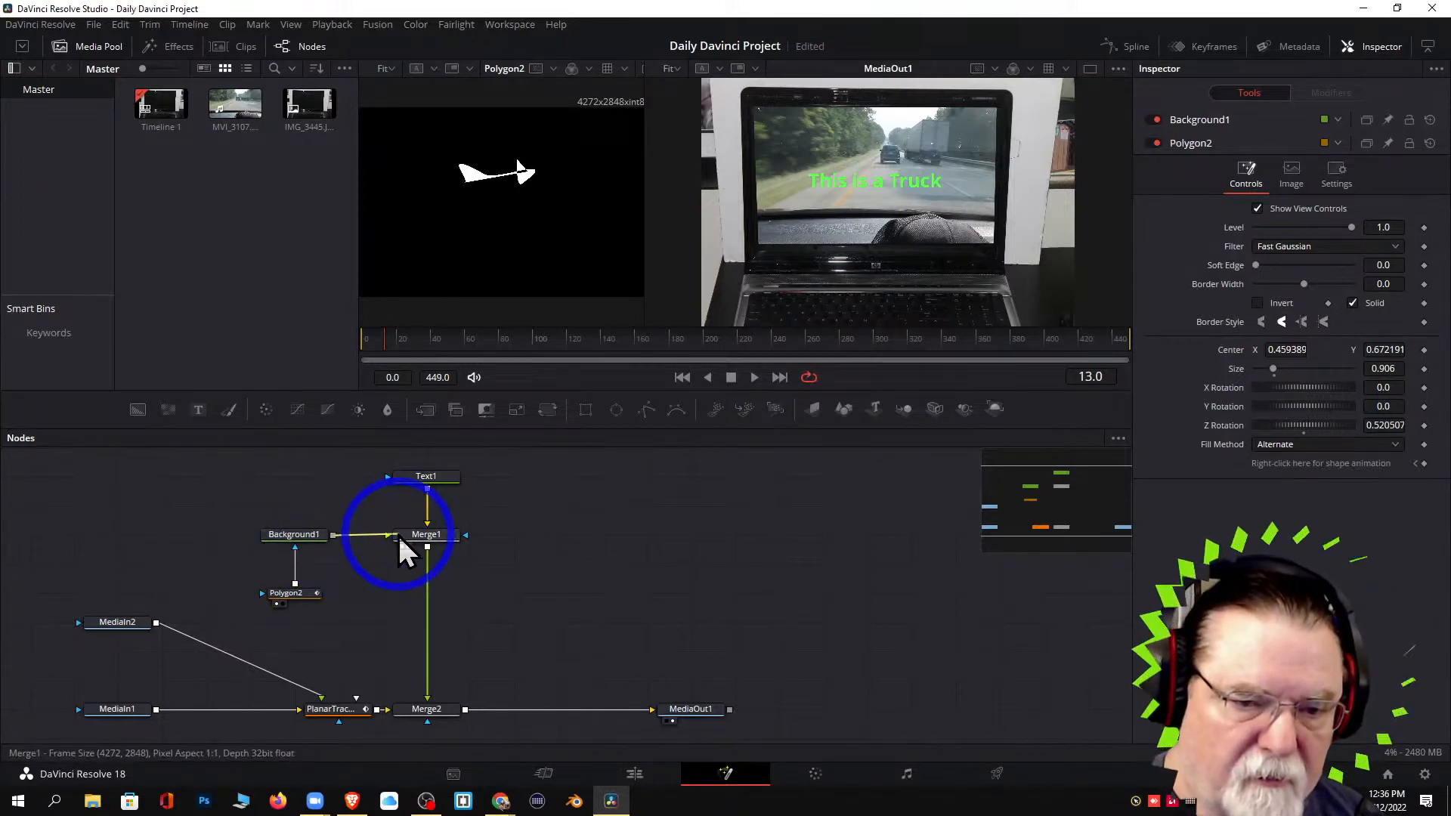
{"action": "left_click", "coordinate": [294, 563]}
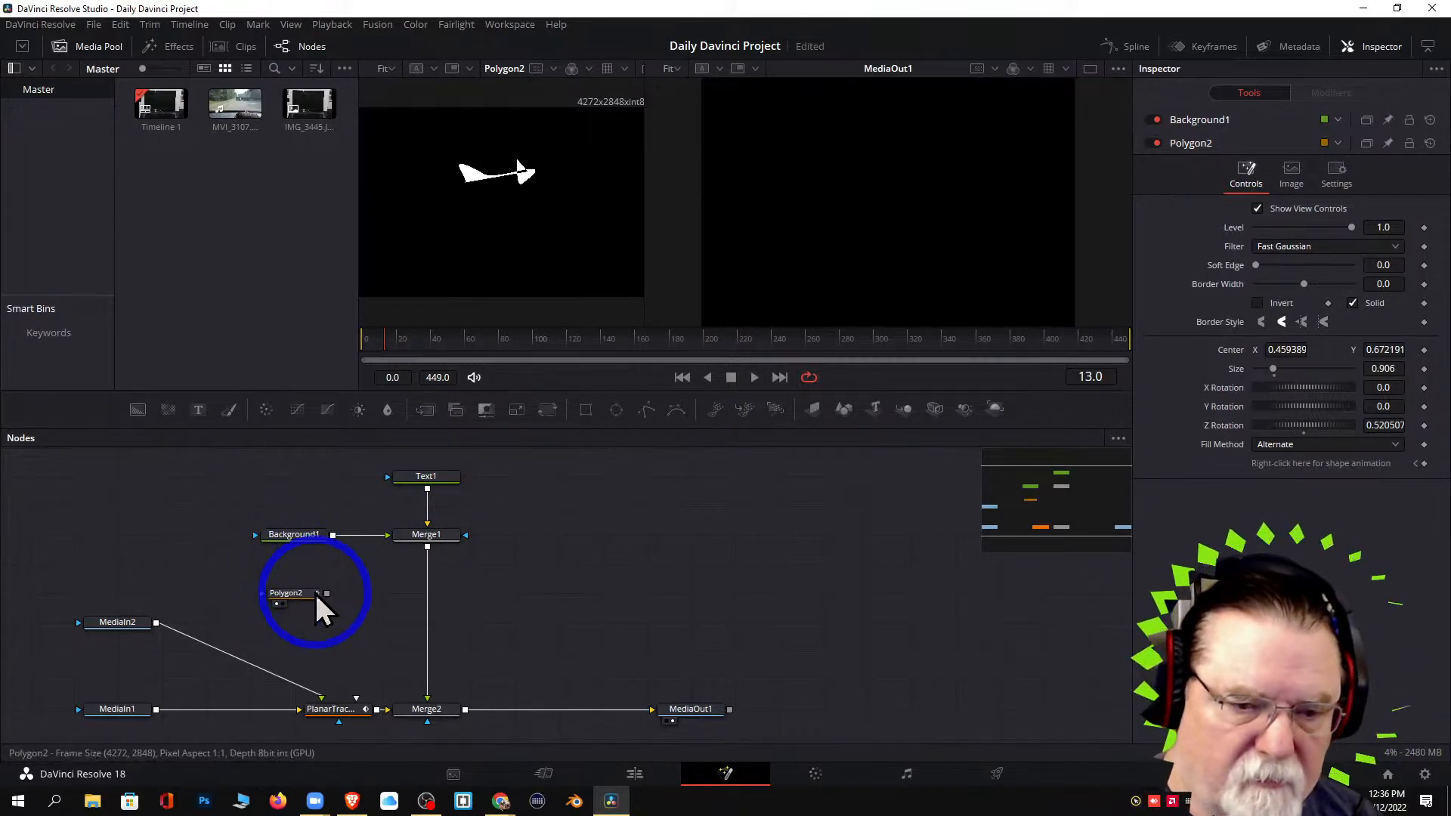
{"action": "left_click_drag", "start_coordinate": [327, 593], "coordinate": [301, 538]}
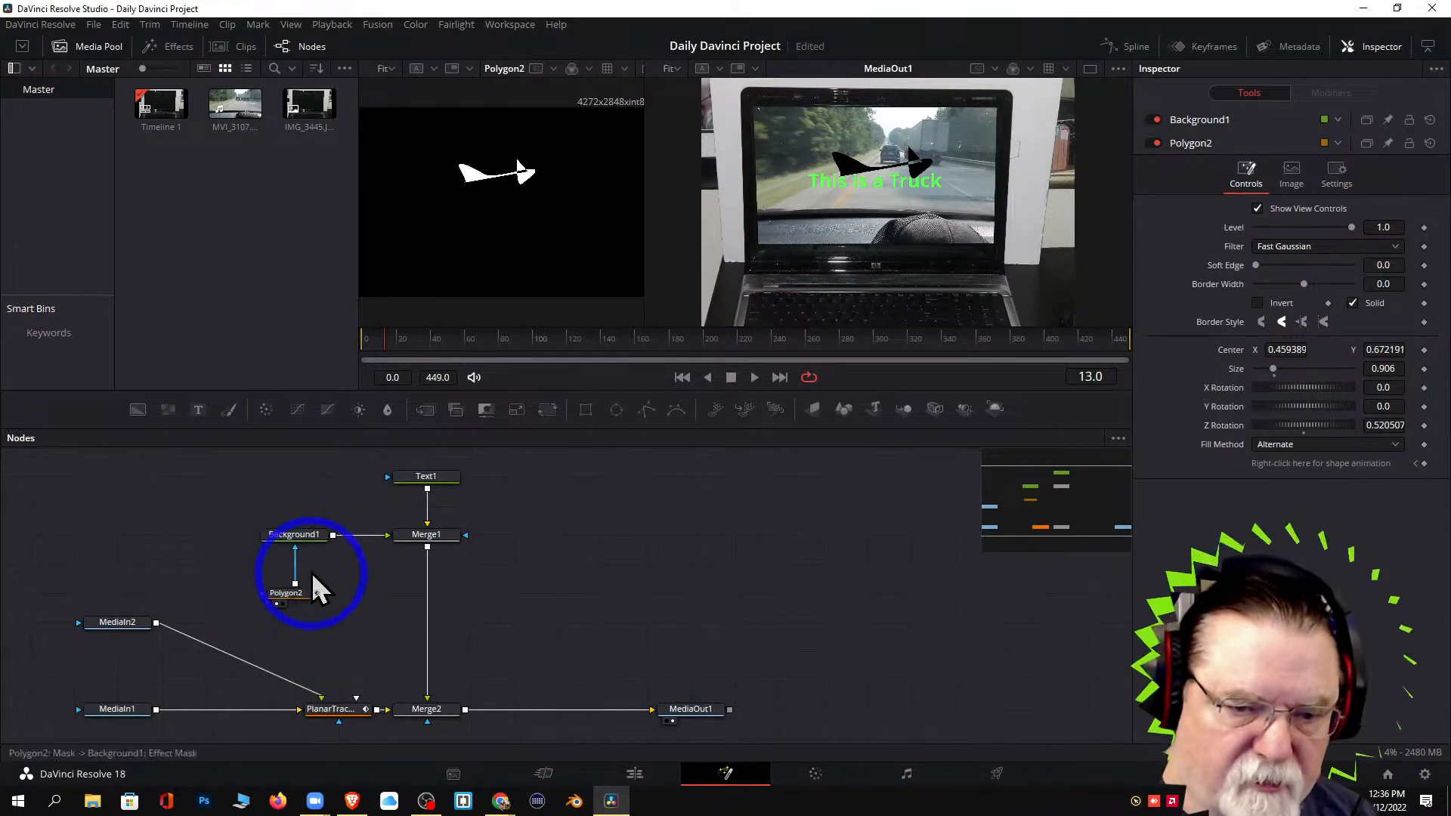
{"action": "left_click", "coordinate": [378, 534]}
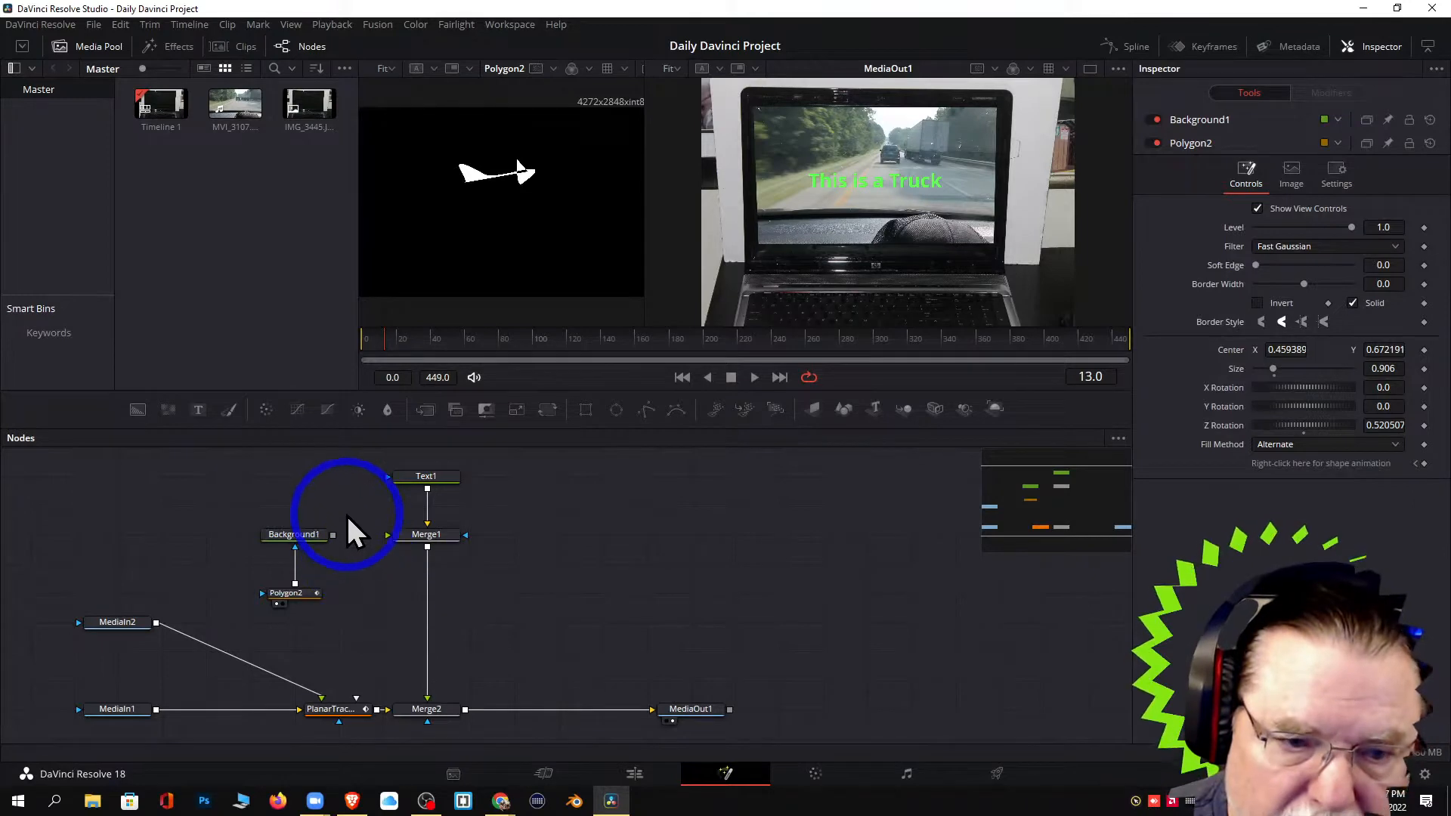
{"action": "left_click_drag", "start_coordinate": [333, 535], "coordinate": [421, 548]}
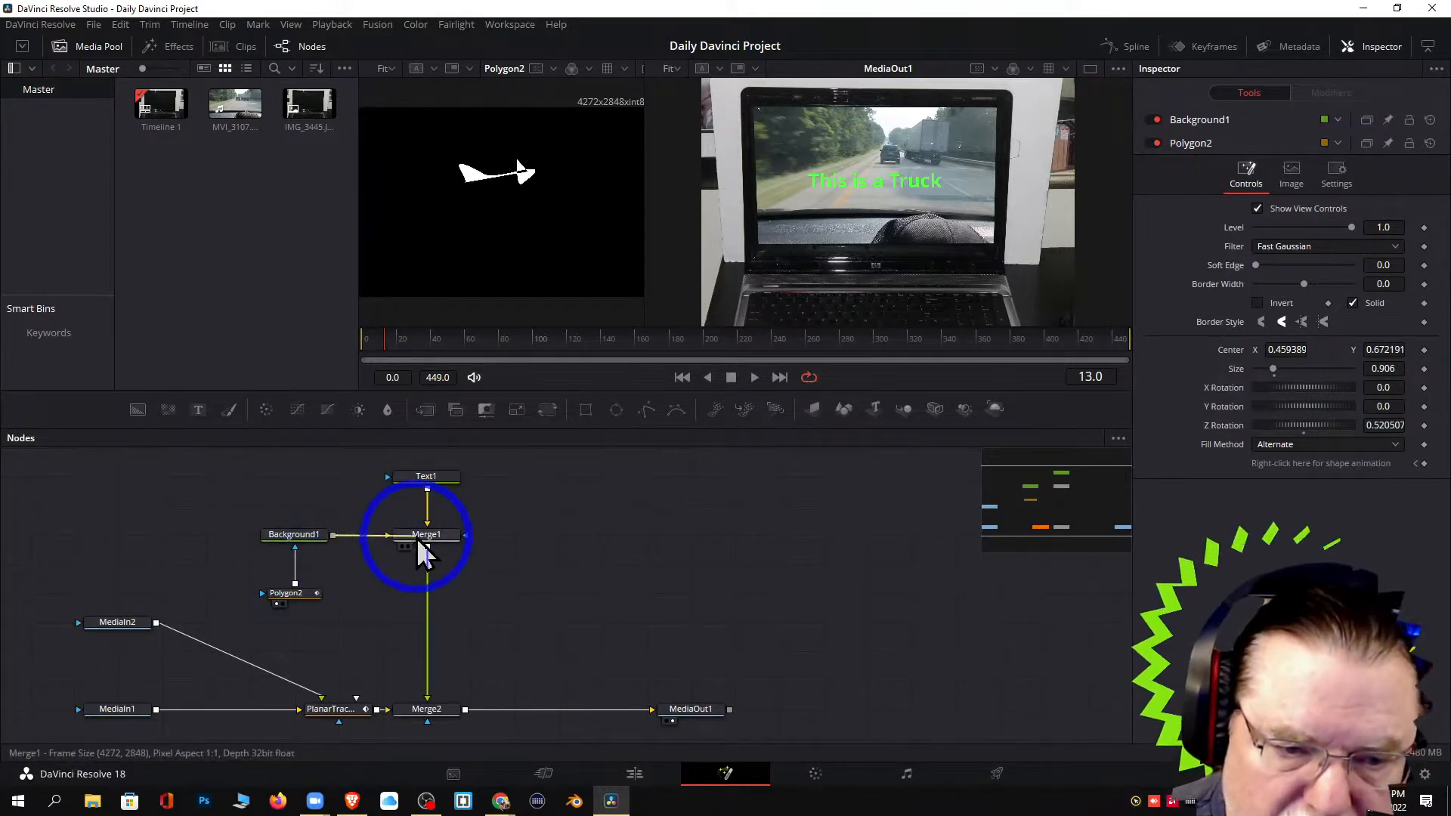
Disconnect Background1 from Merge1 and move it with Polygon2 to an empty area beyond MediaOut1, leaving Polygon2 as the active node.
{"action": "left_click", "coordinate": [365, 535]}
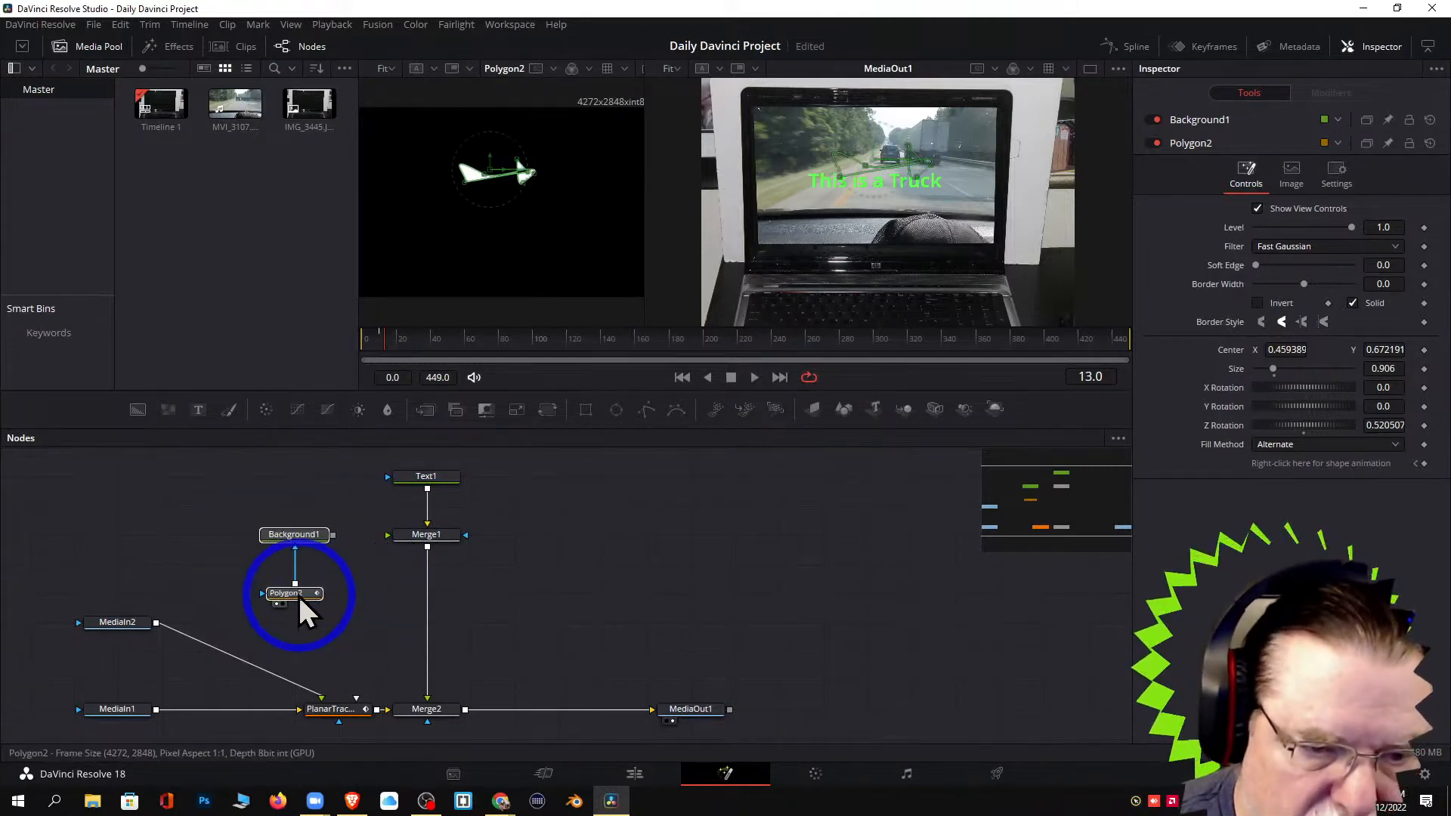
{"action": "left_click_drag", "start_coordinate": [302, 606], "coordinate": [1082, 650]}
{"action": "left_click", "coordinate": [1081, 633]}
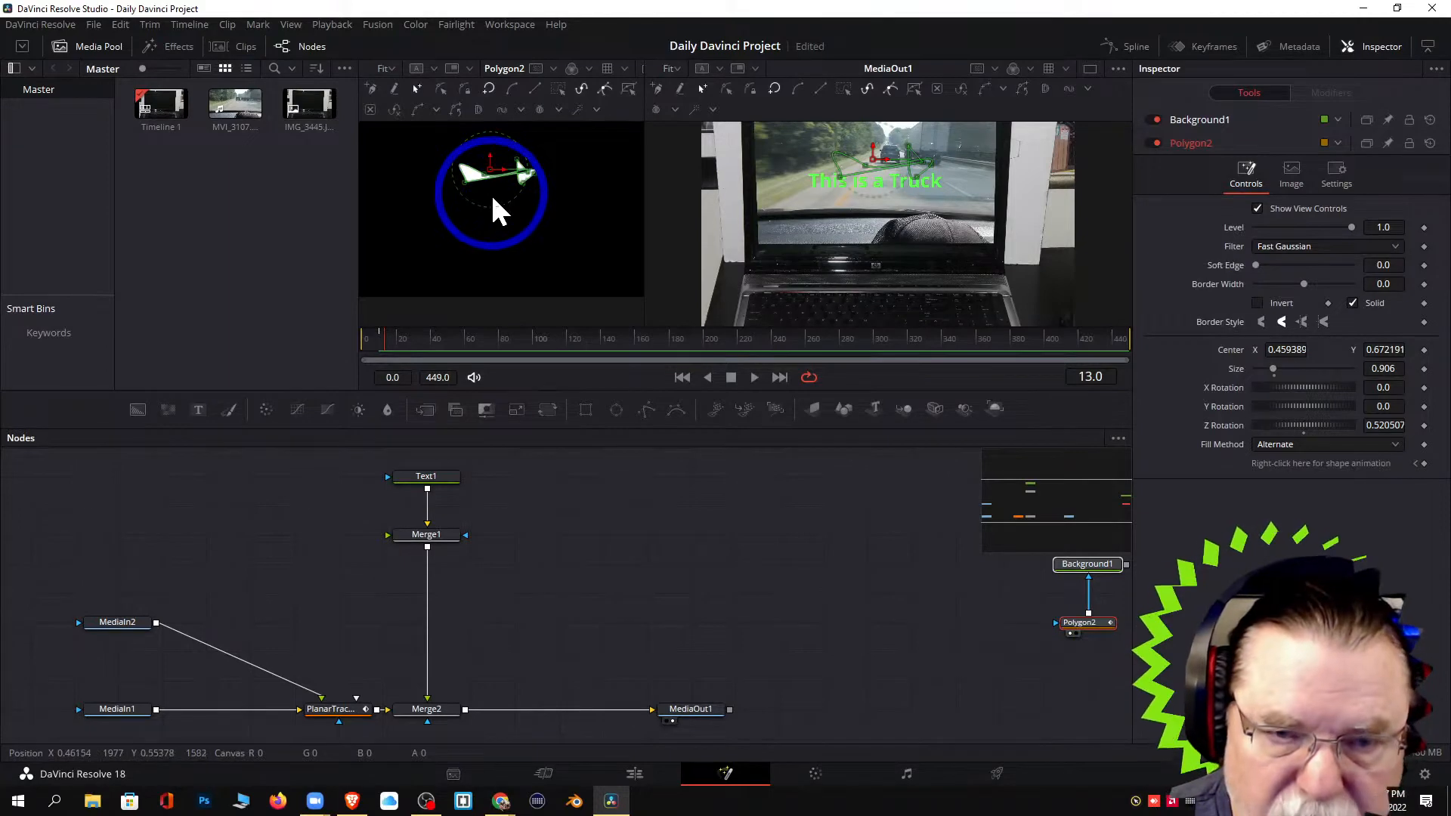
Rotate the Polygon2 shape to a Z Rotation of about -22.39 and remove Polygon2 from its viewer.
{"action": "left_click_drag", "start_coordinate": [492, 198], "coordinate": [727, 266]}
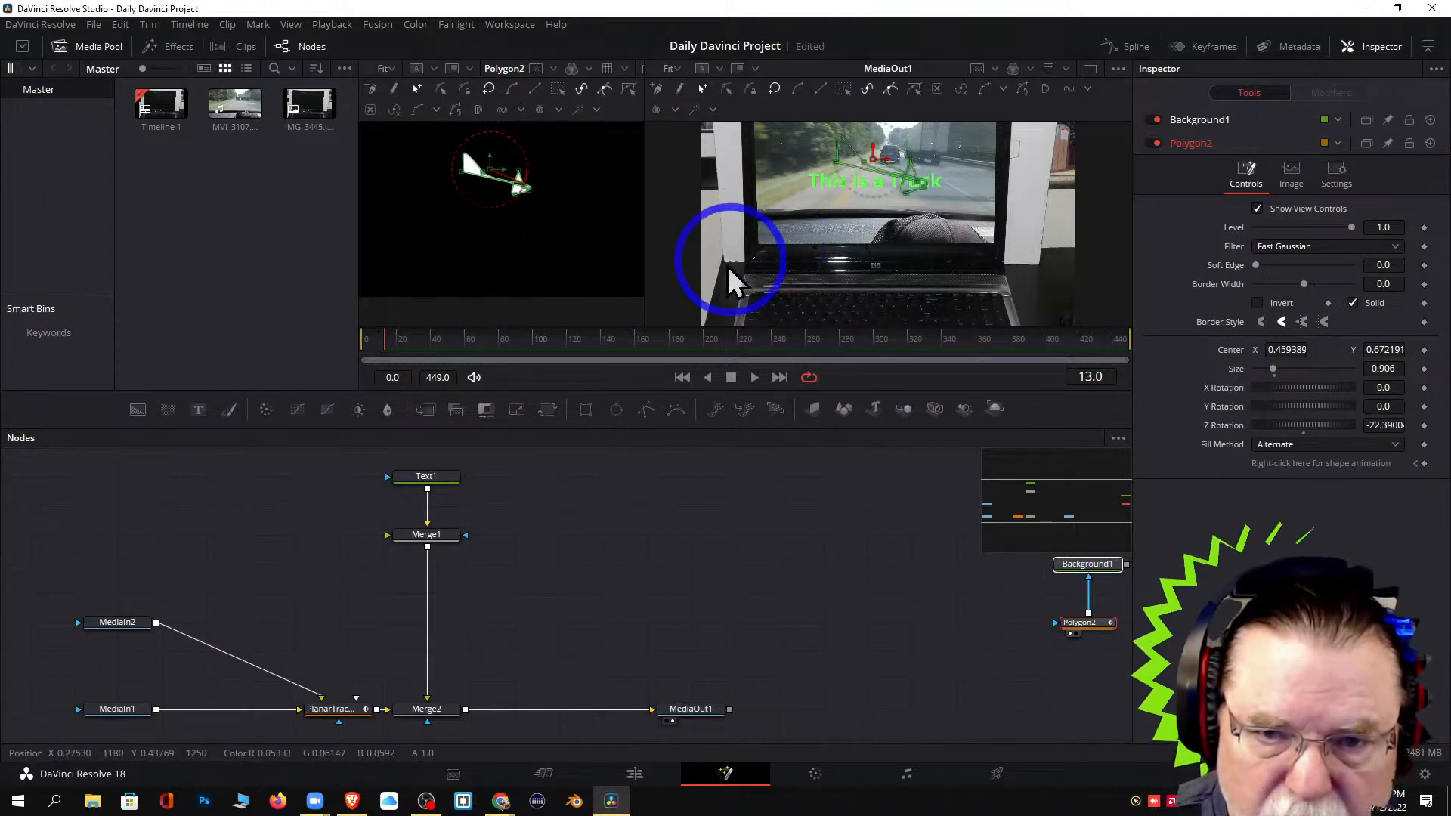
{"action": "left_click", "coordinate": [1071, 635]}
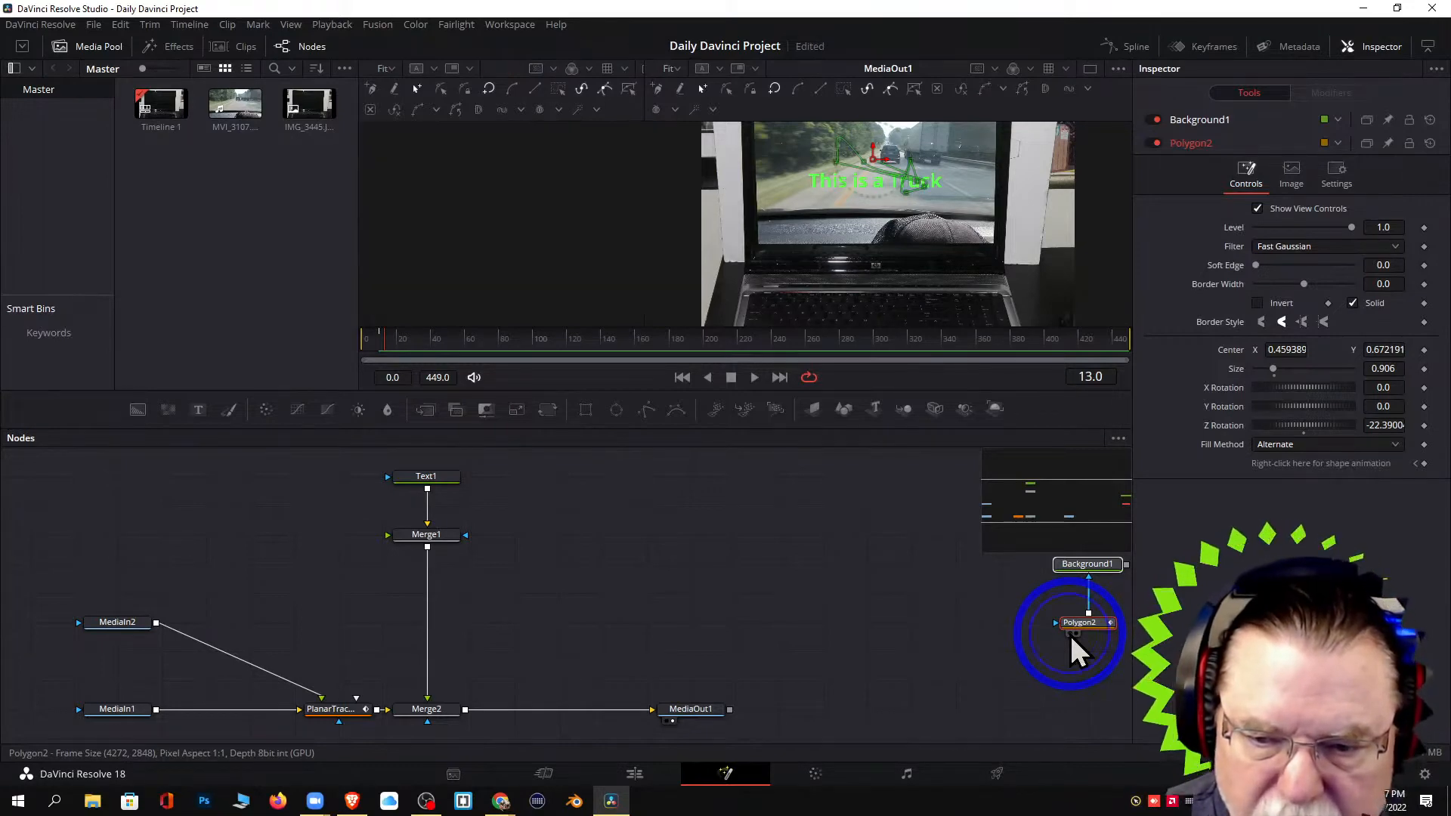
Display Polygon2 in the empty viewer, pull two of its points outward, and move the shape to Center X about 0.497, Y about 0.509.
{"action": "left_click", "coordinate": [1069, 635]}
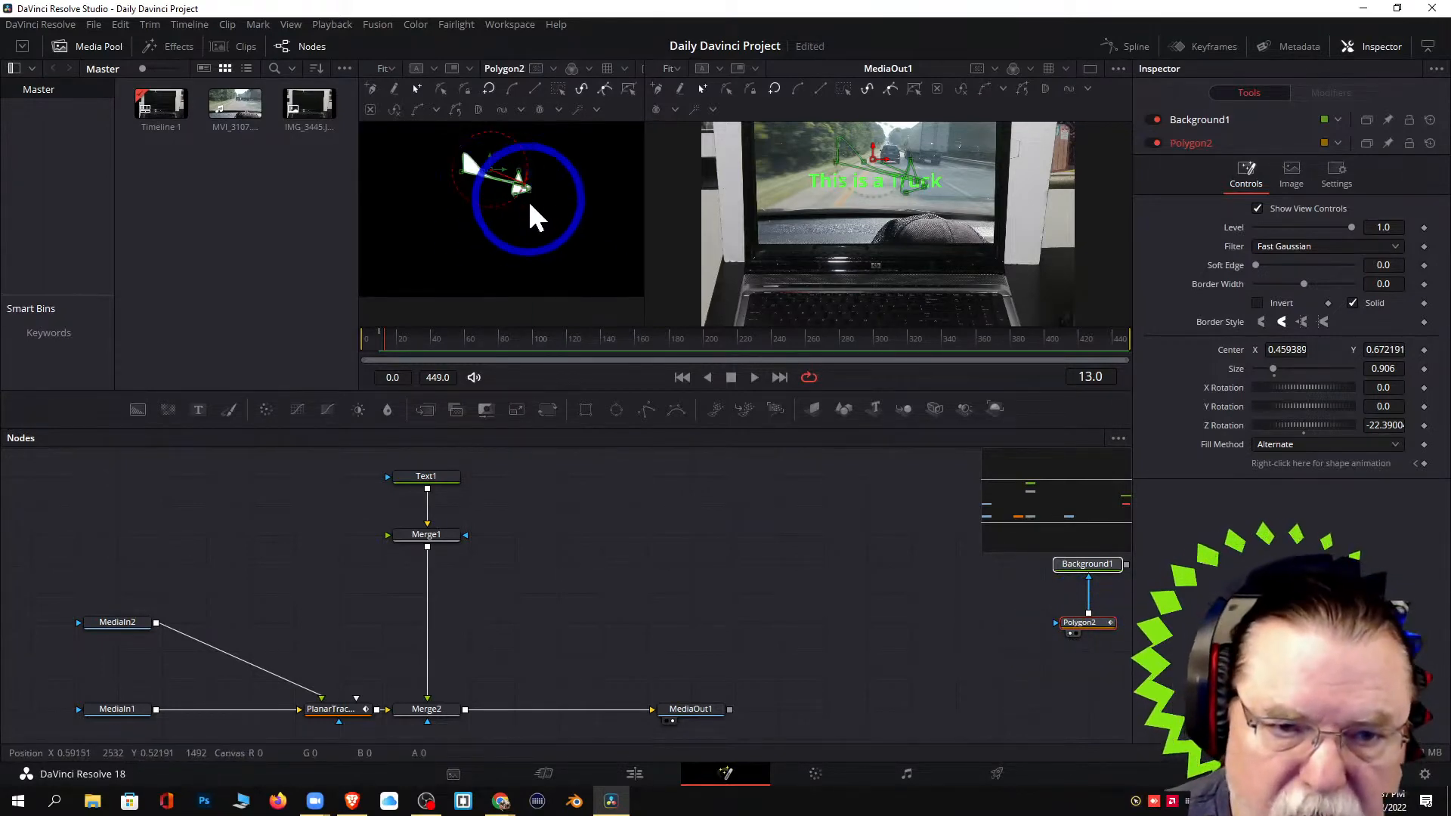
{"action": "left_click_drag", "start_coordinate": [530, 204], "coordinate": [440, 201]}
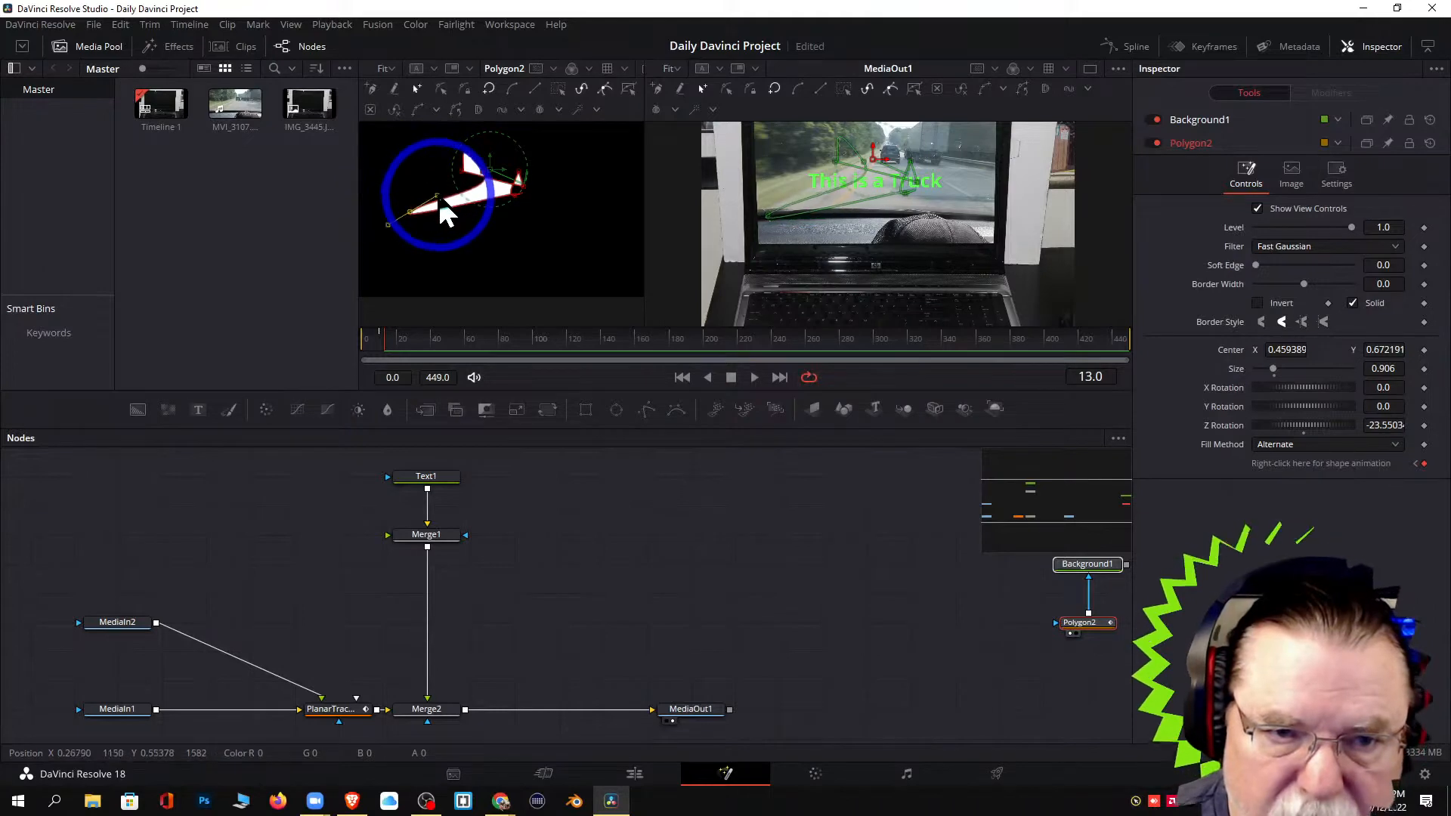
{"action": "left_click", "coordinate": [523, 185]}
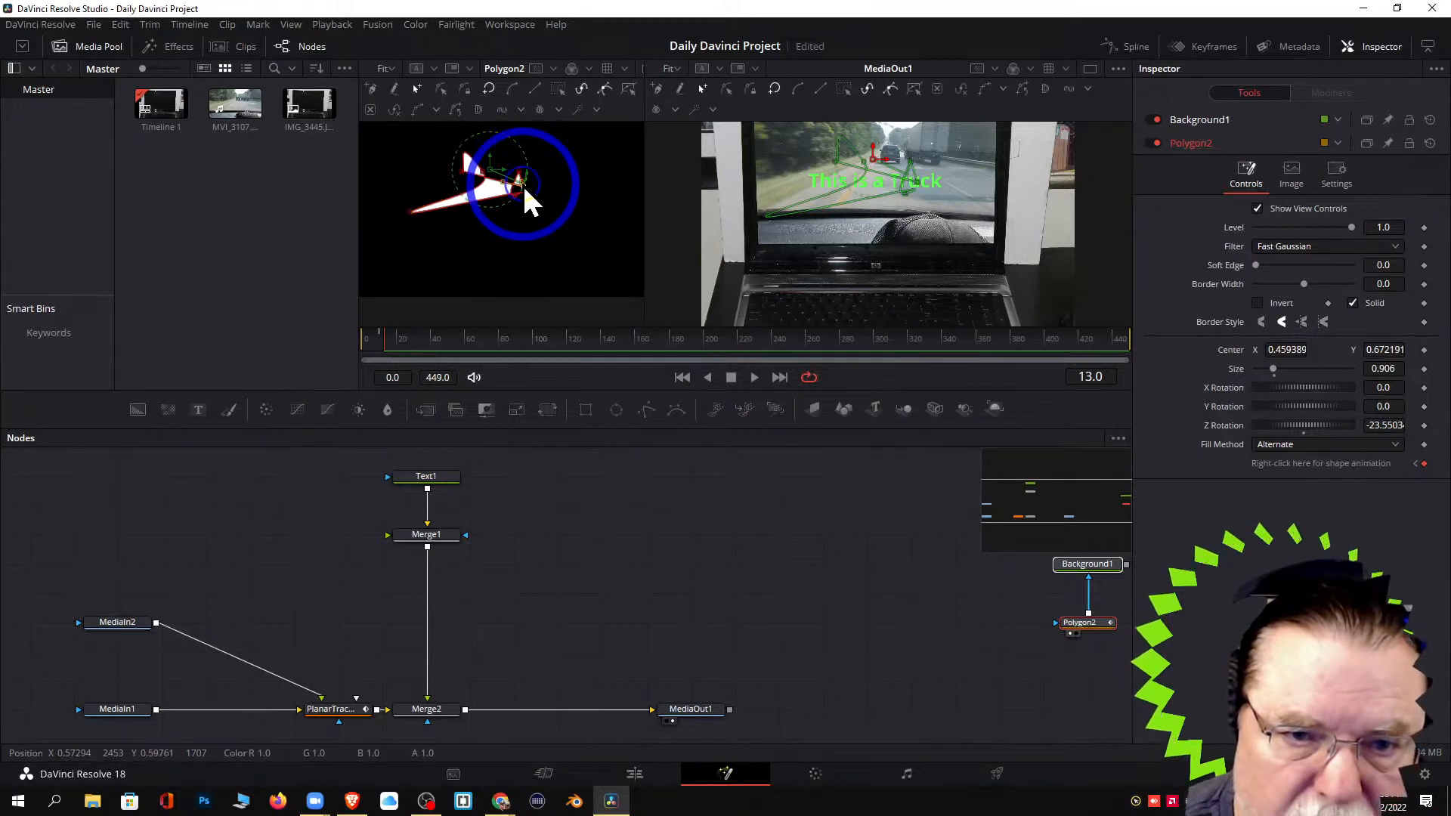
{"action": "left_click_drag", "start_coordinate": [508, 190], "coordinate": [399, 190]}
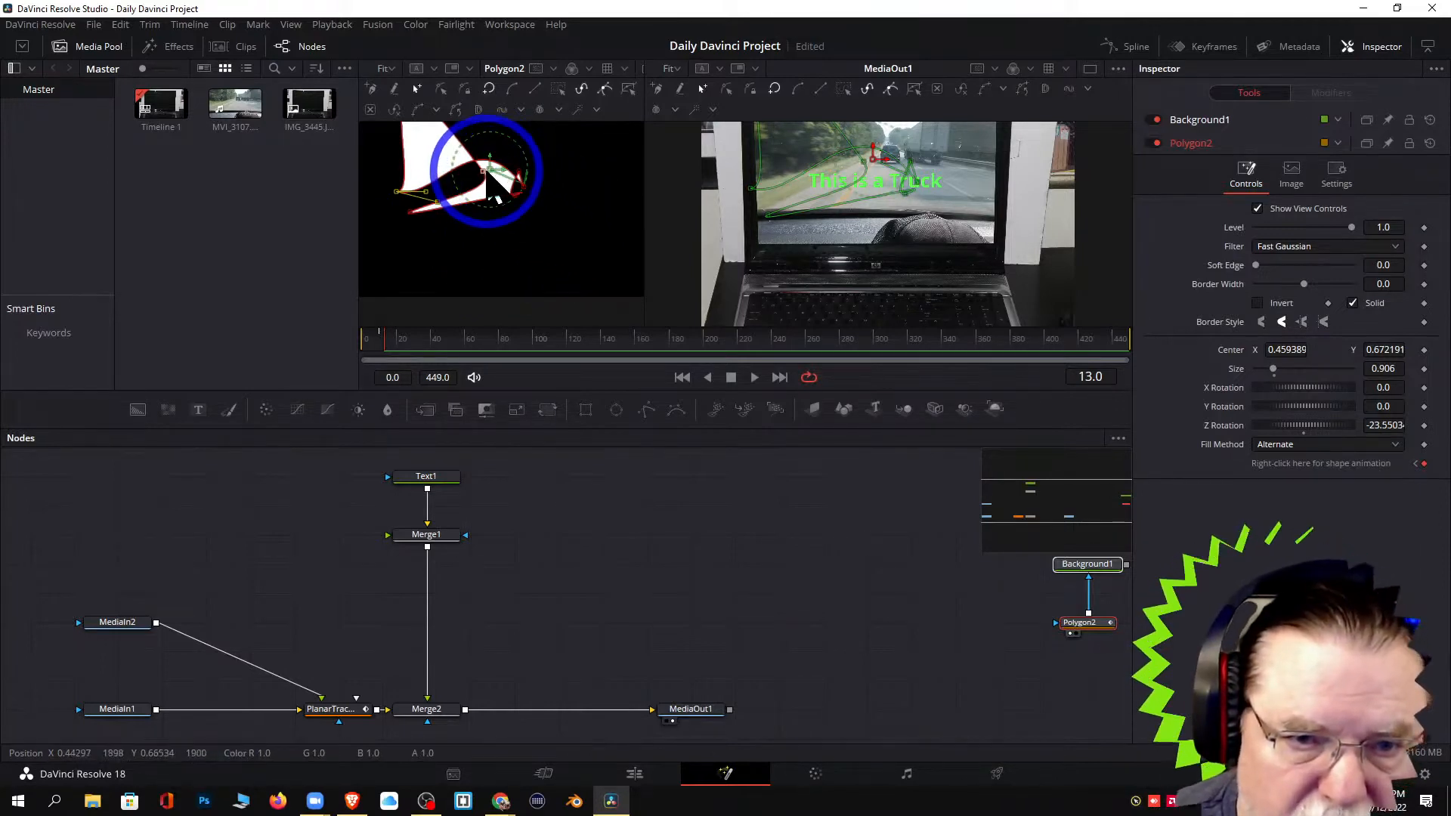
{"action": "left_click_drag", "start_coordinate": [496, 171], "coordinate": [500, 199]}
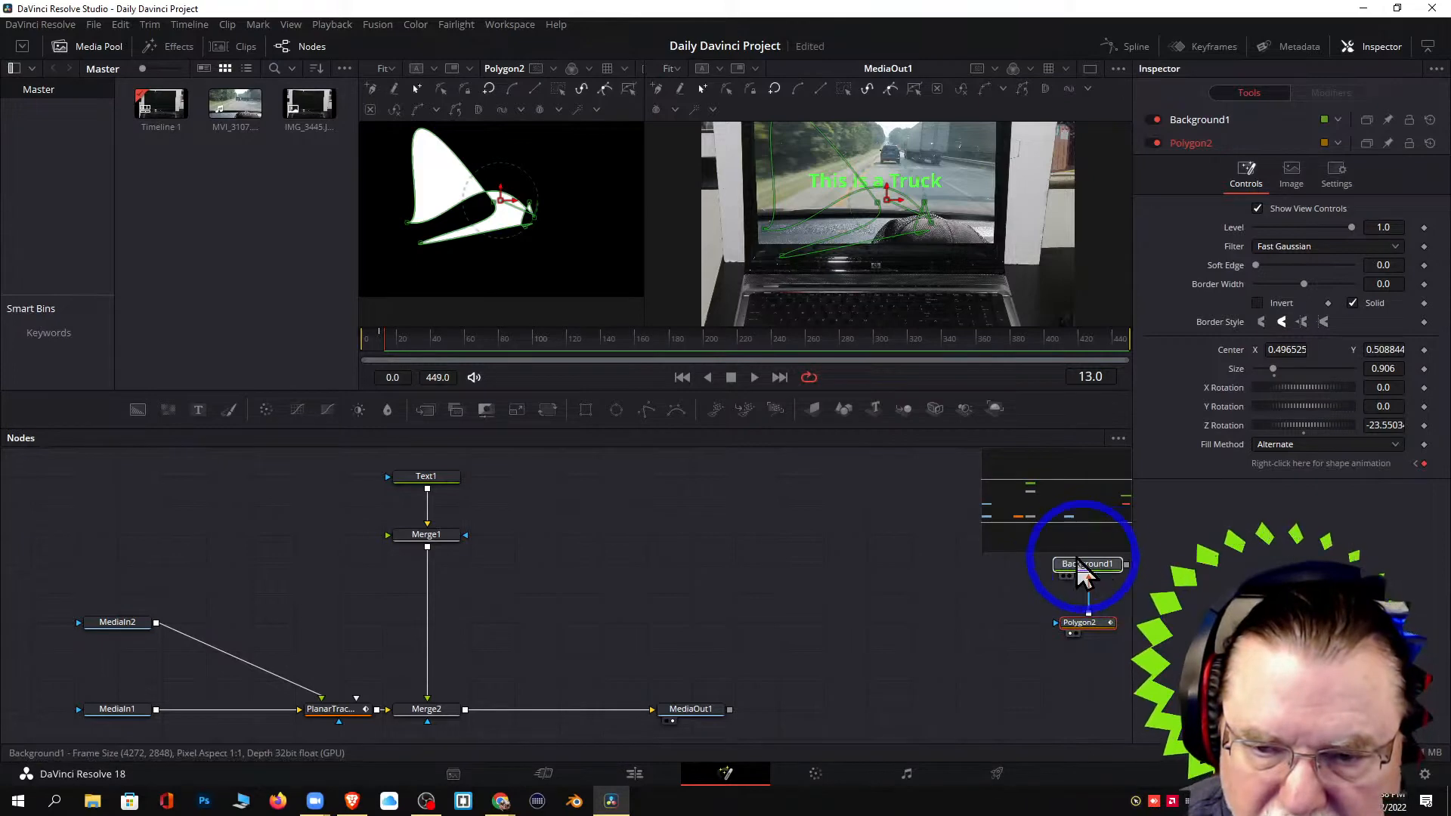
Select Background1 and Polygon2 together and move the unconnected pair closer to MediaOut1.
{"action": "left_click", "coordinate": [1034, 609]}
{"action": "left_click", "coordinate": [1054, 522]}
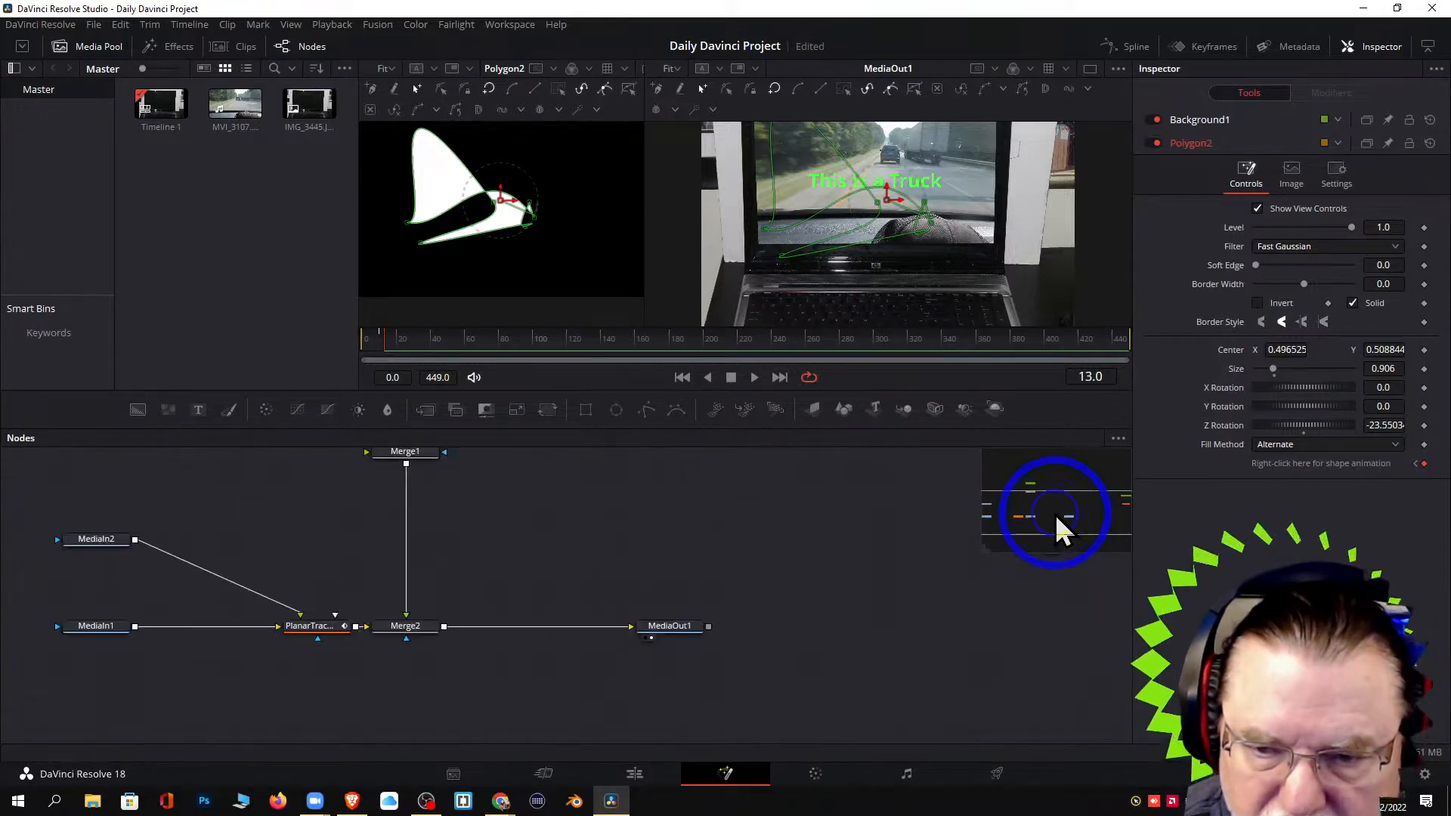
{"action": "left_click", "coordinate": [1121, 508]}
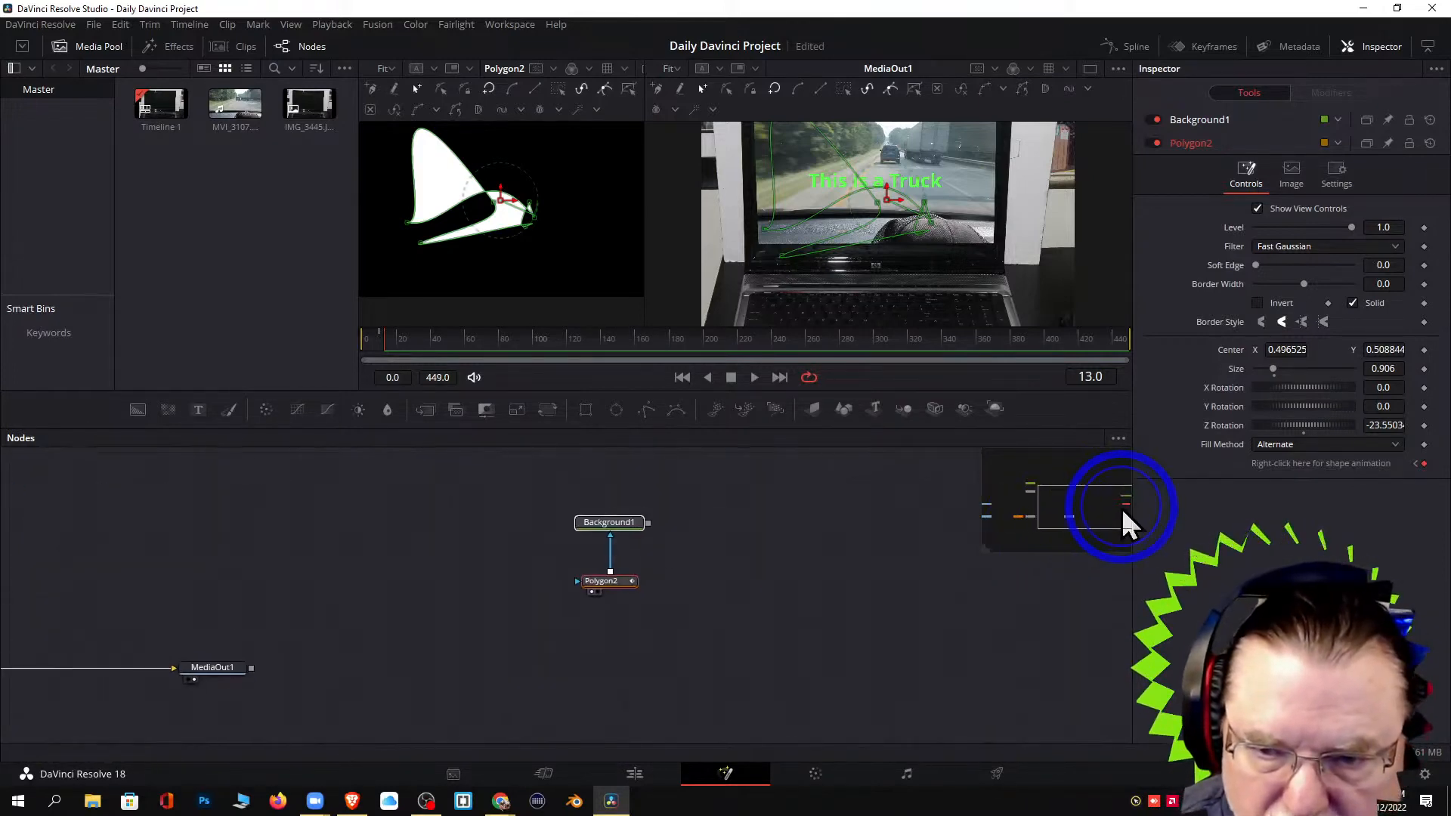
{"action": "left_click_drag", "start_coordinate": [657, 463], "coordinate": [549, 588]}
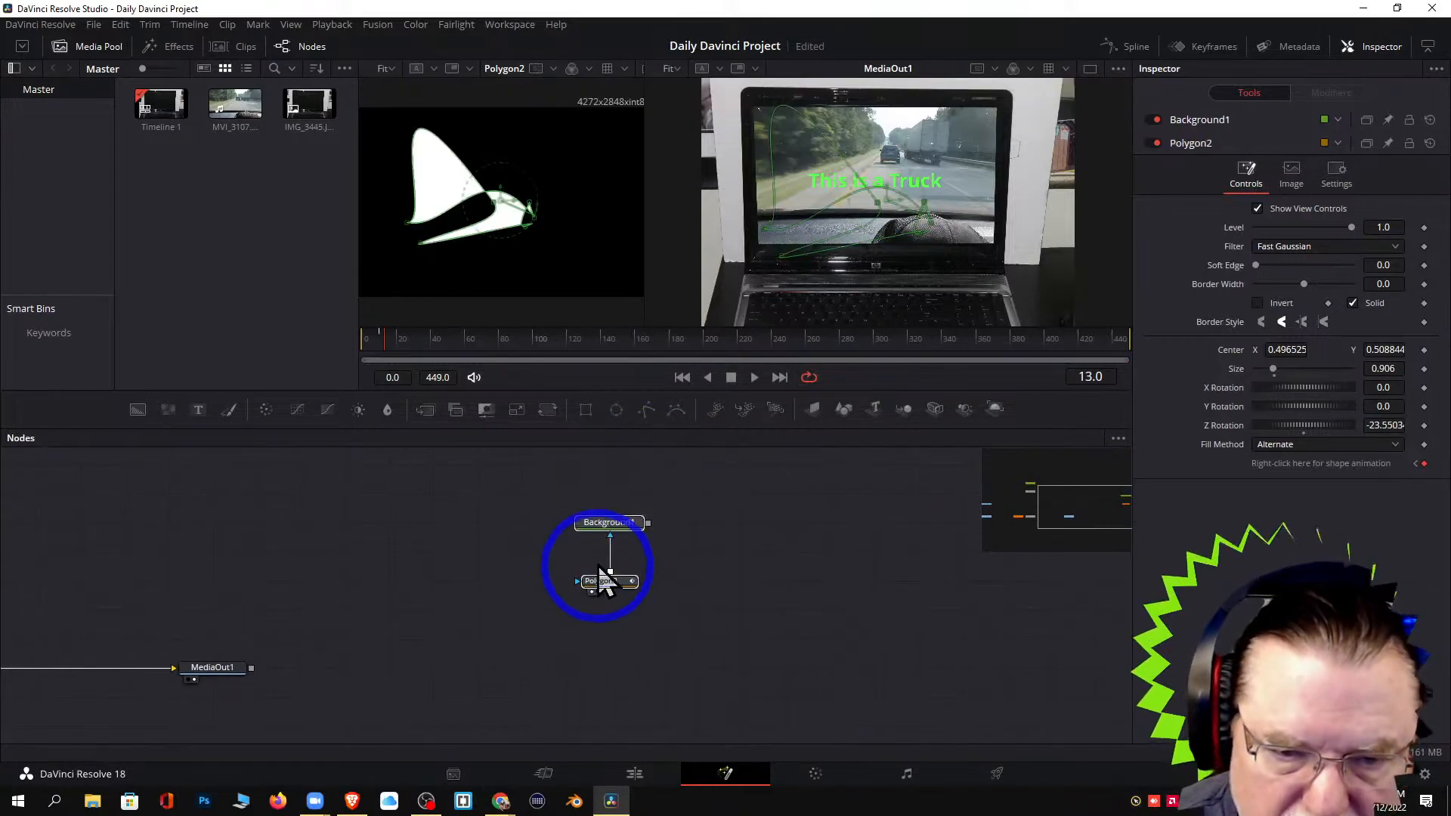
{"action": "left_click_drag", "start_coordinate": [615, 517], "coordinate": [443, 615]}
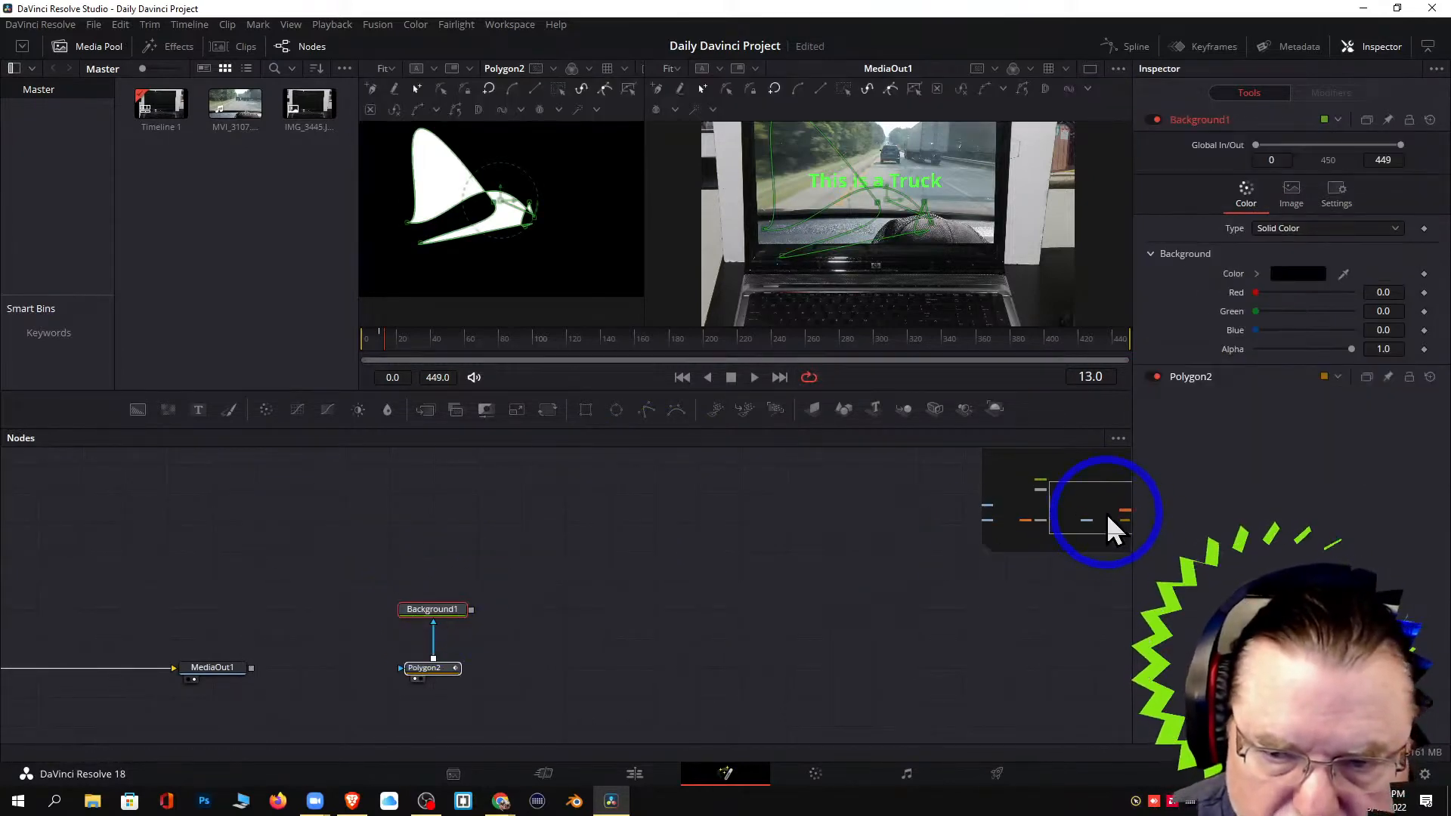
{"action": "left_click_drag", "start_coordinate": [1106, 514], "coordinate": [1031, 500]}
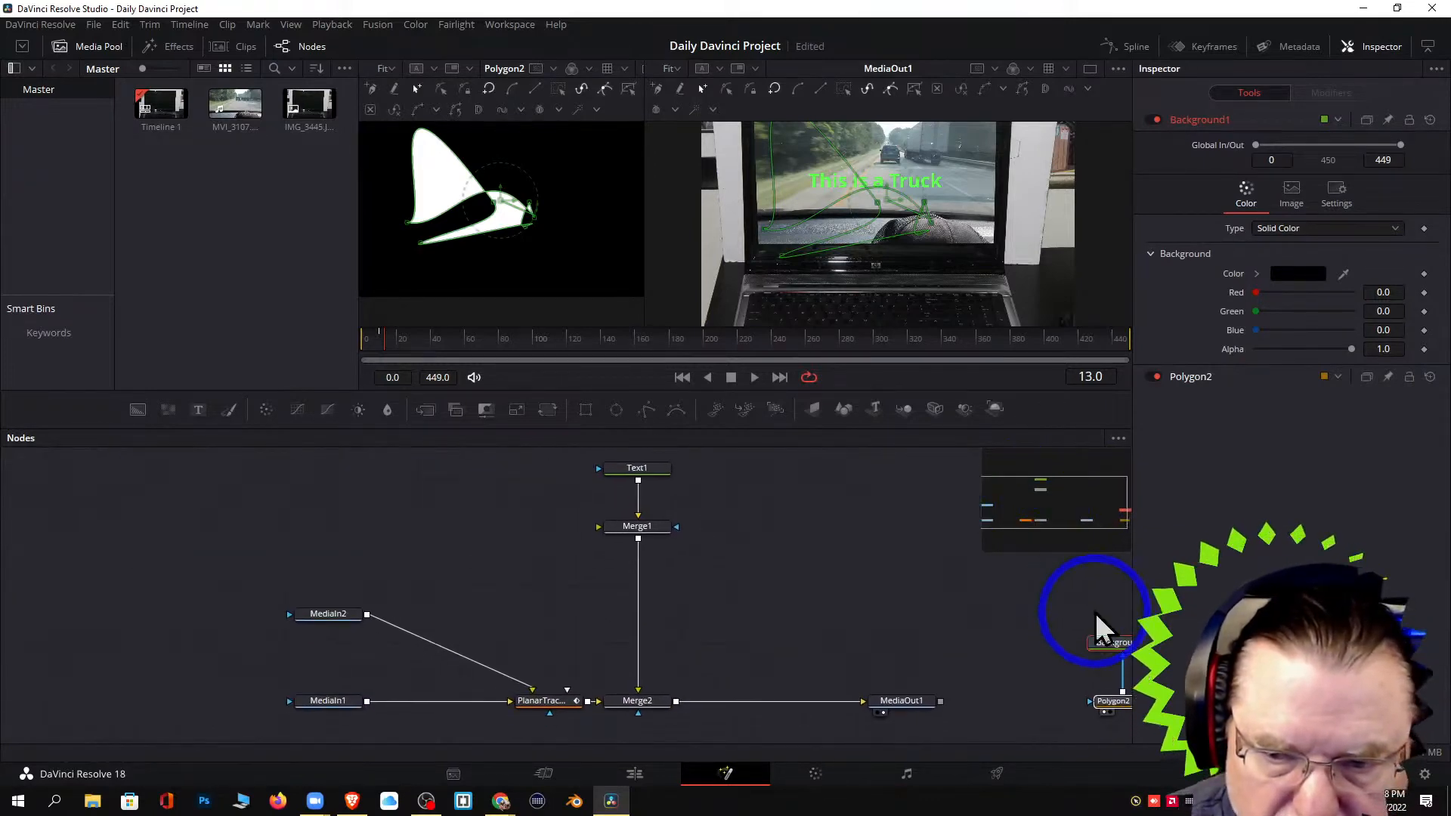
{"action": "left_click_drag", "start_coordinate": [1107, 704], "coordinate": [1073, 653]}
{"action": "left_click", "coordinate": [1073, 653]}
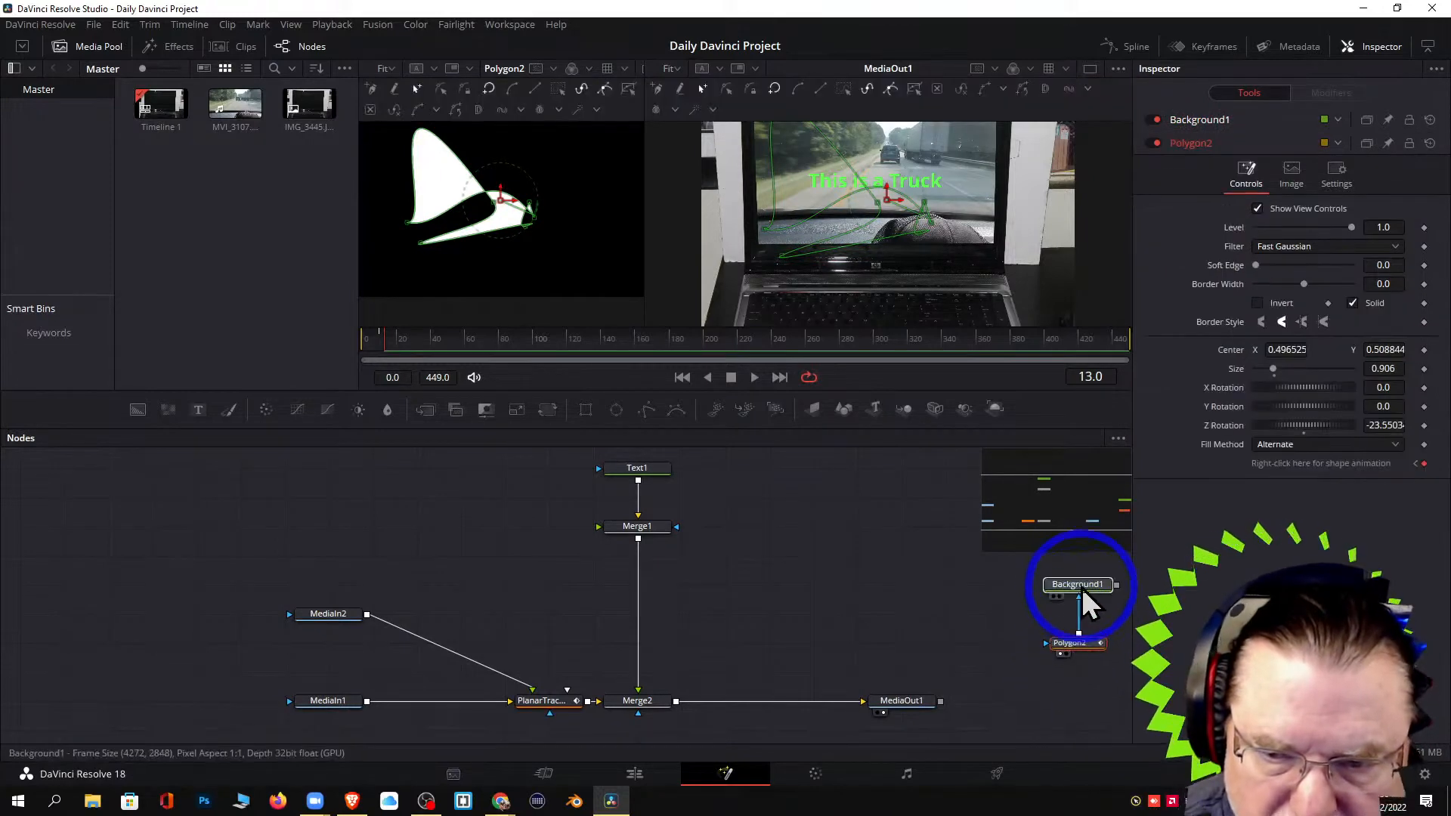
{"action": "left_click_drag", "start_coordinate": [1123, 597], "coordinate": [627, 544]}
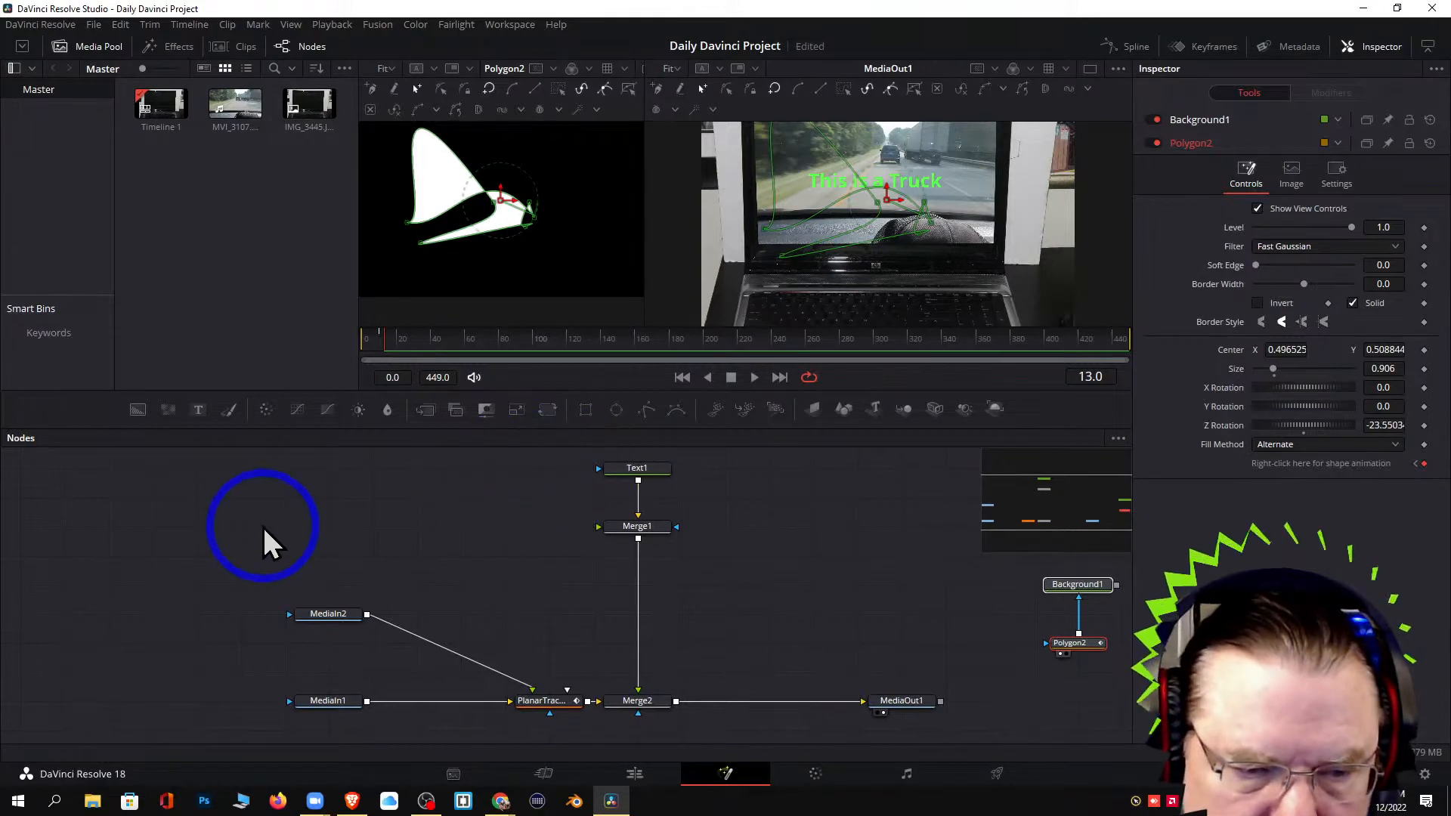
Compact the main node tree by bringing the MediaIn, PlanarTracker1, Merge2 and MediaOut1 nodes closer to Merge1, and reposition the whole group lower.
{"action": "left_click_drag", "start_coordinate": [261, 522], "coordinate": [355, 680]}
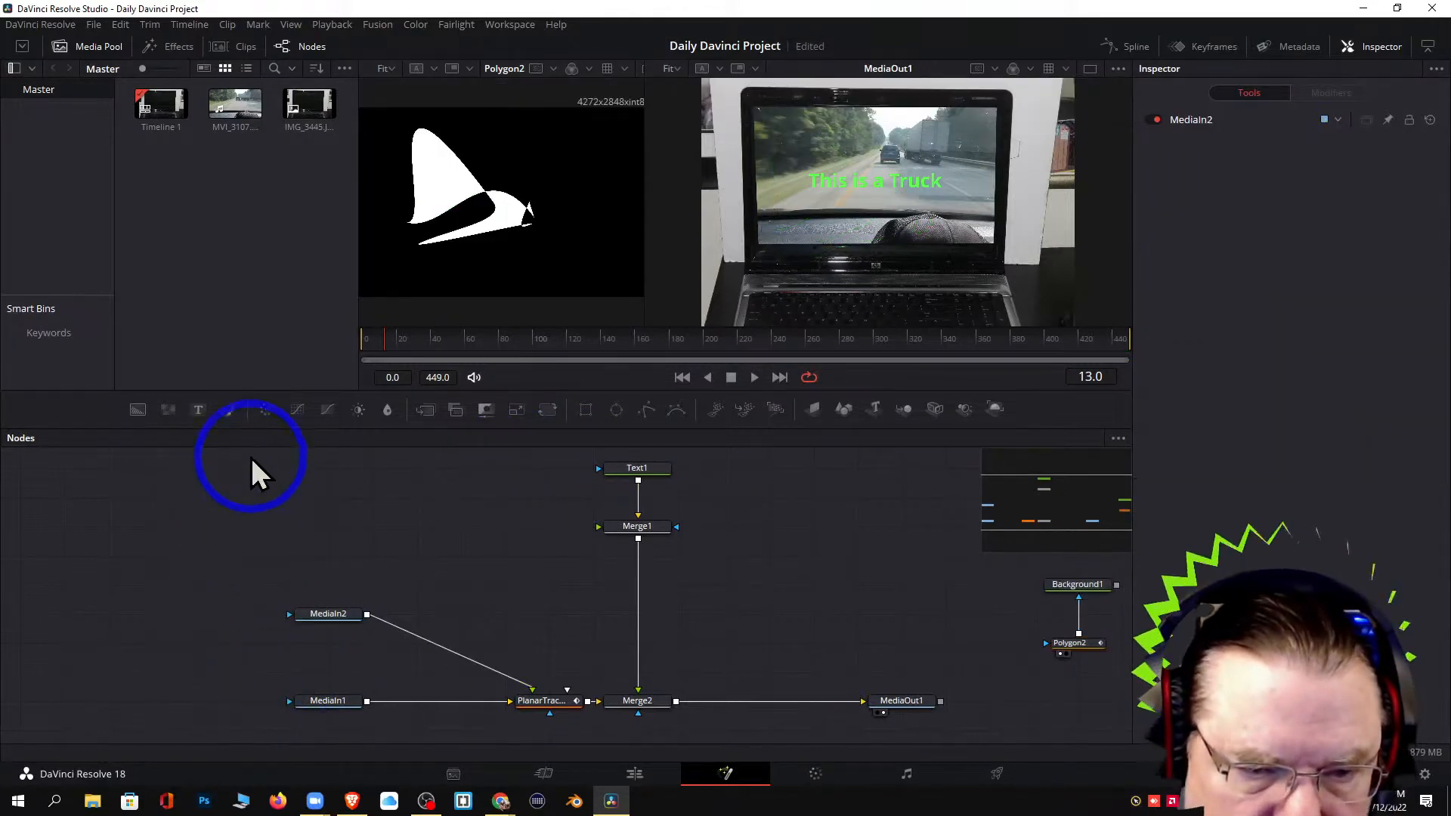
{"action": "left_click_drag", "start_coordinate": [249, 456], "coordinate": [889, 709]}
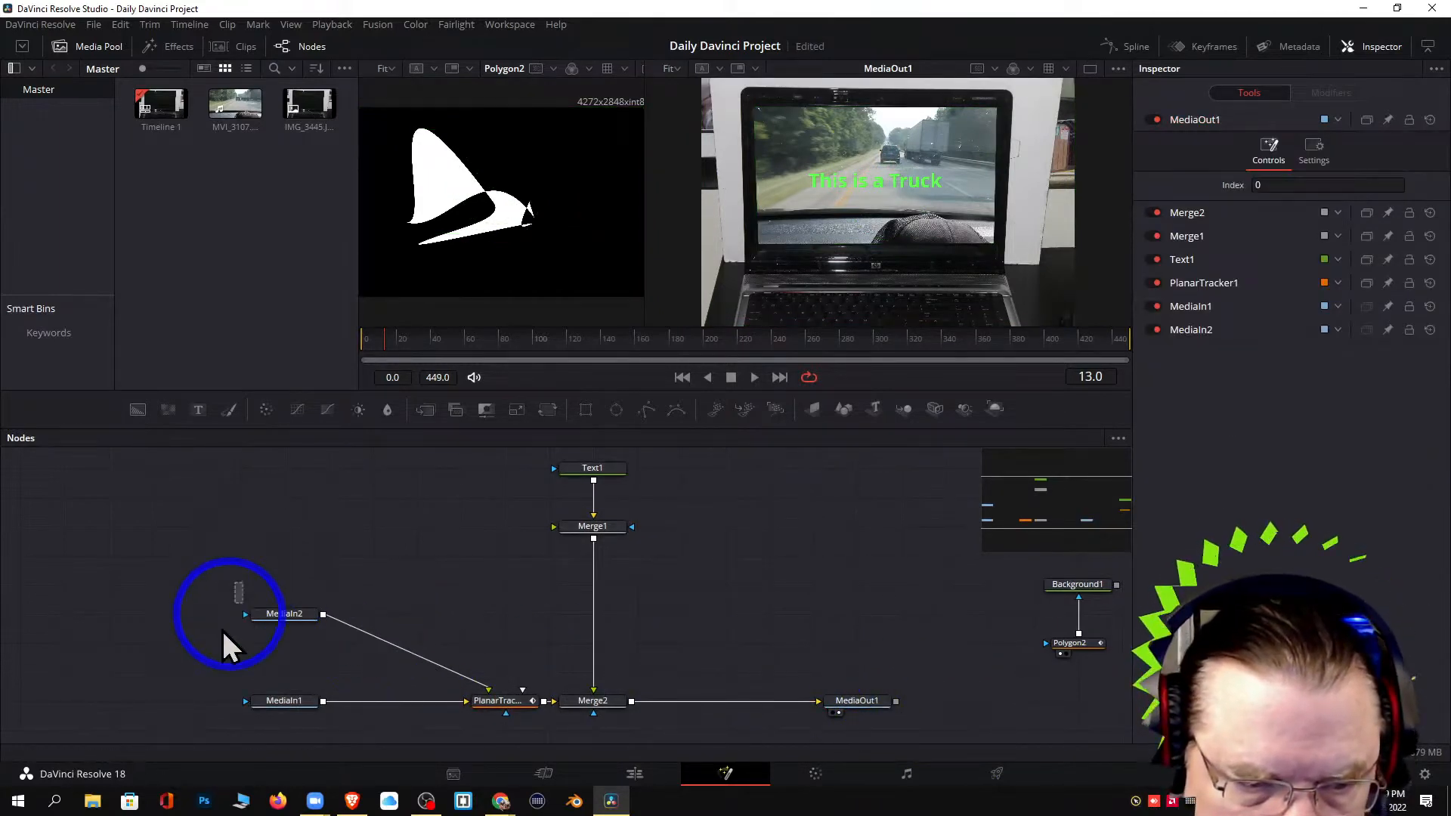
{"action": "left_click_drag", "start_coordinate": [242, 582], "coordinate": [846, 597]}
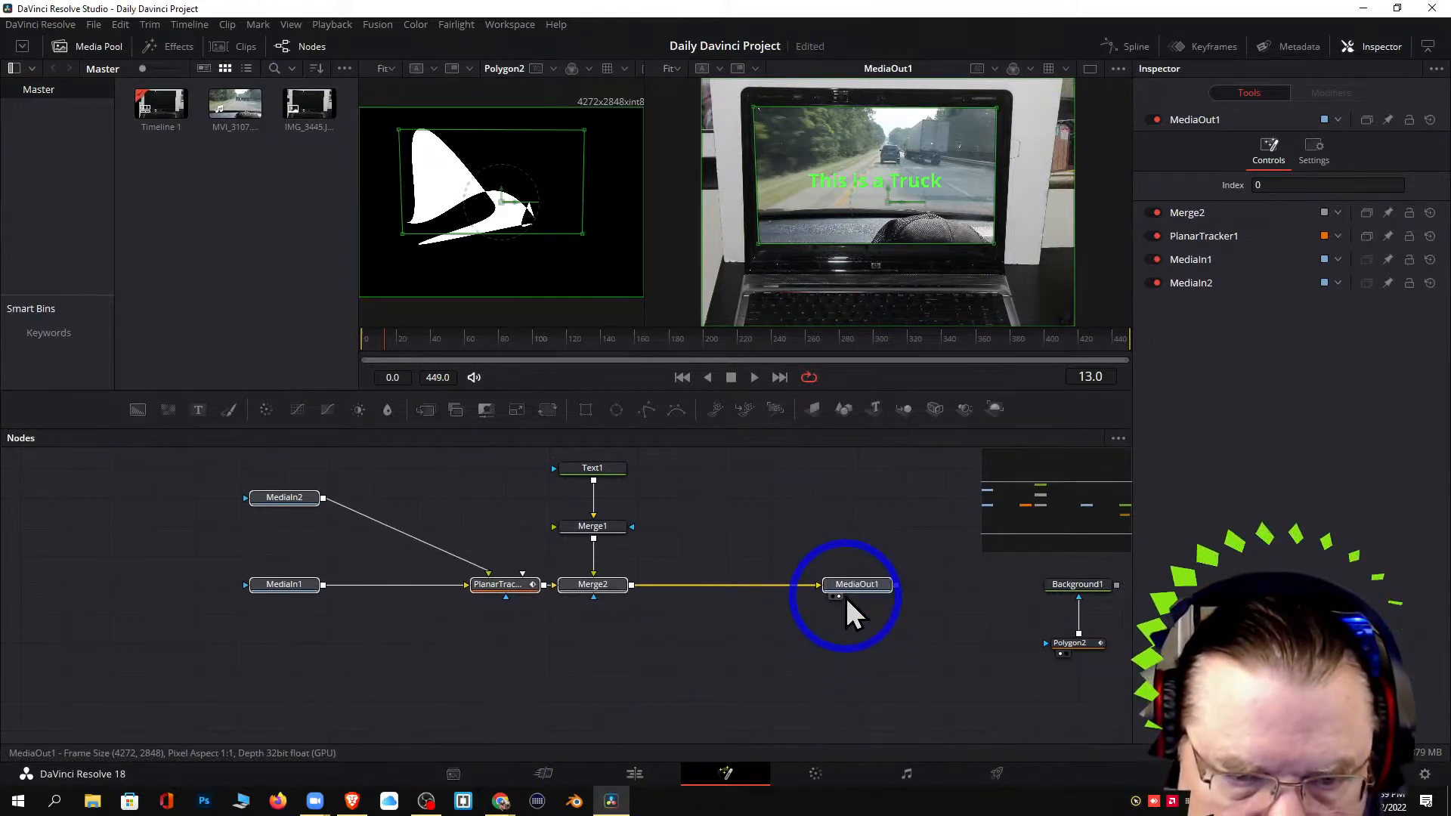
{"action": "left_click", "coordinate": [786, 521]}
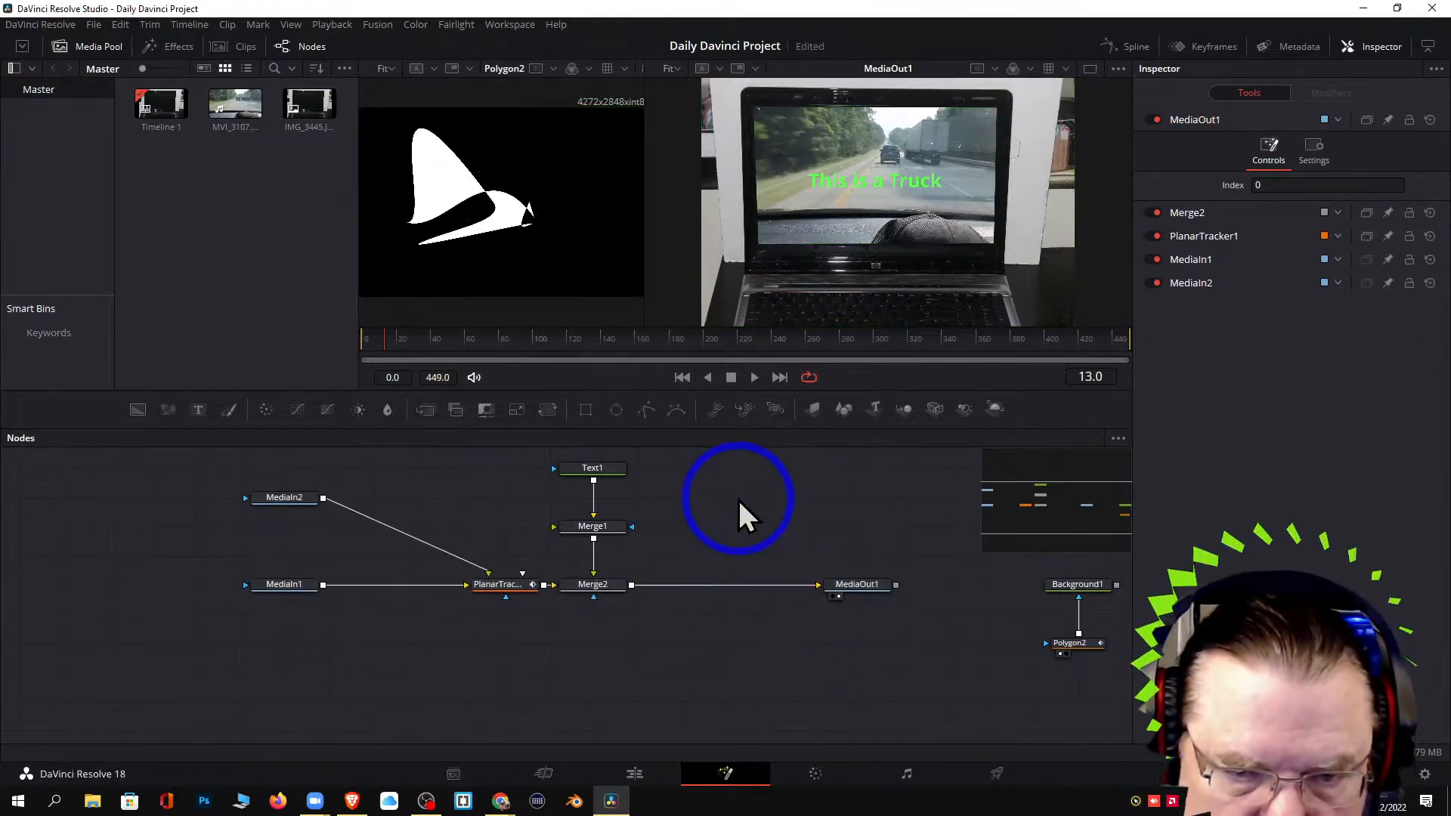
{"action": "left_click_drag", "start_coordinate": [195, 460], "coordinate": [848, 682]}
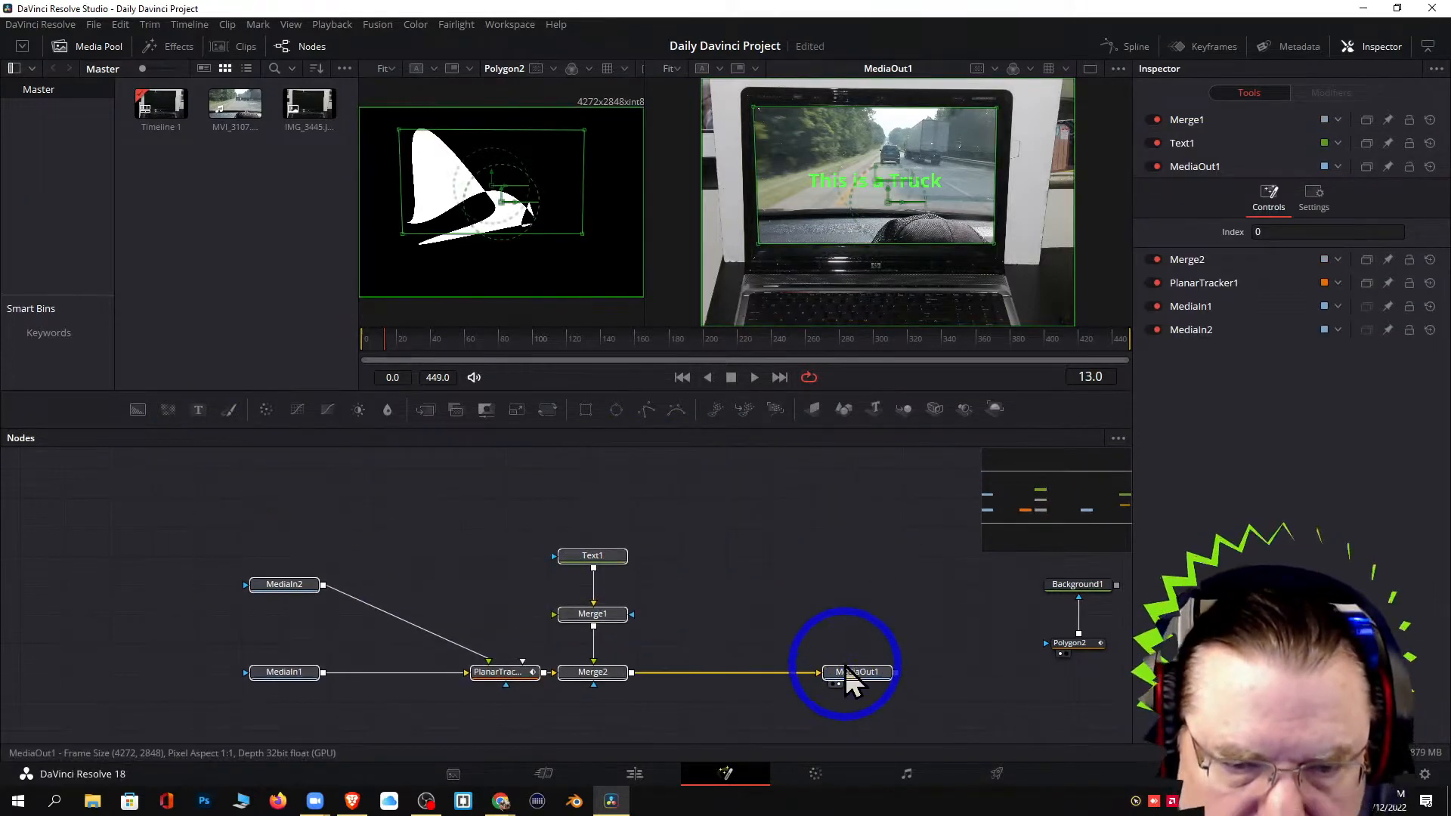
{"action": "left_click", "coordinate": [837, 579]}
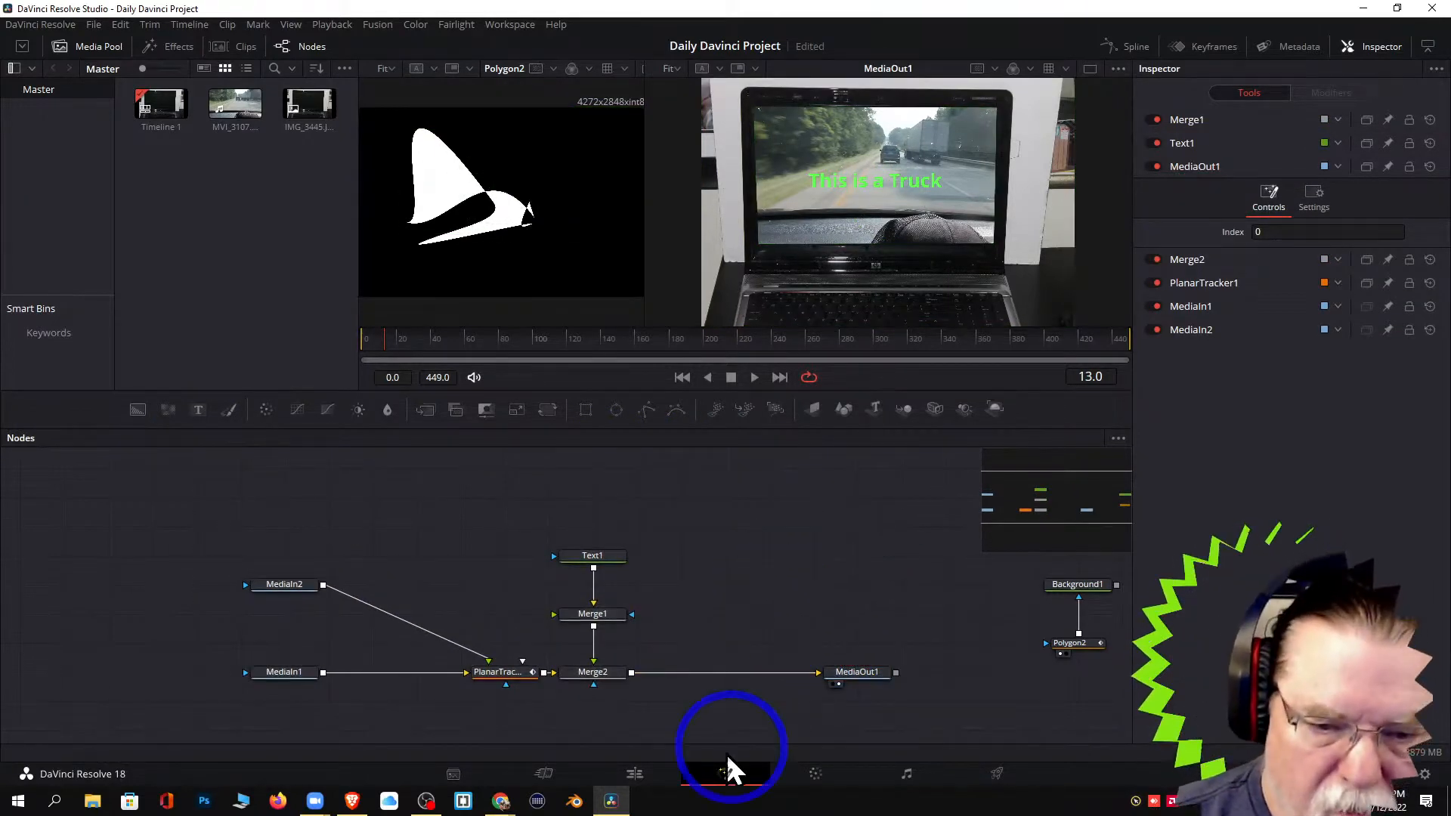
Play the opening seconds of Timeline 1 on the Edit page to review the composite without the background shape.
{"action": "left_click", "coordinate": [634, 773]}
{"action": "key", "text": "space"}
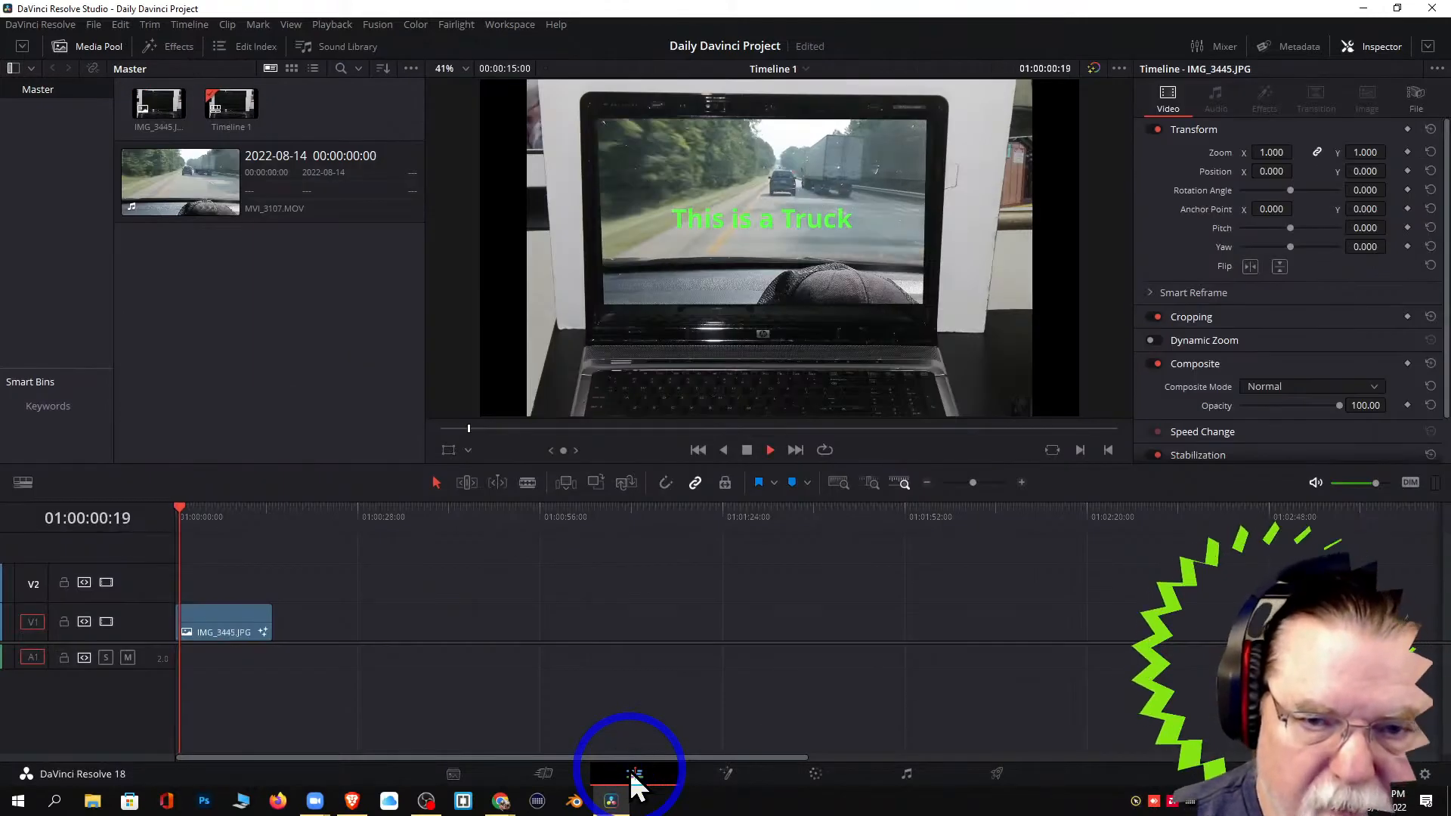
{"action": "key", "text": "space"}
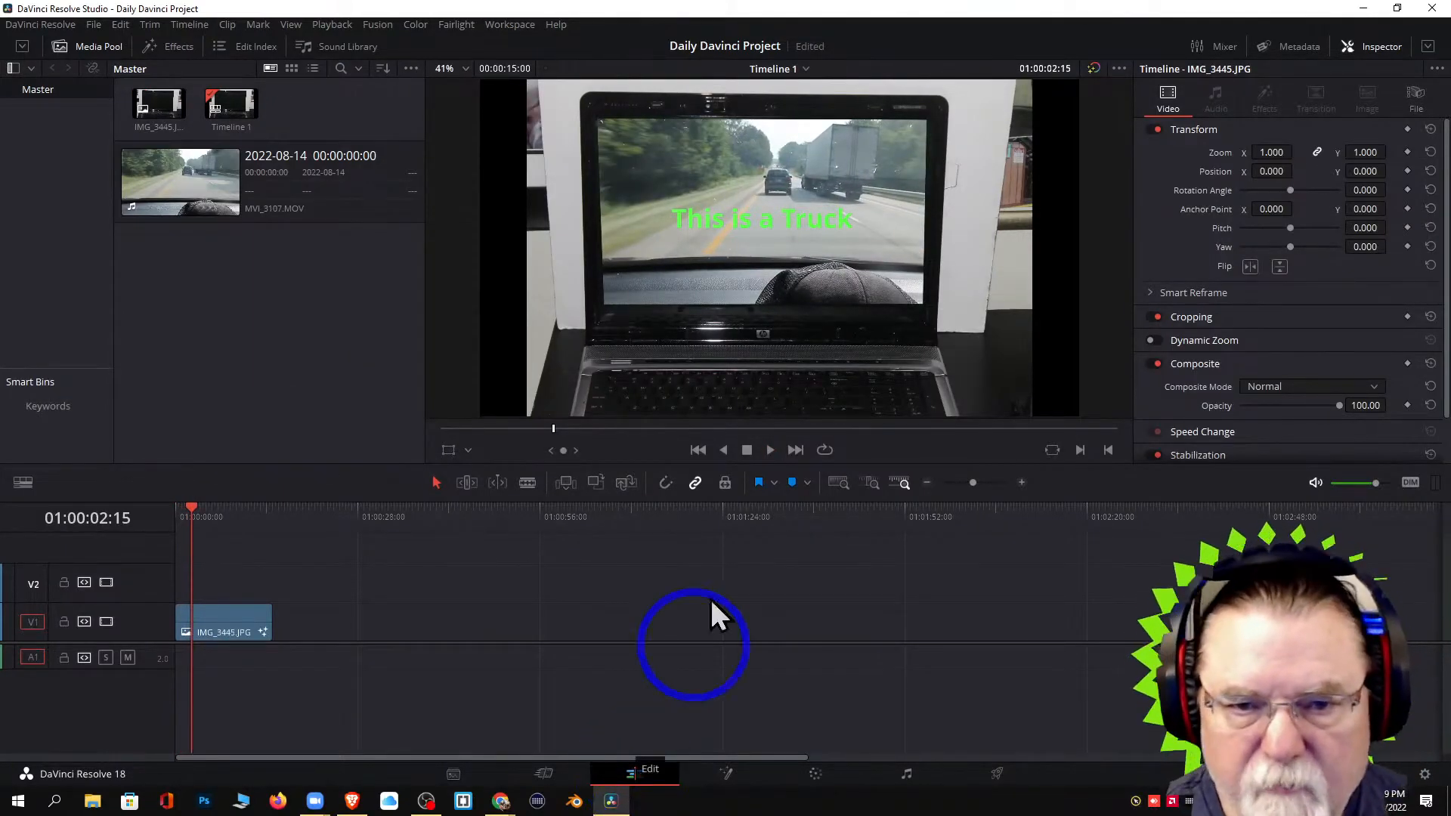
Return to the Fusion page and nudge Merge1's center to about X 0.504, Y 0.485.
{"action": "left_click", "coordinate": [722, 776]}
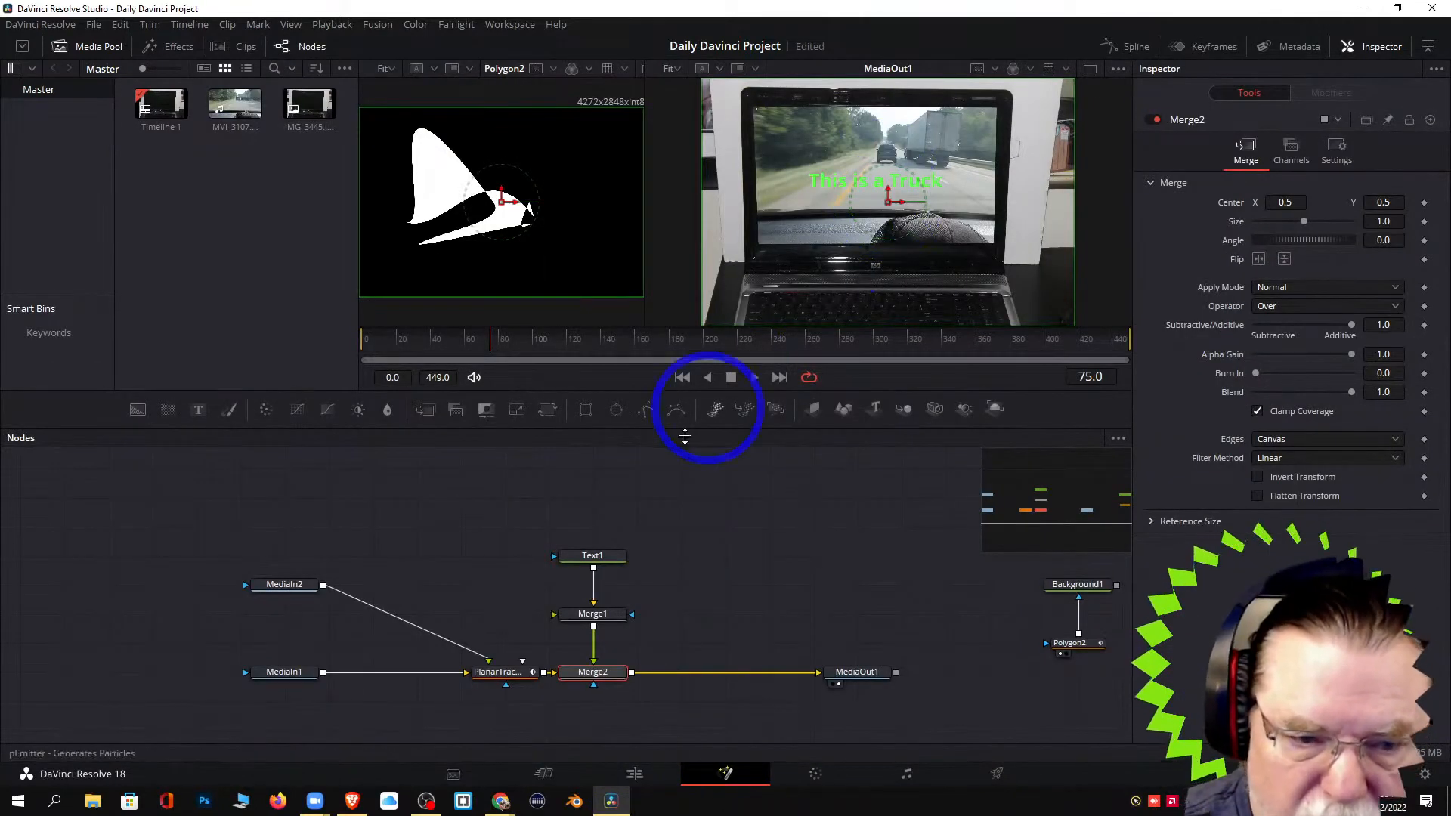
{"action": "left_click", "coordinate": [593, 618]}
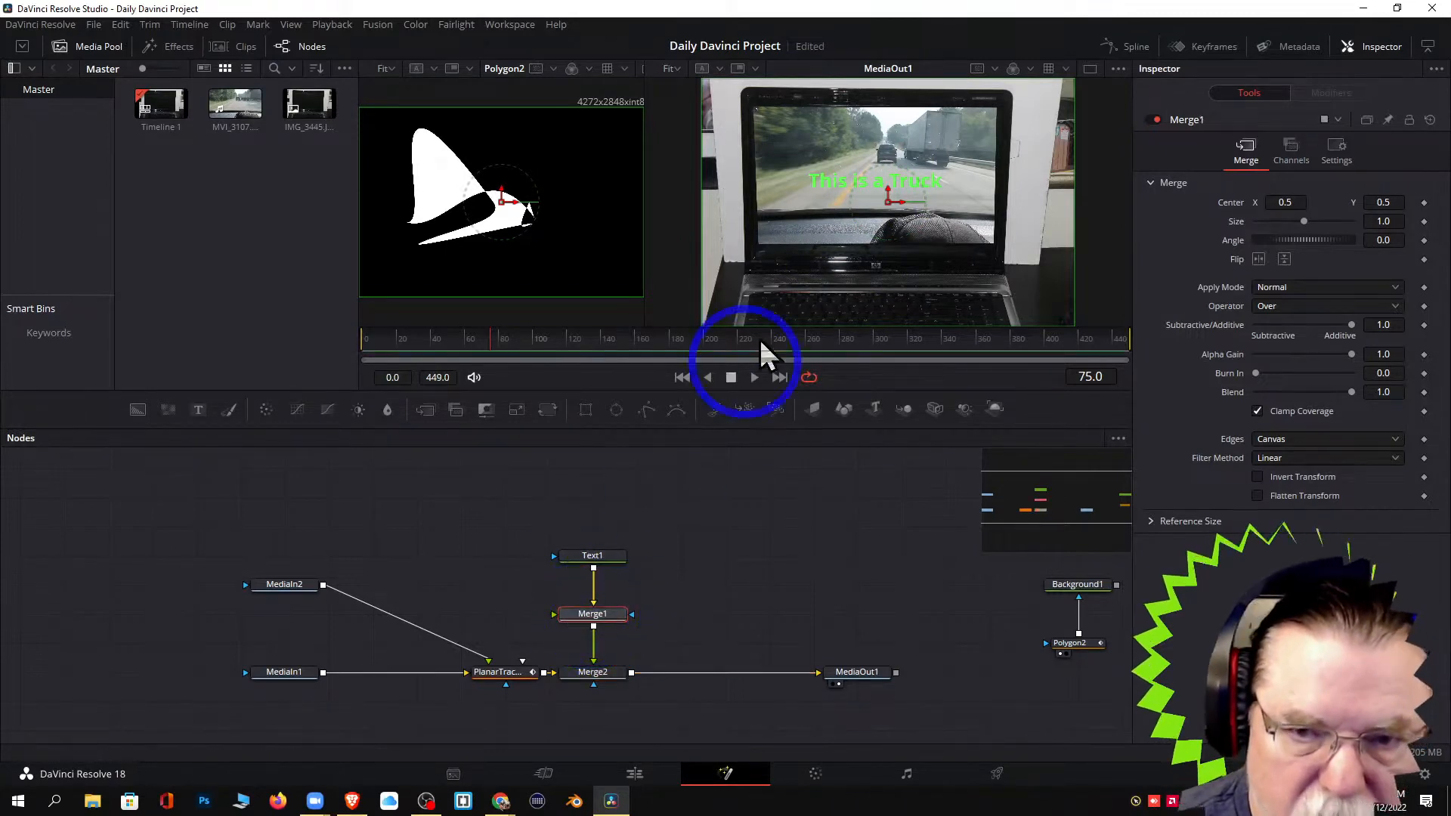
{"action": "left_click_drag", "start_coordinate": [895, 219], "coordinate": [899, 223]}
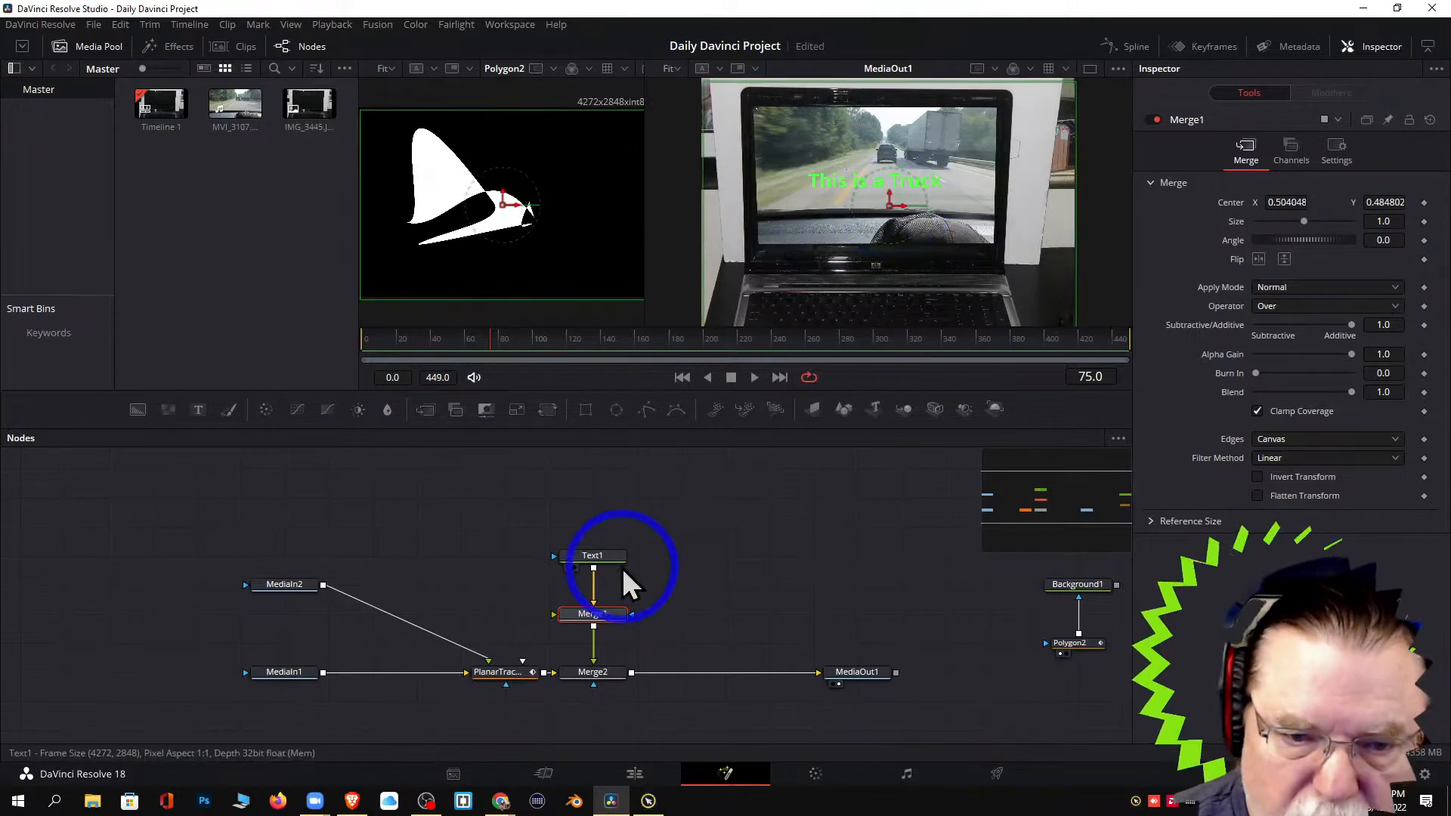
Display Text1 in the viewer showing Polygon2 and move the "This is a Truck" text over toward the truck.
{"action": "left_click", "coordinate": [592, 556]}
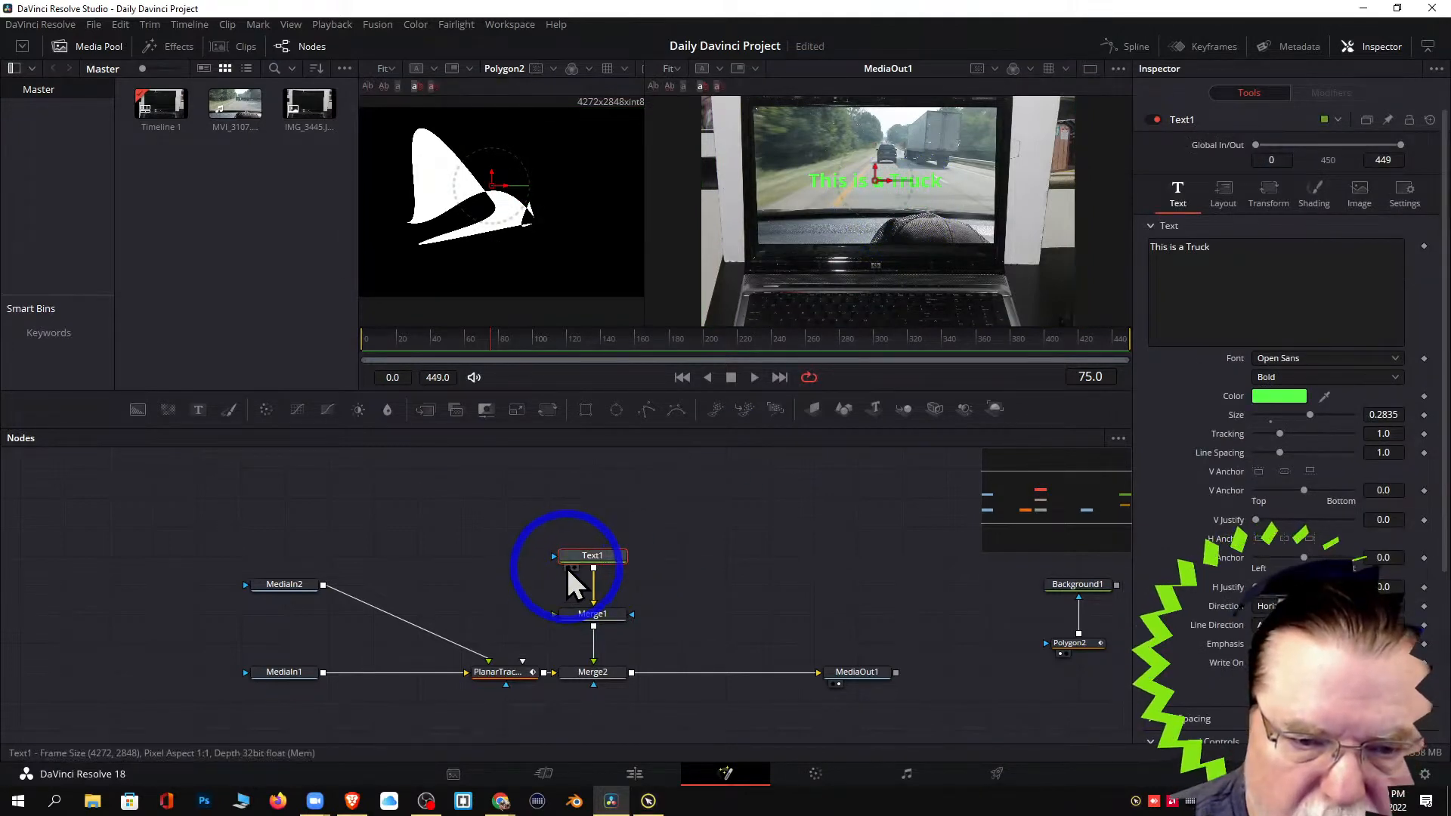
{"action": "left_click", "coordinate": [567, 568]}
{"action": "left_click_drag", "start_coordinate": [493, 190], "coordinate": [529, 181]}
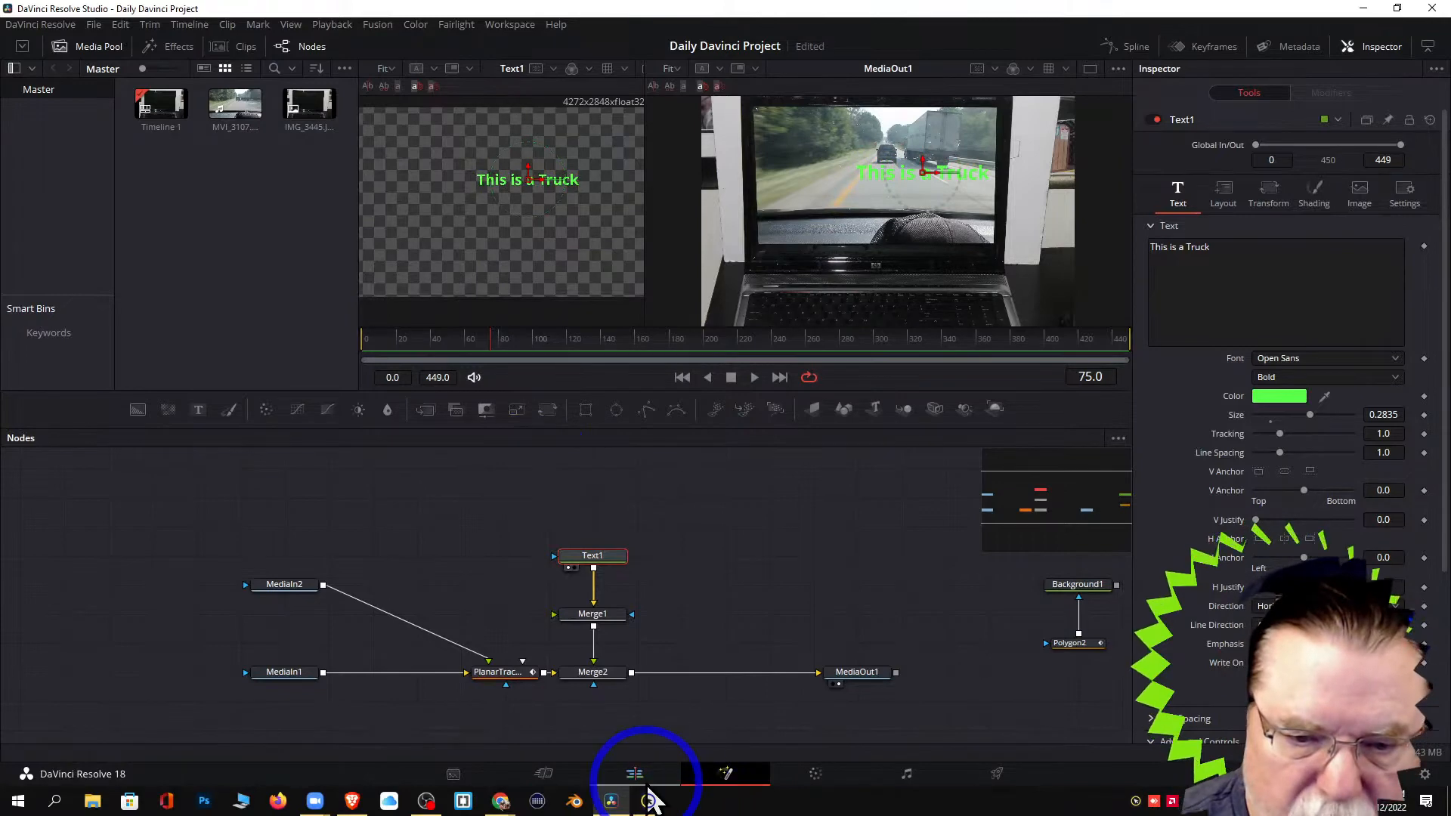
Review the repositioned text on the Edit page and bring the playhead back near the start of the clip.
{"action": "left_click", "coordinate": [635, 774]}
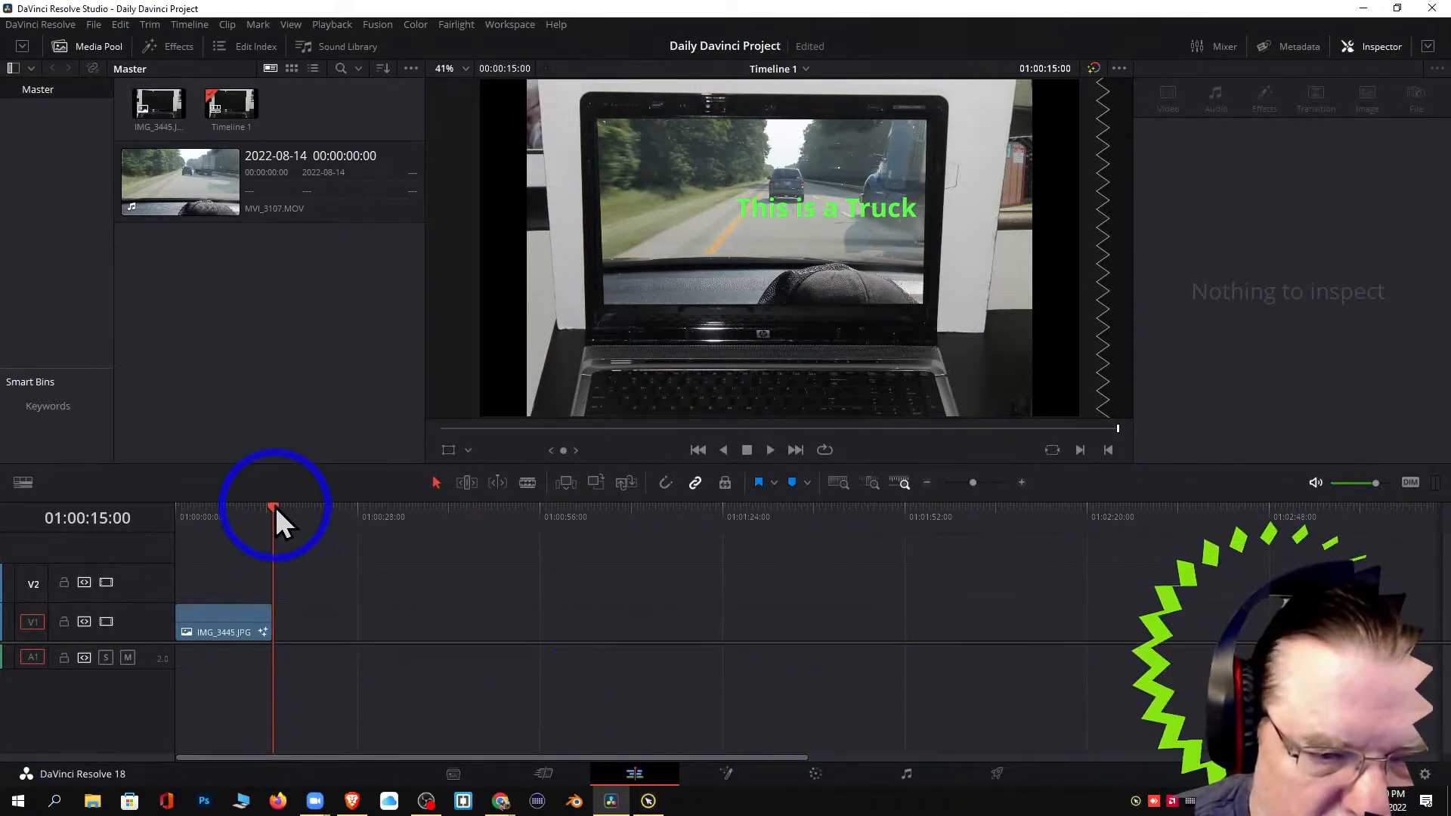
{"action": "left_click_drag", "start_coordinate": [275, 506], "coordinate": [184, 519]}
Connect Background1 to Merge1 to preview the black shape on the Edit page, and disconnect it again in Fusion.
{"action": "left_click", "coordinate": [727, 775]}
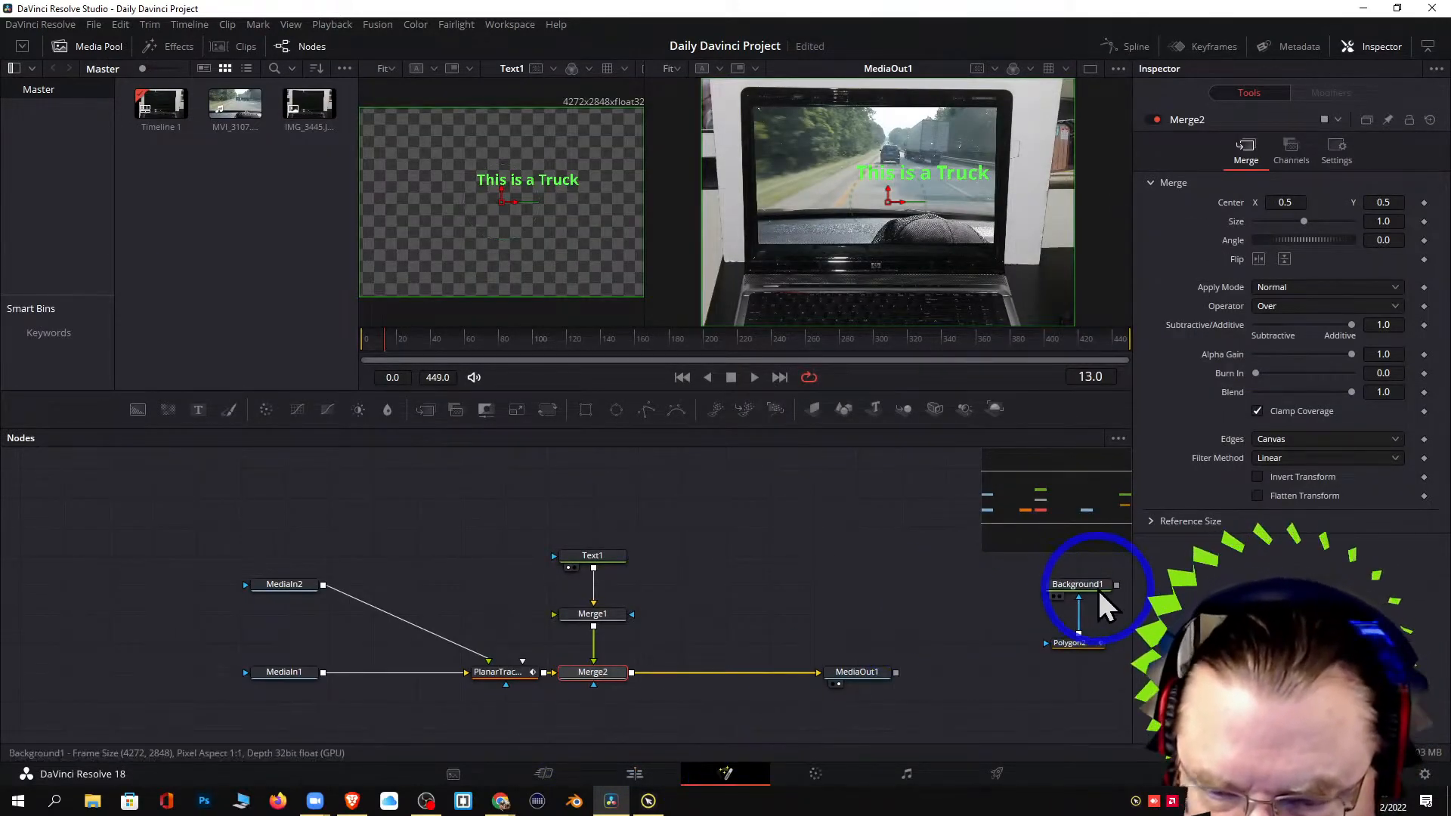
{"action": "left_click_drag", "start_coordinate": [1116, 585], "coordinate": [596, 627]}
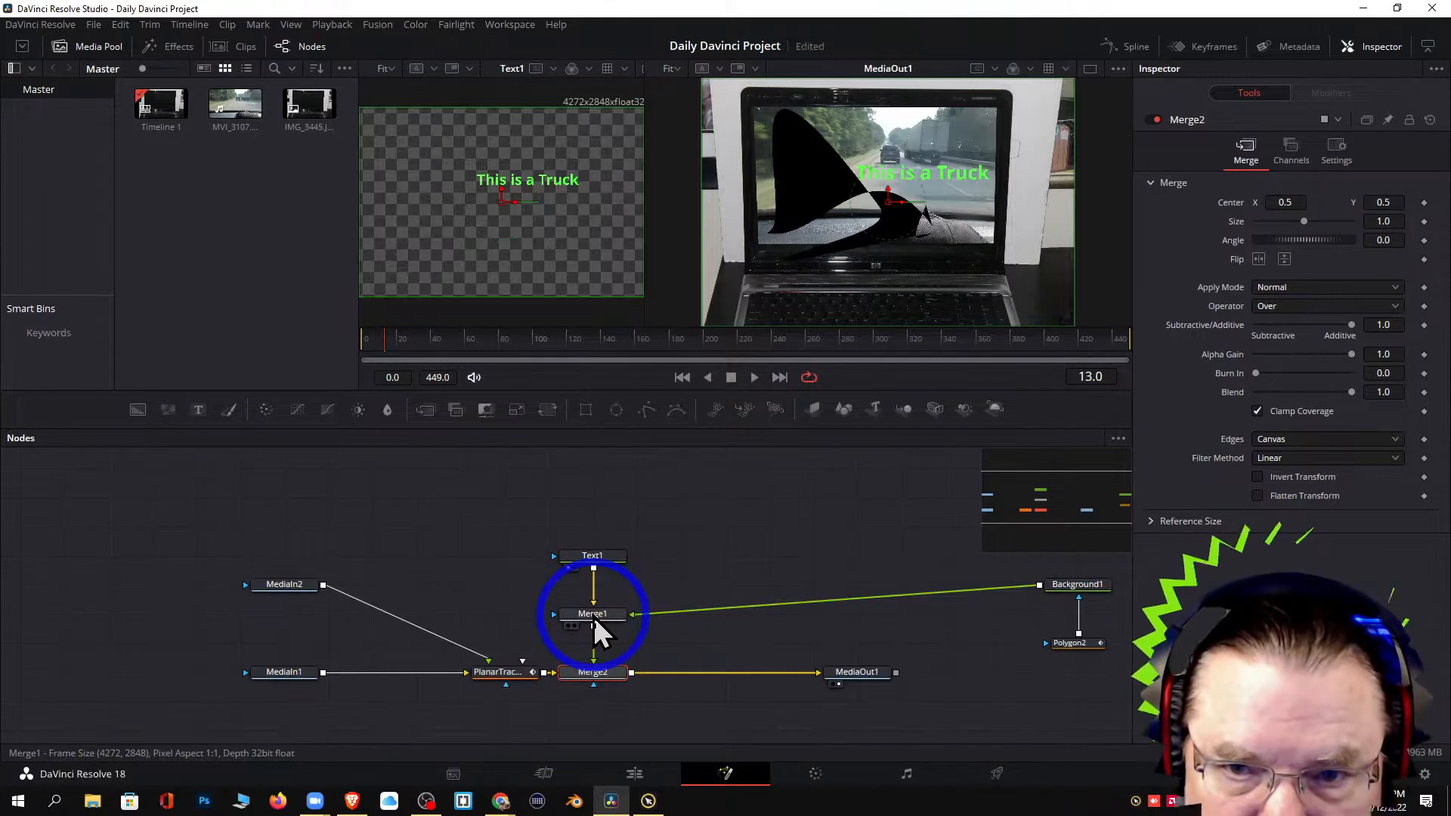
{"action": "left_click", "coordinate": [618, 772]}
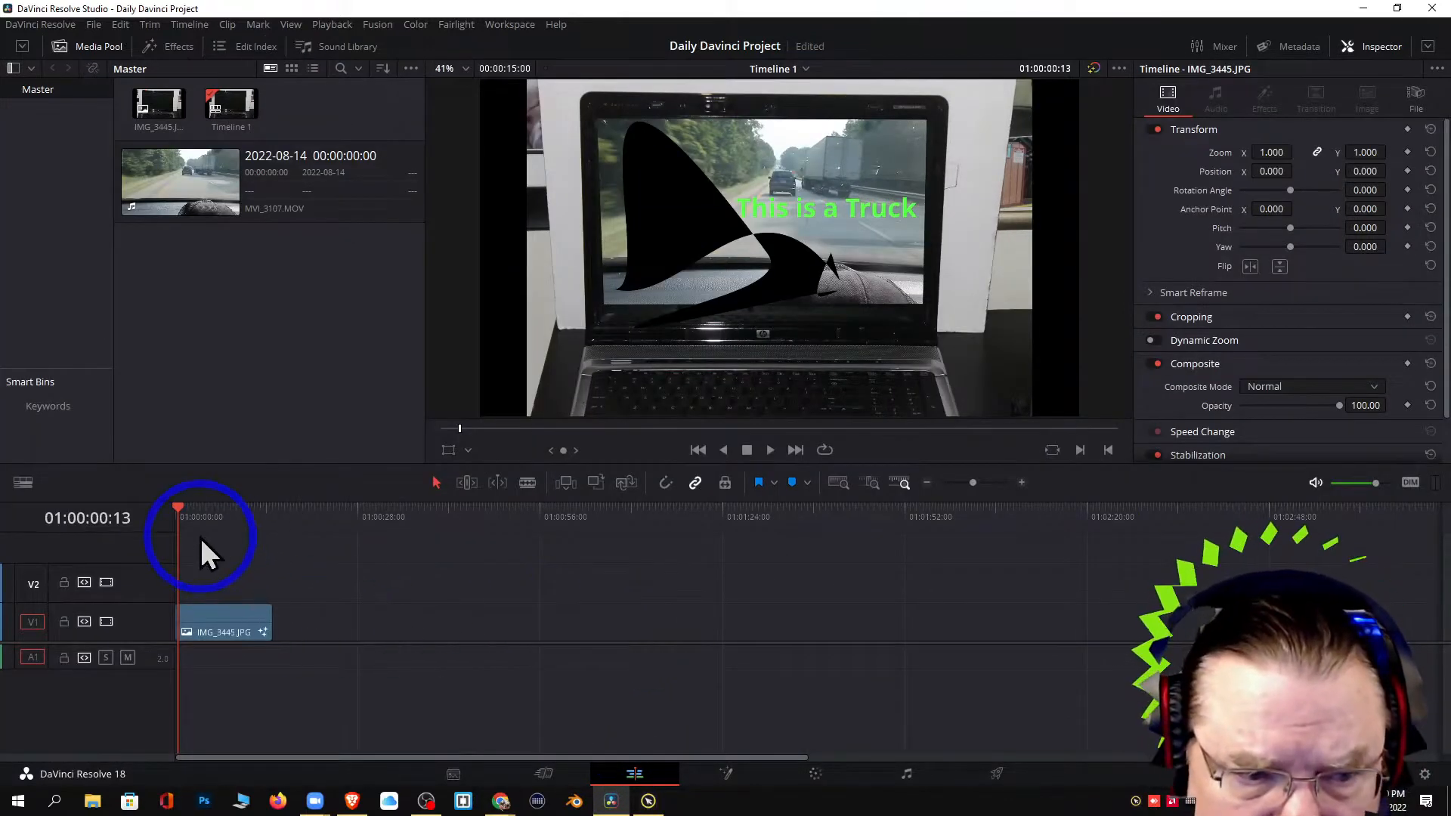
{"action": "left_click_drag", "start_coordinate": [181, 508], "coordinate": [152, 519]}
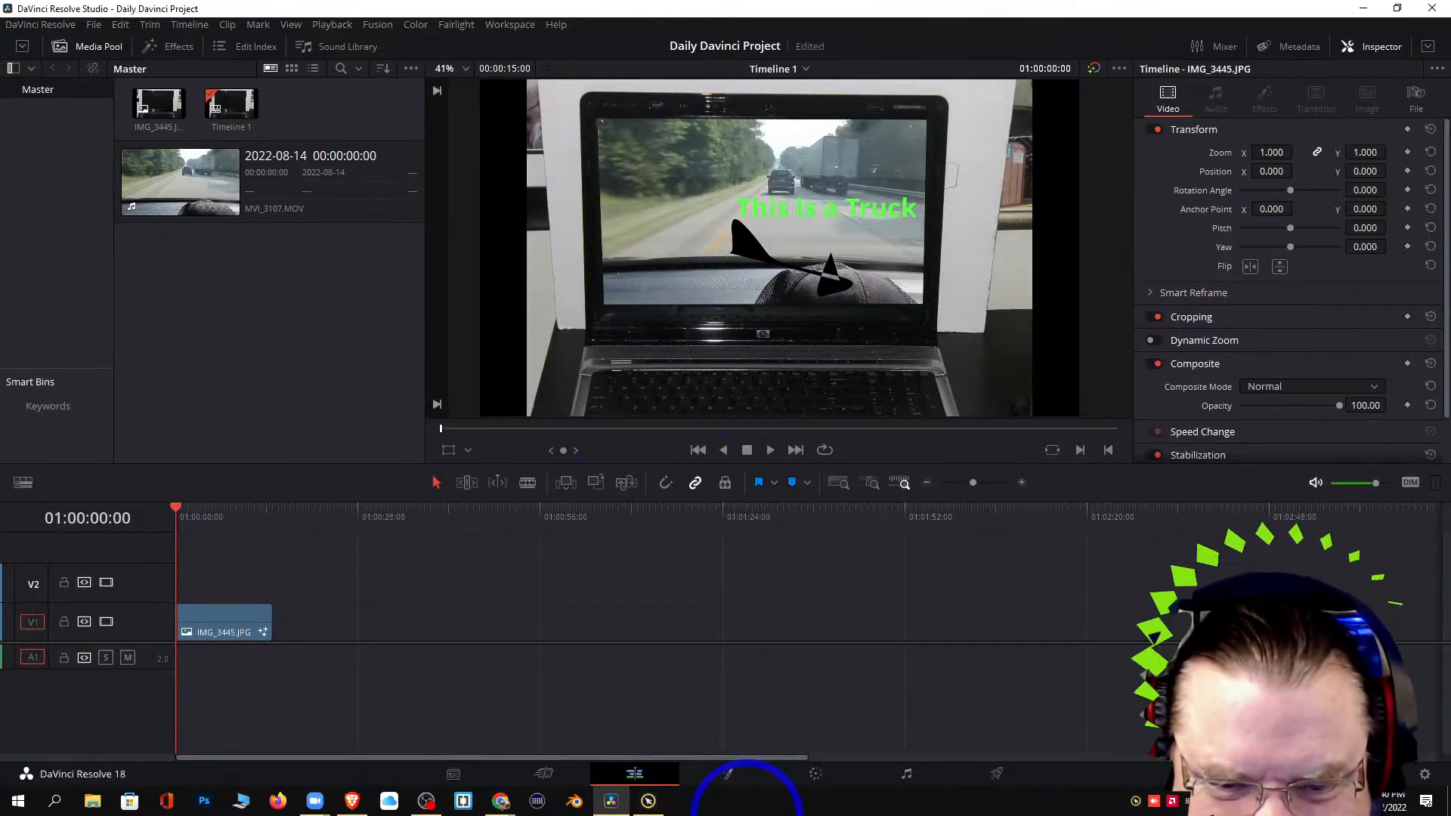
{"action": "left_click", "coordinate": [729, 778]}
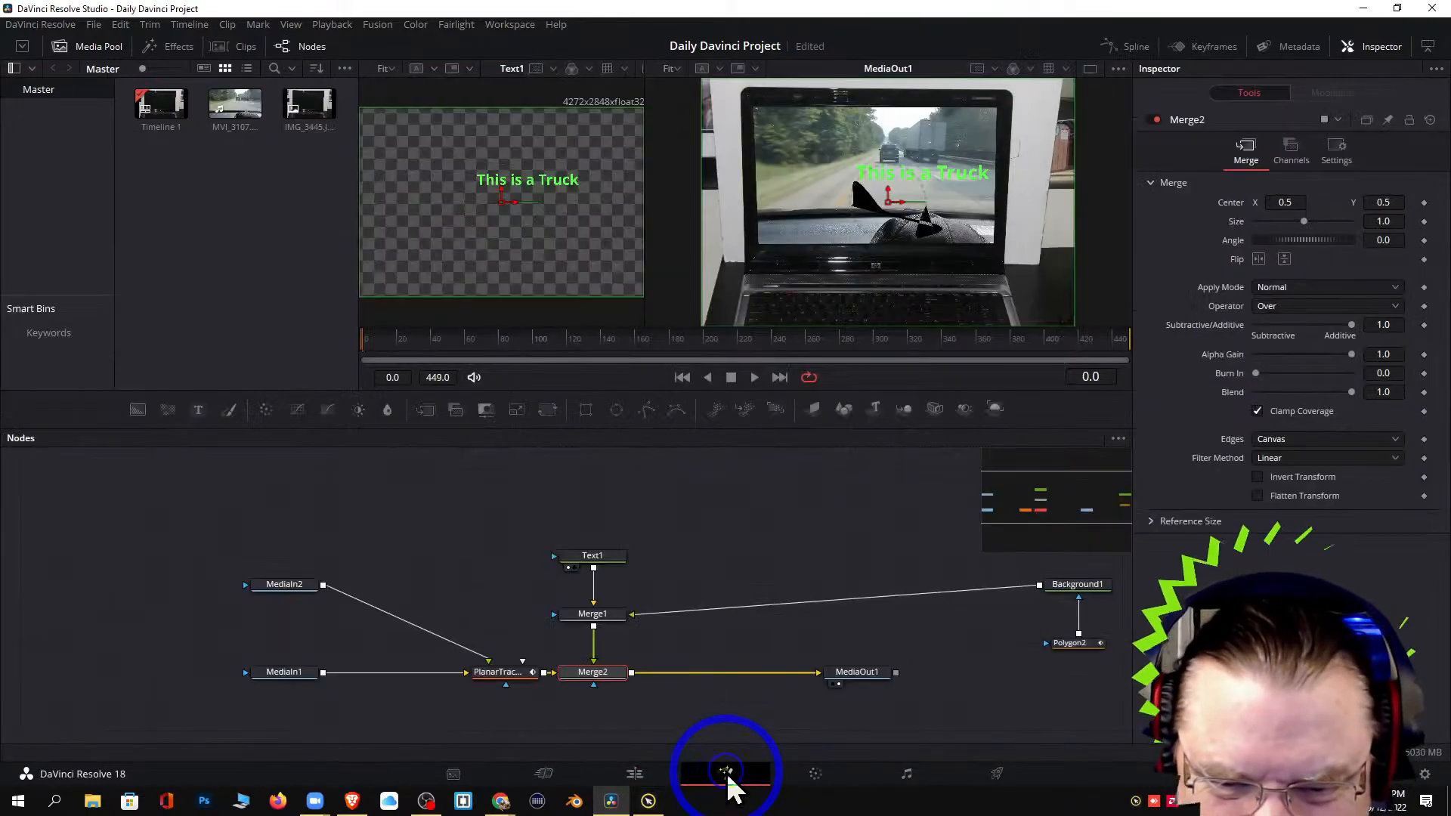
{"action": "left_click", "coordinate": [711, 614]}
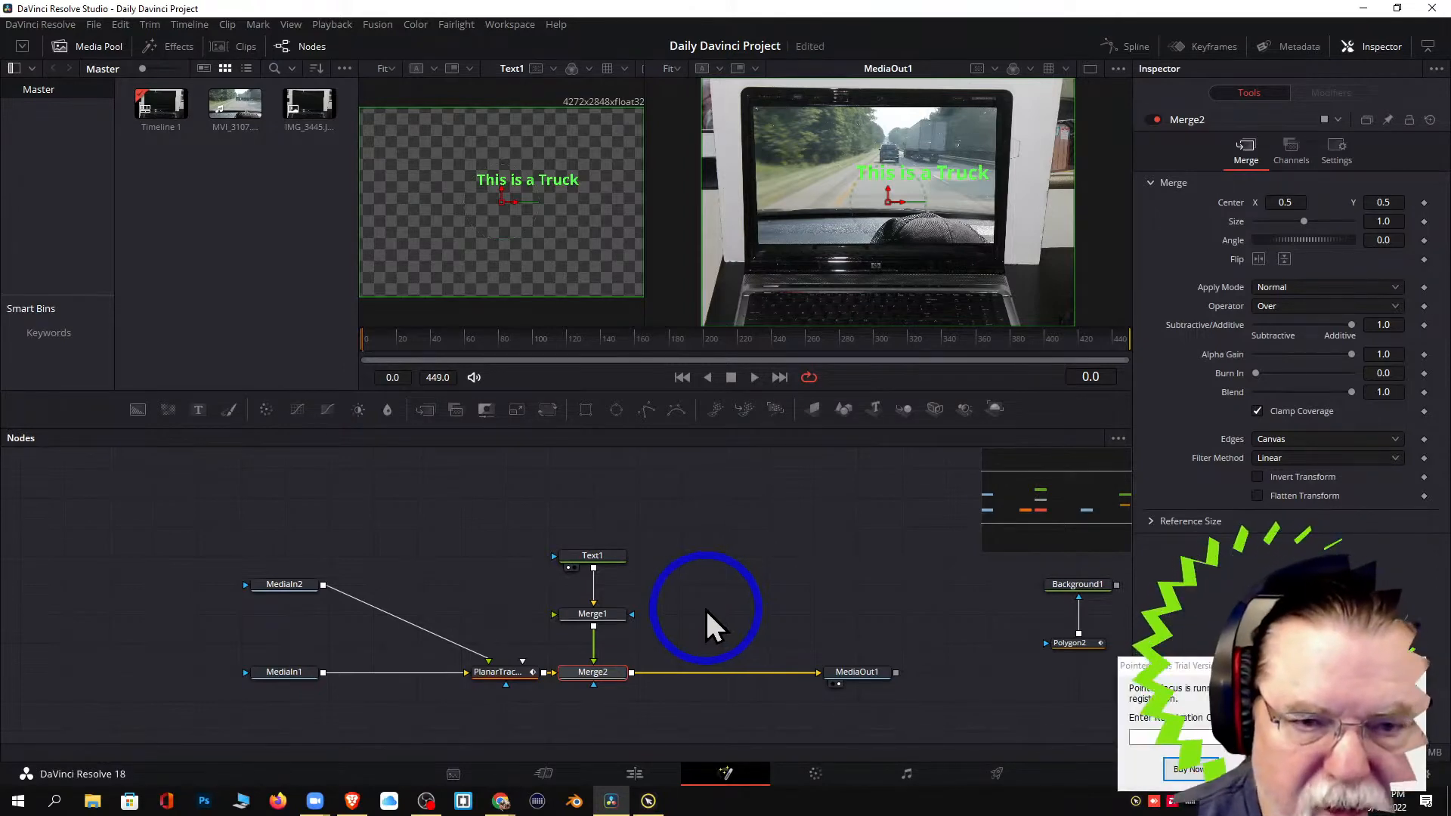
{"action": "left_click", "coordinate": [1343, 769]}
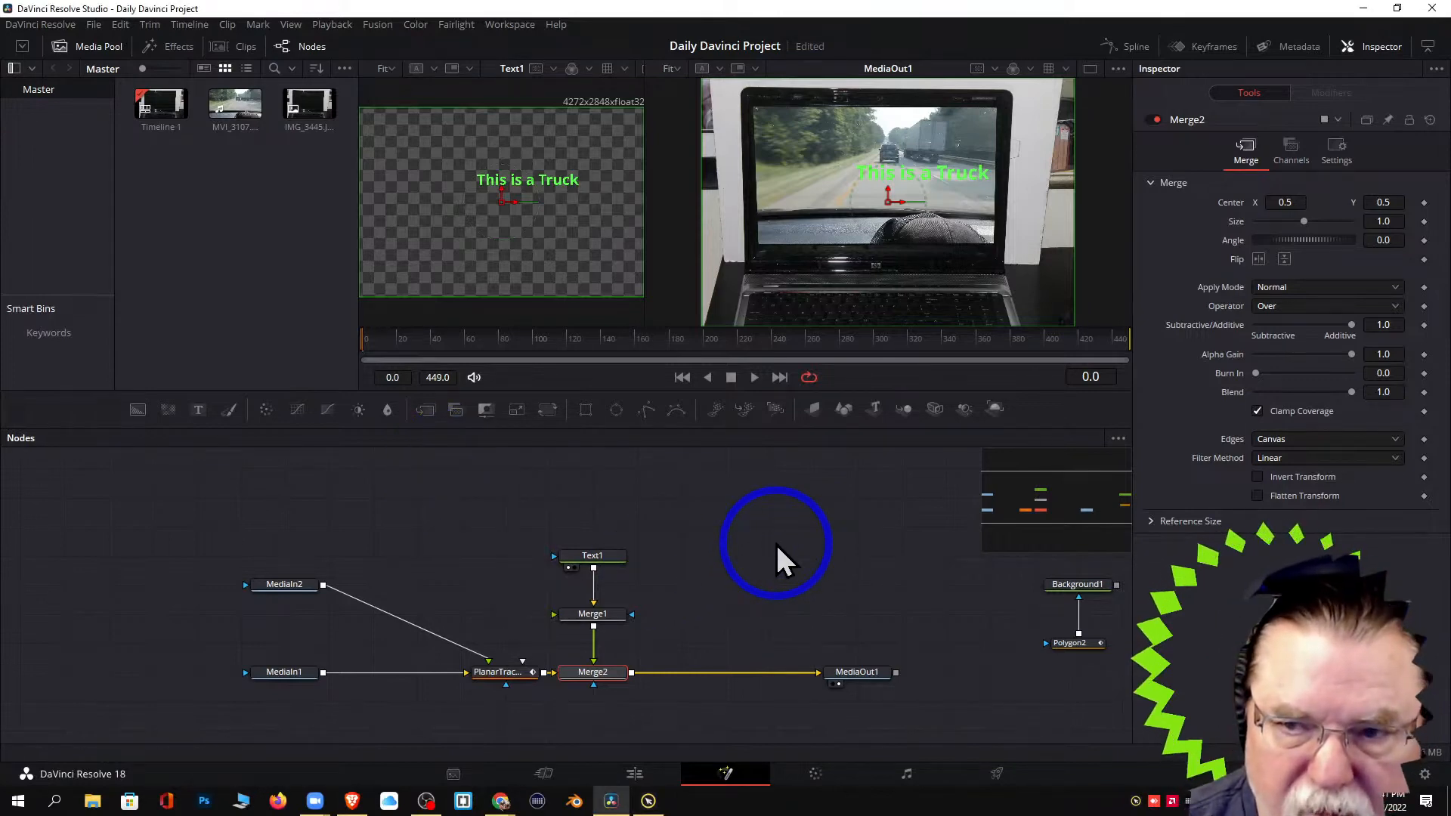
Select the Text1 node and change its text color to bright cyan, #11d3ff.
{"action": "left_click", "coordinate": [593, 559]}
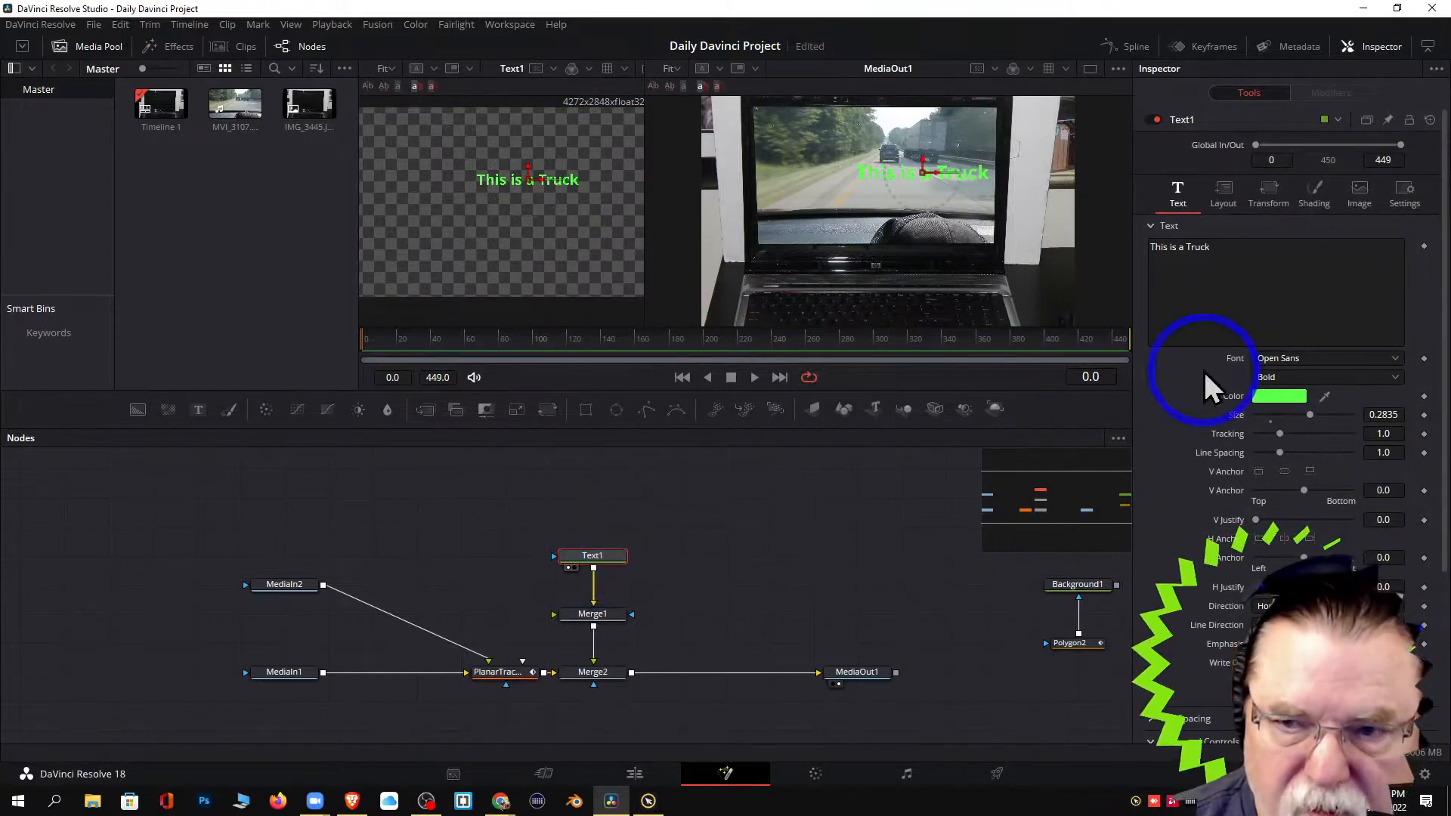
{"action": "right_click", "coordinate": [1268, 281]}
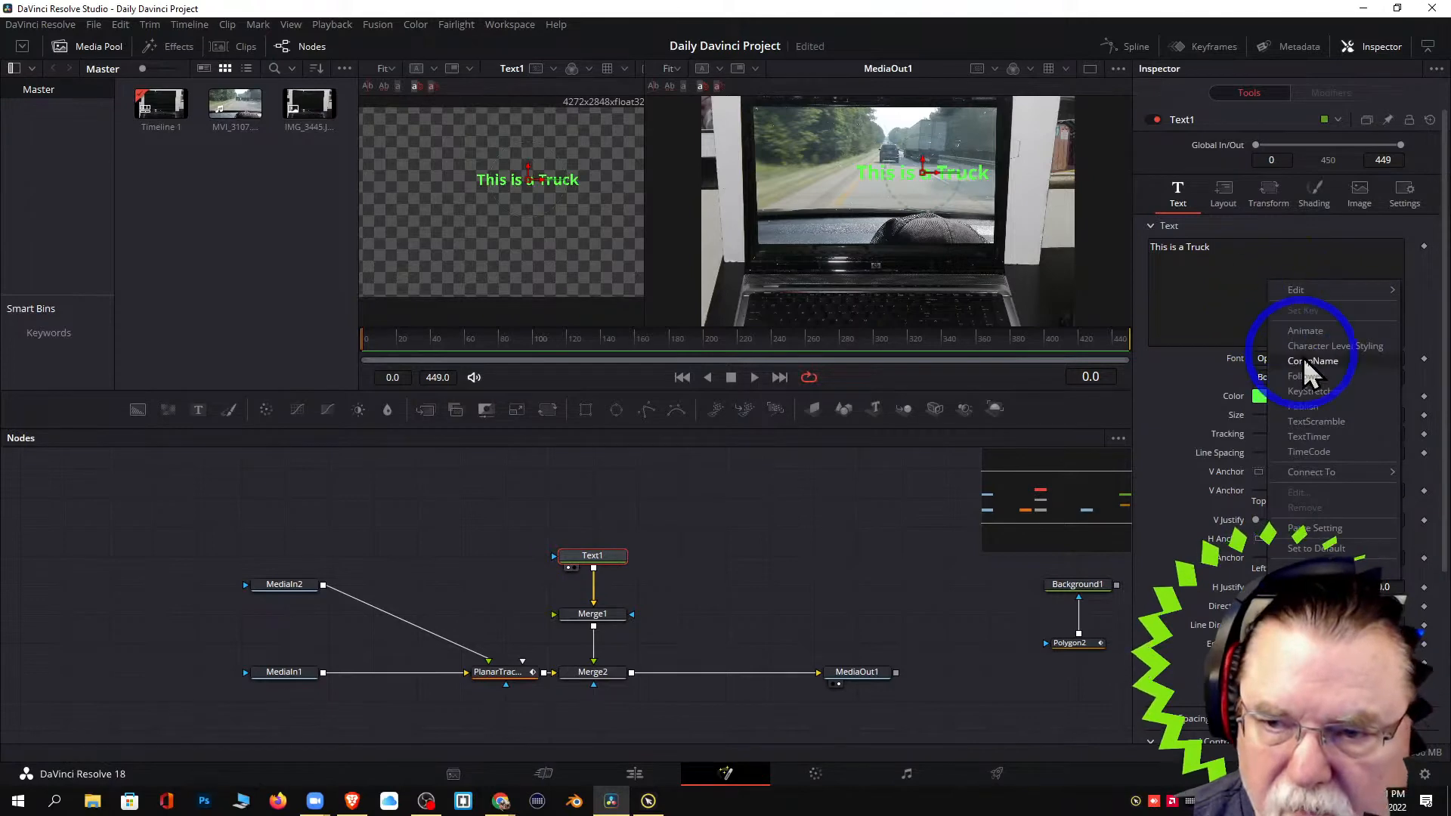
{"action": "left_click", "coordinate": [1235, 261]}
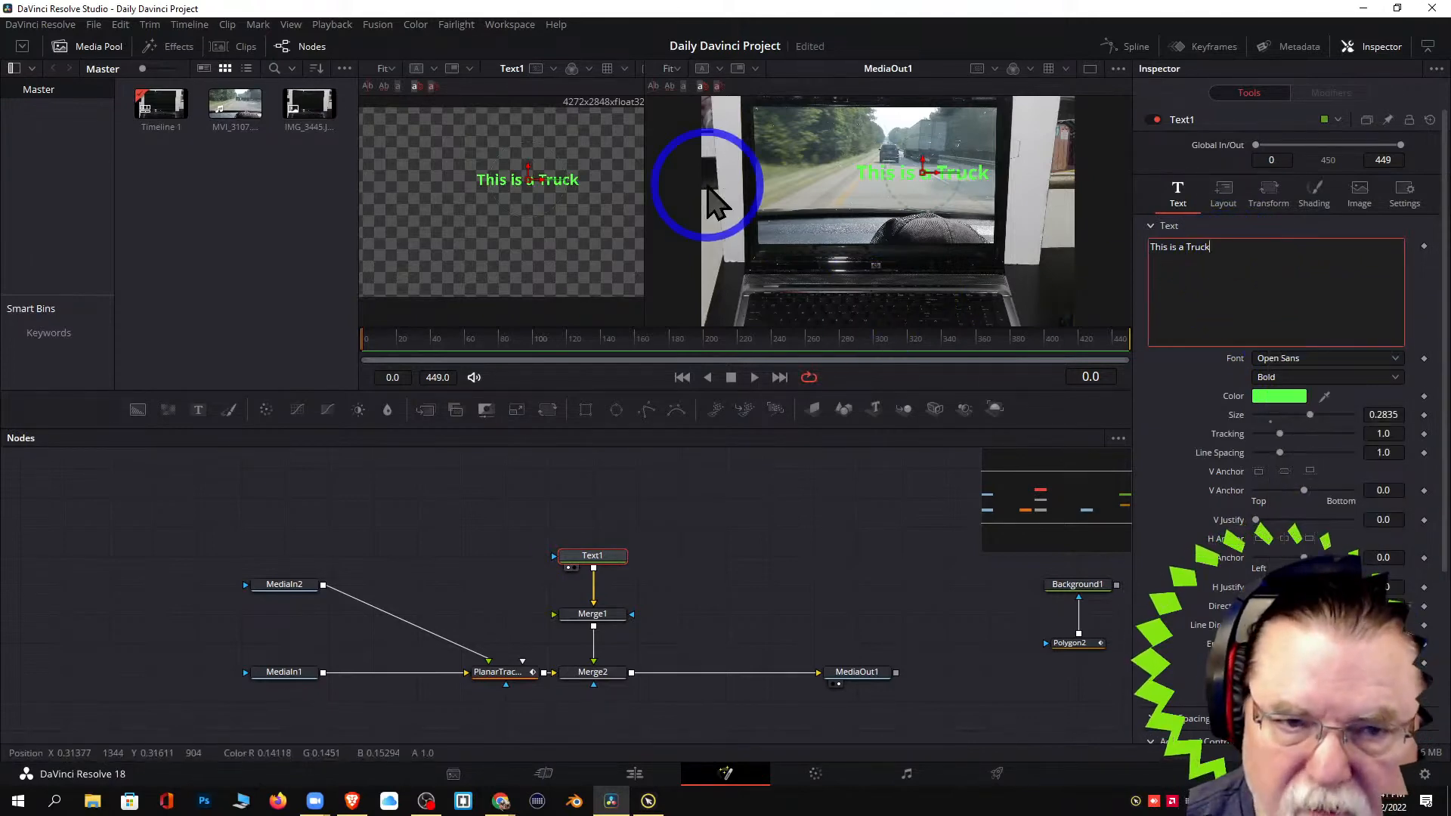
{"action": "left_click", "coordinate": [1296, 398]}
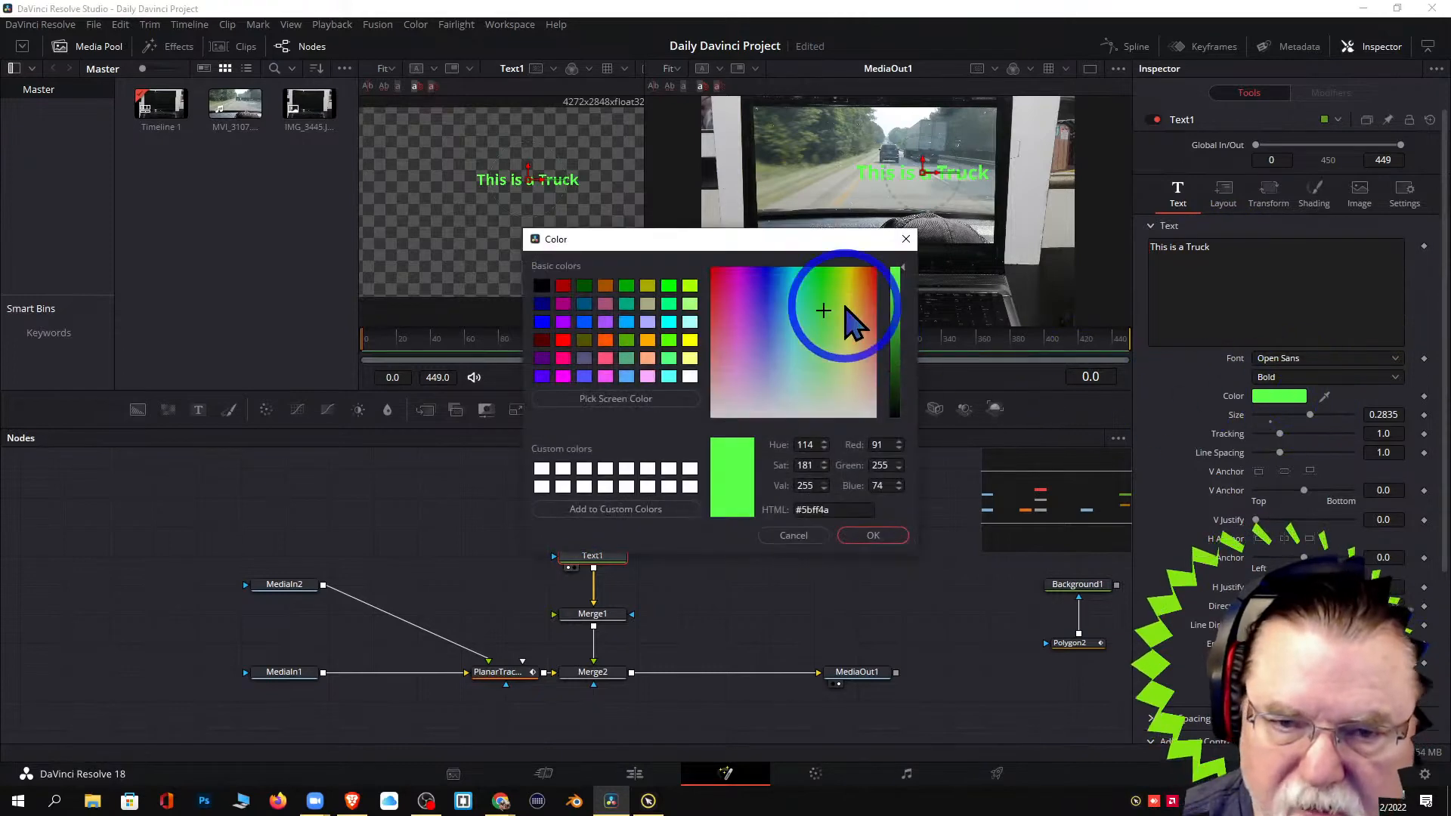
{"action": "left_click_drag", "start_coordinate": [825, 305], "coordinate": [788, 277]}
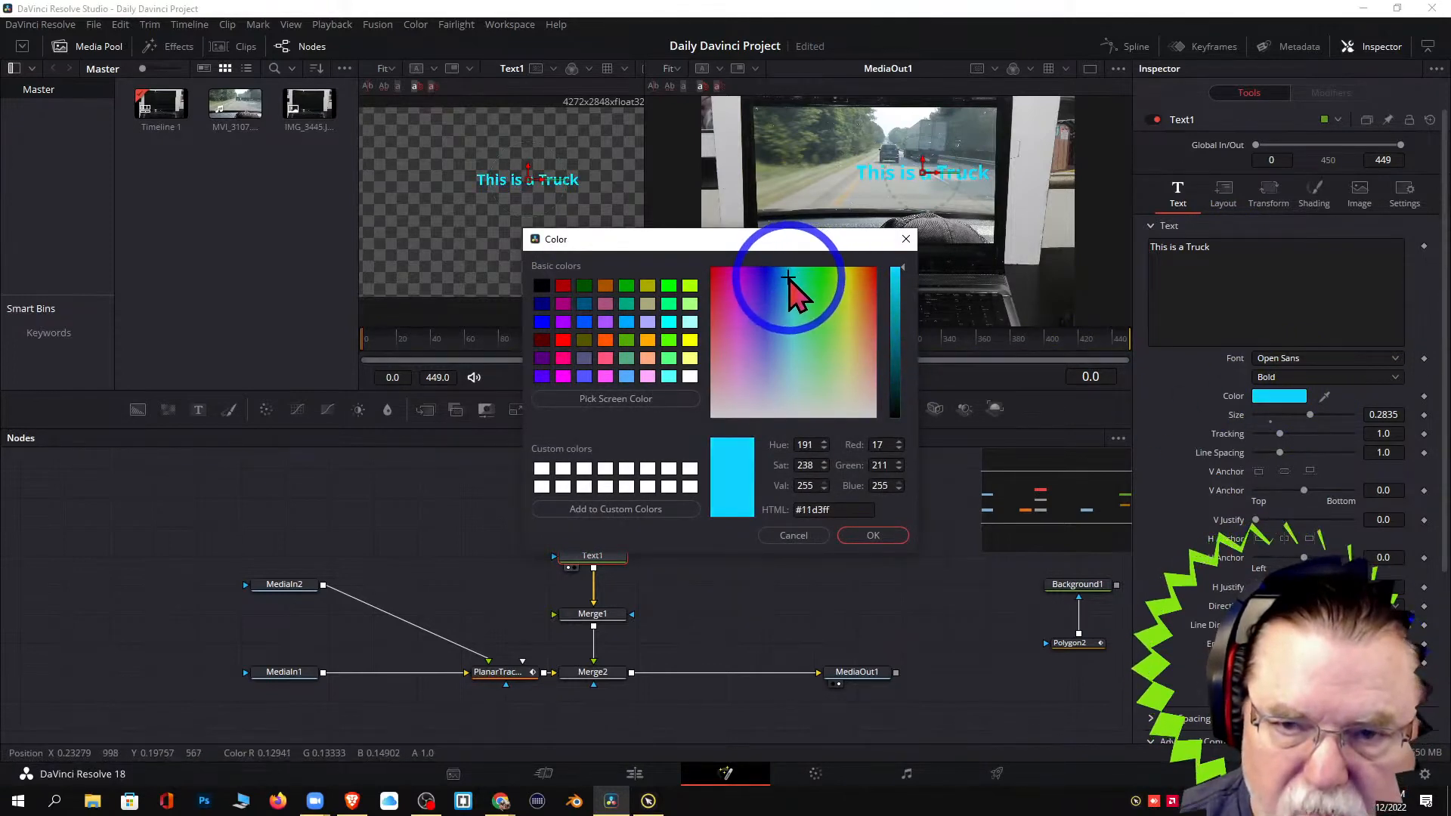
{"action": "left_click", "coordinate": [886, 537]}
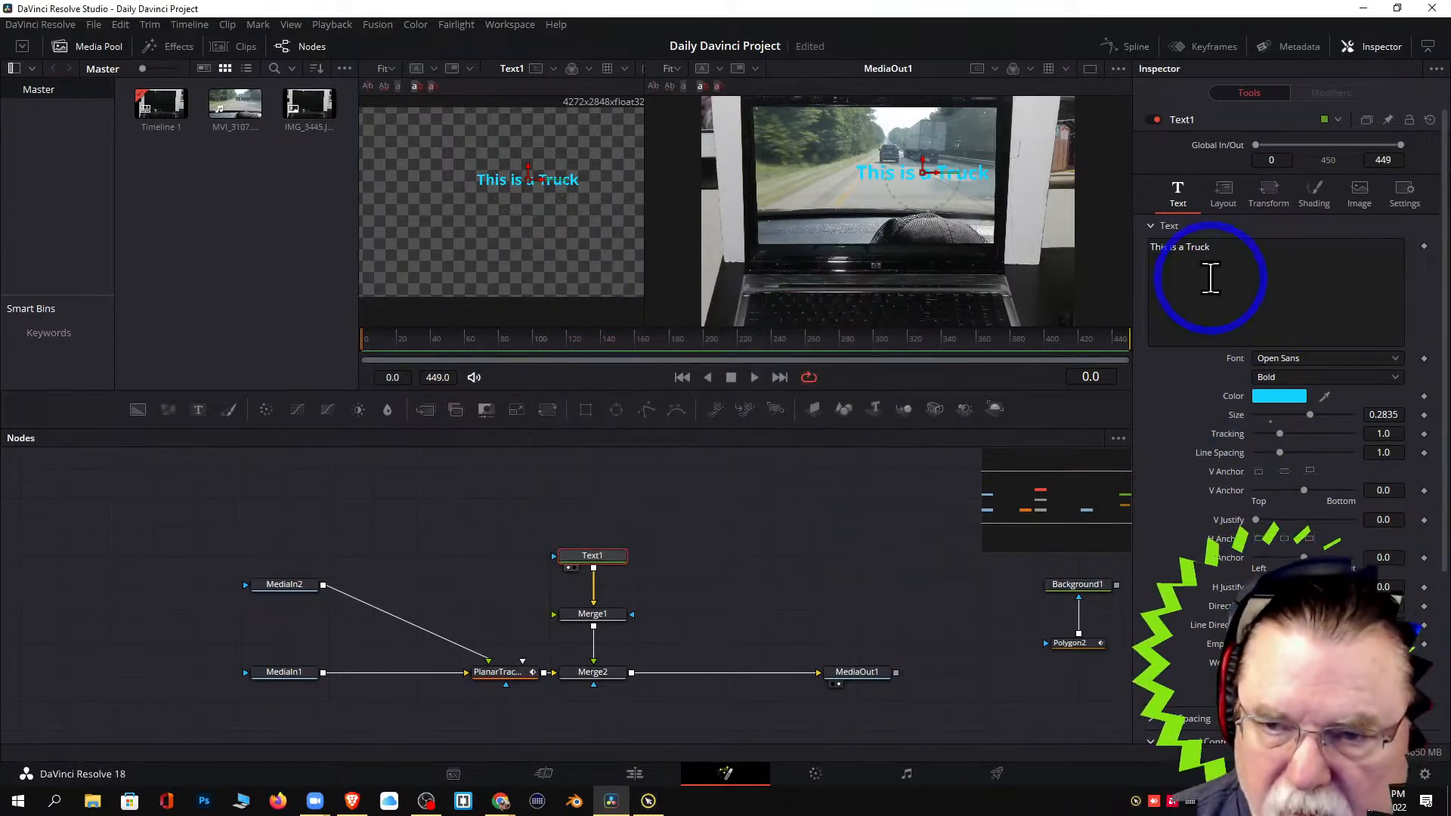
Add the Character Level Styling modifier to Text1's text and look over its tool and modifier settings.
{"action": "right_click", "coordinate": [1233, 264]}
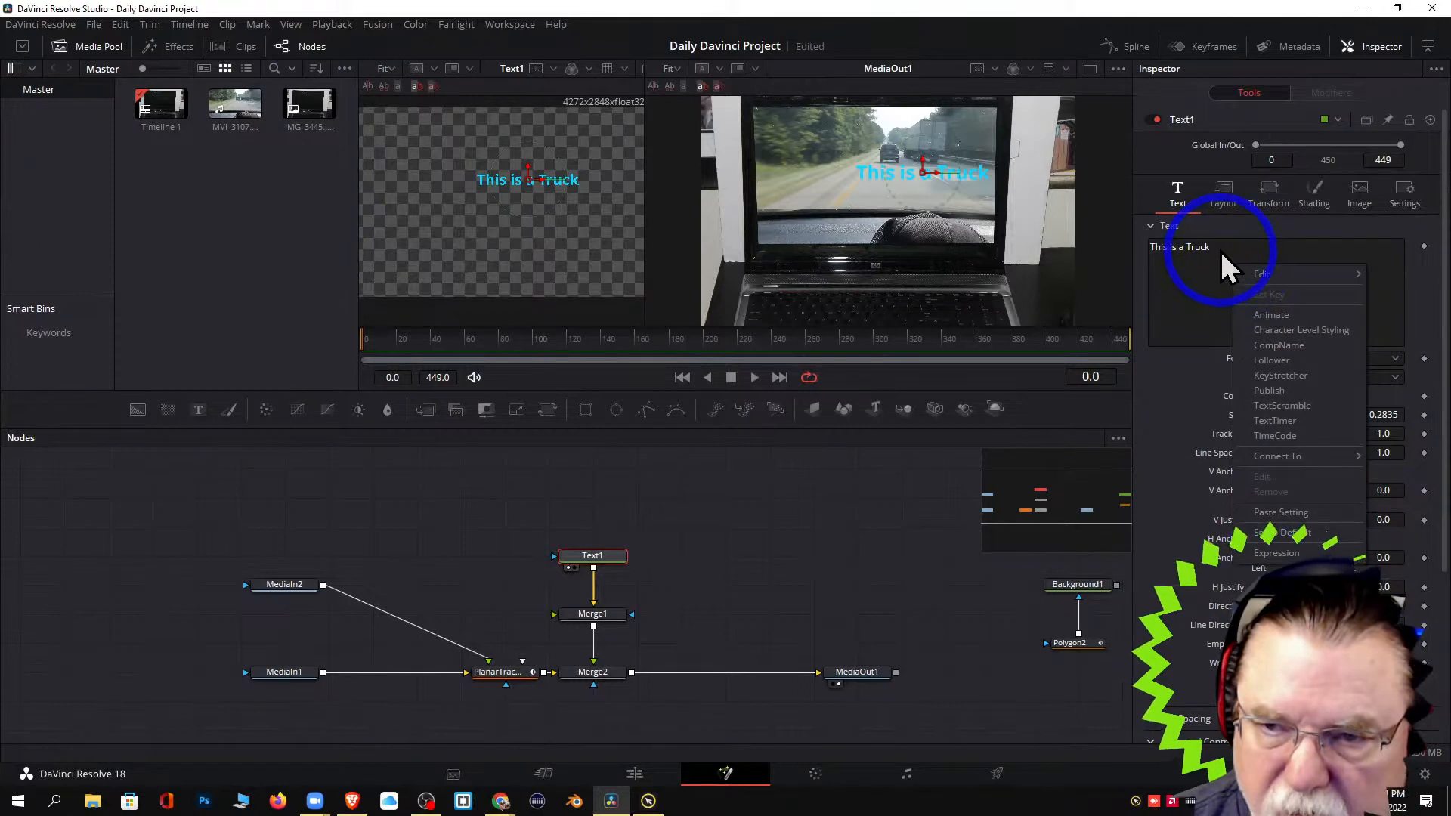
{"action": "left_click", "coordinate": [1199, 295]}
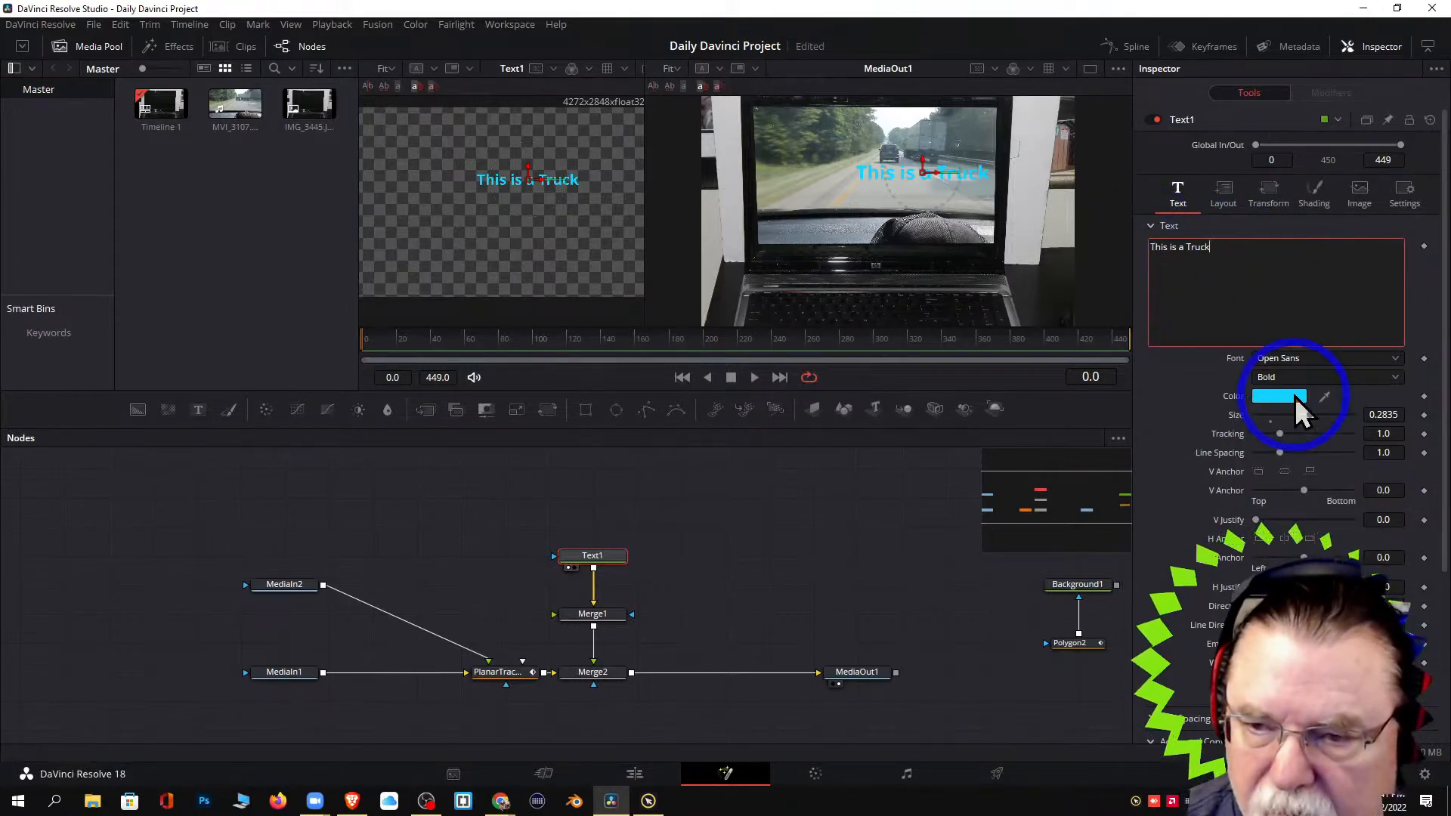
{"action": "right_click", "coordinate": [1282, 270]}
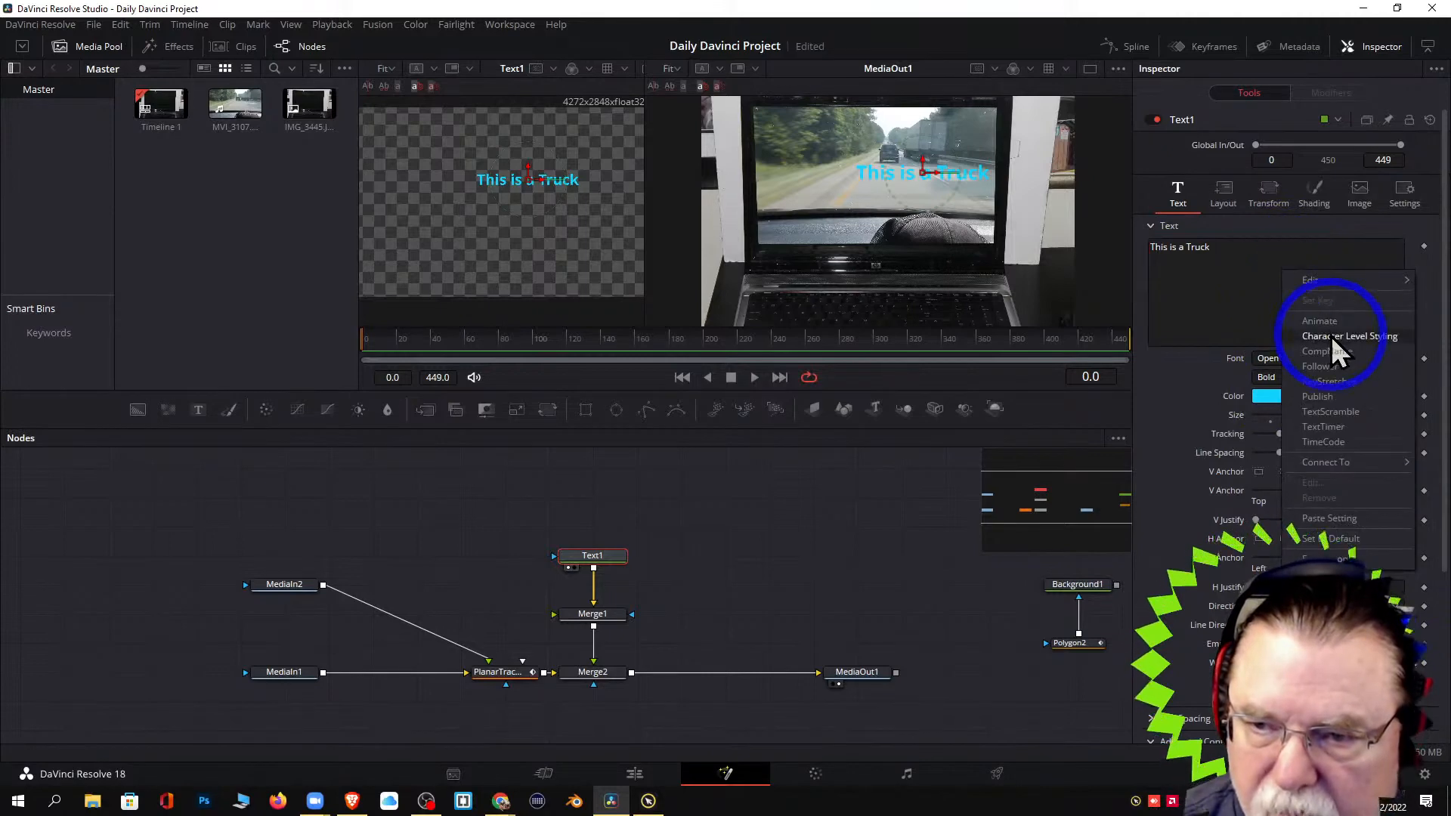
{"action": "left_click", "coordinate": [1352, 335]}
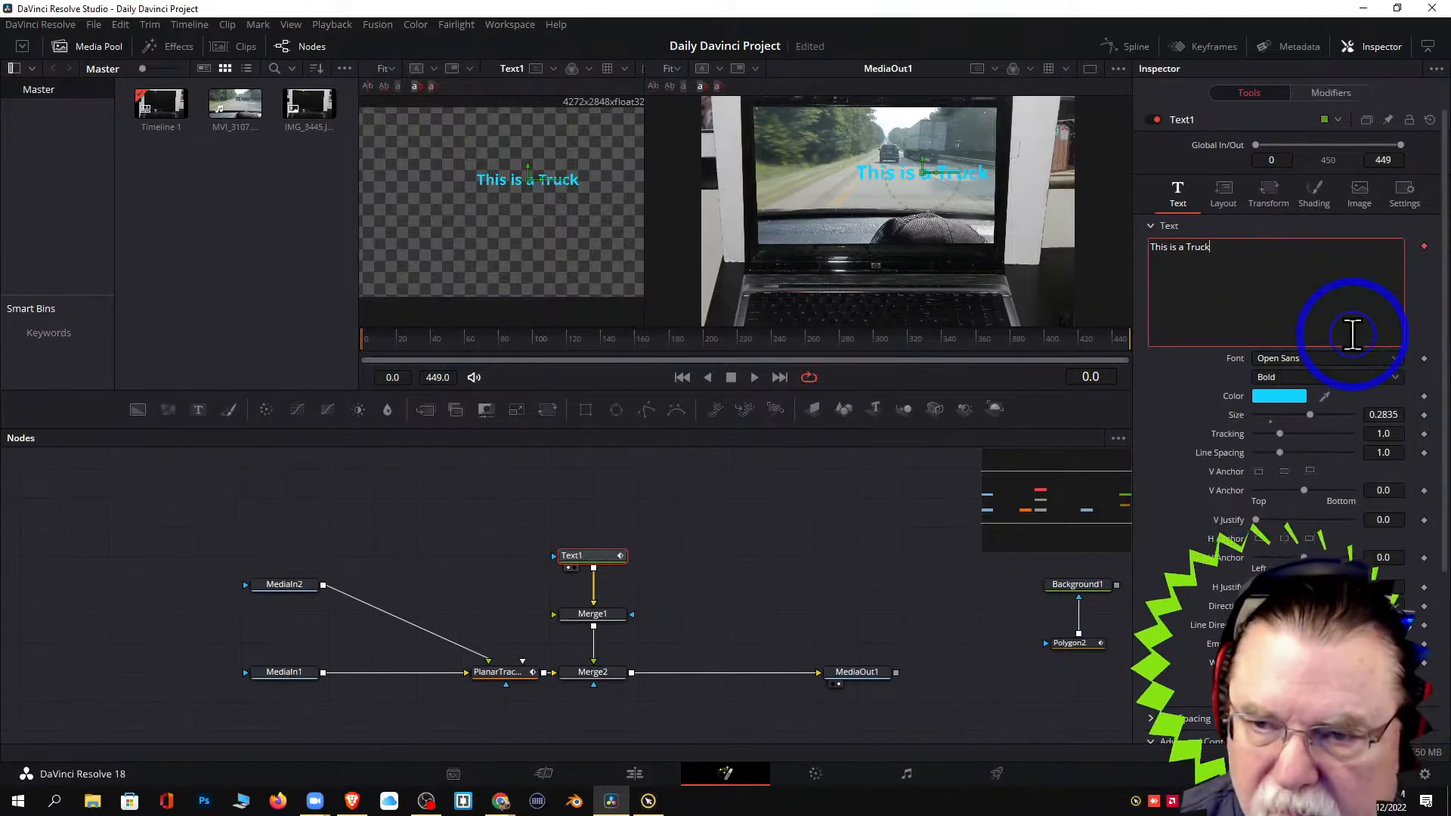
{"action": "left_click", "coordinate": [1338, 93]}
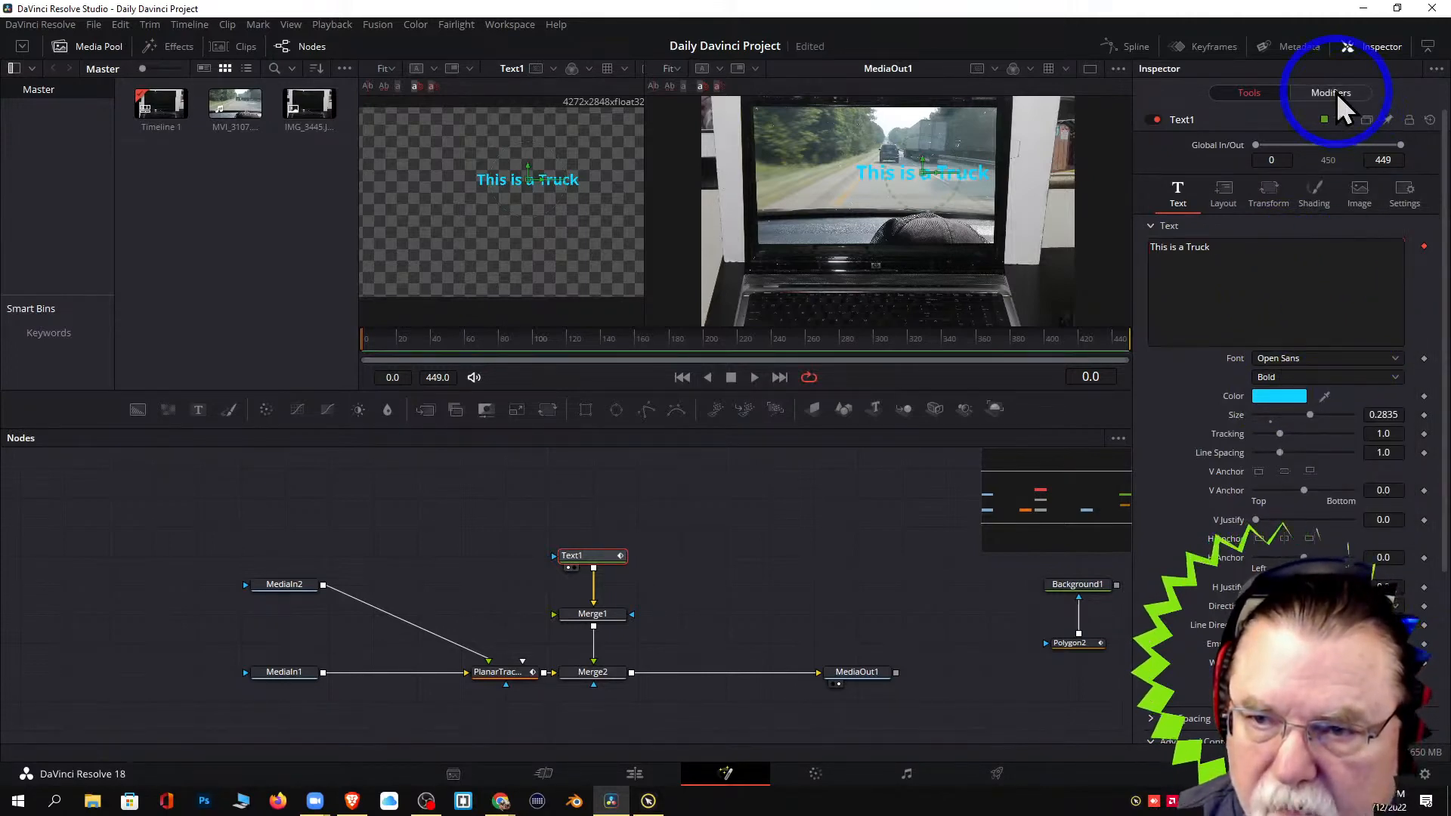
{"action": "left_click", "coordinate": [1253, 93]}
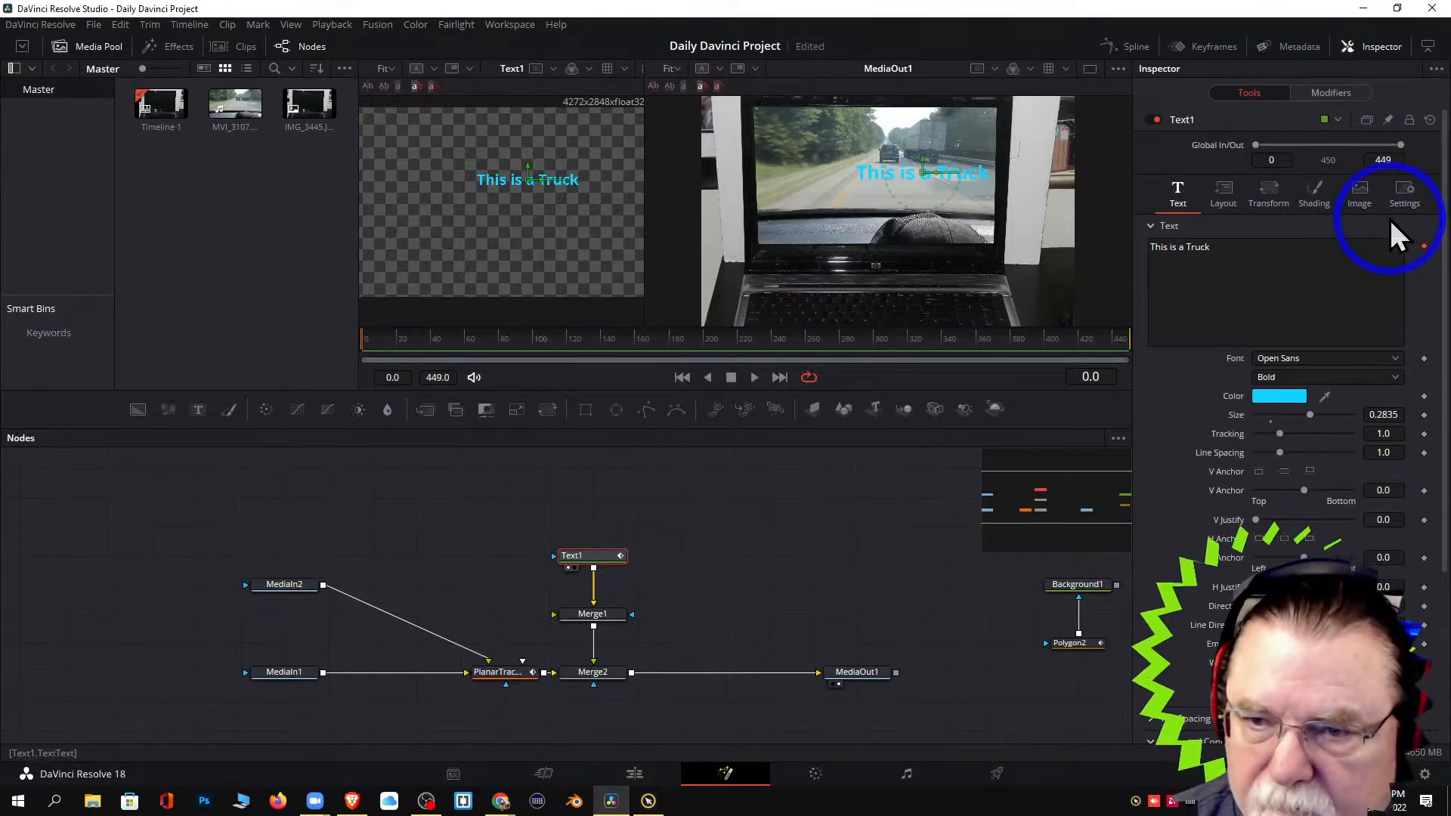
{"action": "right_click", "coordinate": [1274, 269]}
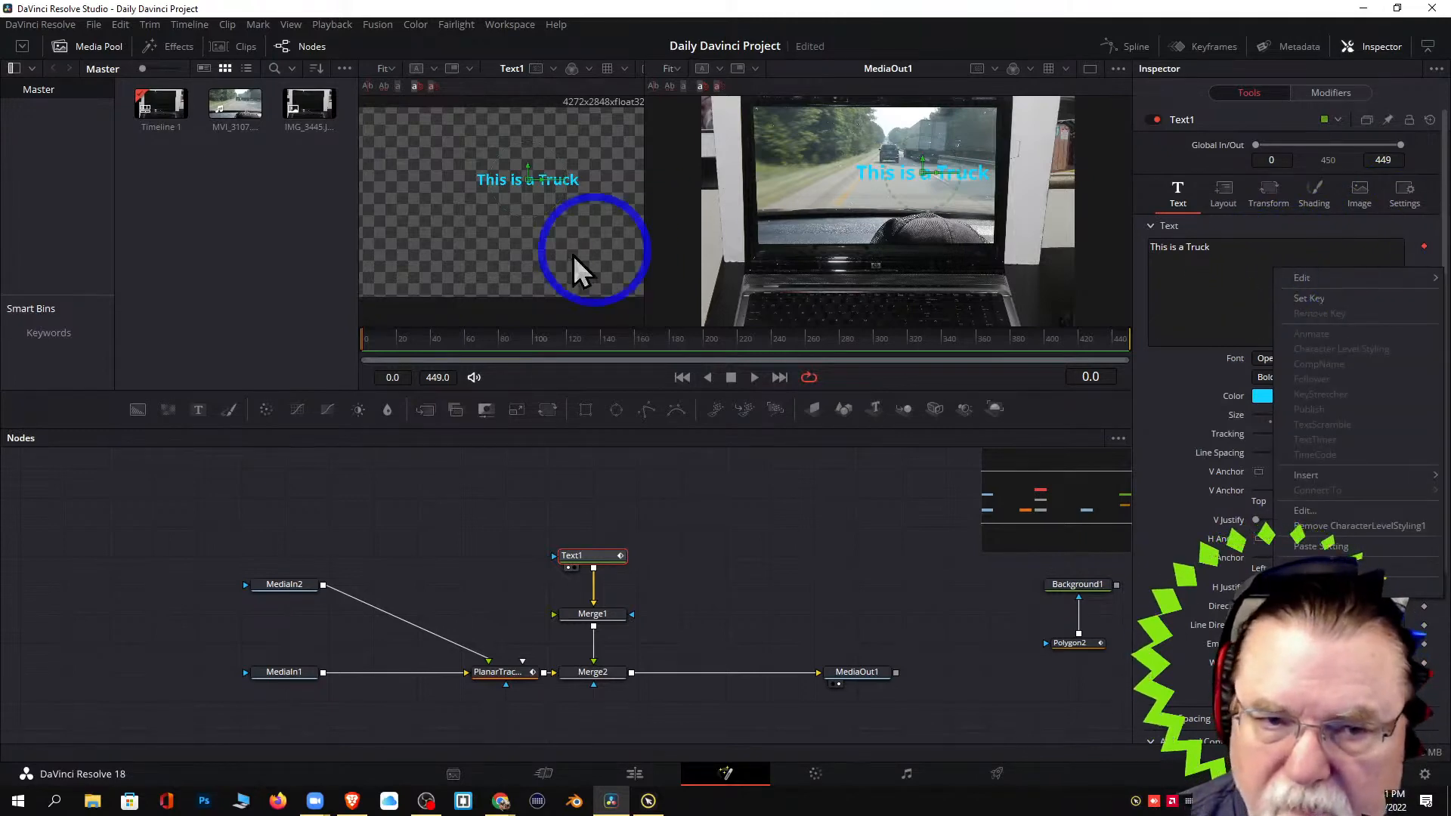
Select the letters "Th" in the Text1 viewer and set the text color in the node's main settings to lime green, #a5ff13.
{"action": "left_click", "coordinate": [474, 211]}
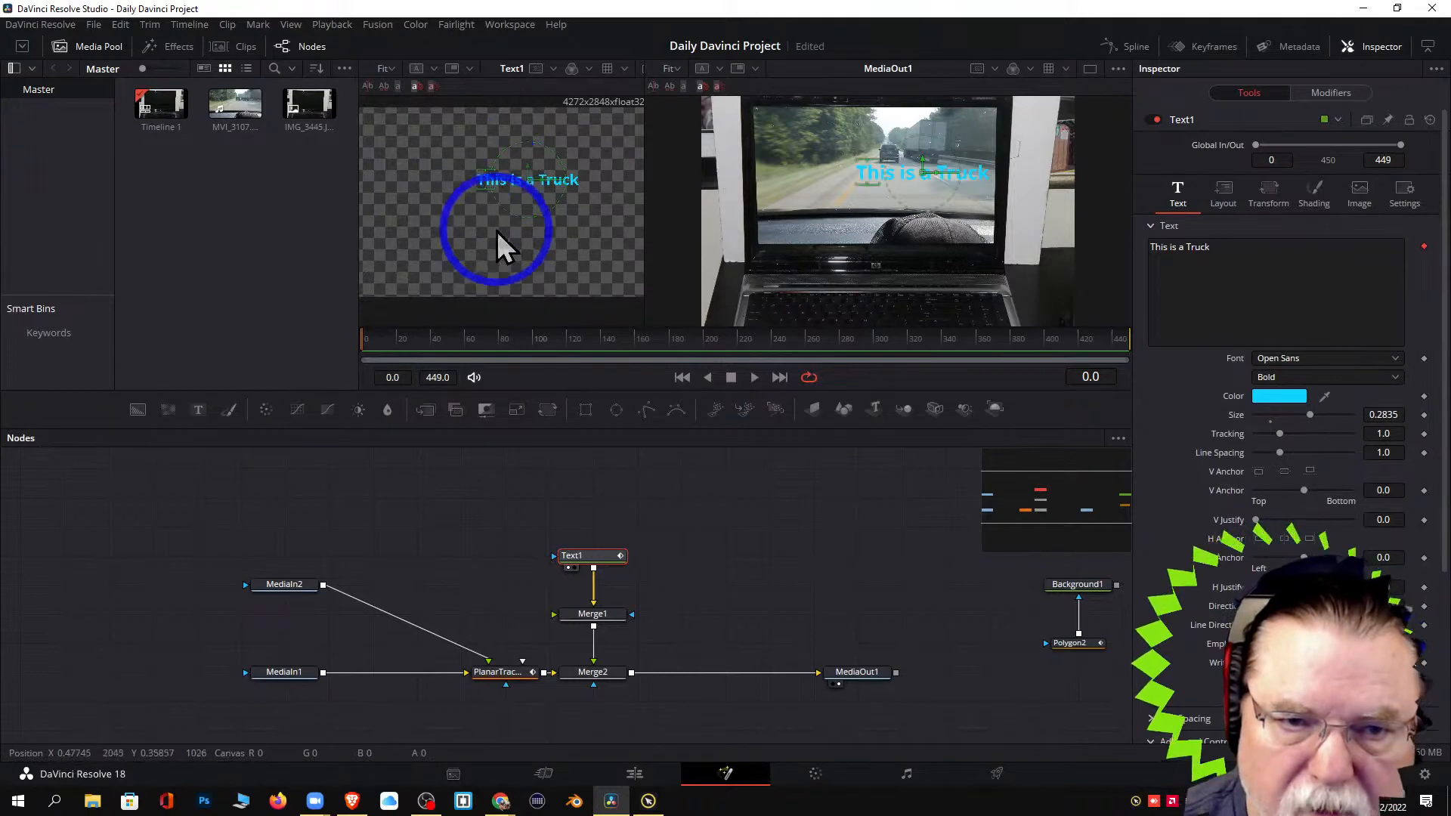
{"action": "left_click", "coordinate": [1289, 397]}
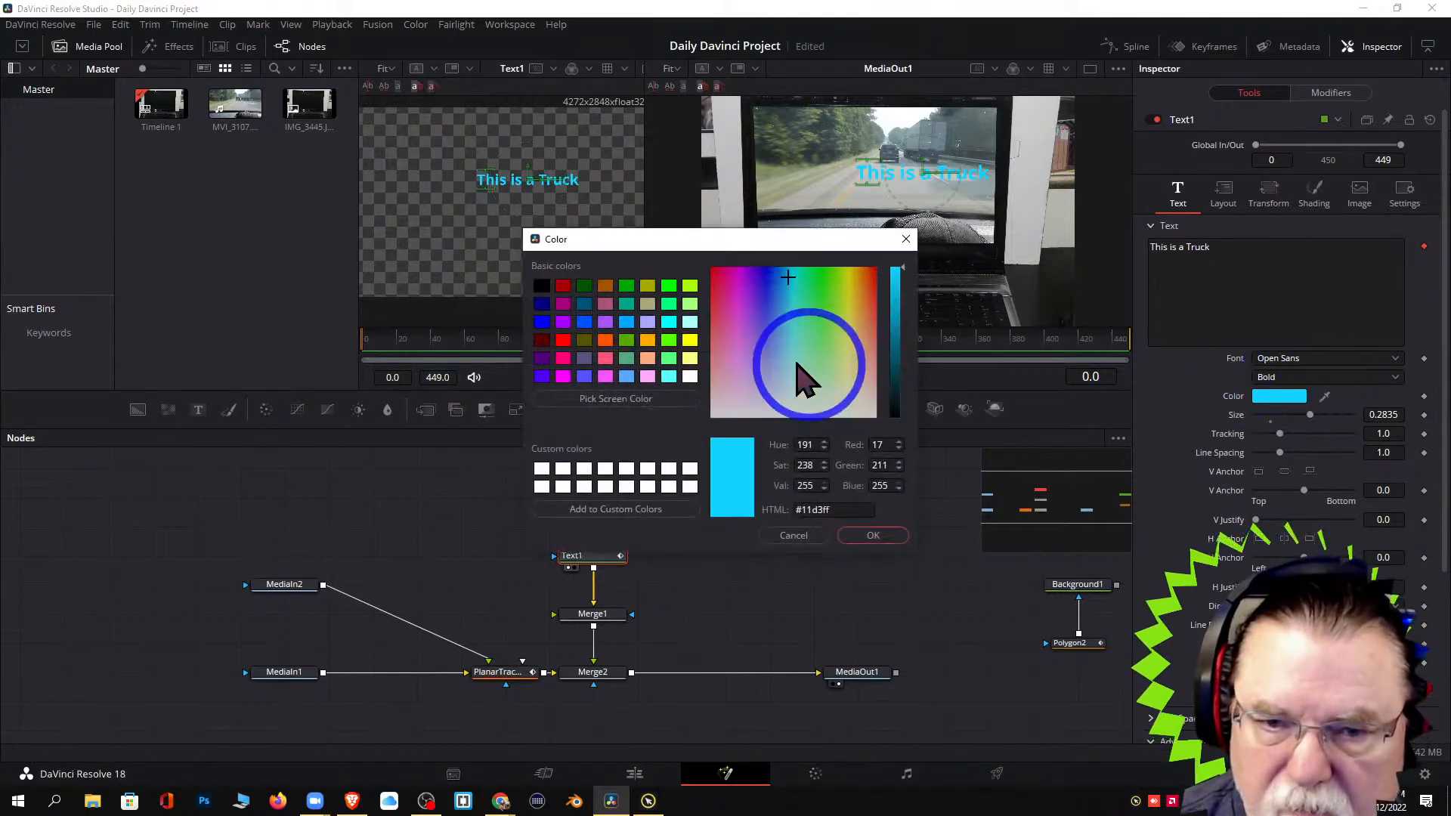
{"action": "left_click_drag", "start_coordinate": [793, 291], "coordinate": [837, 278]}
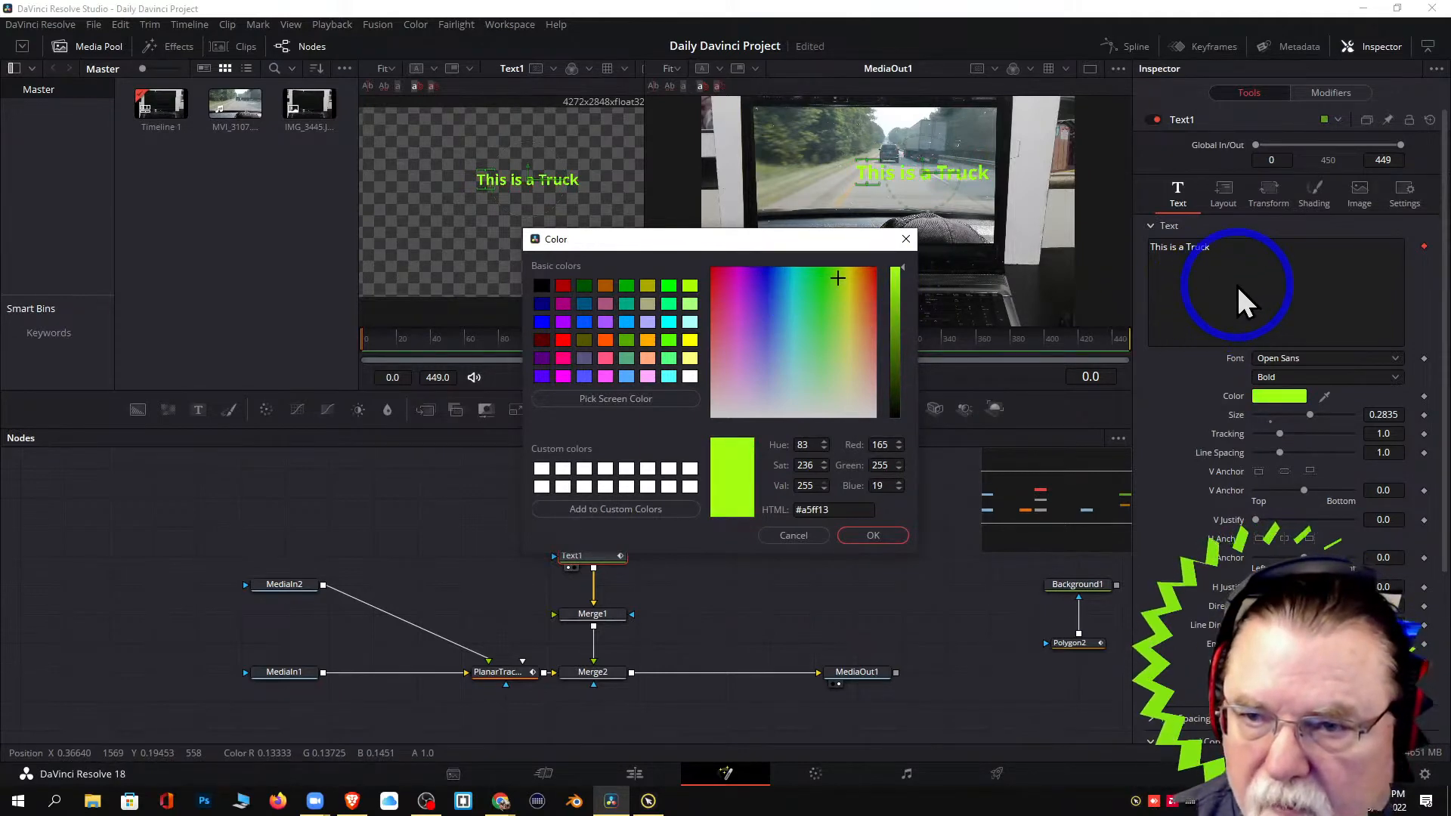
{"action": "left_click", "coordinate": [879, 536]}
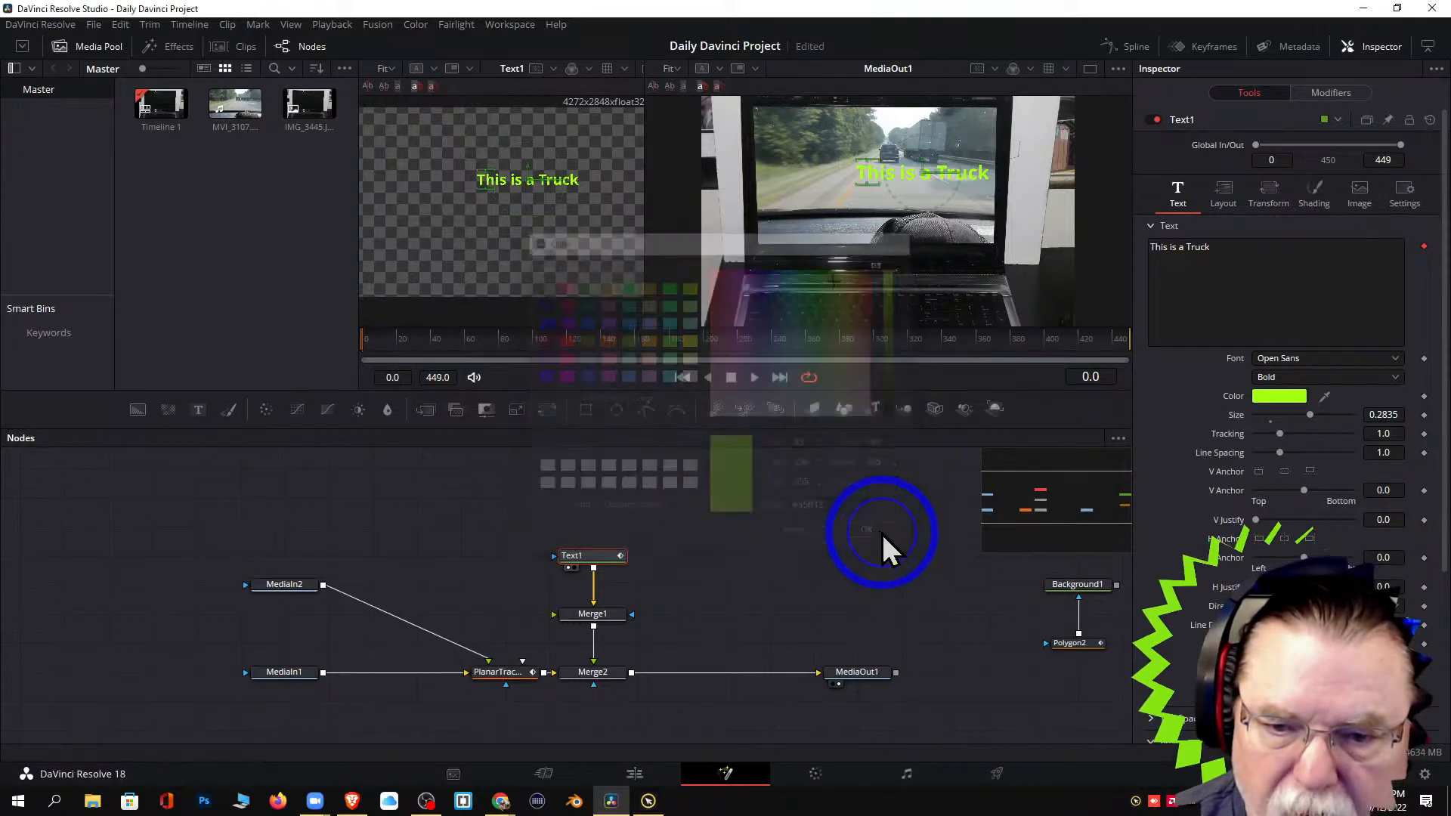
In the Character Level Styling modifier, set the selected "Th" letters to orange-red, #ff450c.
{"action": "left_click", "coordinate": [1329, 94]}
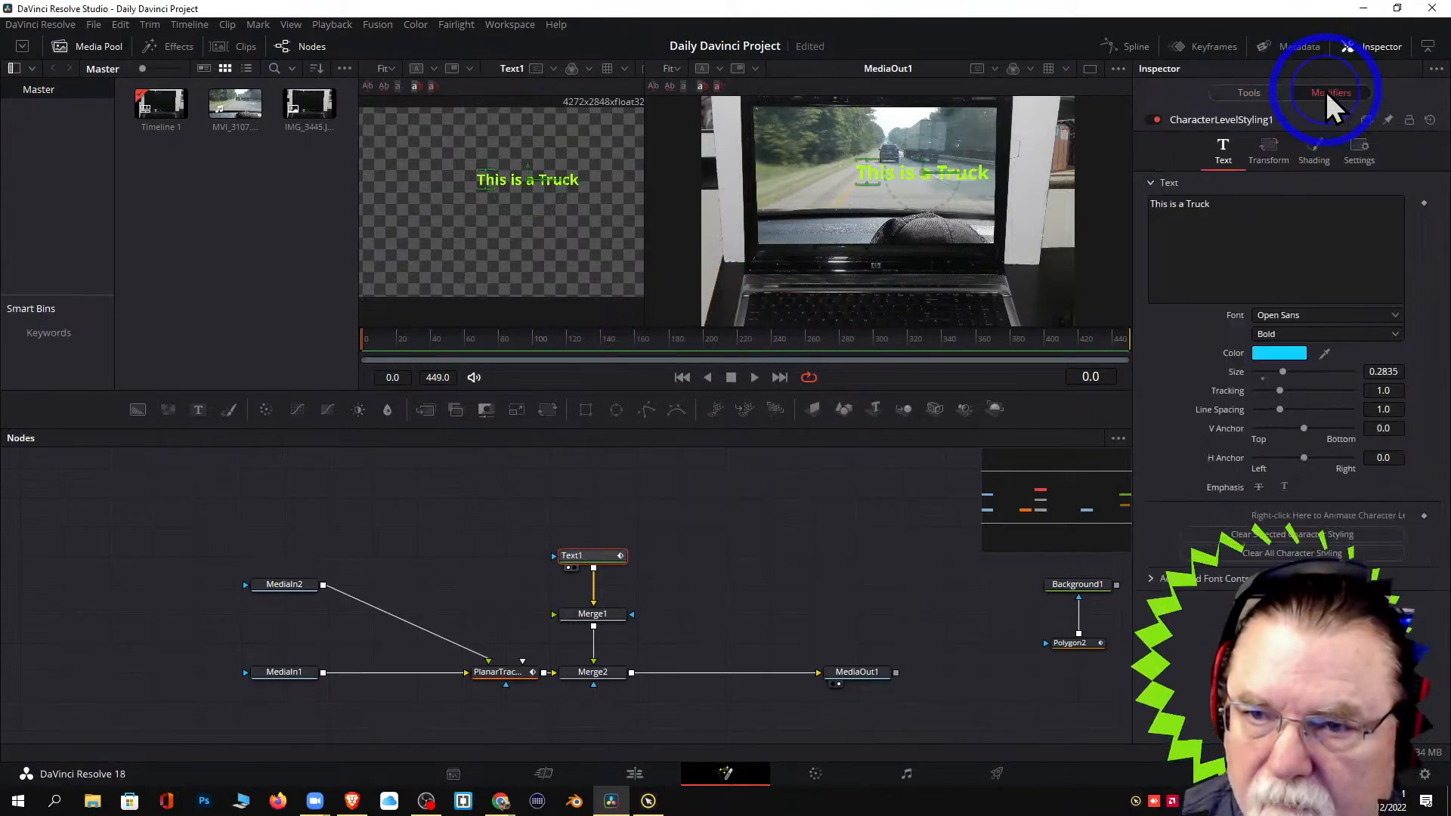
{"action": "left_click", "coordinate": [1276, 354]}
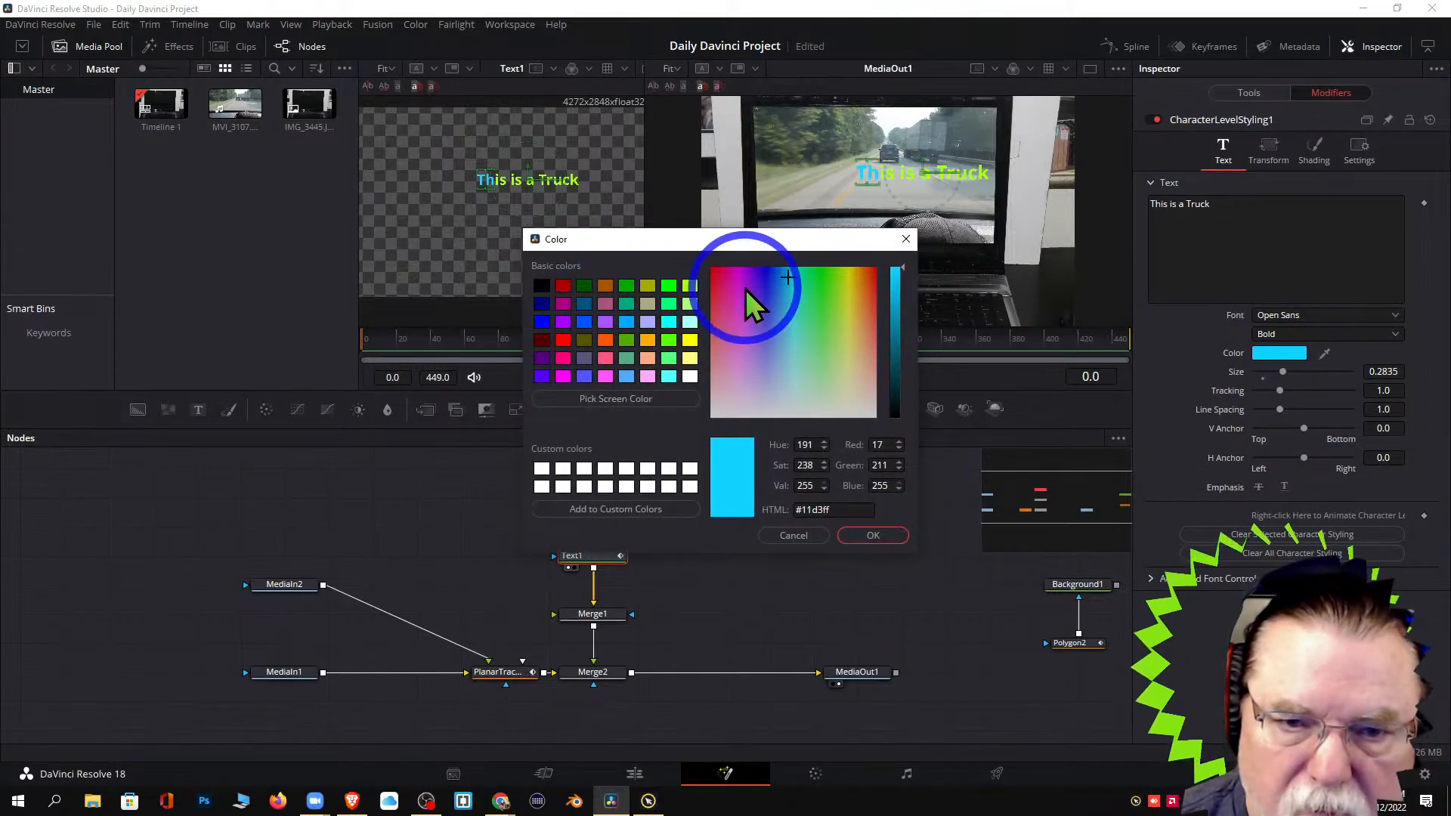
{"action": "left_click_drag", "start_coordinate": [778, 285], "coordinate": [870, 275]}
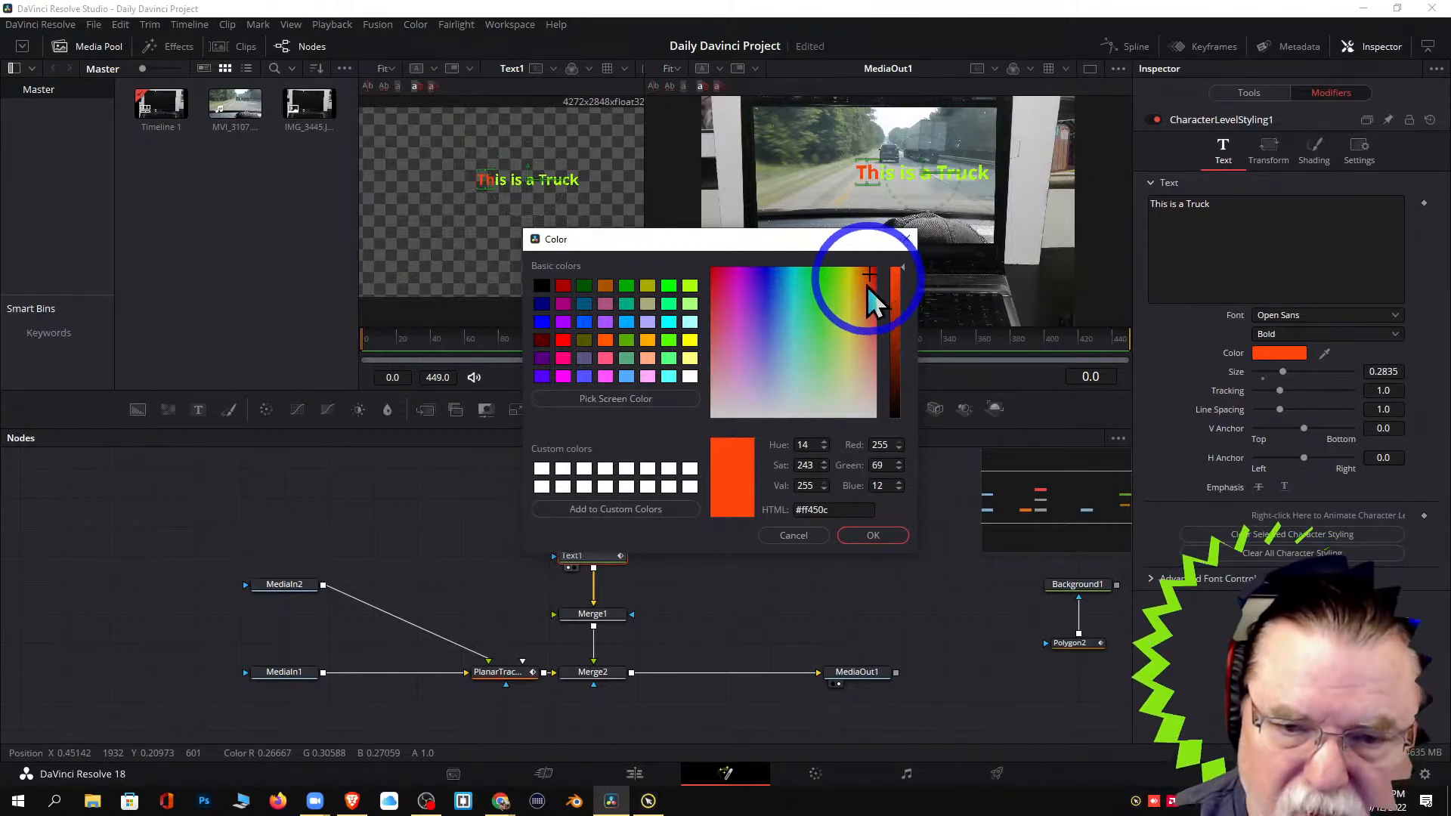
{"action": "left_click", "coordinate": [874, 534]}
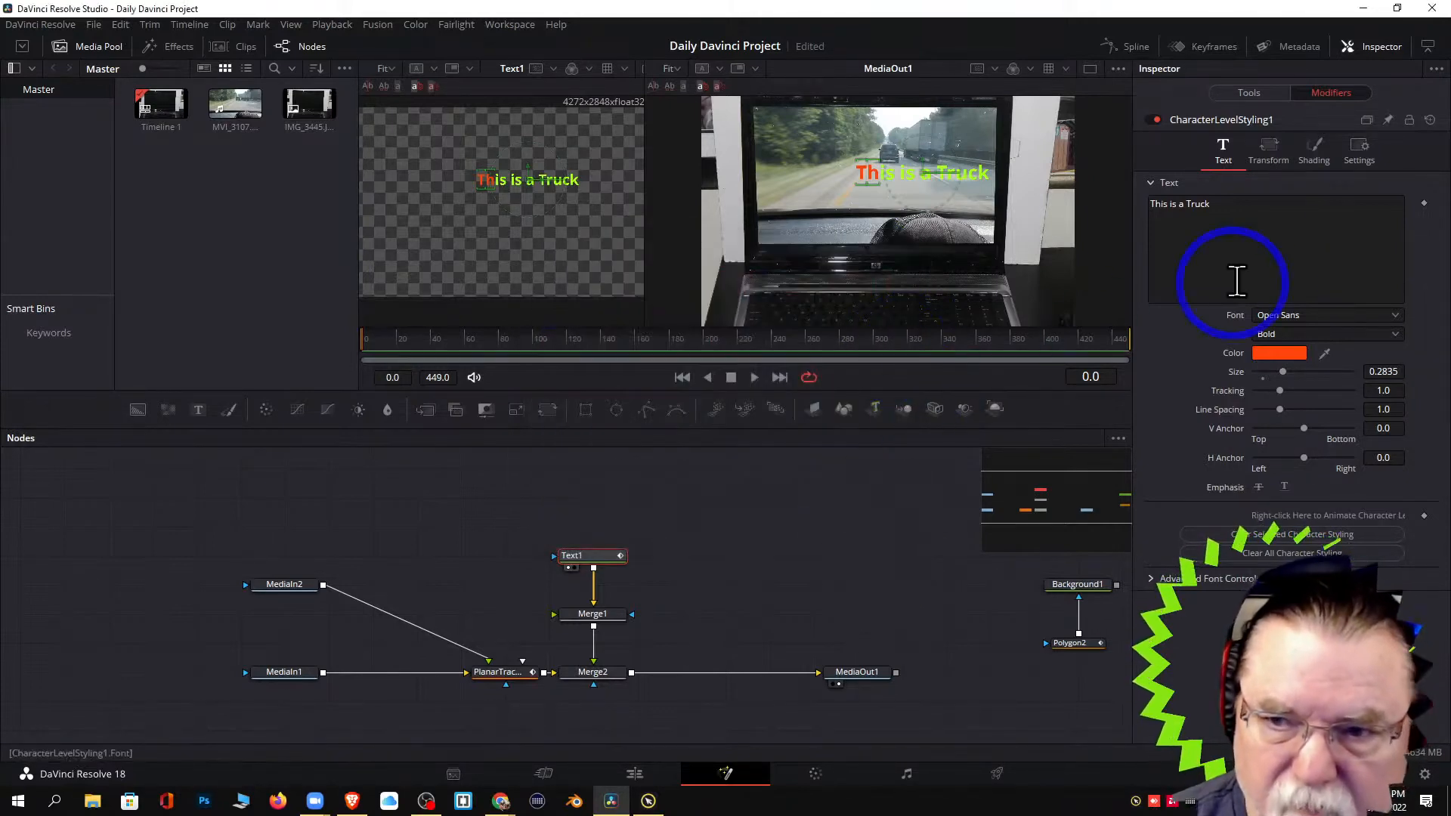
Add a second Character Level Styling modifier from the text of the first one.
{"action": "right_click", "coordinate": [1262, 226]}
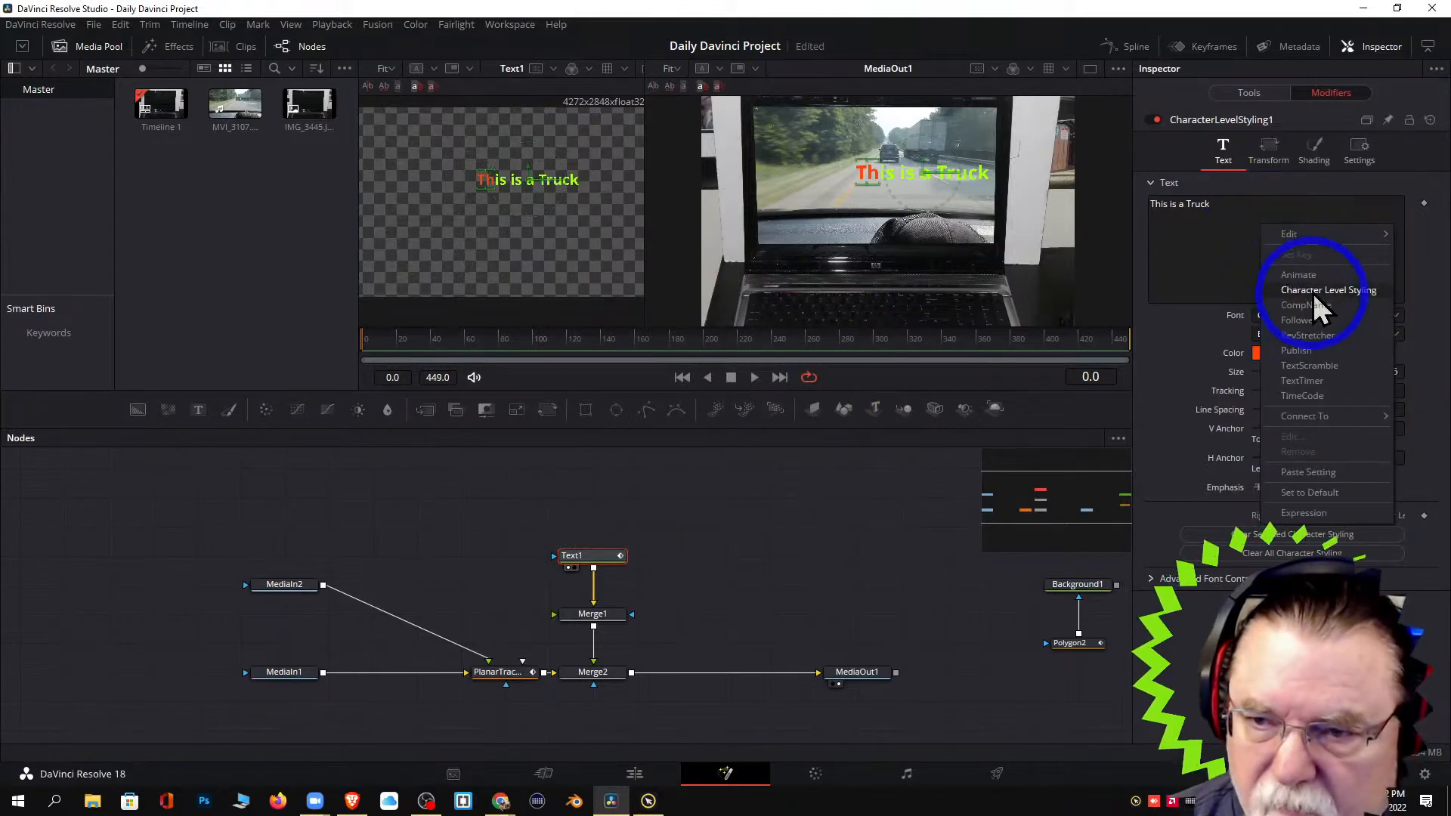
{"action": "left_click", "coordinate": [1197, 262]}
{"action": "right_click", "coordinate": [1229, 259]}
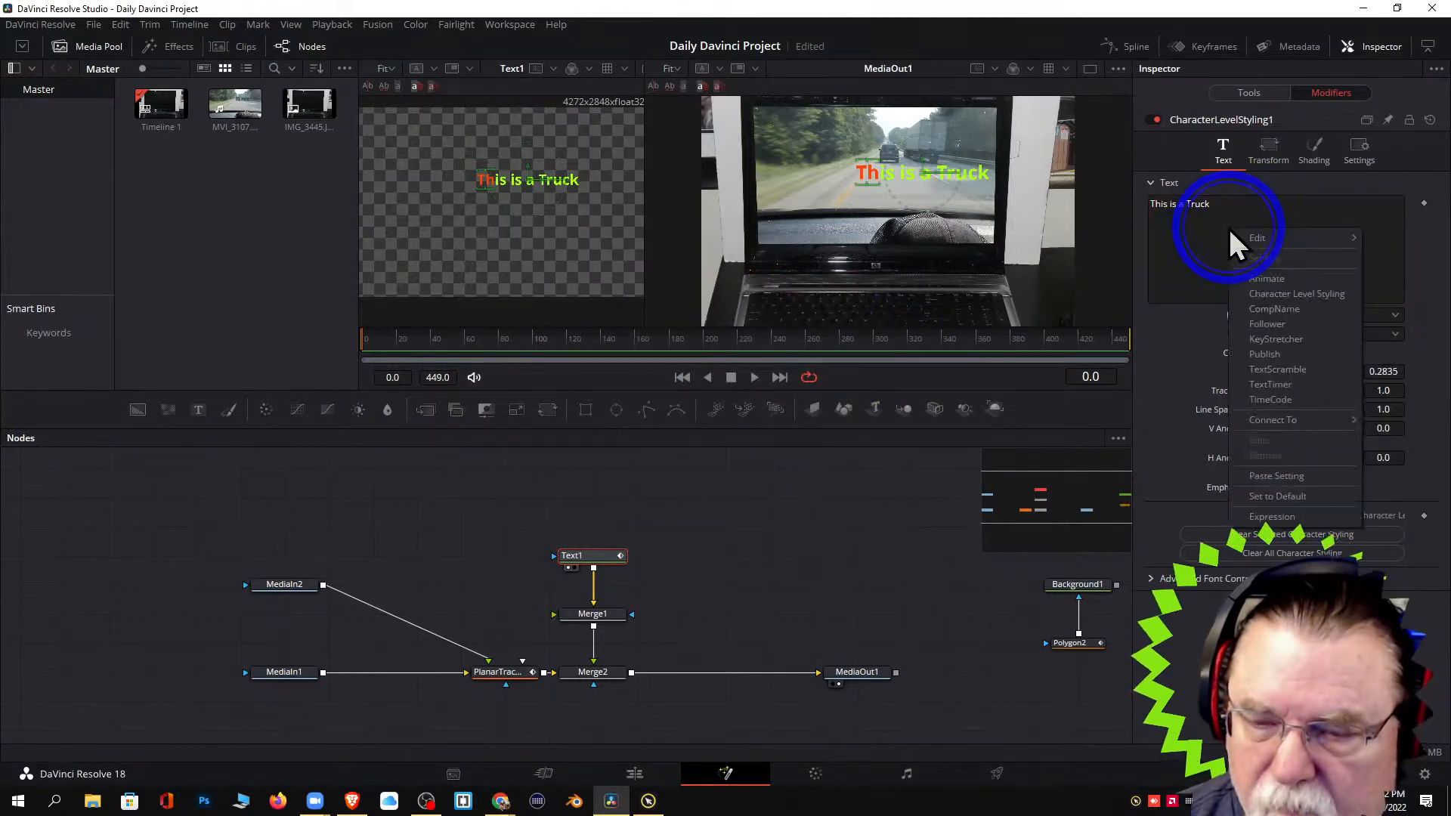
{"action": "left_click", "coordinate": [1267, 291]}
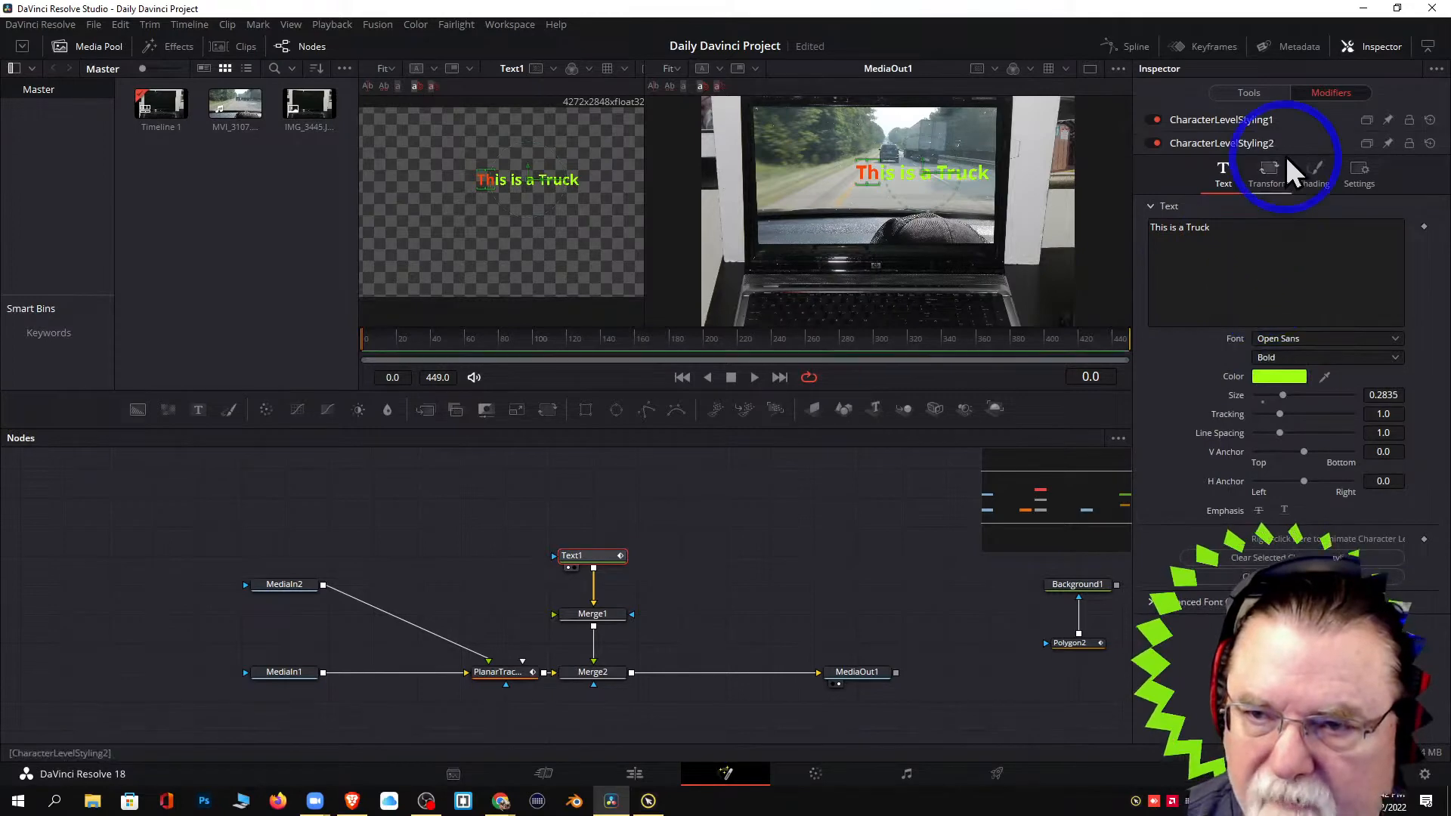
Select the last letters of "Truck" in the Text1 viewer and color them pale orange, #ffce92, through the second styling modifier.
{"action": "left_click_drag", "start_coordinate": [568, 228], "coordinate": [585, 171]}
{"action": "left_click", "coordinate": [1279, 376]}
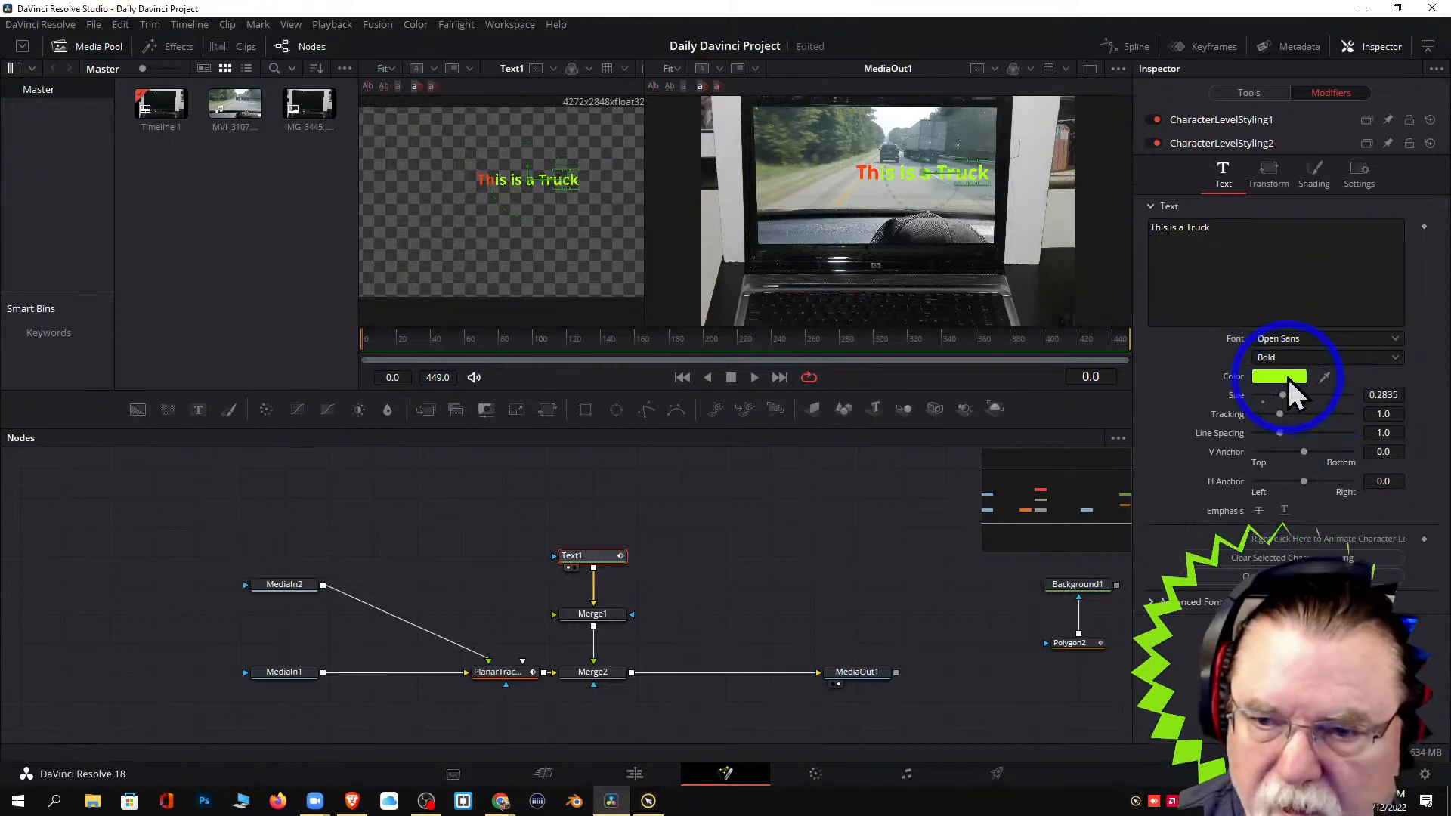
{"action": "left_click_drag", "start_coordinate": [842, 307], "coordinate": [860, 353]}
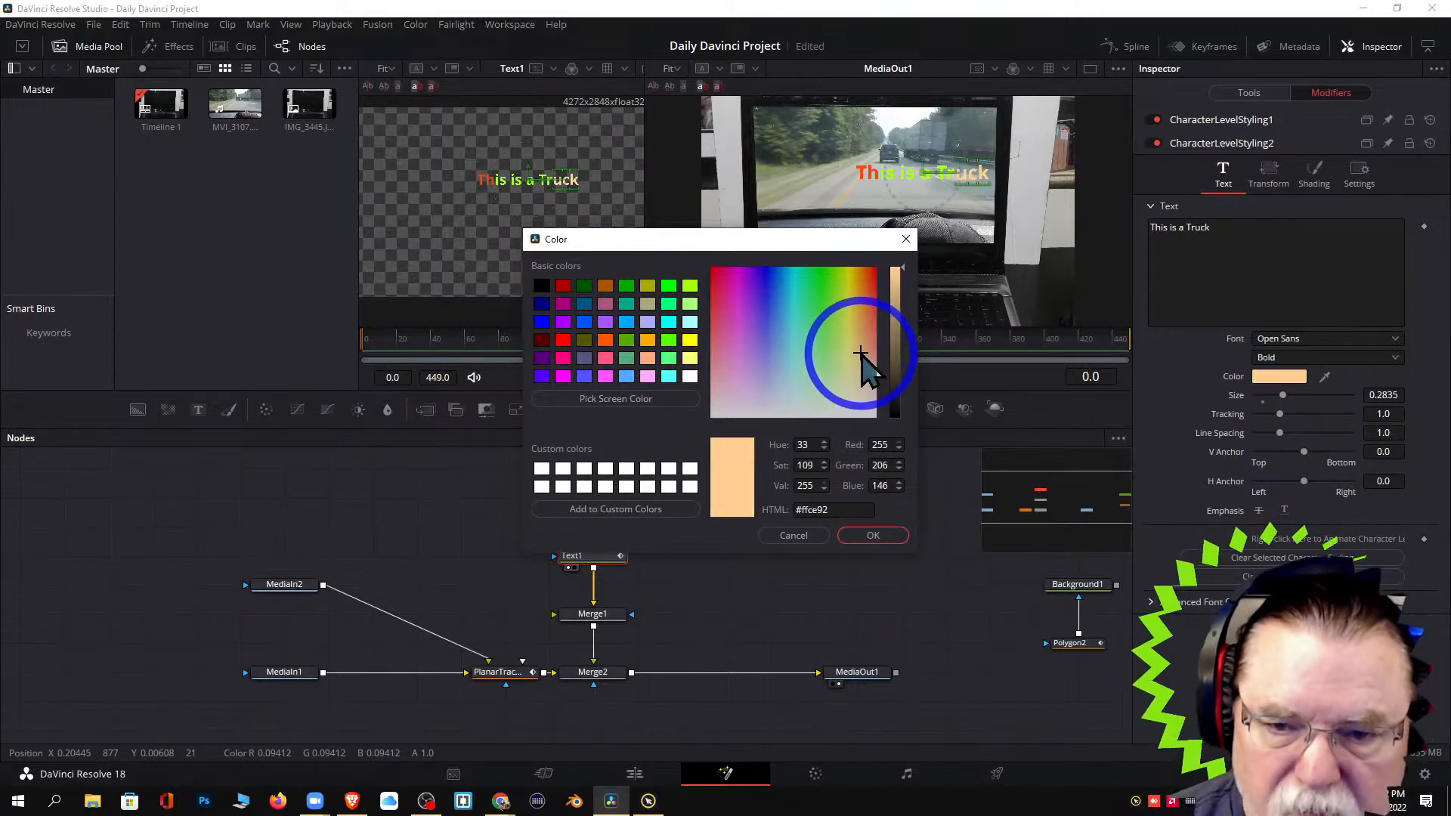
{"action": "left_click", "coordinate": [872, 533]}
Select the "u" in "Truck" and recolor it by sampling green from the text in the MediaOut1 viewer, closing the trial reminder.
{"action": "left_click", "coordinate": [582, 210]}
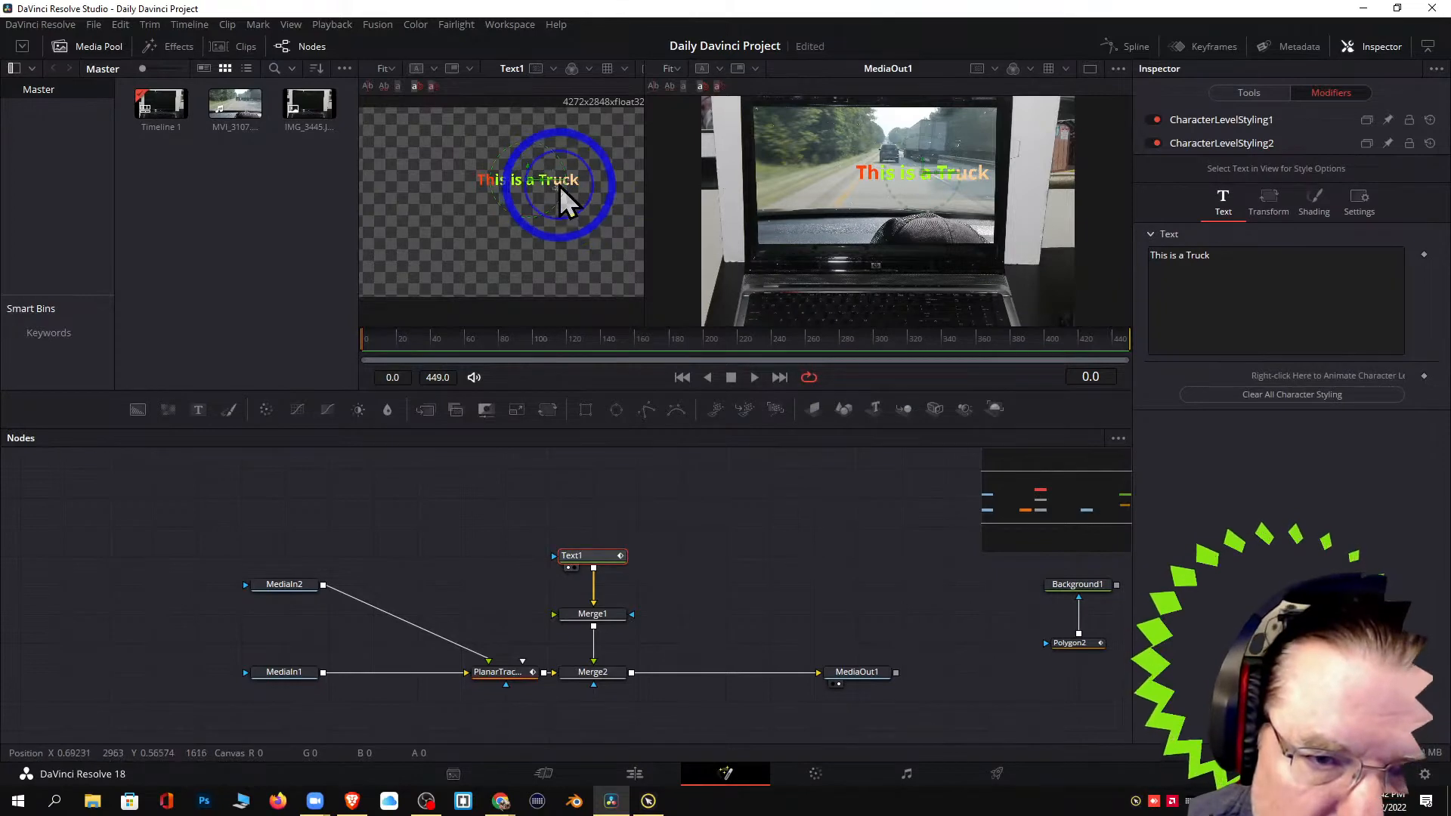
{"action": "left_click", "coordinate": [558, 188]}
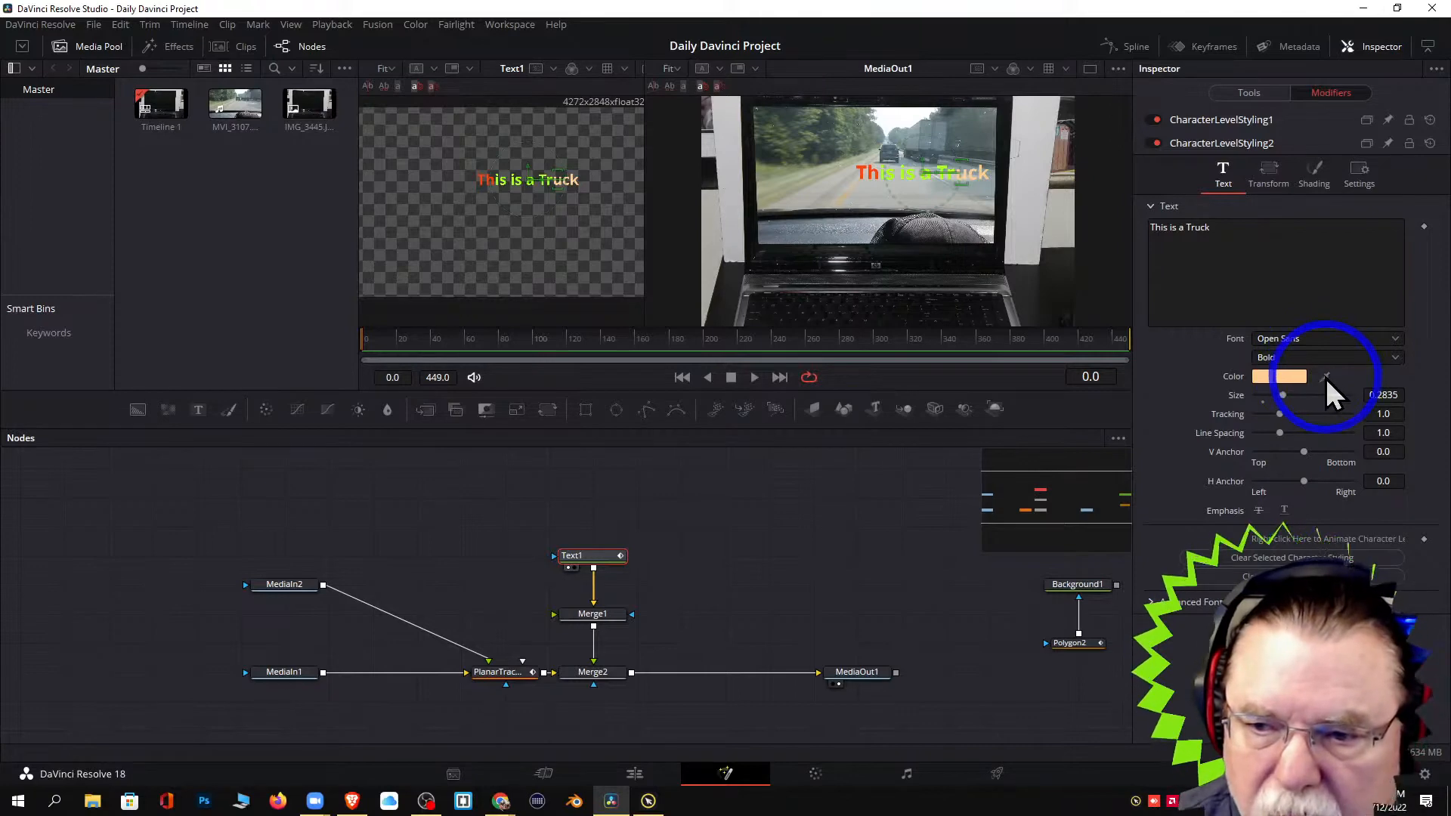
{"action": "left_click_drag", "start_coordinate": [1326, 377], "coordinate": [909, 182]}
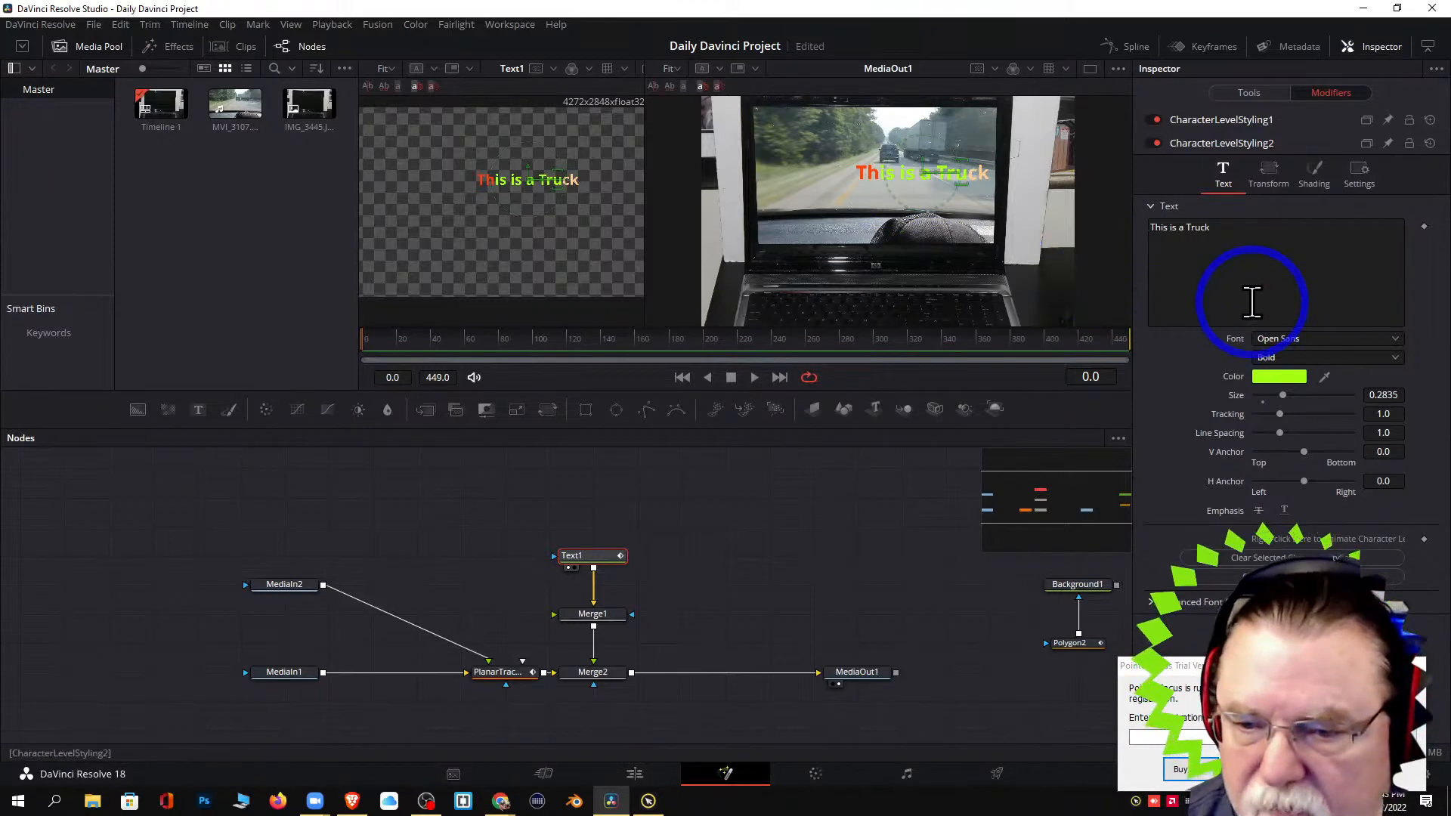
{"action": "left_click", "coordinate": [1409, 665]}
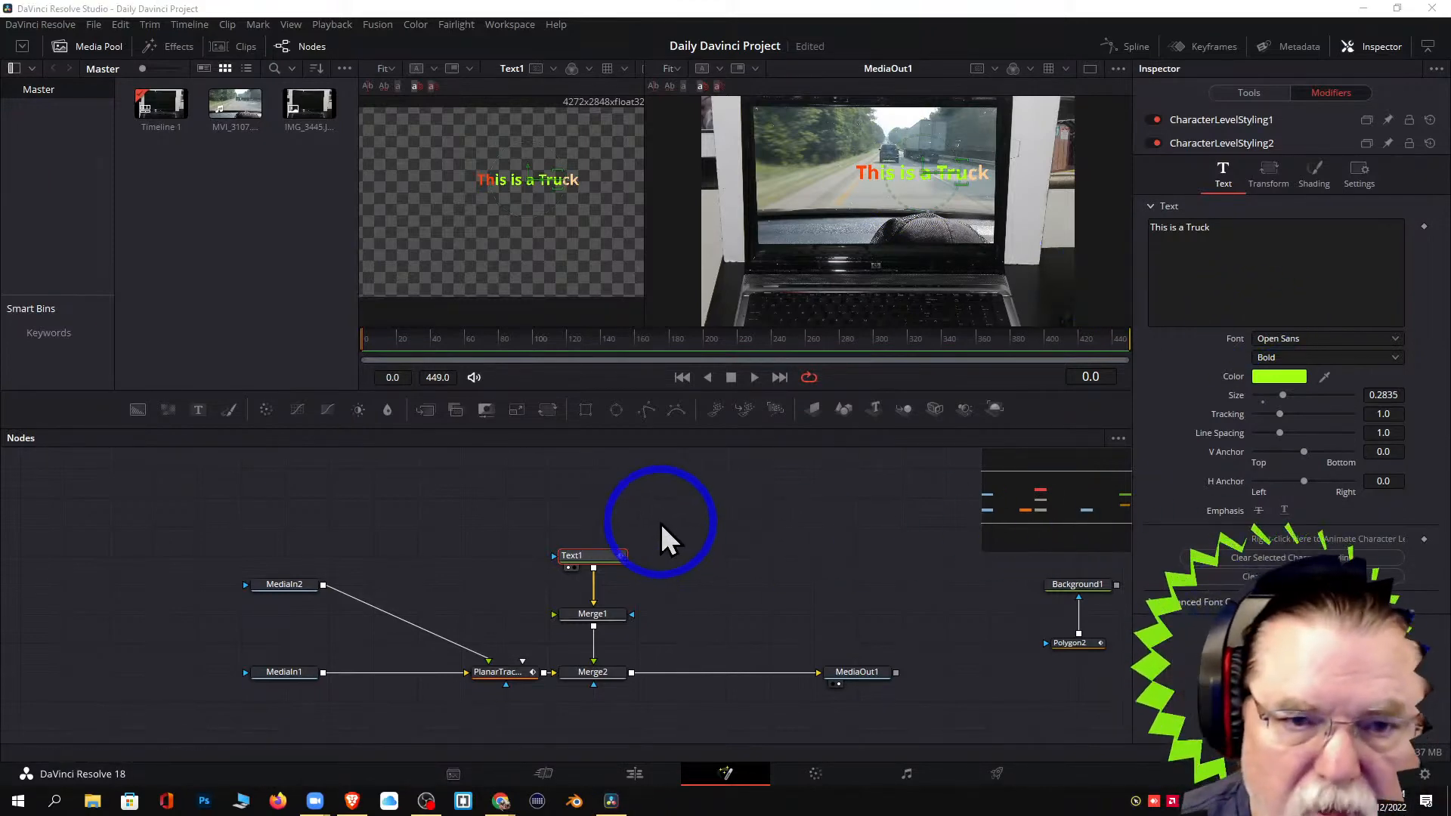
Review the multicolored text on the Edit page at 01:00:01:04, and try changing the clip's zoom before resetting it.
{"action": "left_click", "coordinate": [634, 772]}
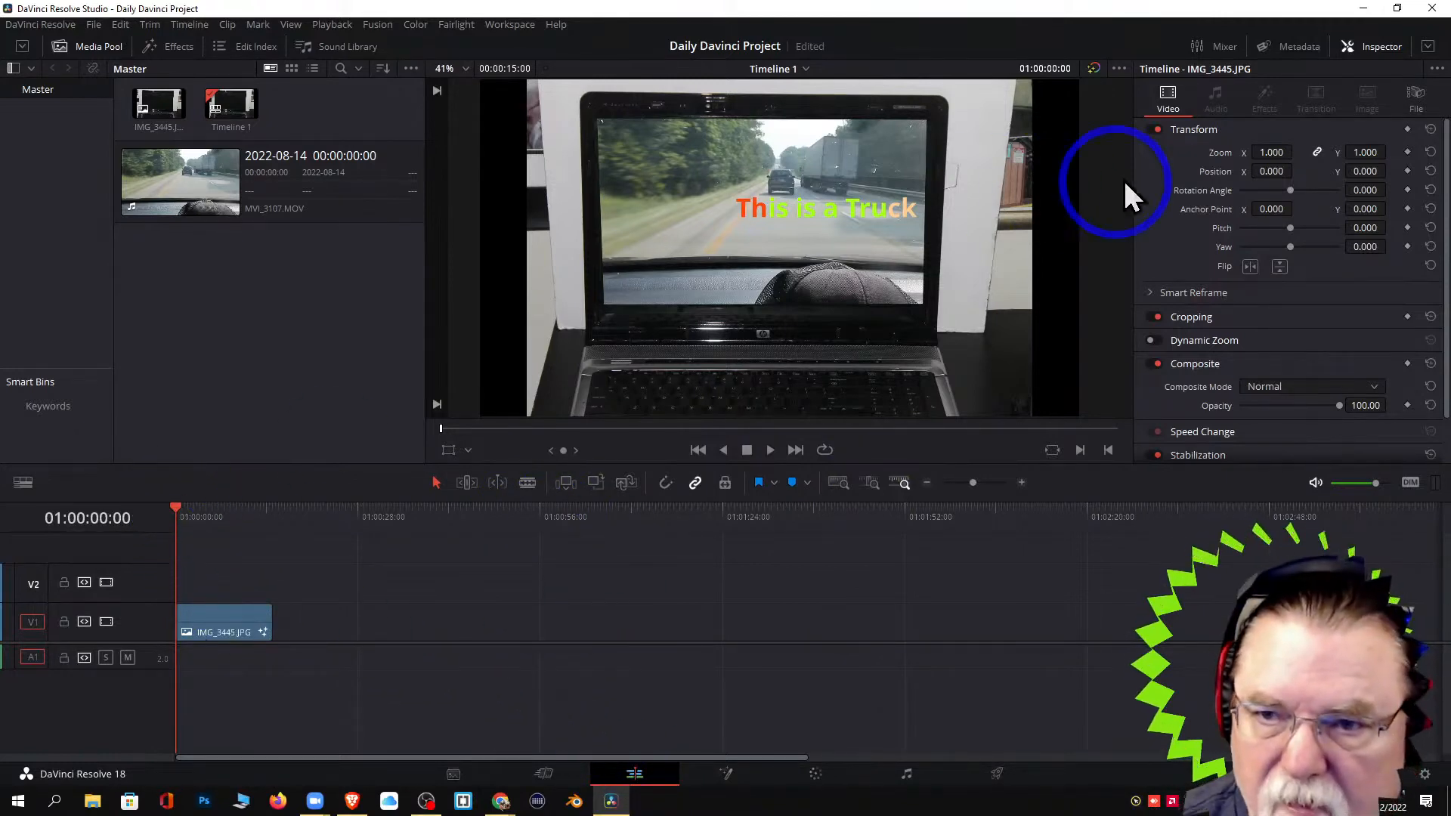
{"action": "mouse_move", "coordinate": [172, 502]}
{"action": "left_mouse_down"}
{"action": "mouse_move", "coordinate": [254, 507]}
{"action": "mouse_move", "coordinate": [183, 511]}
{"action": "left_mouse_up"}
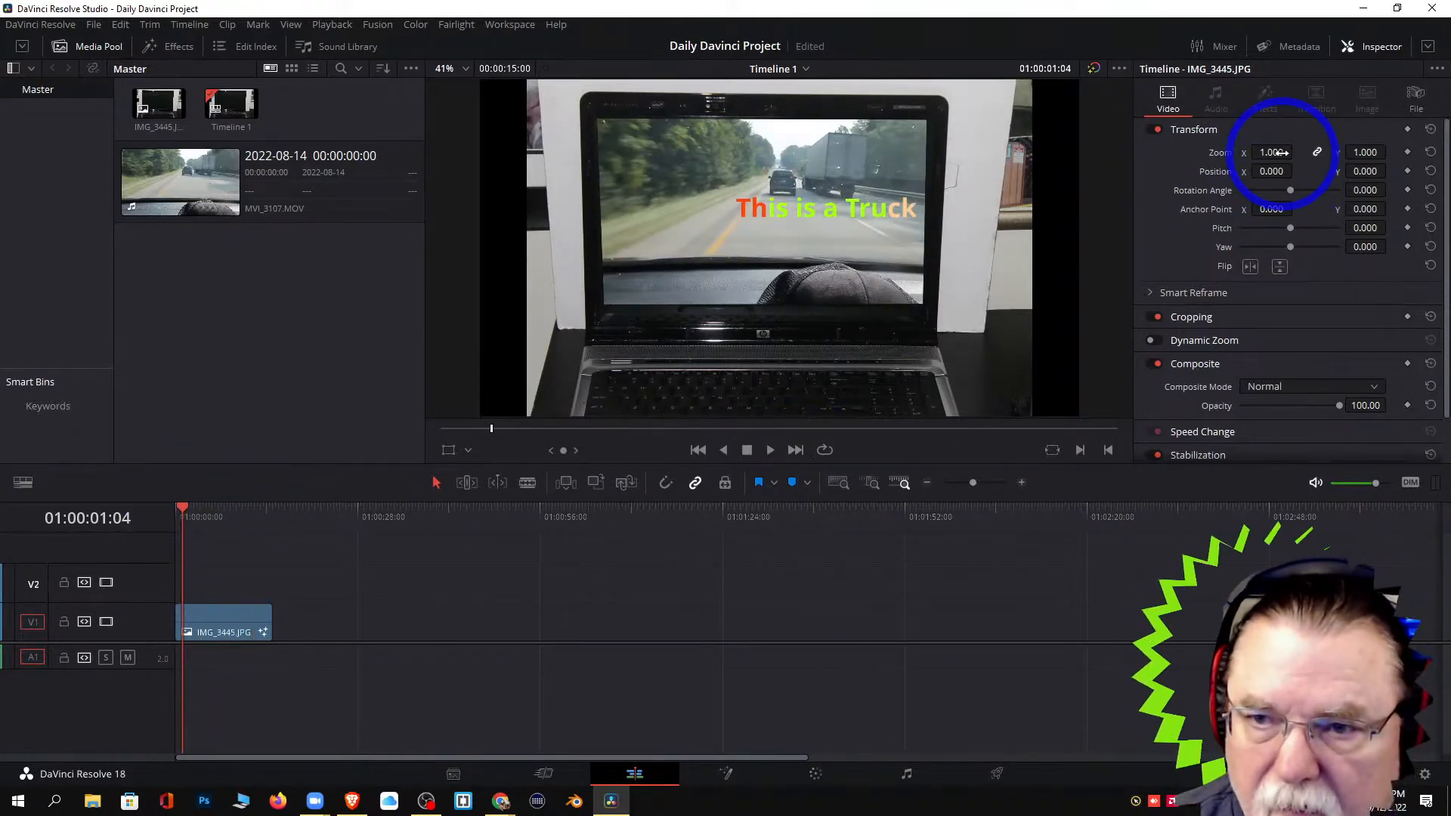
{"action": "left_click_drag", "start_coordinate": [1282, 153], "coordinate": [1243, 162]}
{"action": "left_click", "coordinate": [1430, 151]}
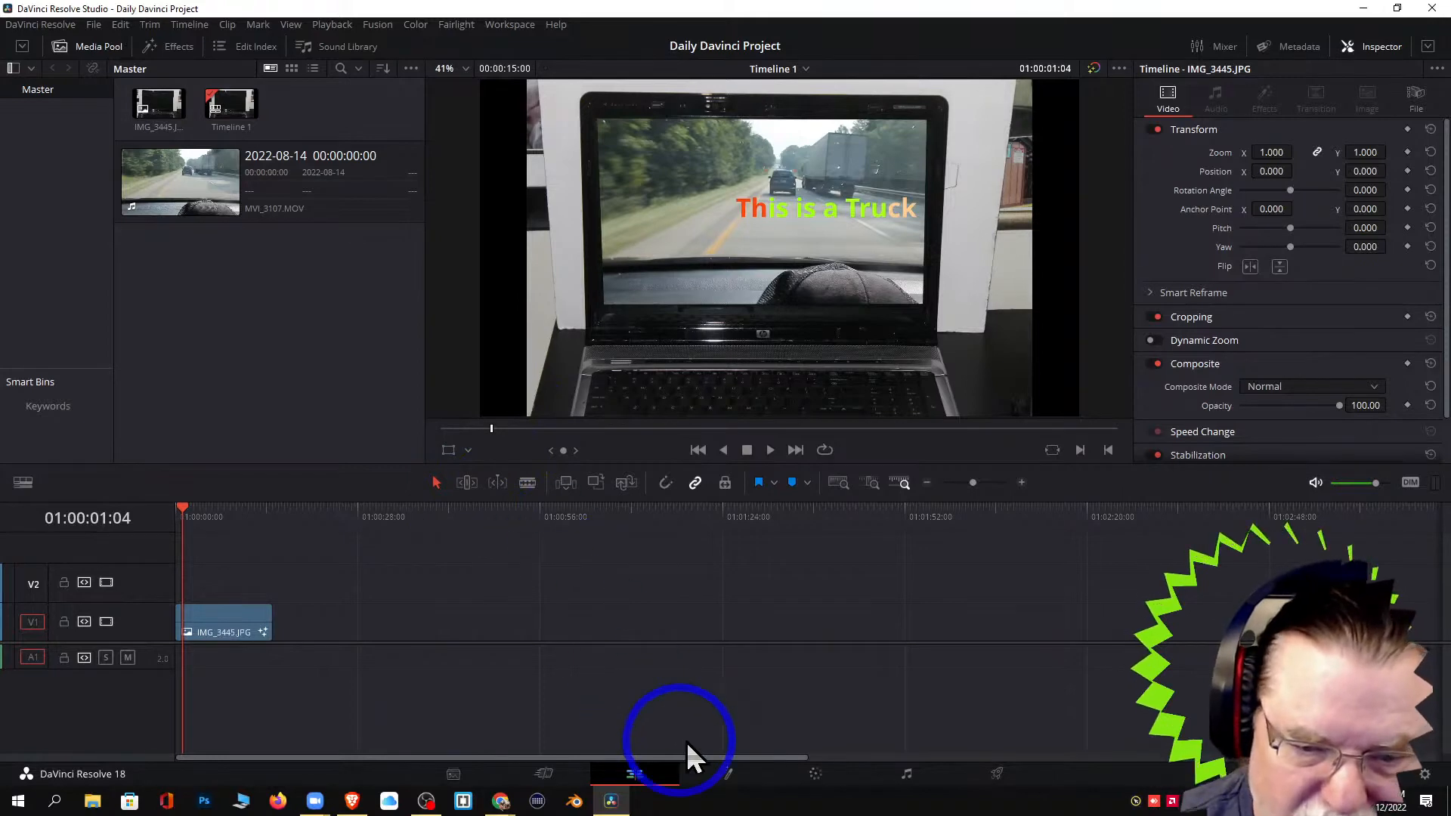
Return to the Fusion composition and reduce the size of the Text1 lettering to 0.2638.
{"action": "left_click", "coordinate": [726, 772]}
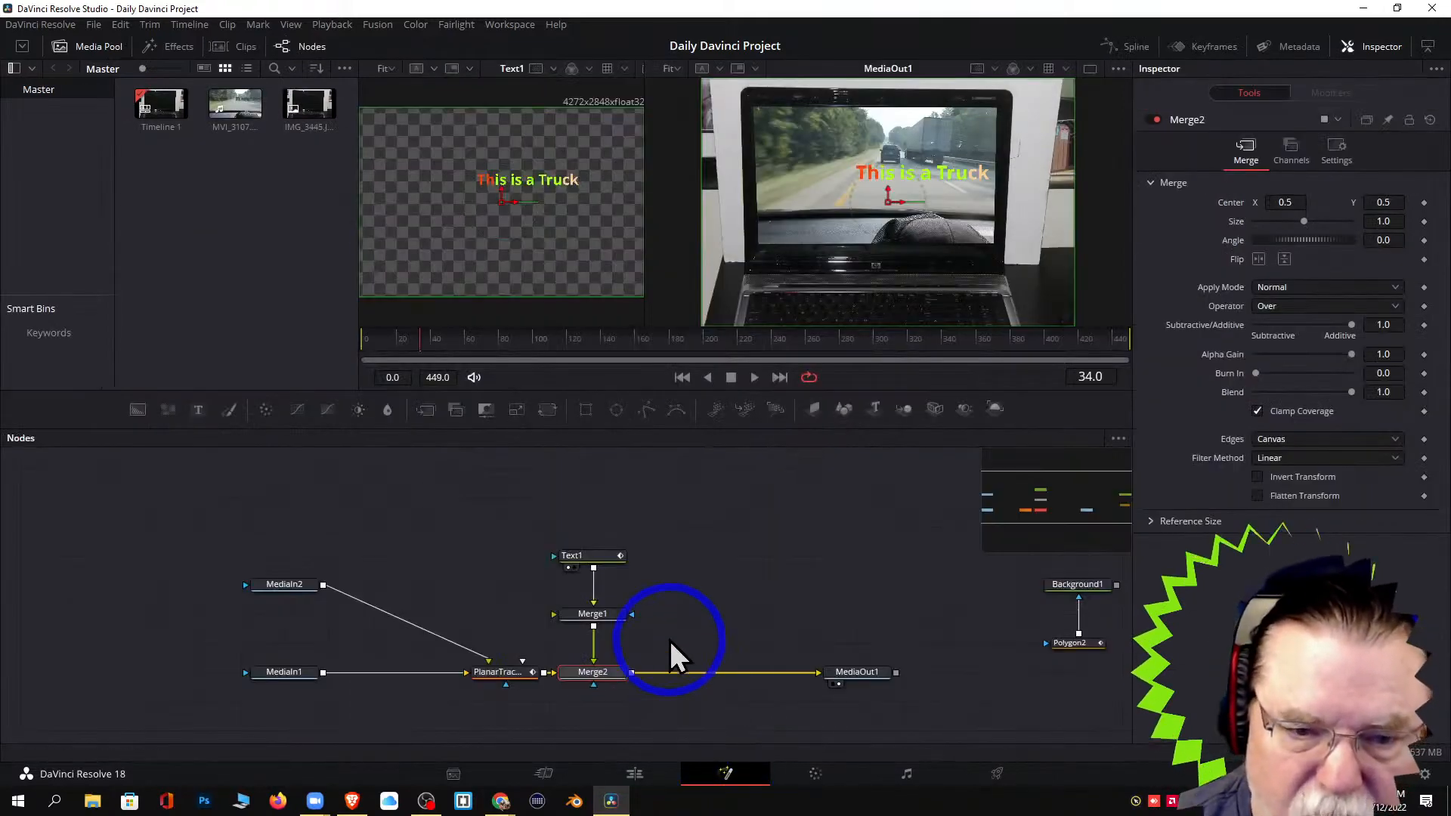
{"action": "left_click", "coordinate": [582, 557]}
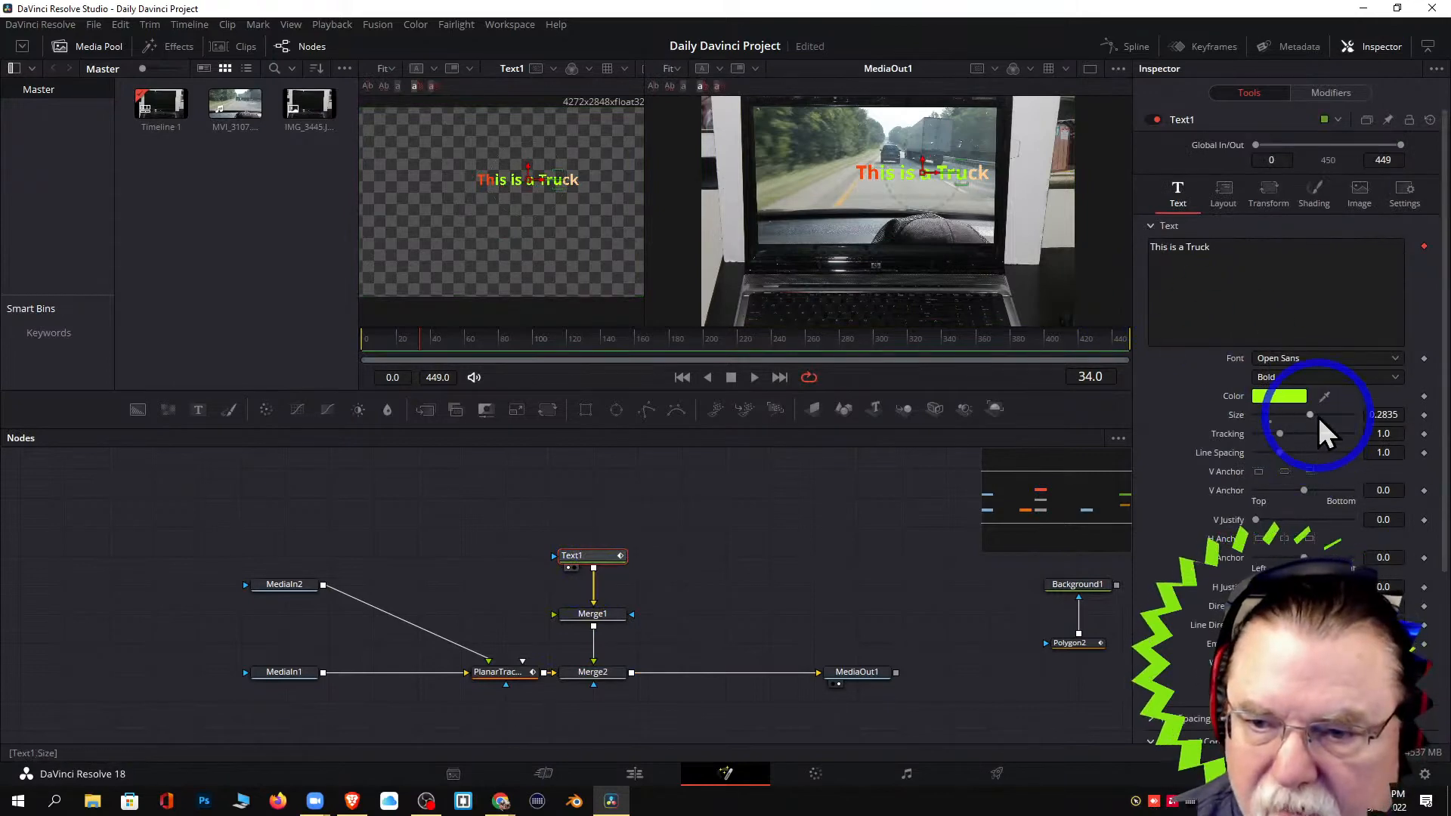
{"action": "mouse_move", "coordinate": [1311, 414]}
{"action": "left_mouse_down"}
{"action": "mouse_move", "coordinate": [1298, 413]}
{"action": "mouse_move", "coordinate": [1331, 416]}
{"action": "mouse_move", "coordinate": [1308, 416]}
{"action": "left_mouse_up"}
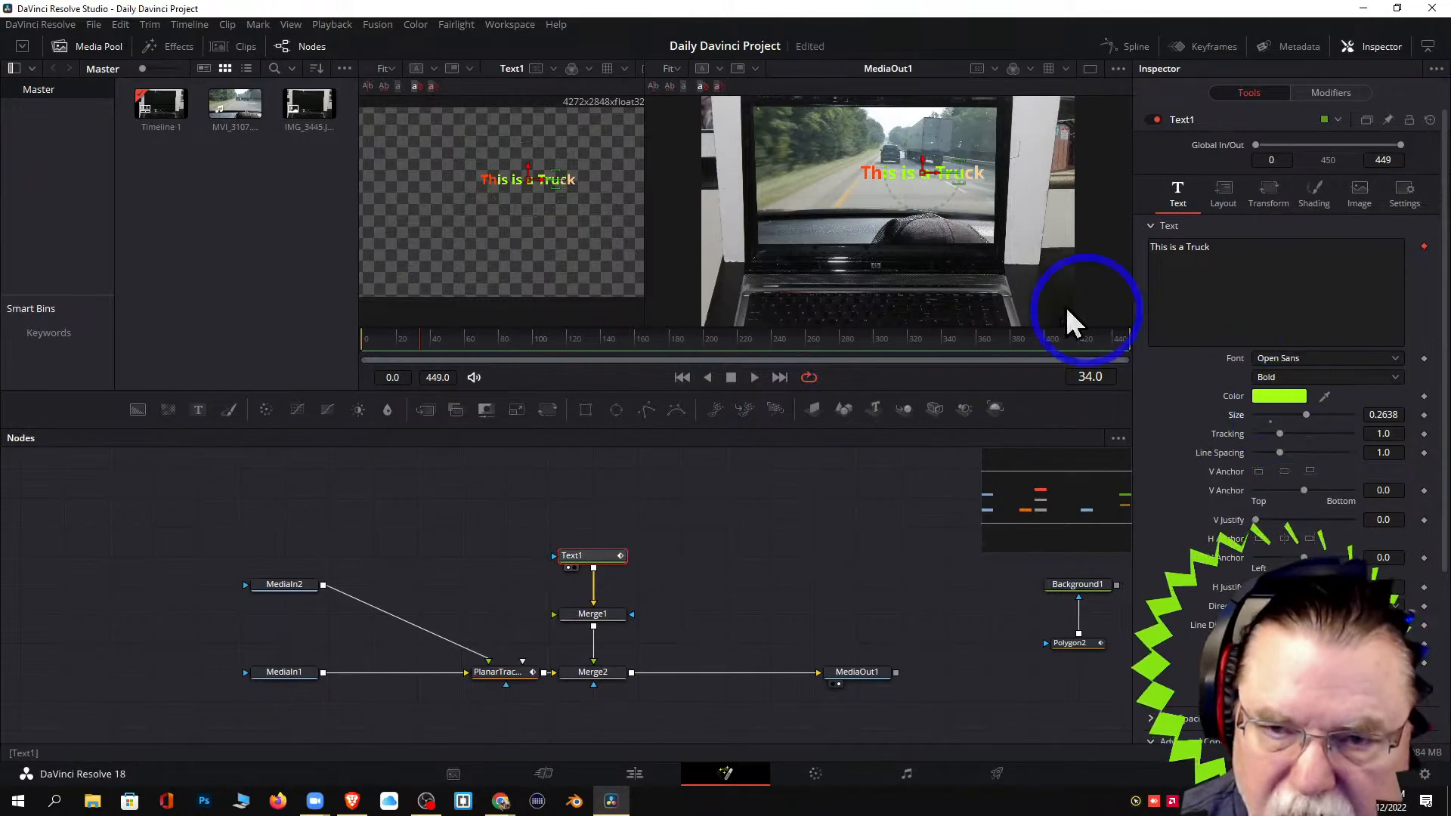
Import Zoom Cam Circle.png from the Downloads folder into the media pool.
{"action": "left_click", "coordinate": [593, 614]}
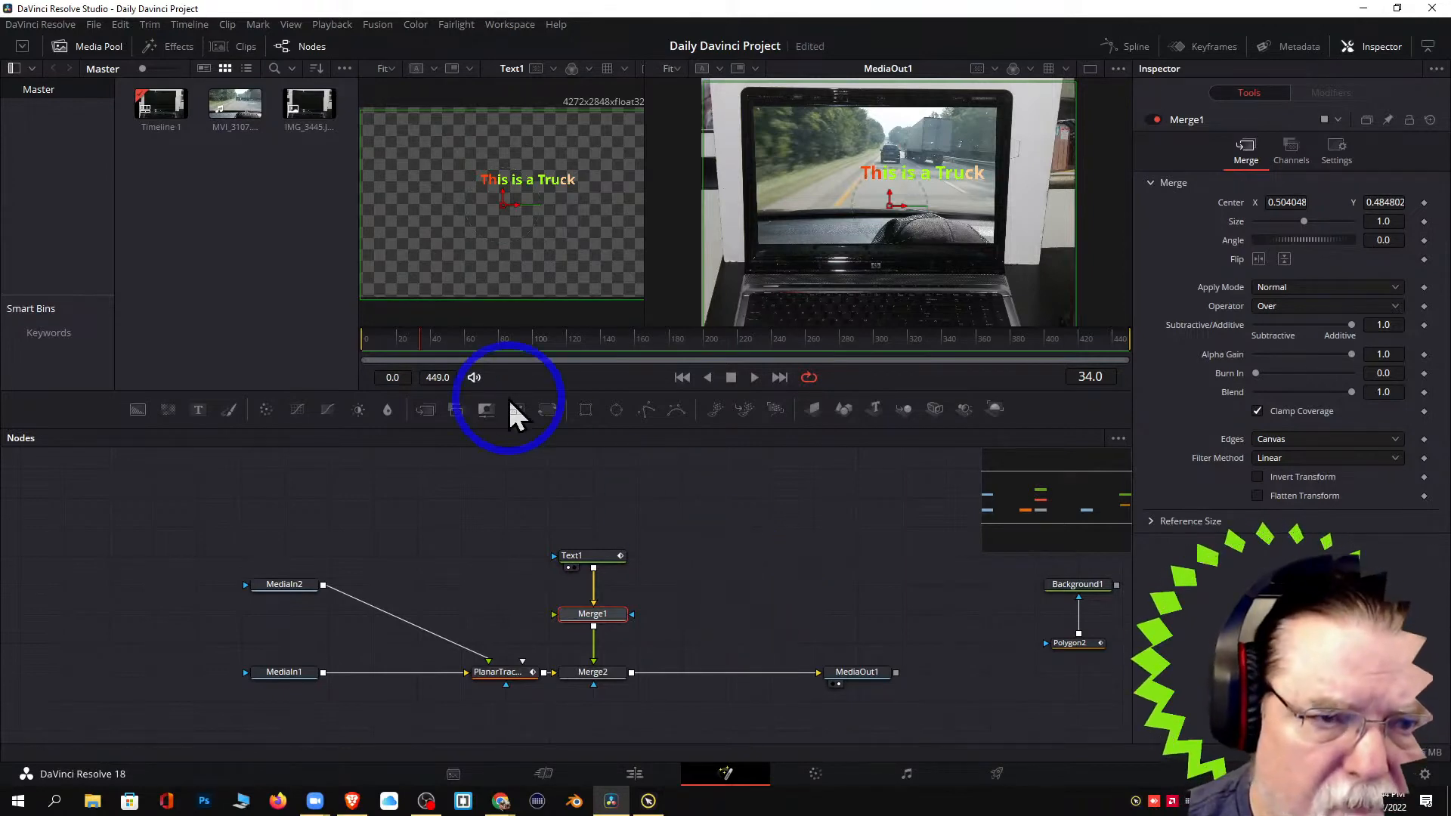
{"action": "right_click", "coordinate": [212, 215]}
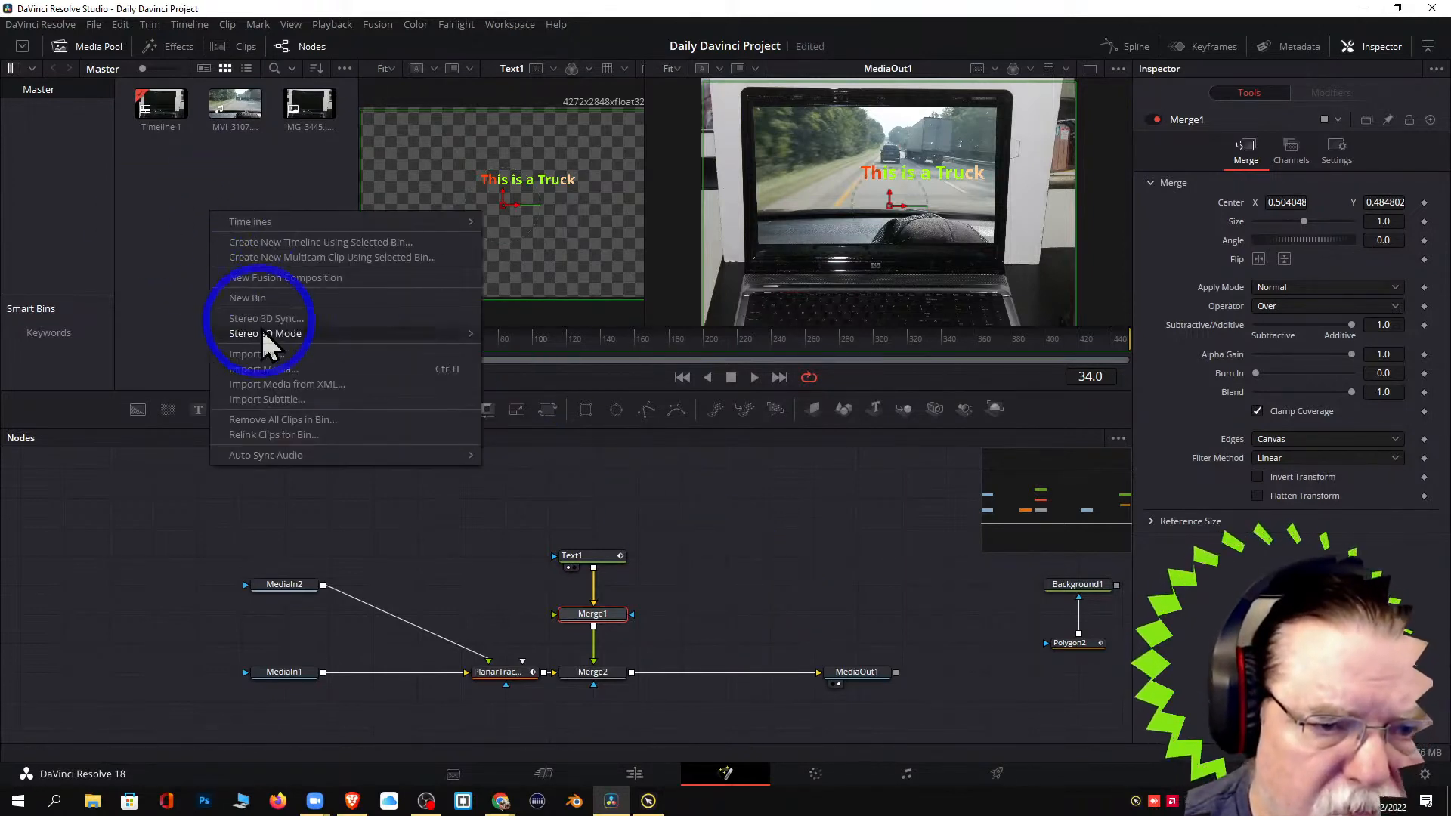
{"action": "left_click", "coordinate": [273, 371]}
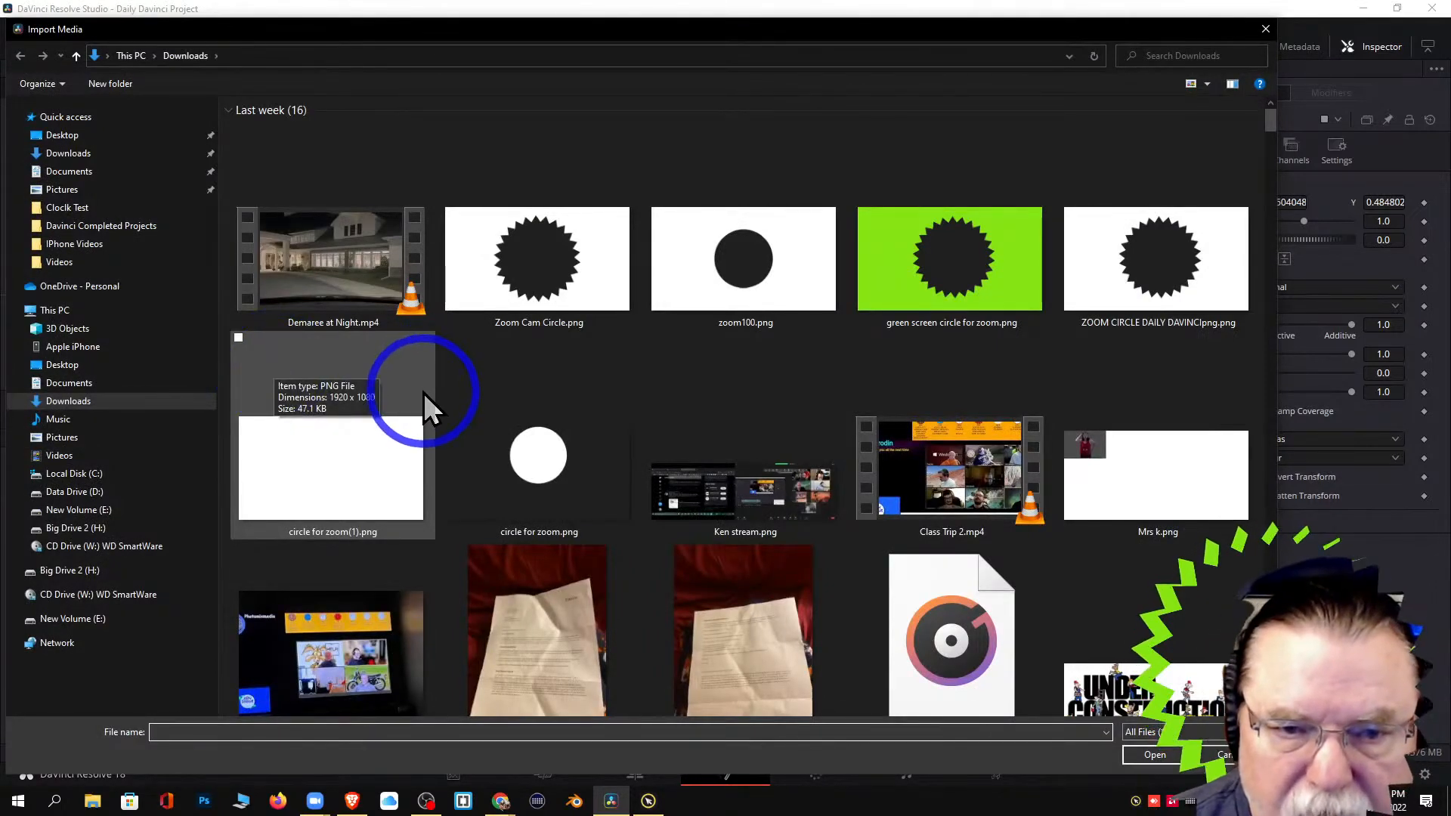
{"action": "left_click", "coordinate": [540, 314]}
{"action": "left_click", "coordinate": [1168, 758]}
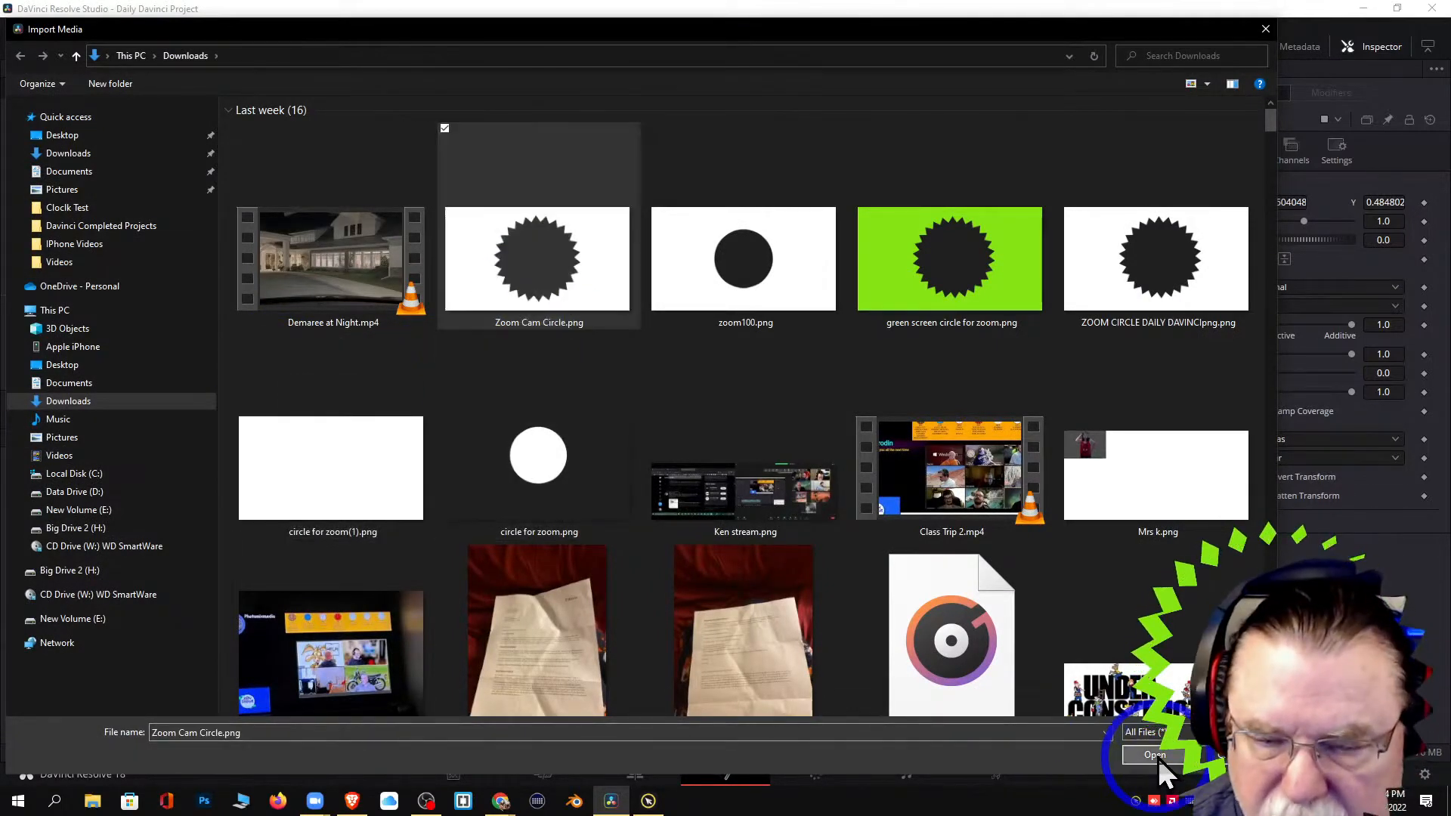
Add Zoom Cam Circle.png to the node graph, view it alone, and connect it to the planar tracker's mask input.
{"action": "left_click_drag", "start_coordinate": [169, 109], "coordinate": [306, 532]}
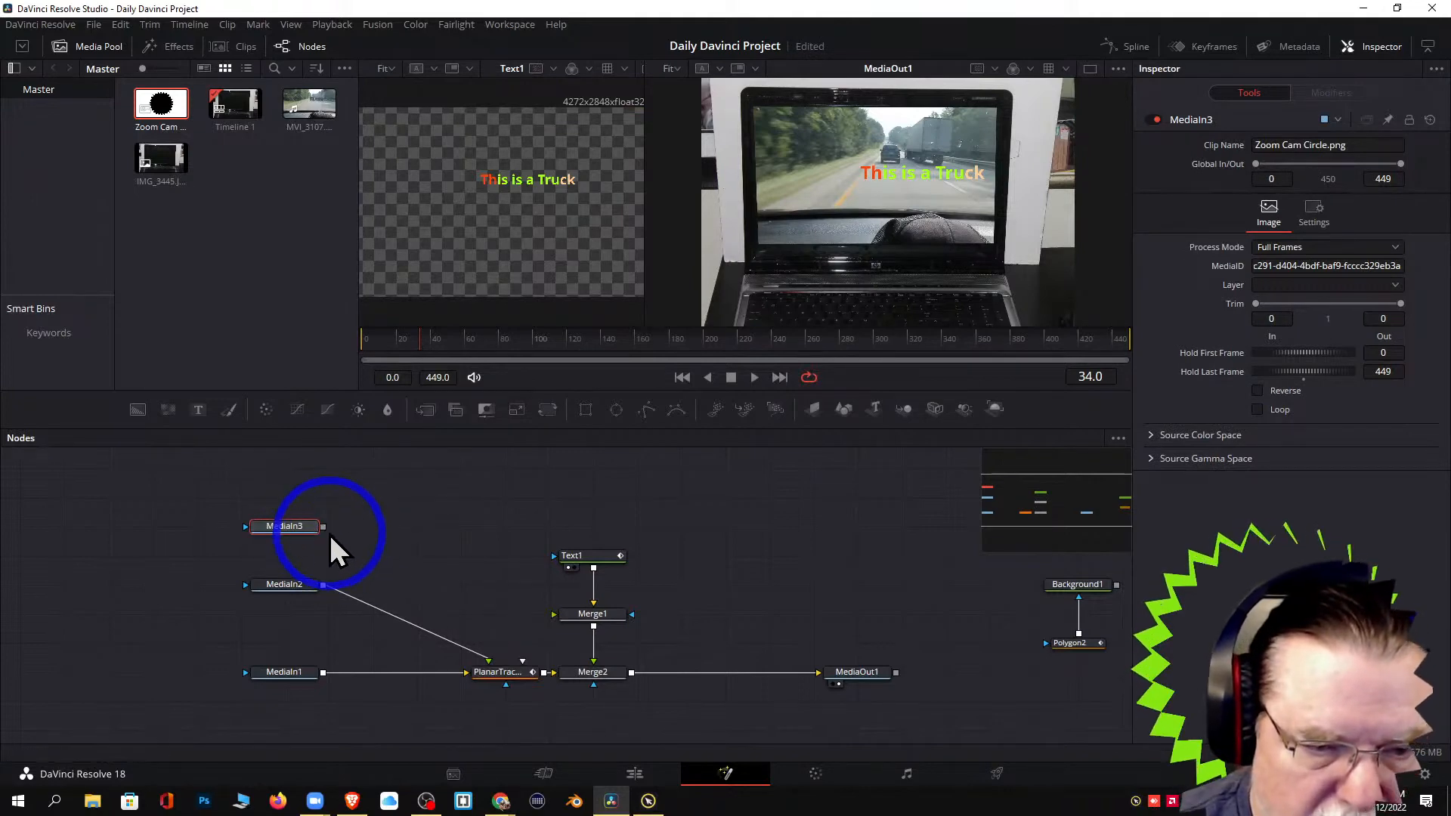
{"action": "left_click", "coordinate": [262, 539]}
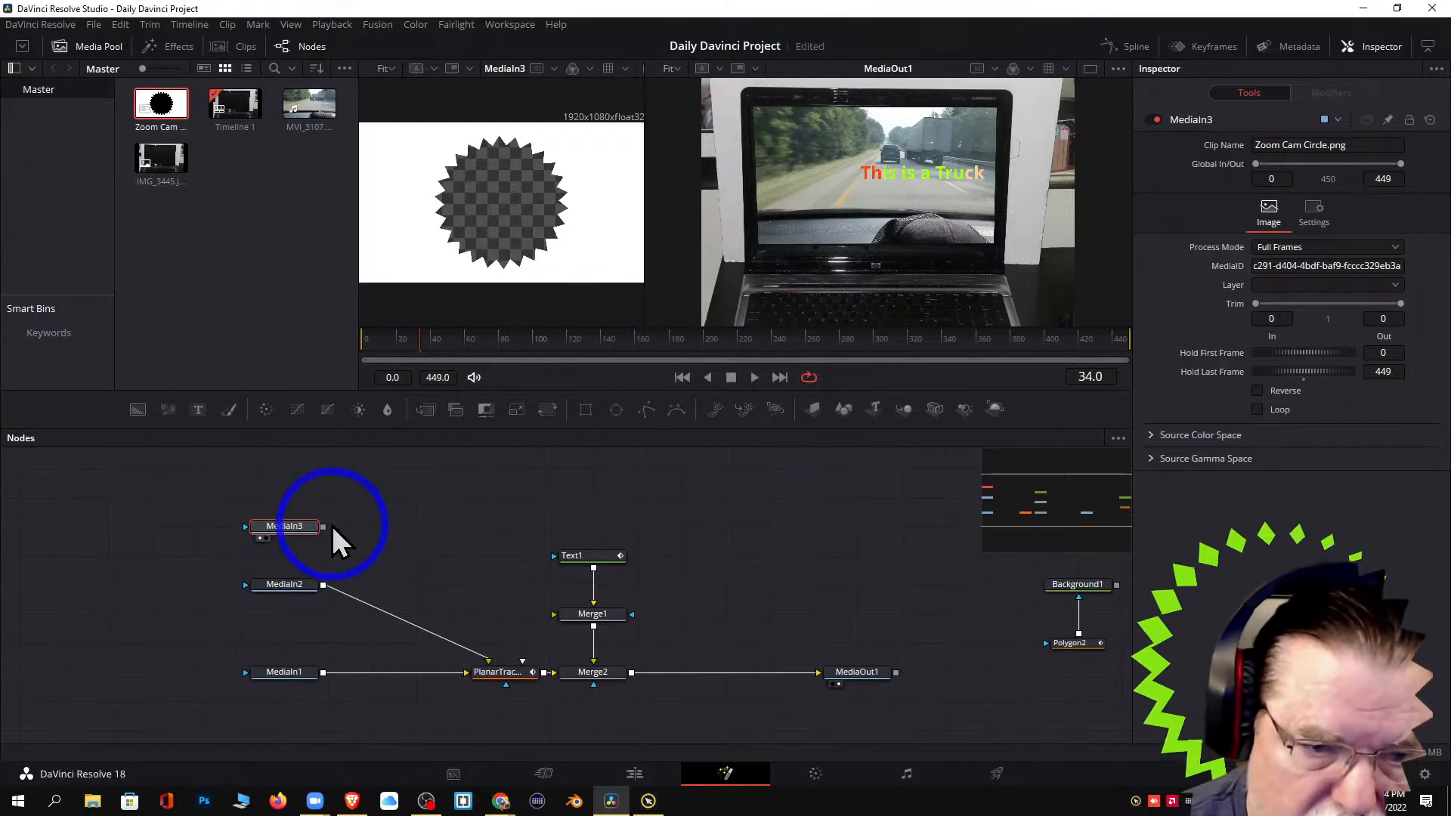
{"action": "left_click_drag", "start_coordinate": [323, 528], "coordinate": [521, 673]}
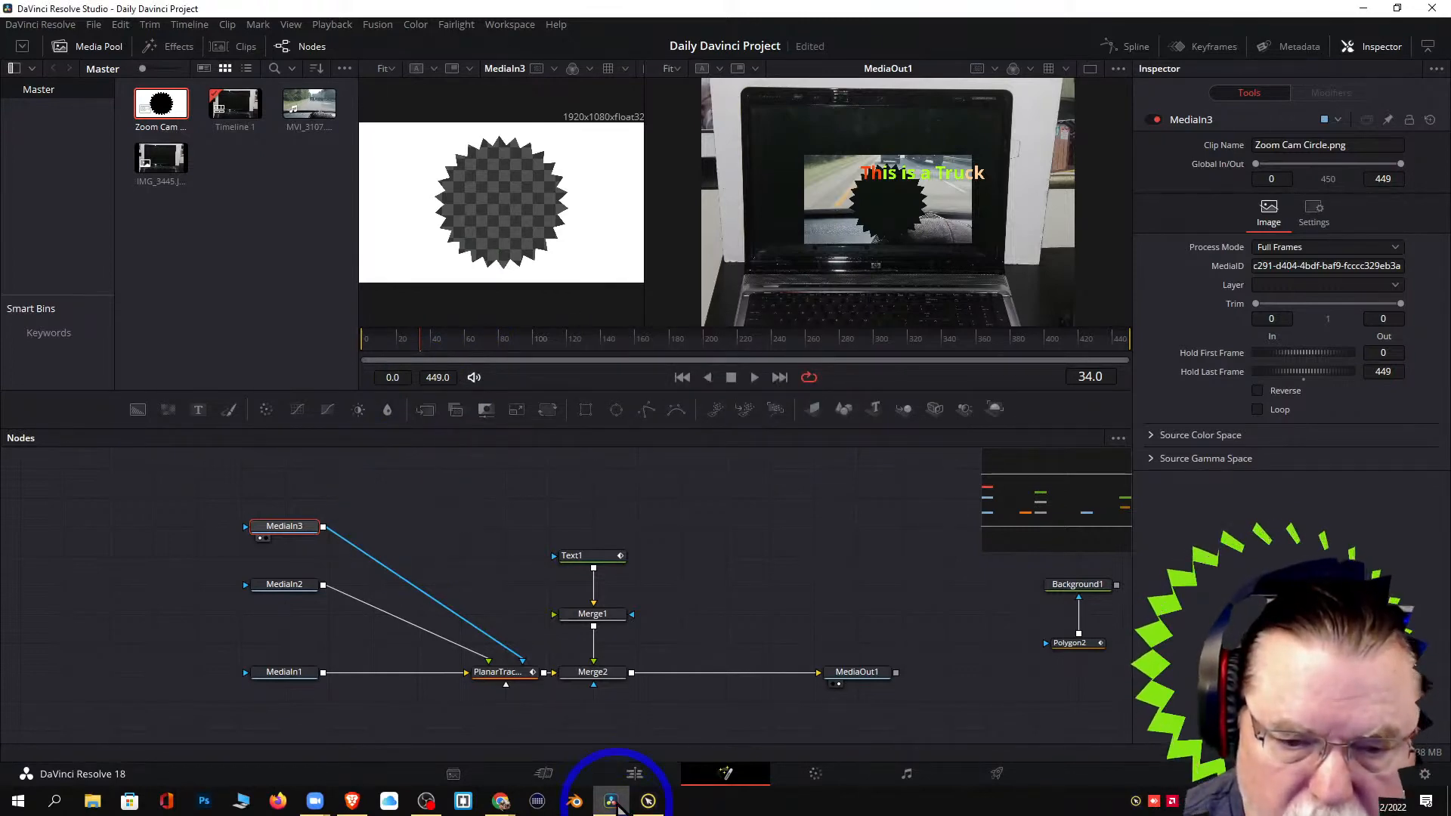
Play the masked composite on the Edit page, and disconnect MediaIn3 from the planar tracker in Fusion.
{"action": "left_click", "coordinate": [637, 778]}
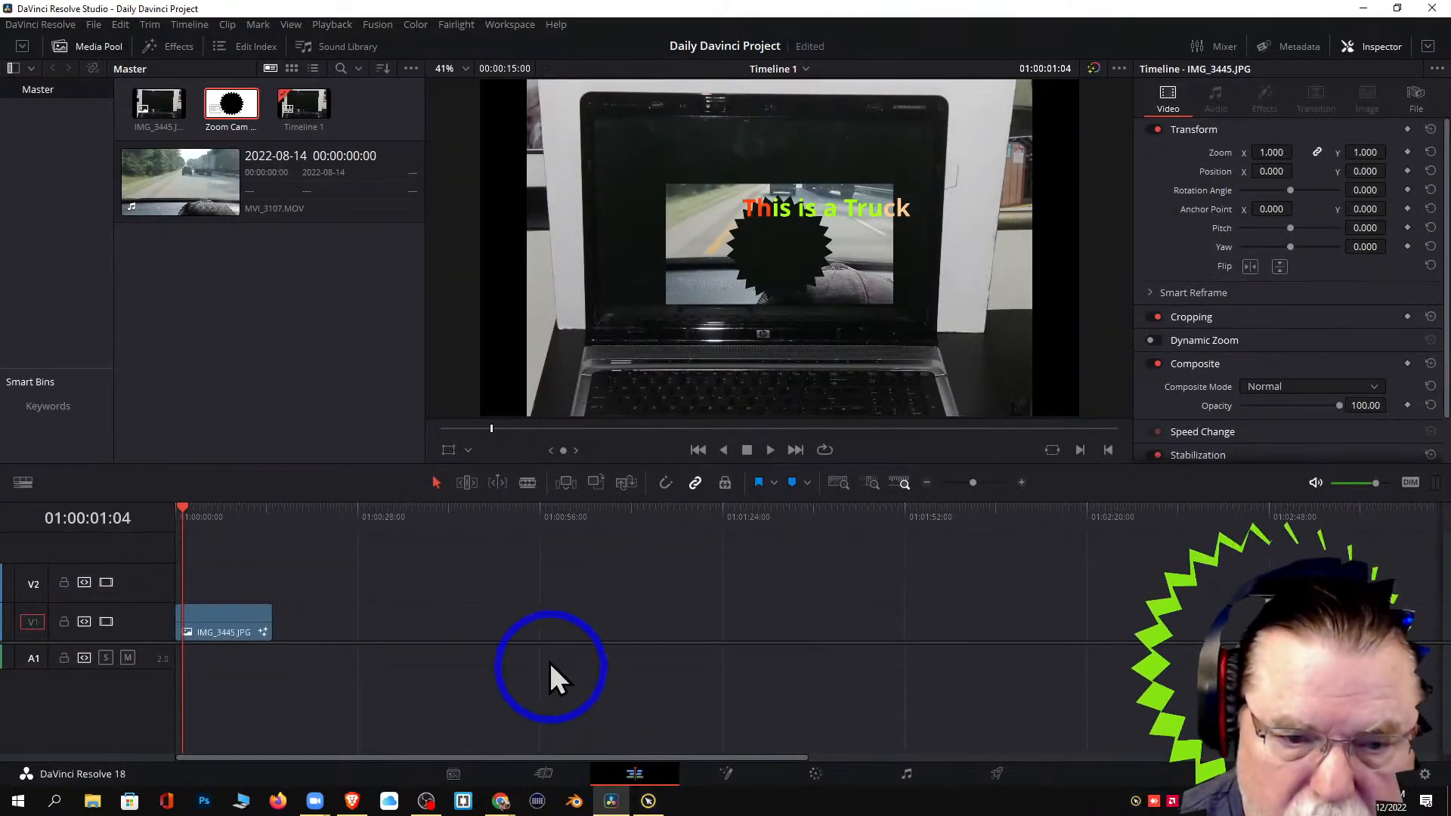
{"action": "left_click", "coordinate": [769, 451]}
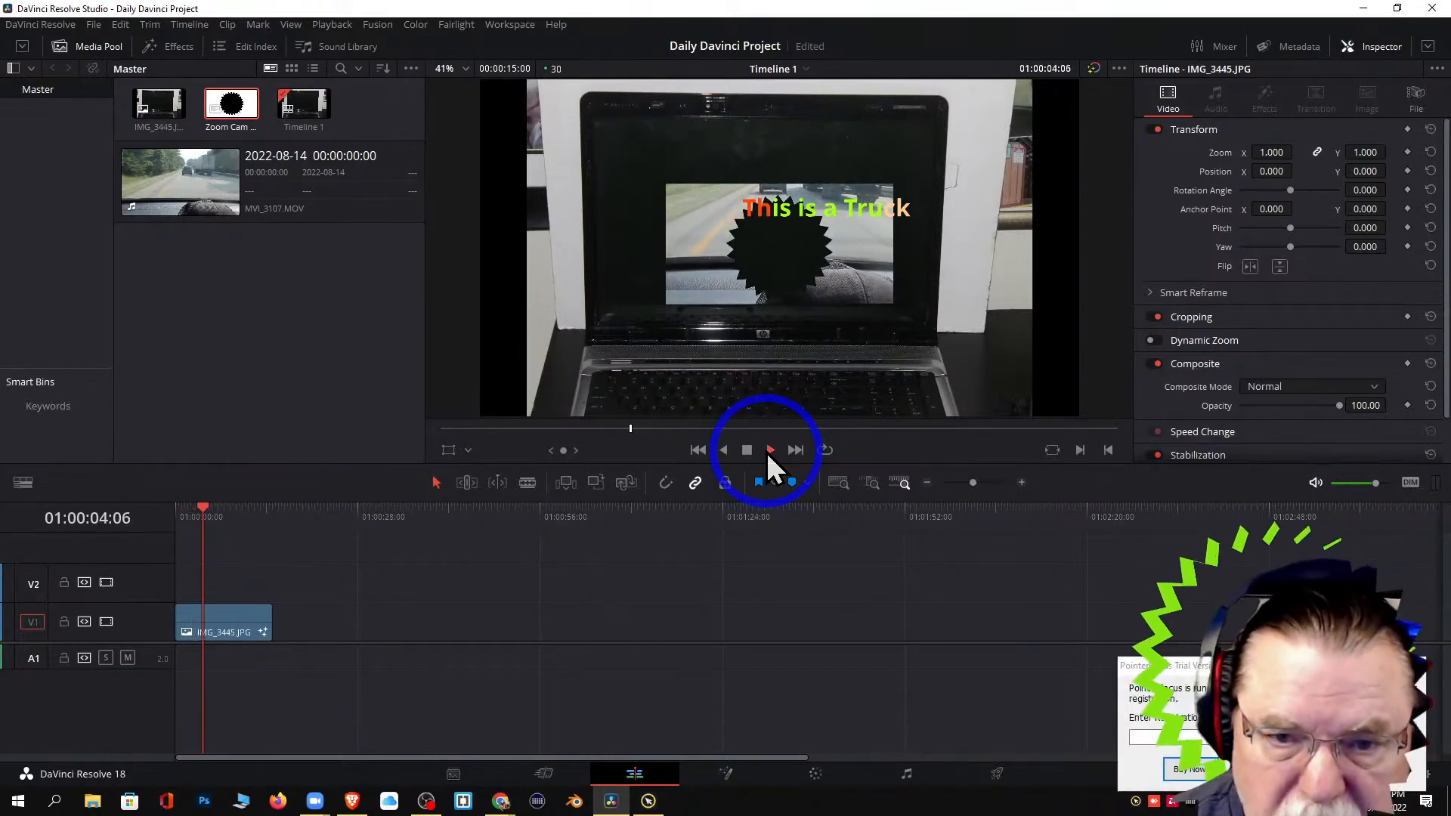
{"action": "left_click", "coordinate": [725, 774]}
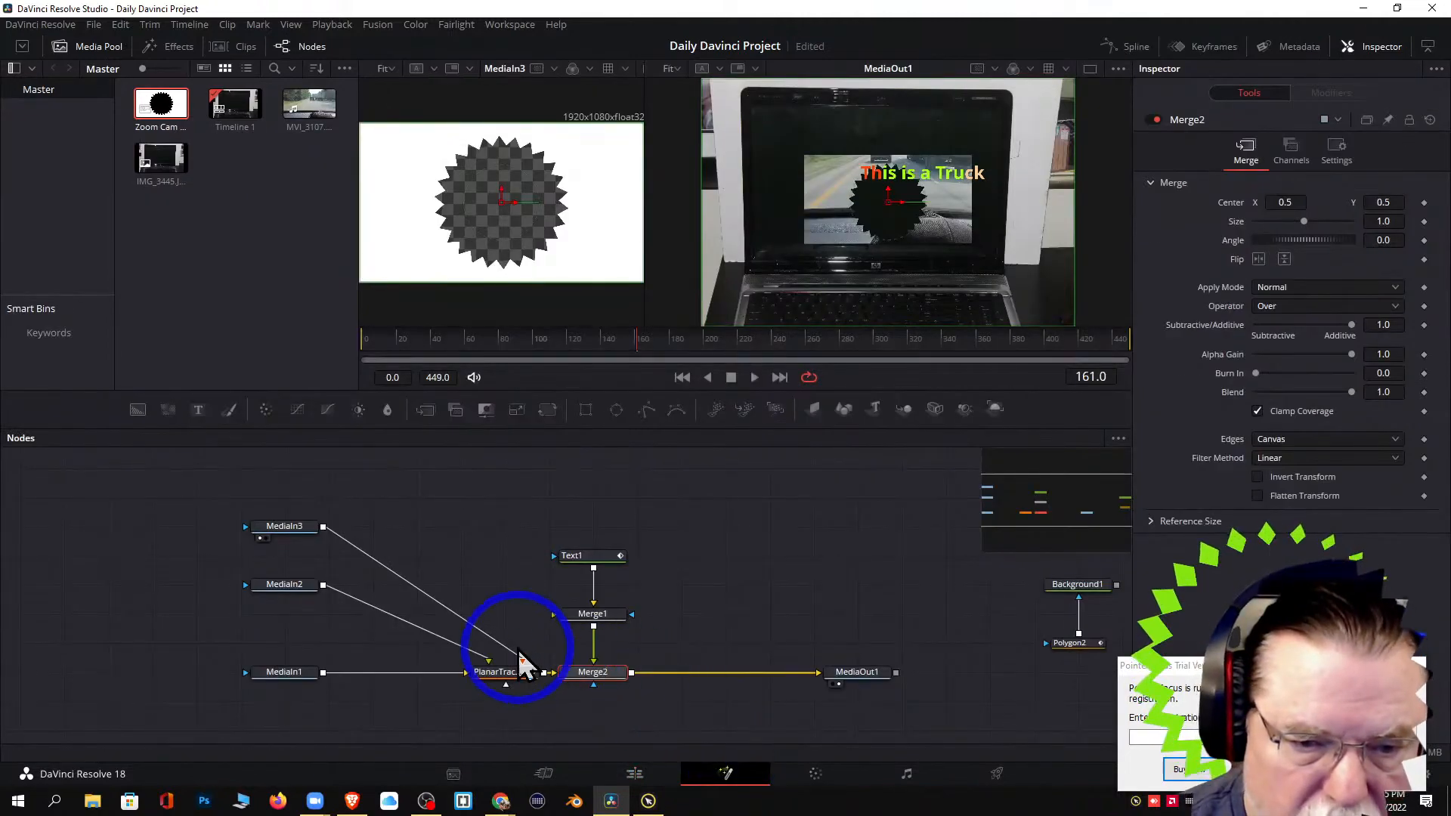
{"action": "left_click_drag", "start_coordinate": [514, 665], "coordinate": [407, 566]}
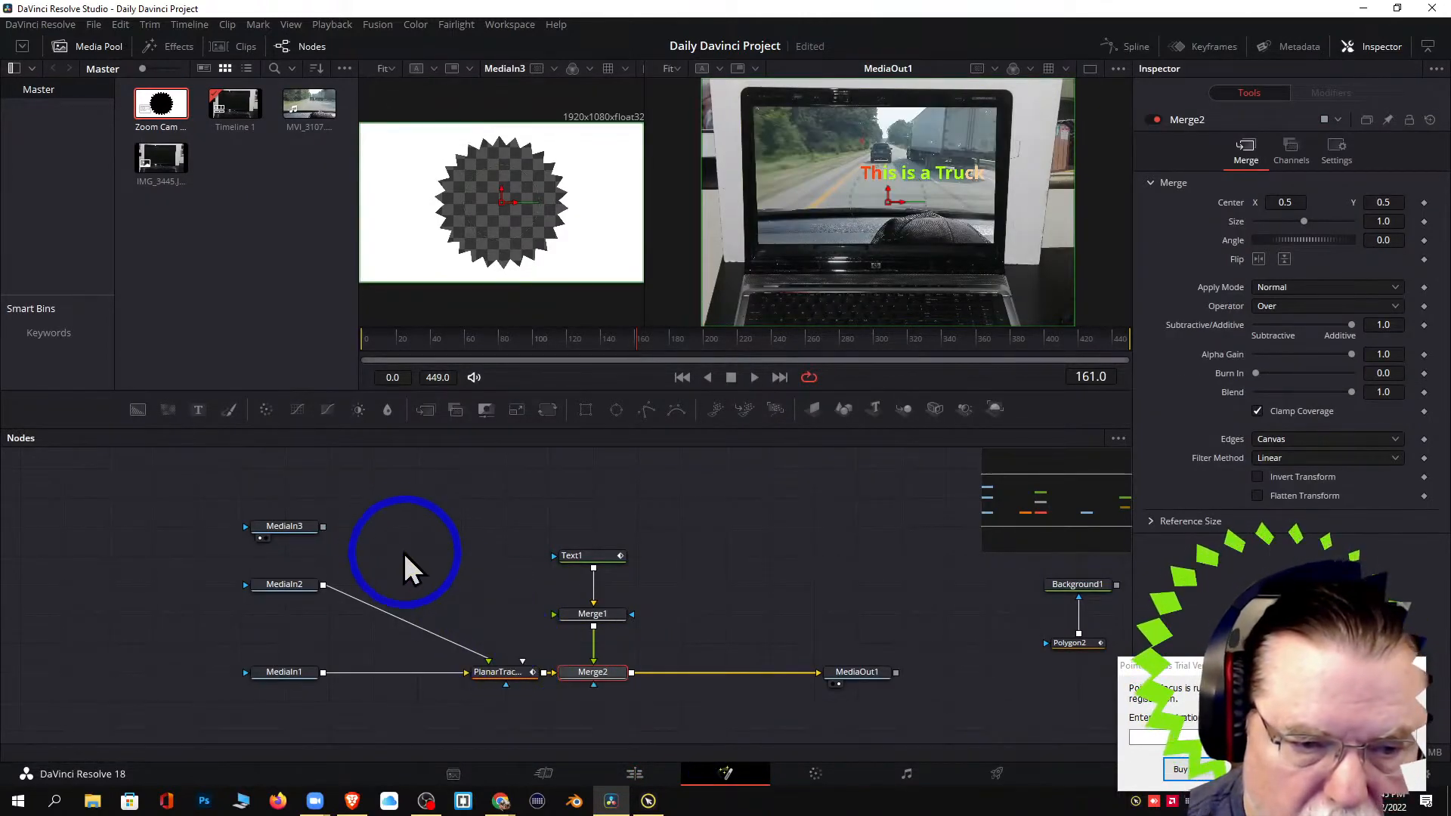
Merge MediaIn3 over MediaIn2, set the new merge's center to X 0.791 and Y 0.685, and check the Edit page output.
{"action": "left_click_drag", "start_coordinate": [324, 527], "coordinate": [325, 591]}
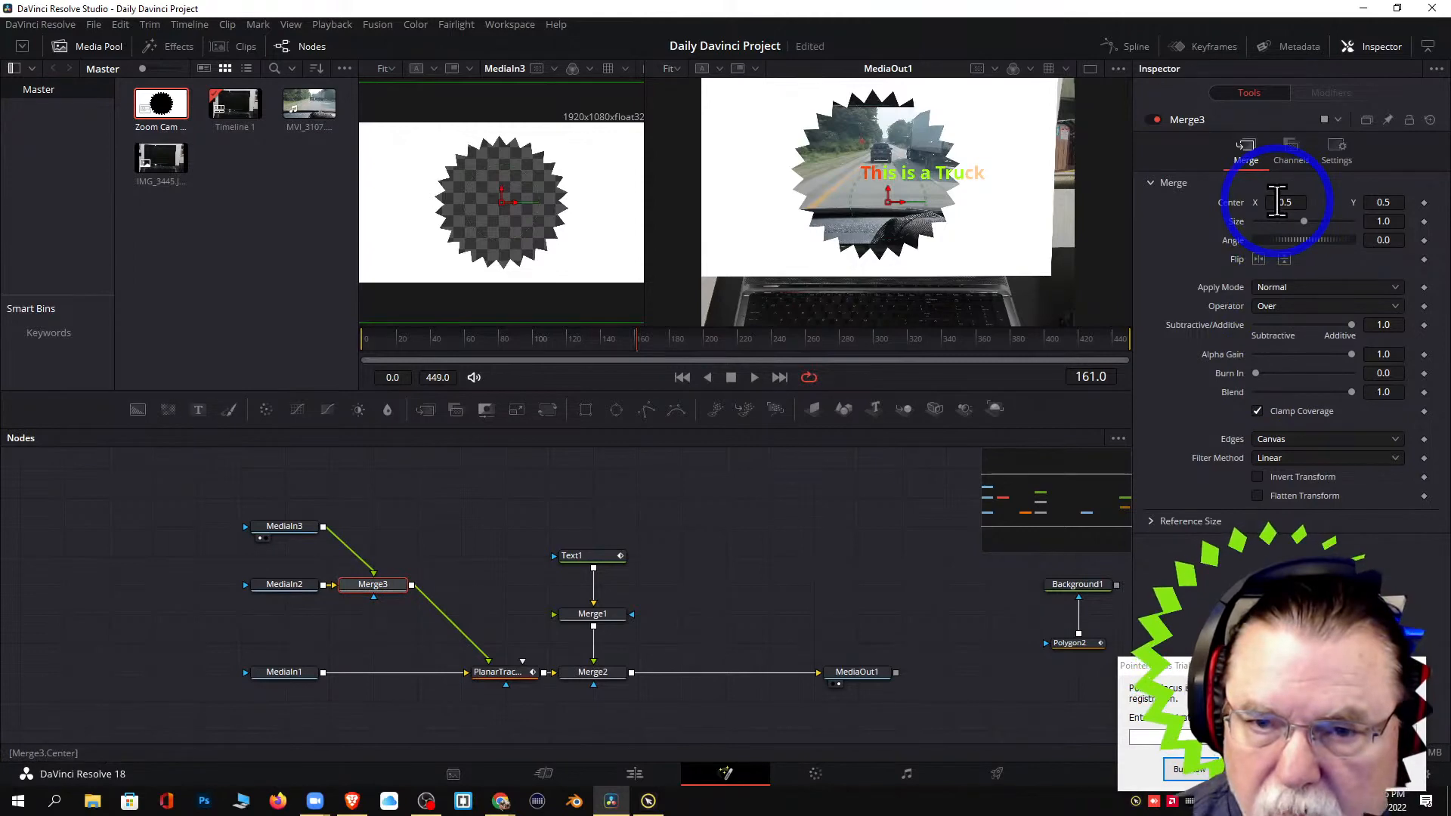
{"action": "left_click_drag", "start_coordinate": [1277, 203], "coordinate": [781, 191]}
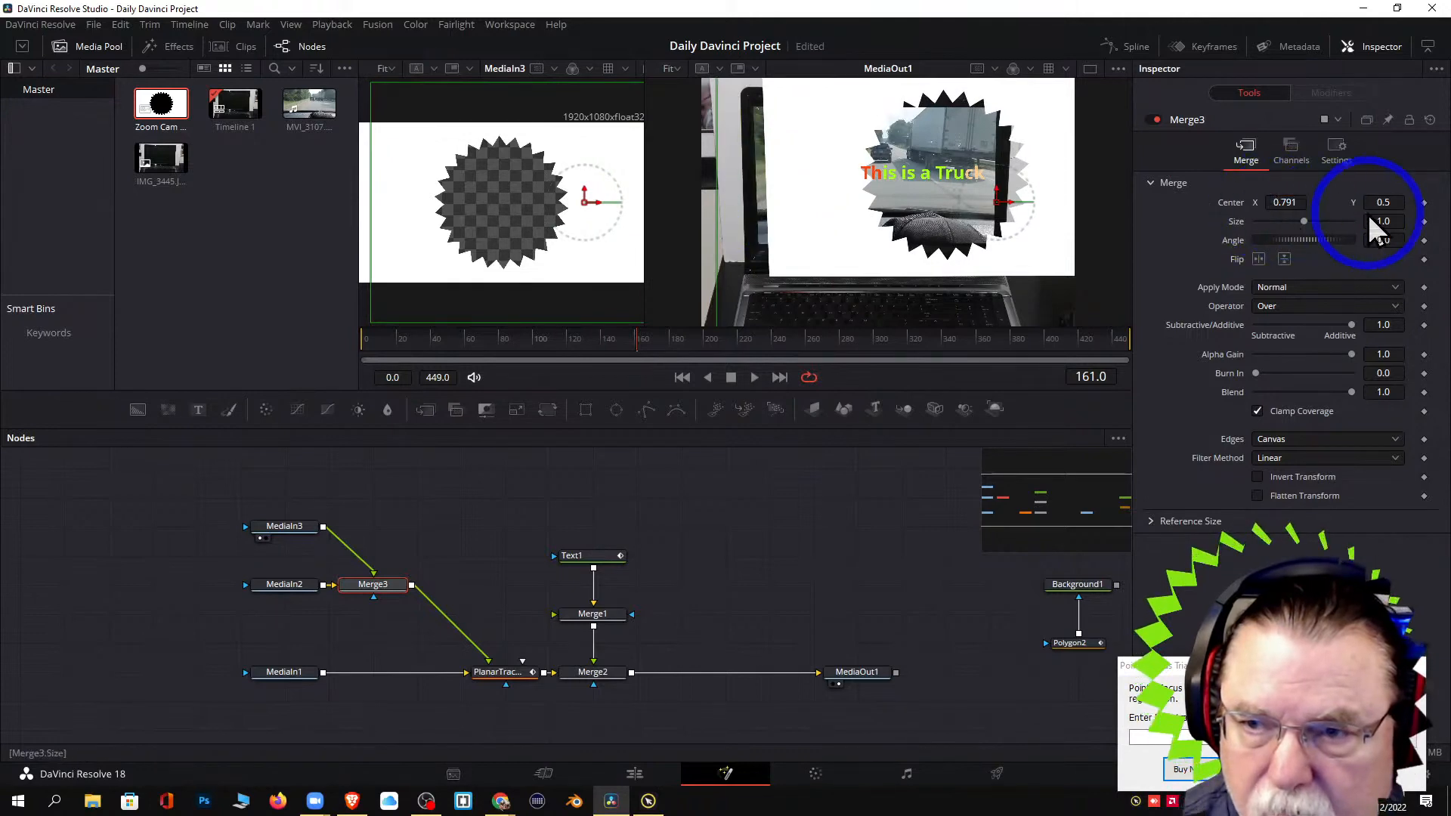
{"action": "left_click_drag", "start_coordinate": [1383, 201], "coordinate": [808, 217]}
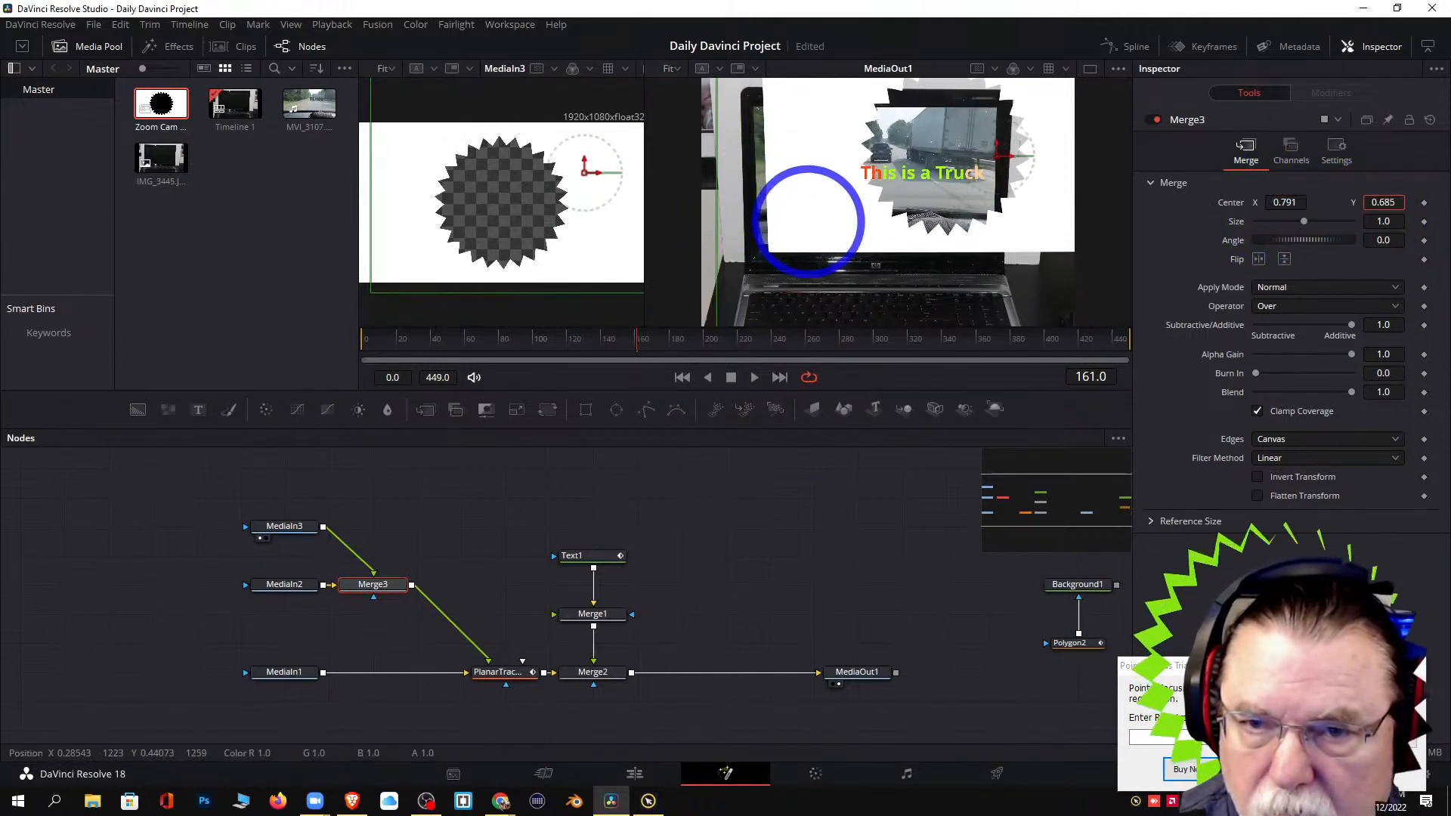
{"action": "left_click", "coordinate": [635, 776]}
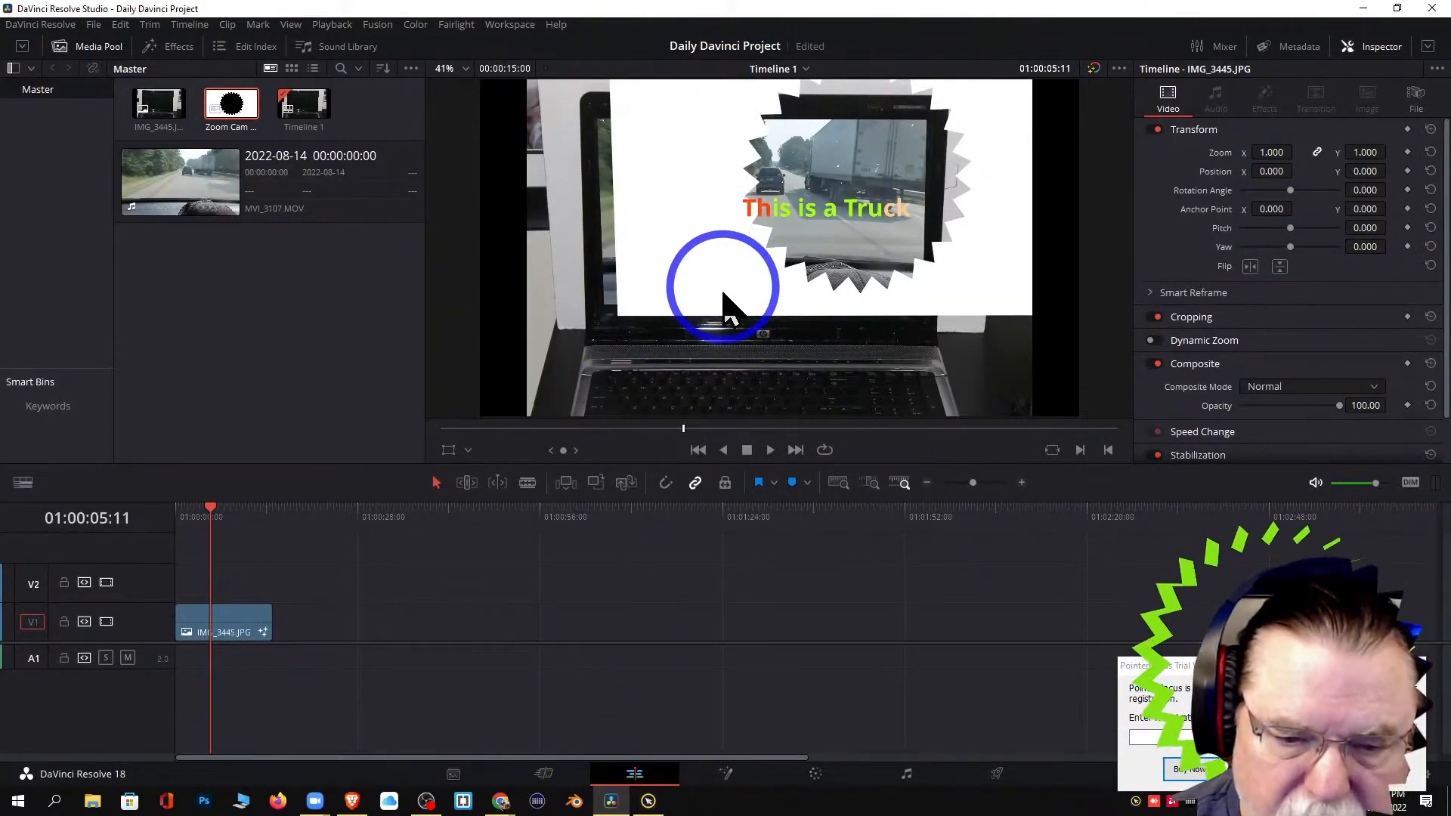
Delete the Merge3 and MediaIn3 nodes from the Fusion composition.
{"action": "left_click", "coordinate": [726, 775]}
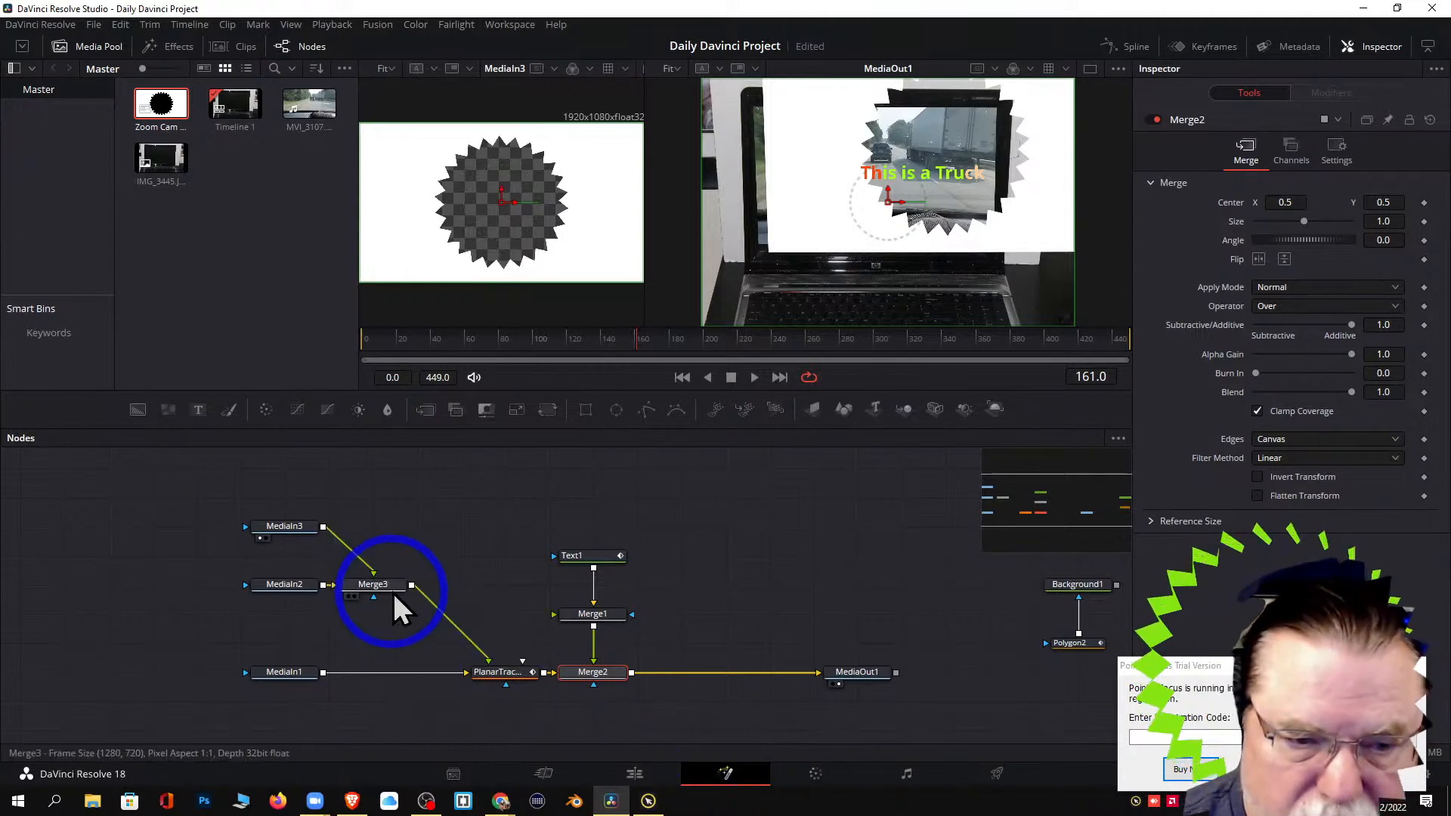
{"action": "key", "text": "Delete"}
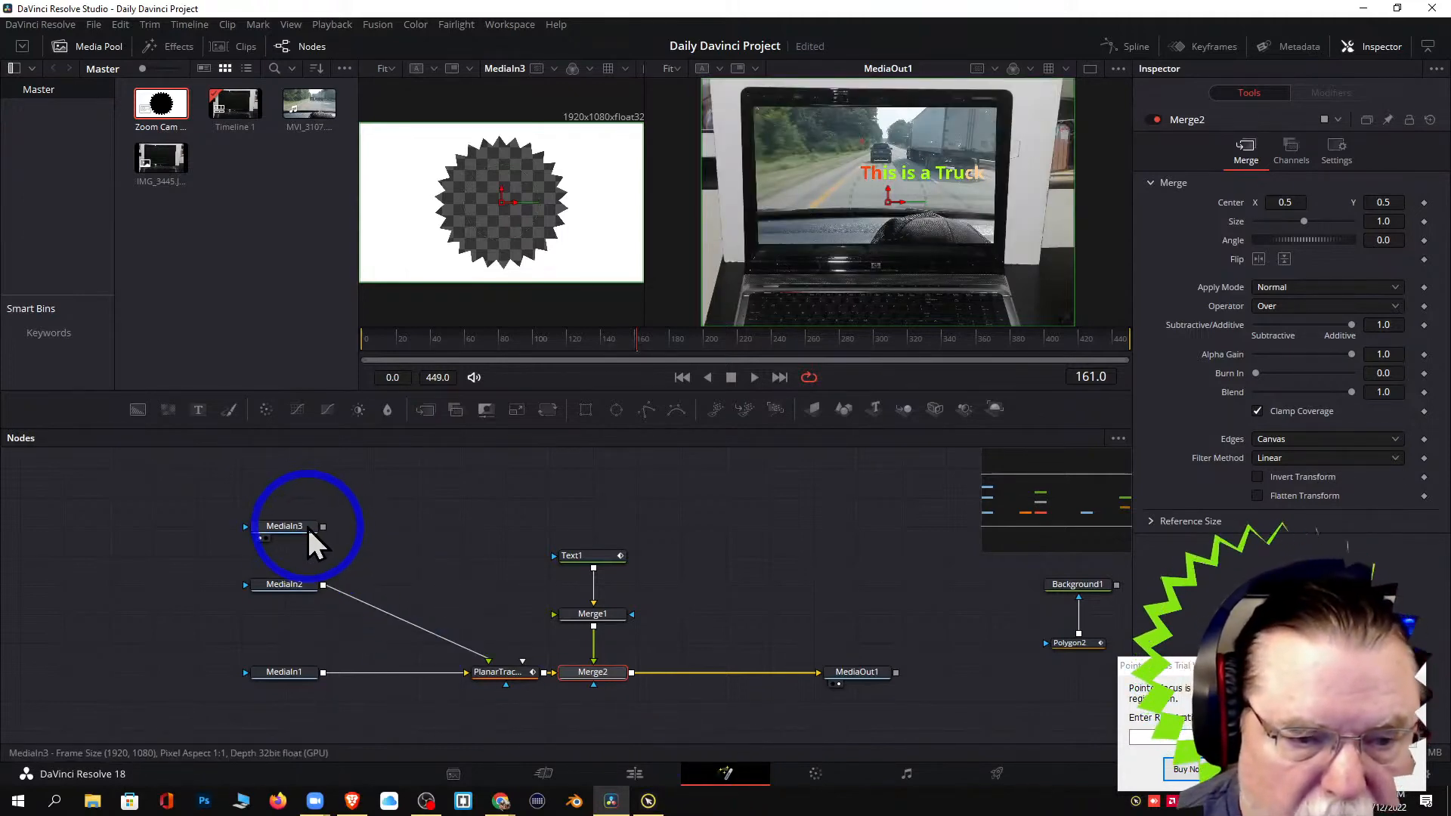
{"action": "left_click_drag", "start_coordinate": [296, 525], "coordinate": [105, 499]}
{"action": "key", "text": "Delete"}
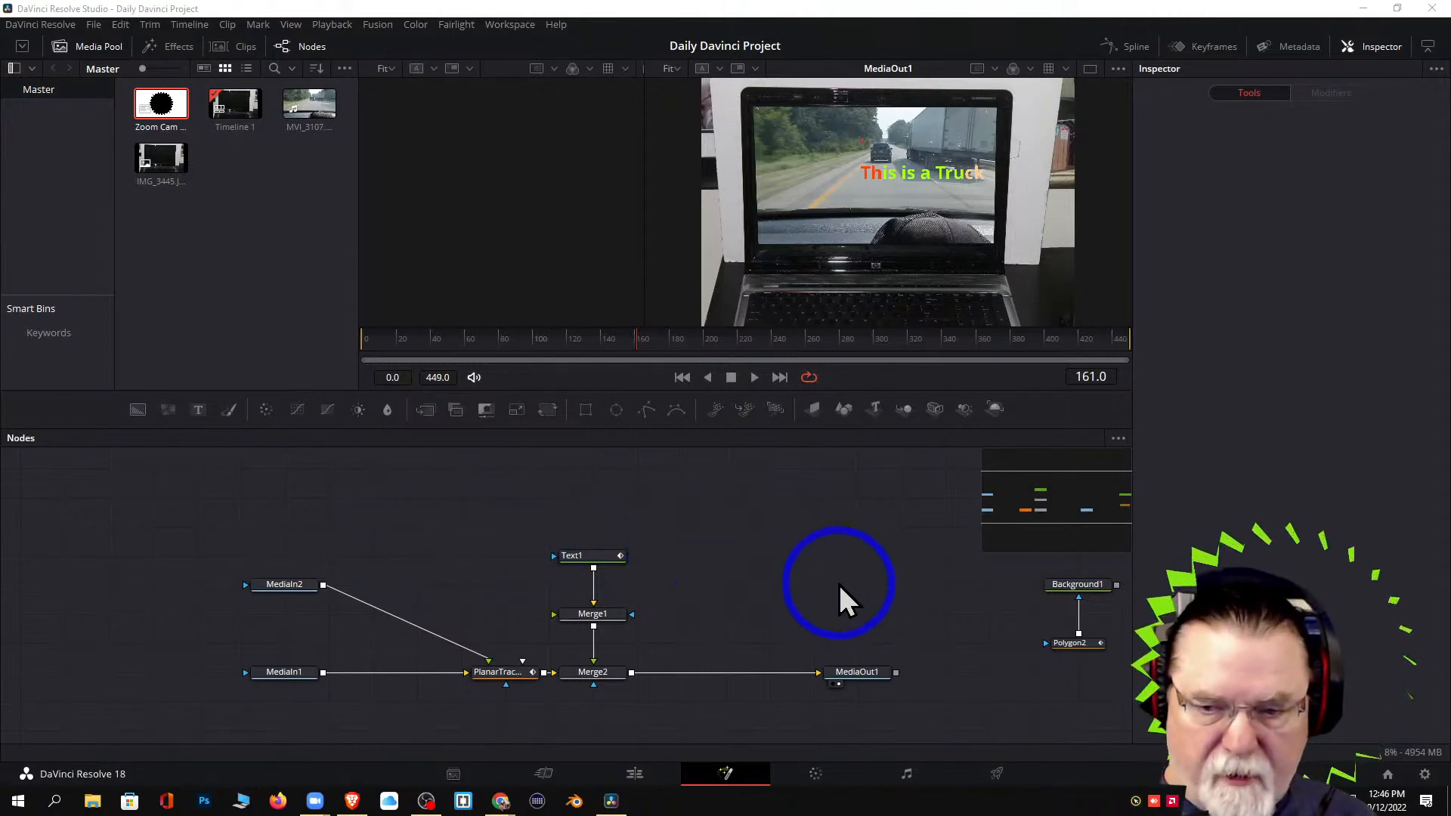
Return to the Edit page and create a new local project named "Grandpa and the Kids".
{"action": "left_click", "coordinate": [1087, 646]}
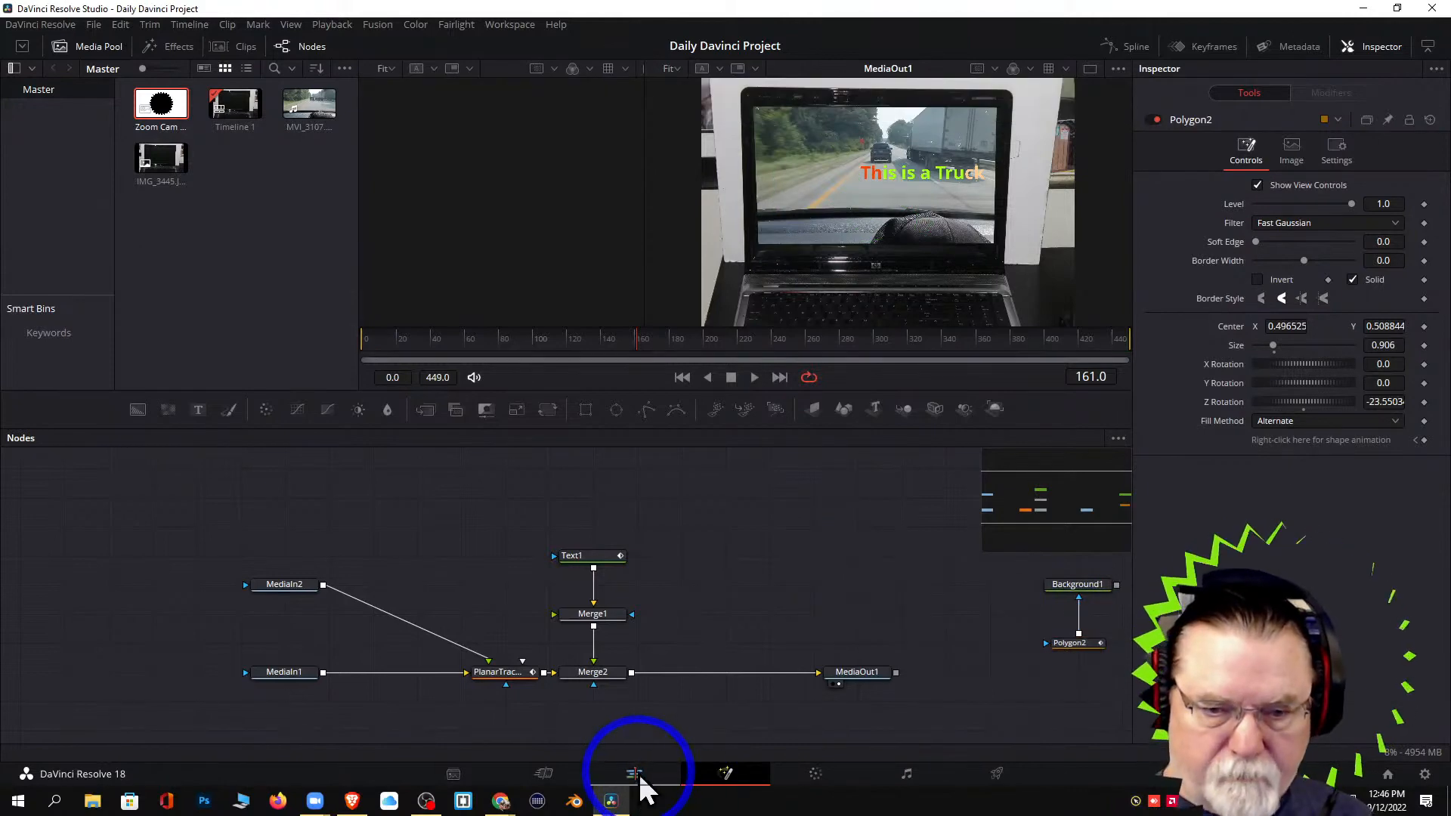
{"action": "left_click", "coordinate": [635, 774]}
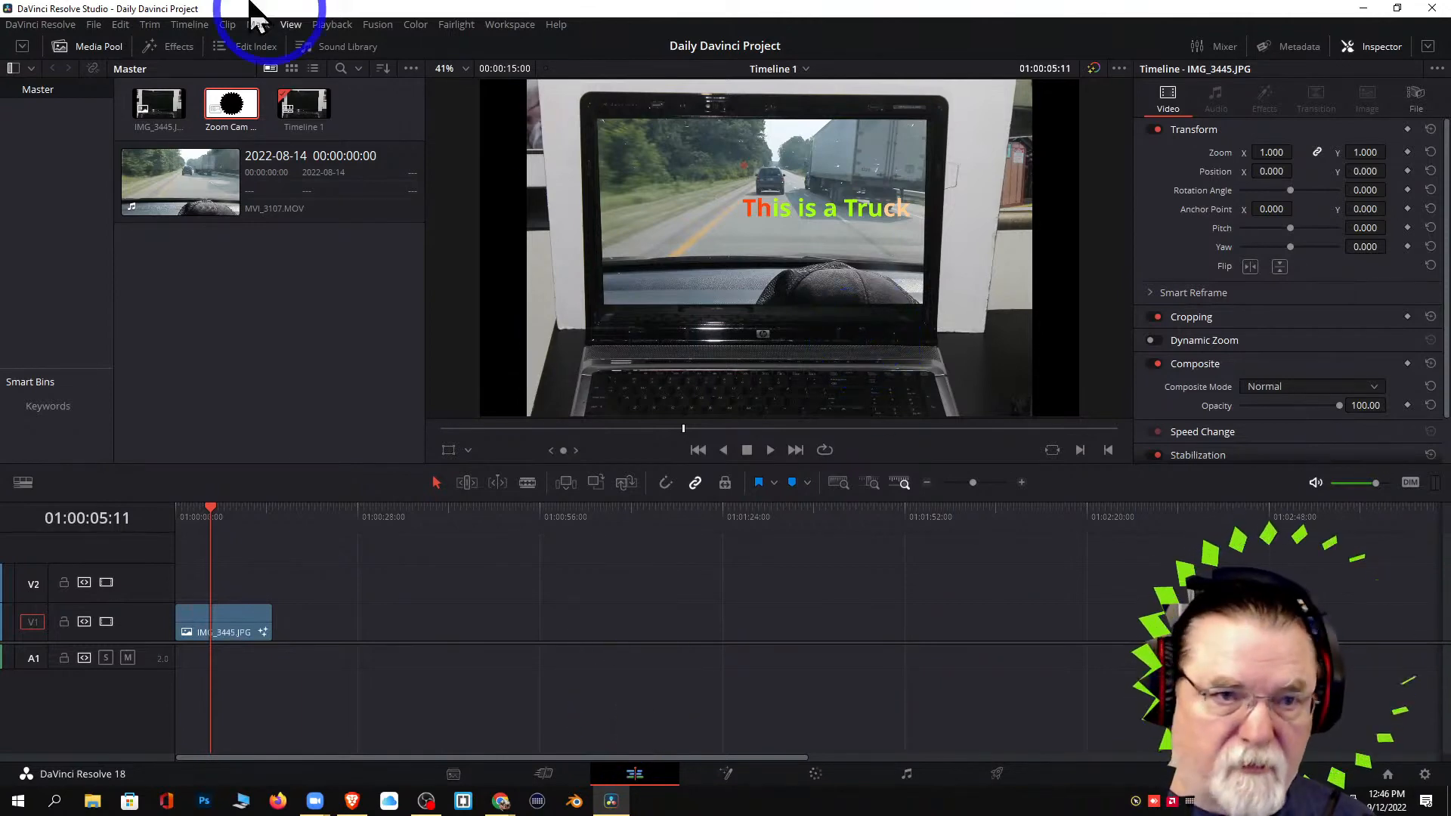
{"action": "left_click", "coordinate": [93, 24]}
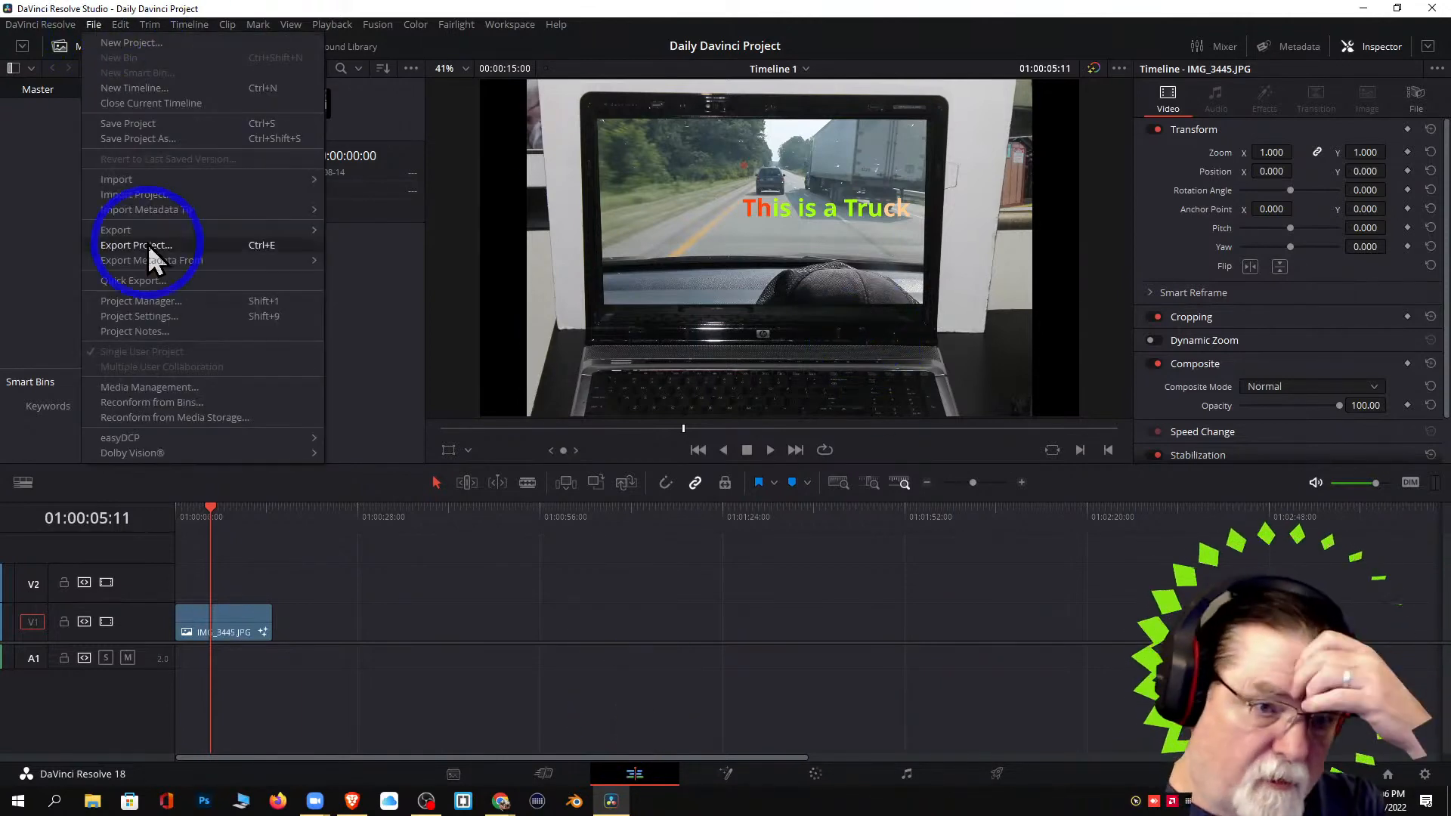
{"action": "left_click", "coordinate": [130, 302]}
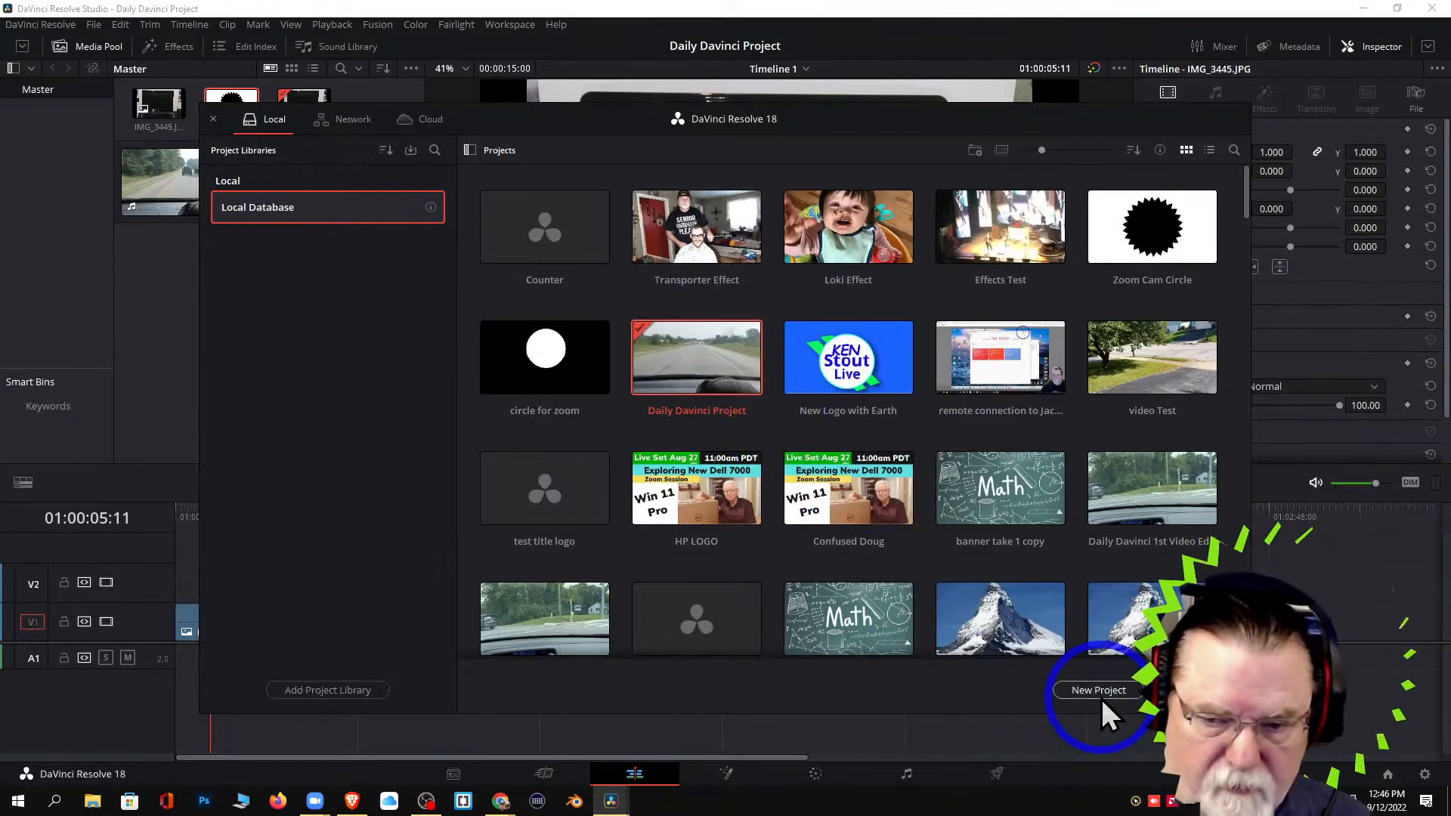
{"action": "left_click", "coordinate": [1099, 689]}
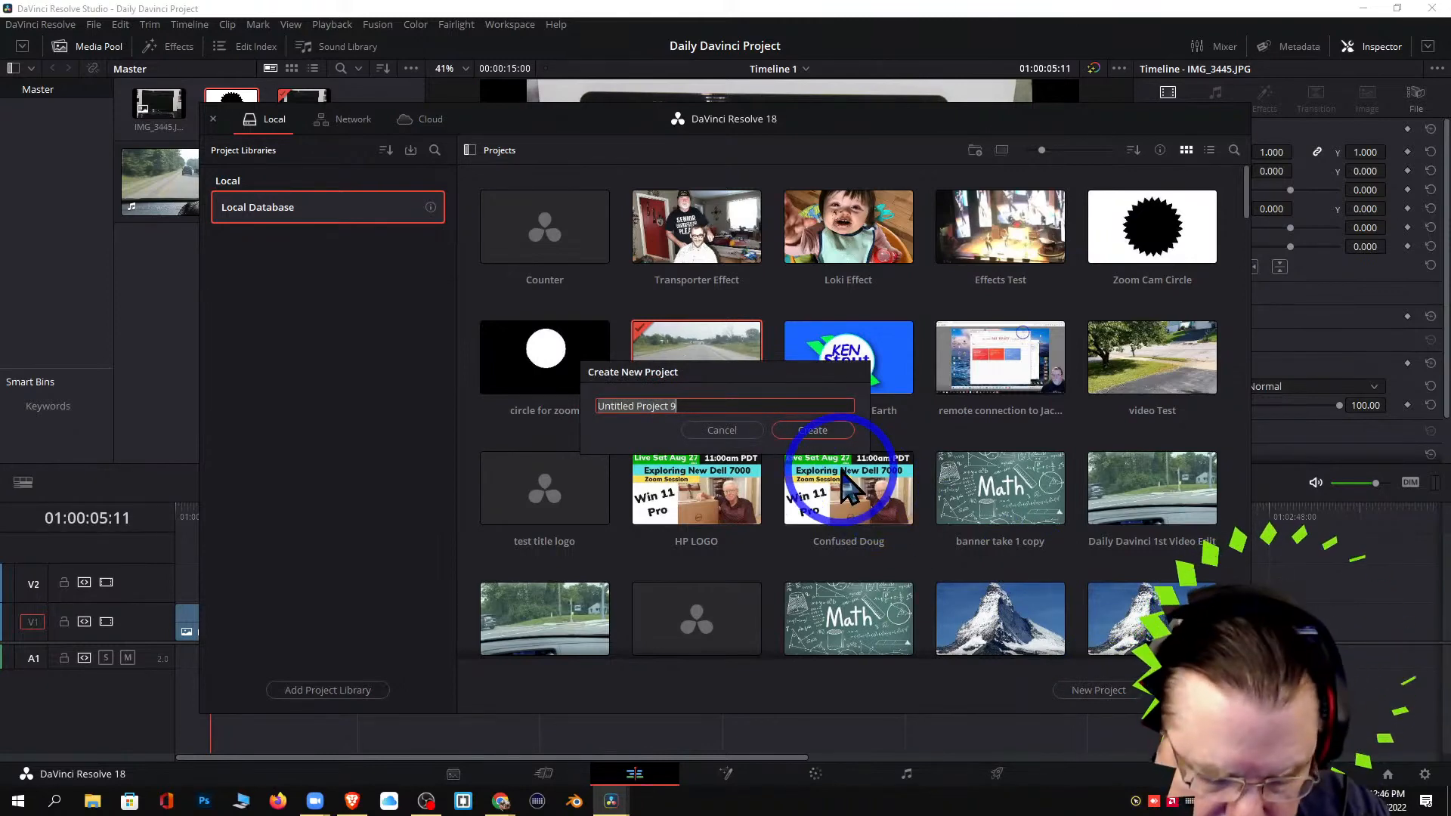
{"action": "type", "text": "Grfand"}
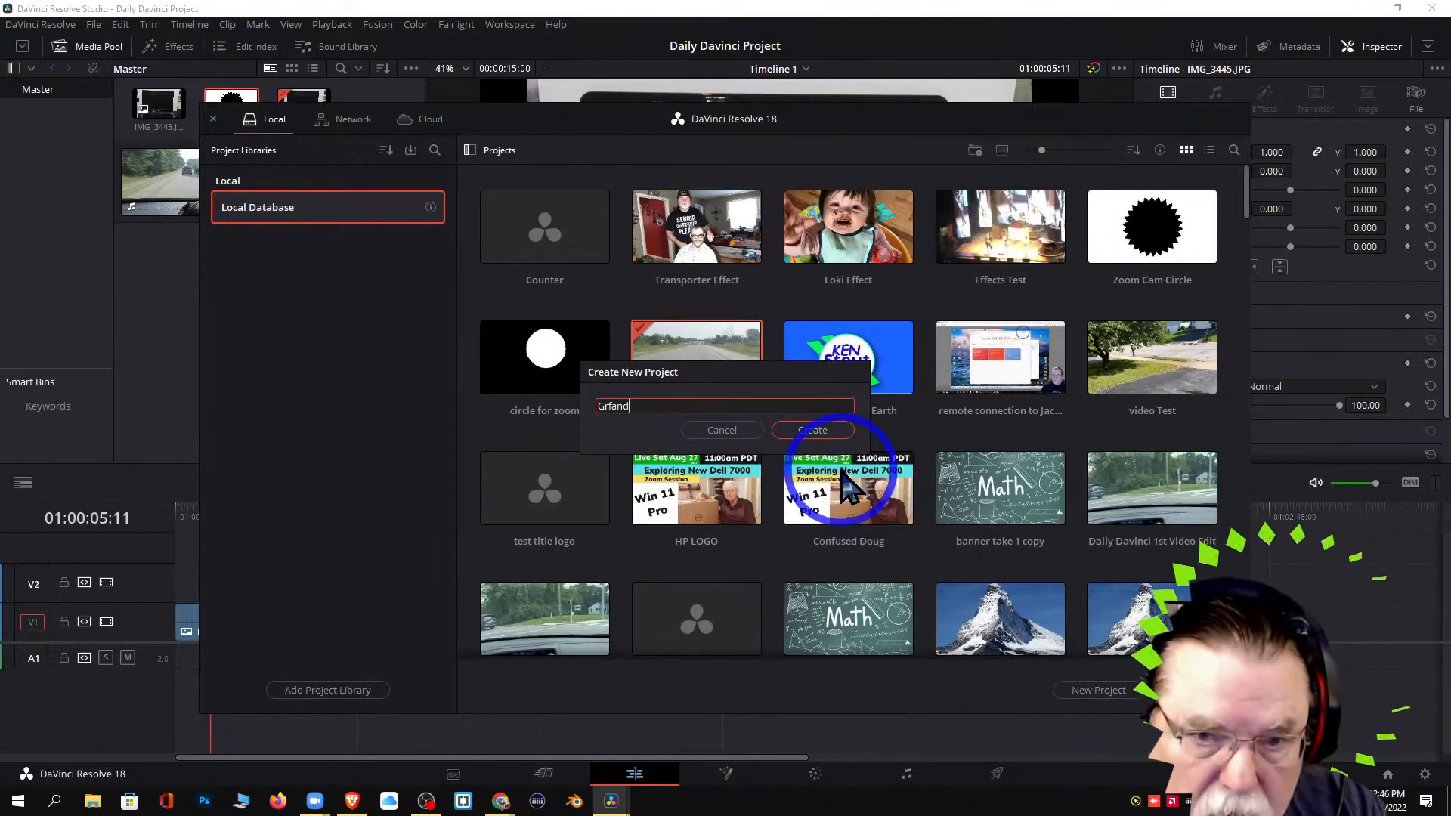
{"action": "key", "text": "BackSpace"}
{"action": "key", "text": "BackSpace"}
{"action": "key", "text": "BackSpace"}
{"action": "key", "text": "BackSpace"}
{"action": "type", "text": "andp"}
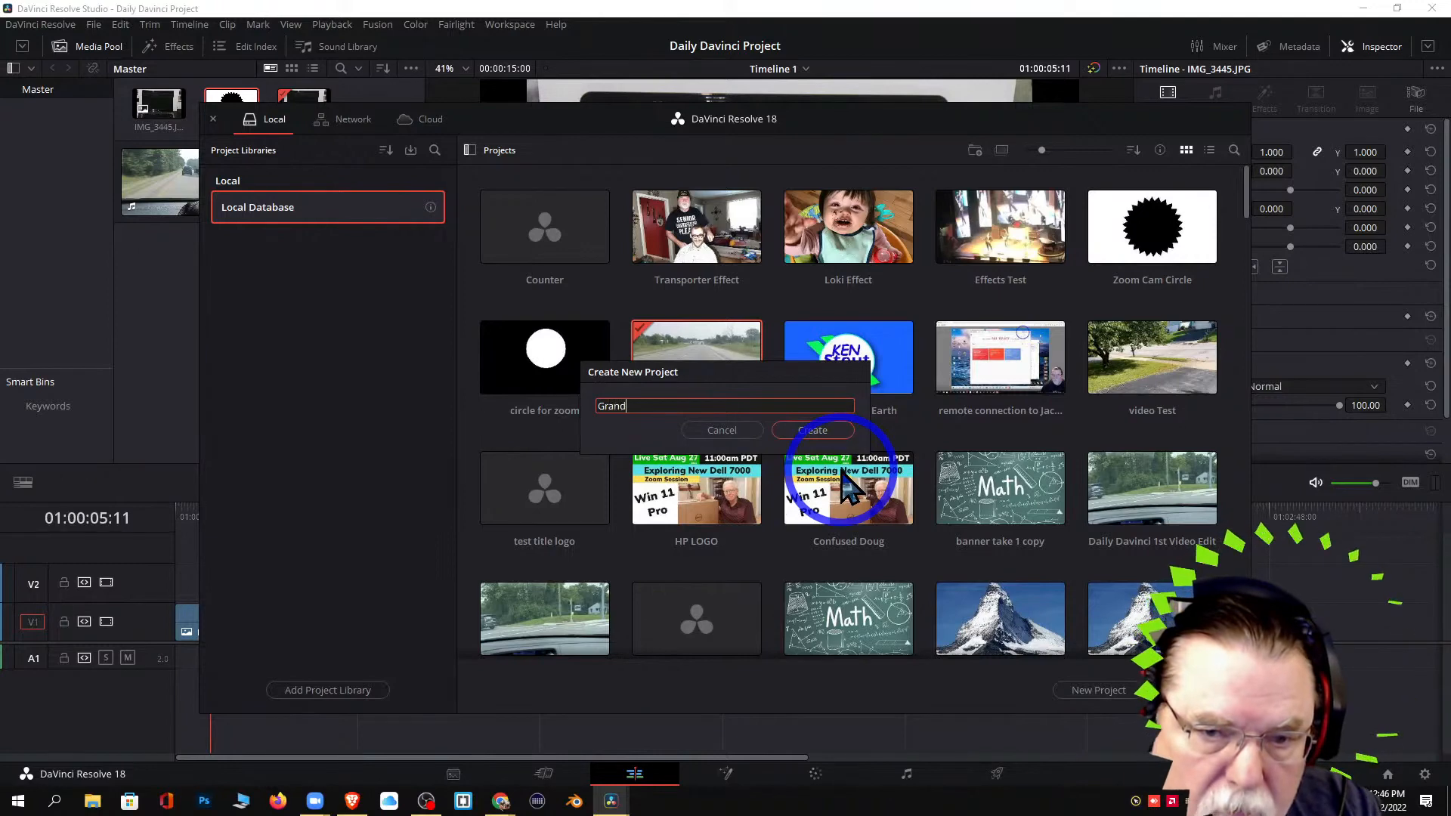
{"action": "type", "text": "a and t"}
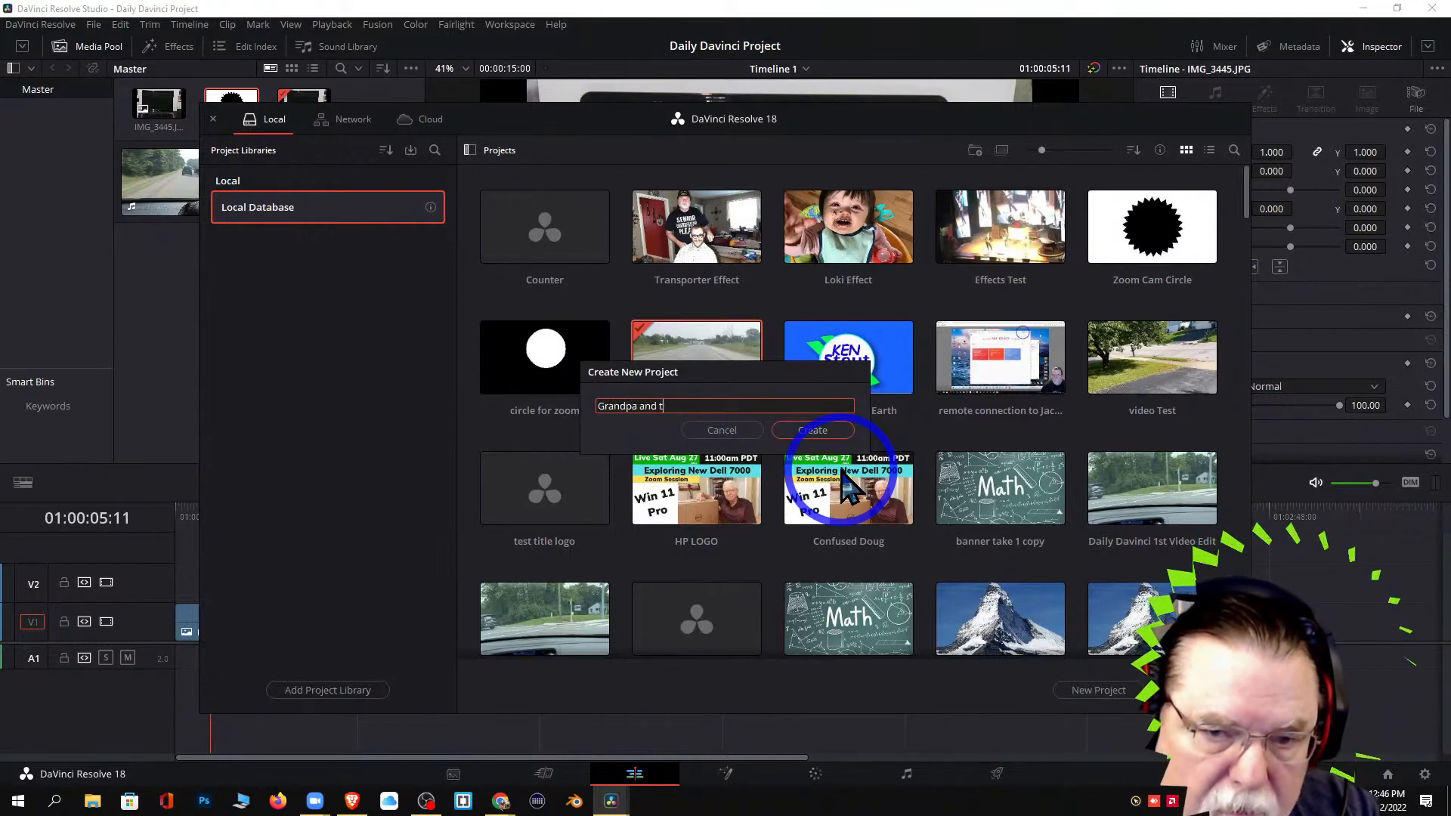
{"action": "type", "text": "he Kids"}
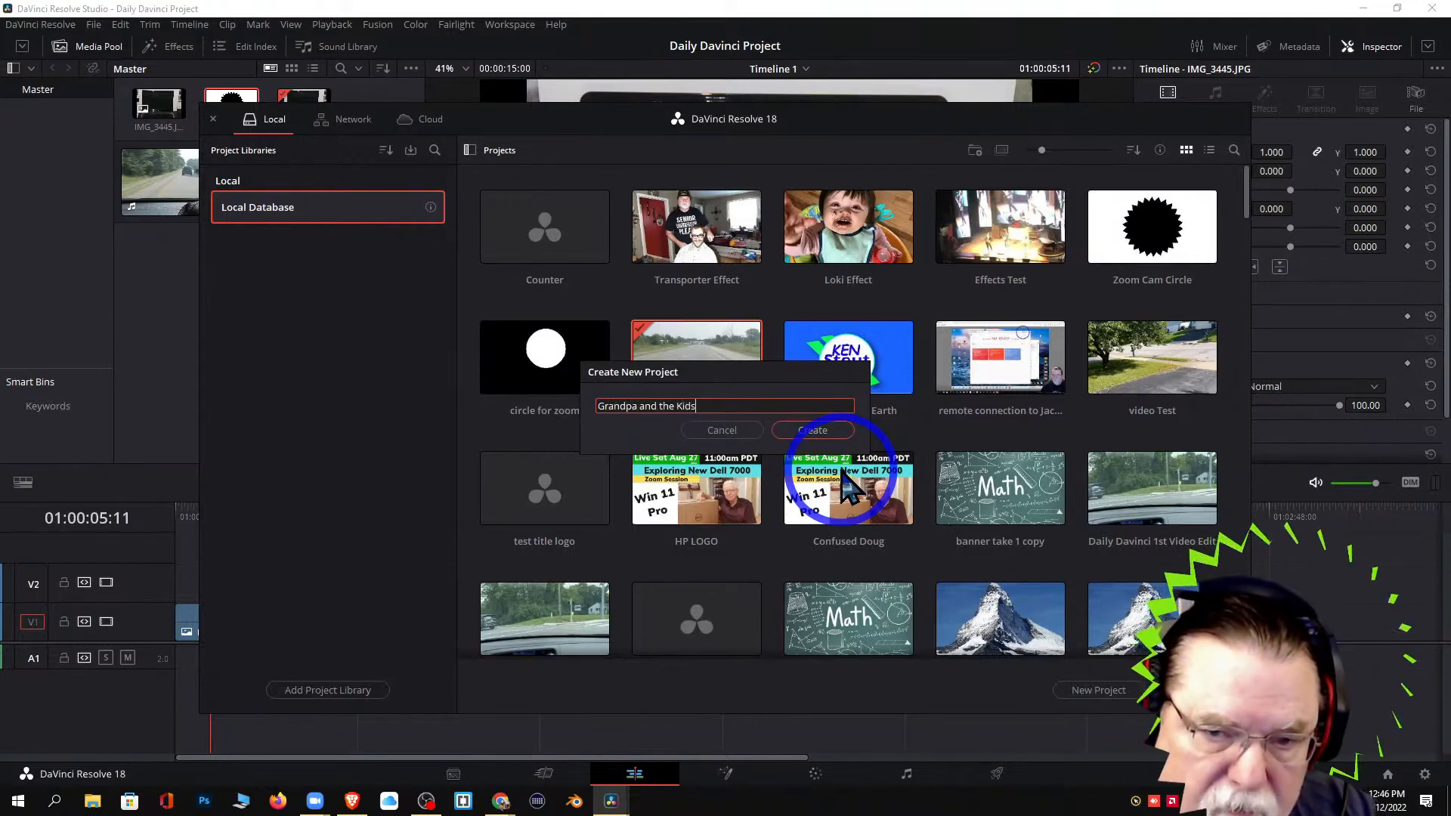
{"action": "left_click", "coordinate": [822, 435]}
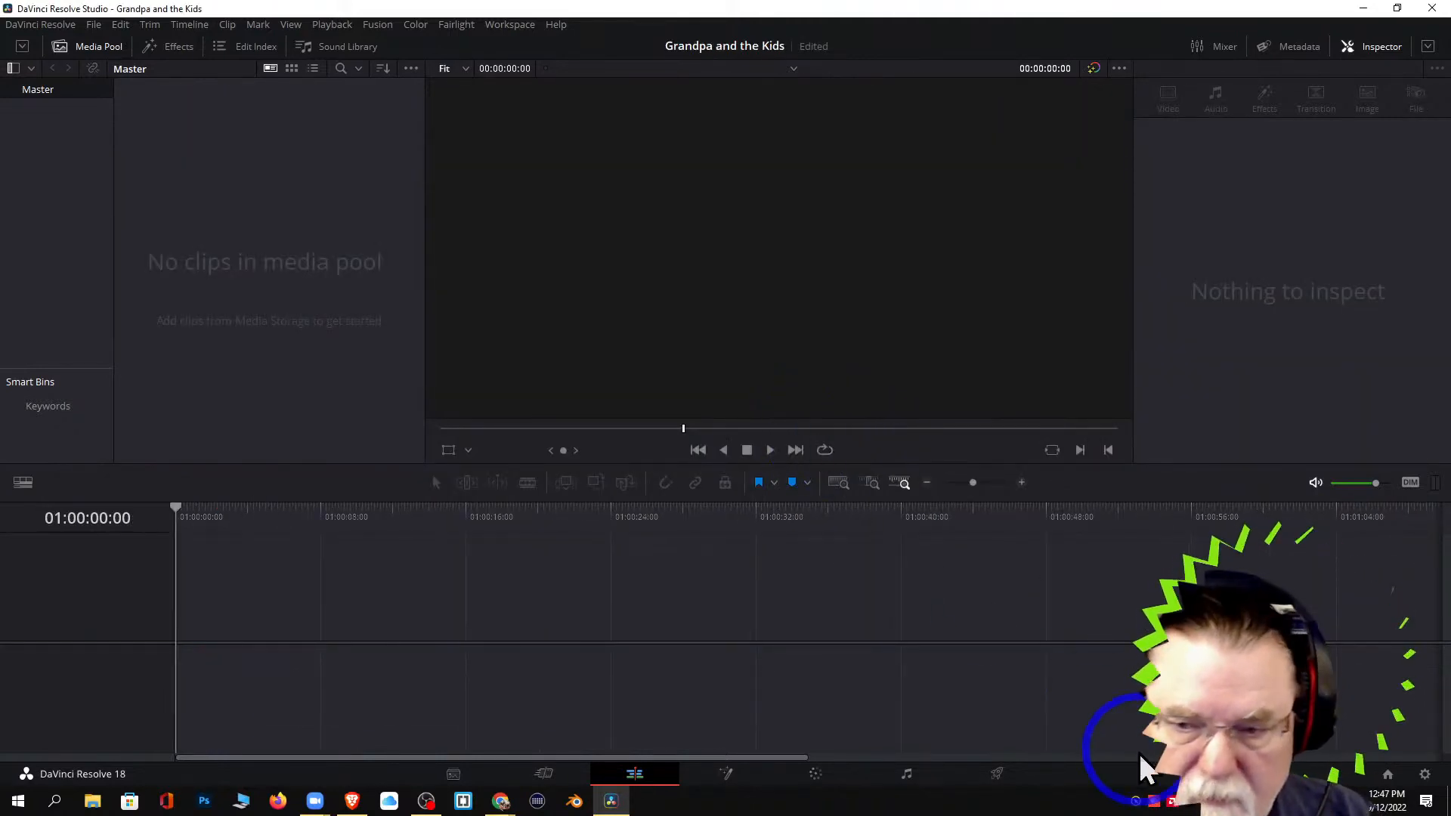
Import IMG_0970.MOV from the IPhone Videos folder on Data Drive (D:), changing the project frame rate to match the clip.
{"action": "right_click", "coordinate": [245, 195]}
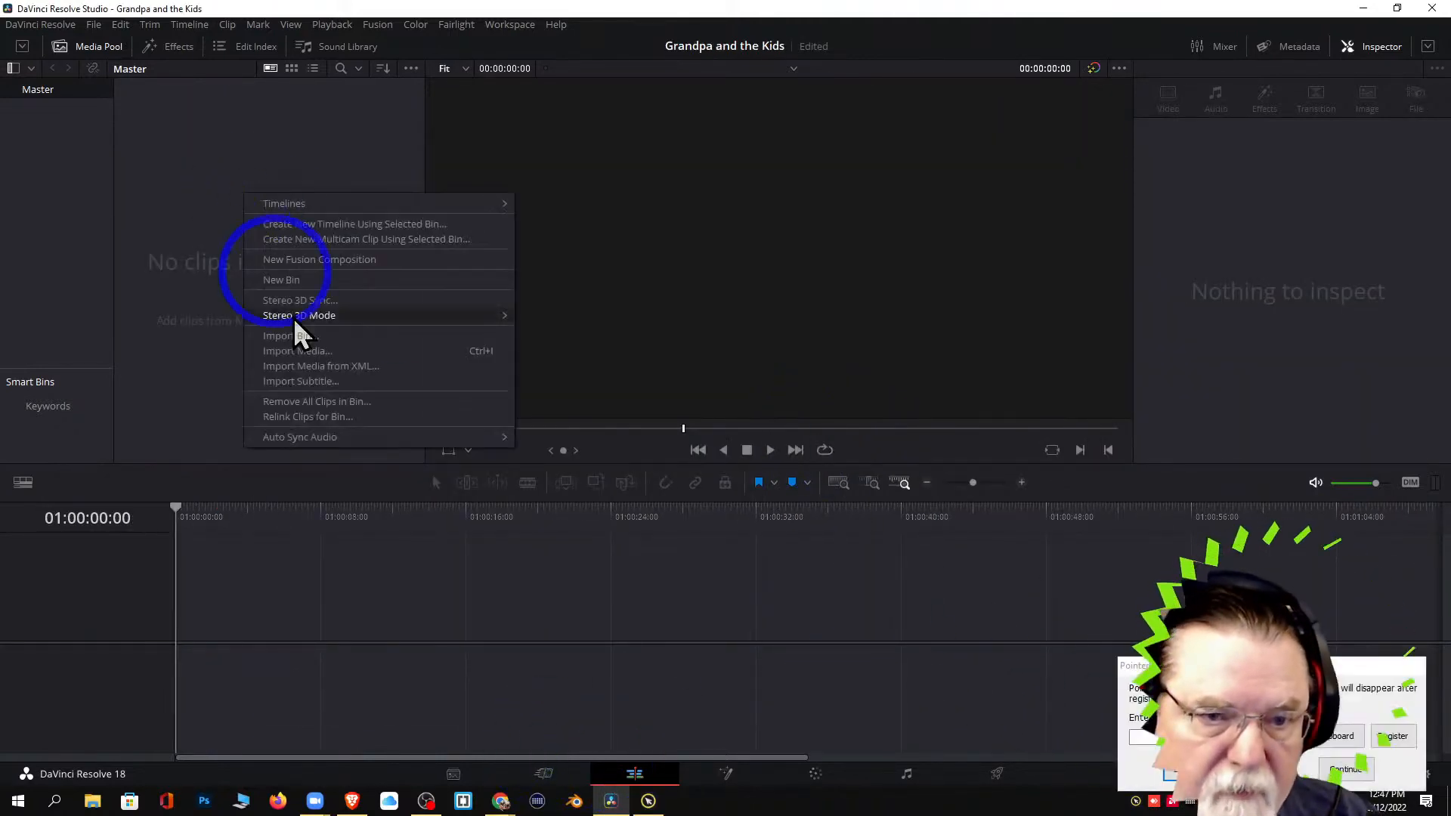
{"action": "left_click", "coordinate": [305, 355]}
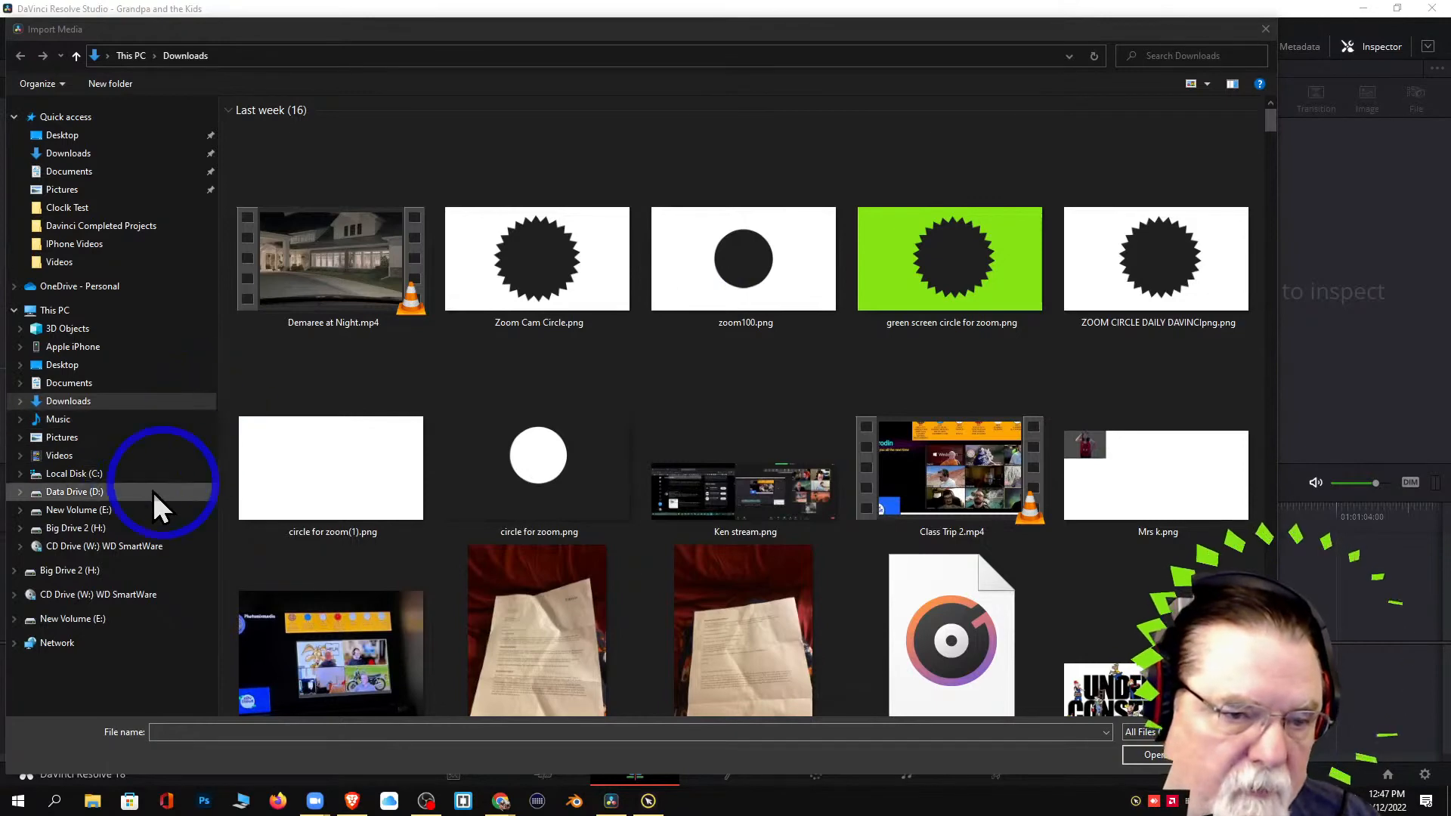
{"action": "left_click", "coordinate": [79, 492]}
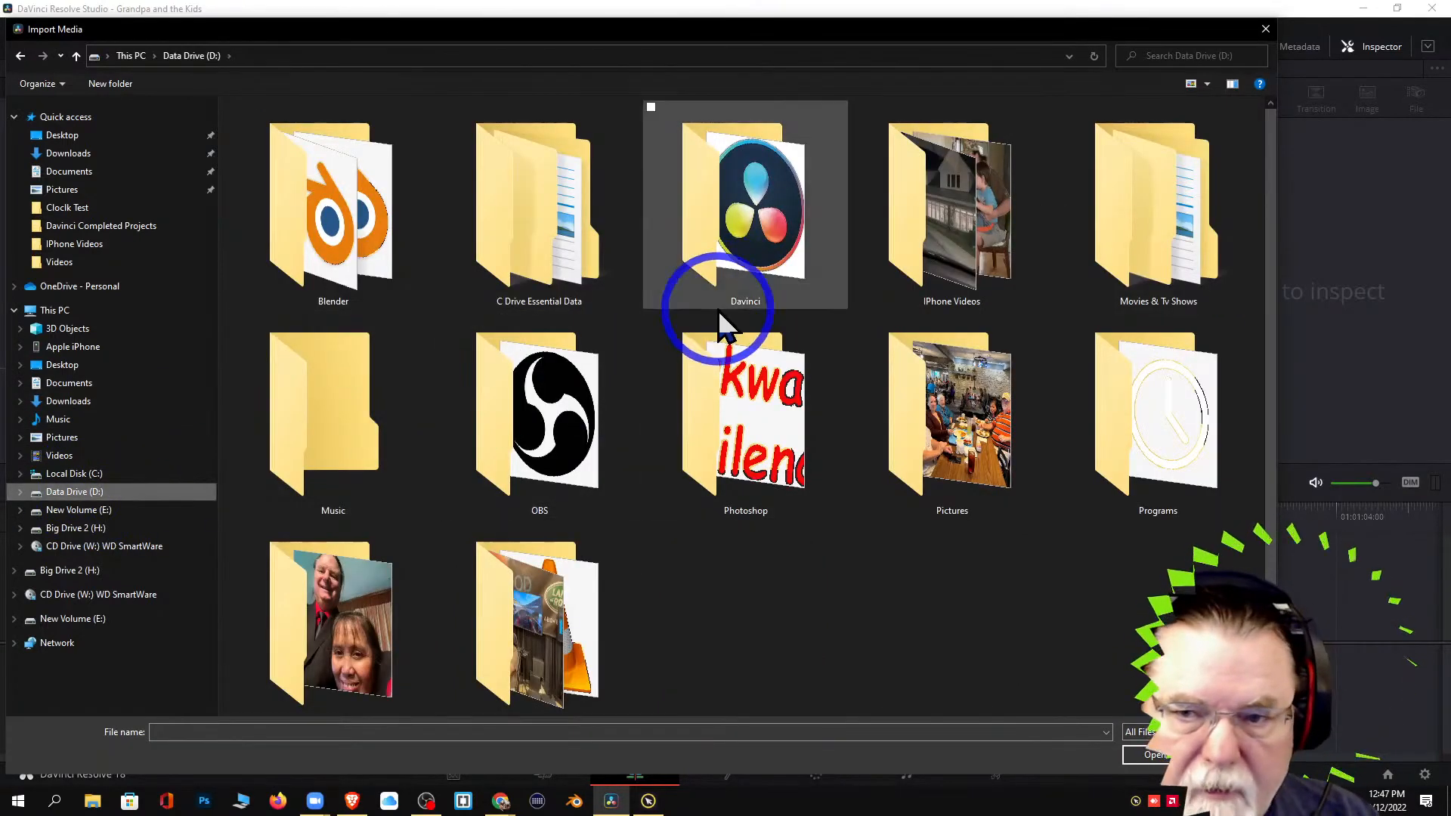
{"action": "double_click", "coordinate": [987, 261]}
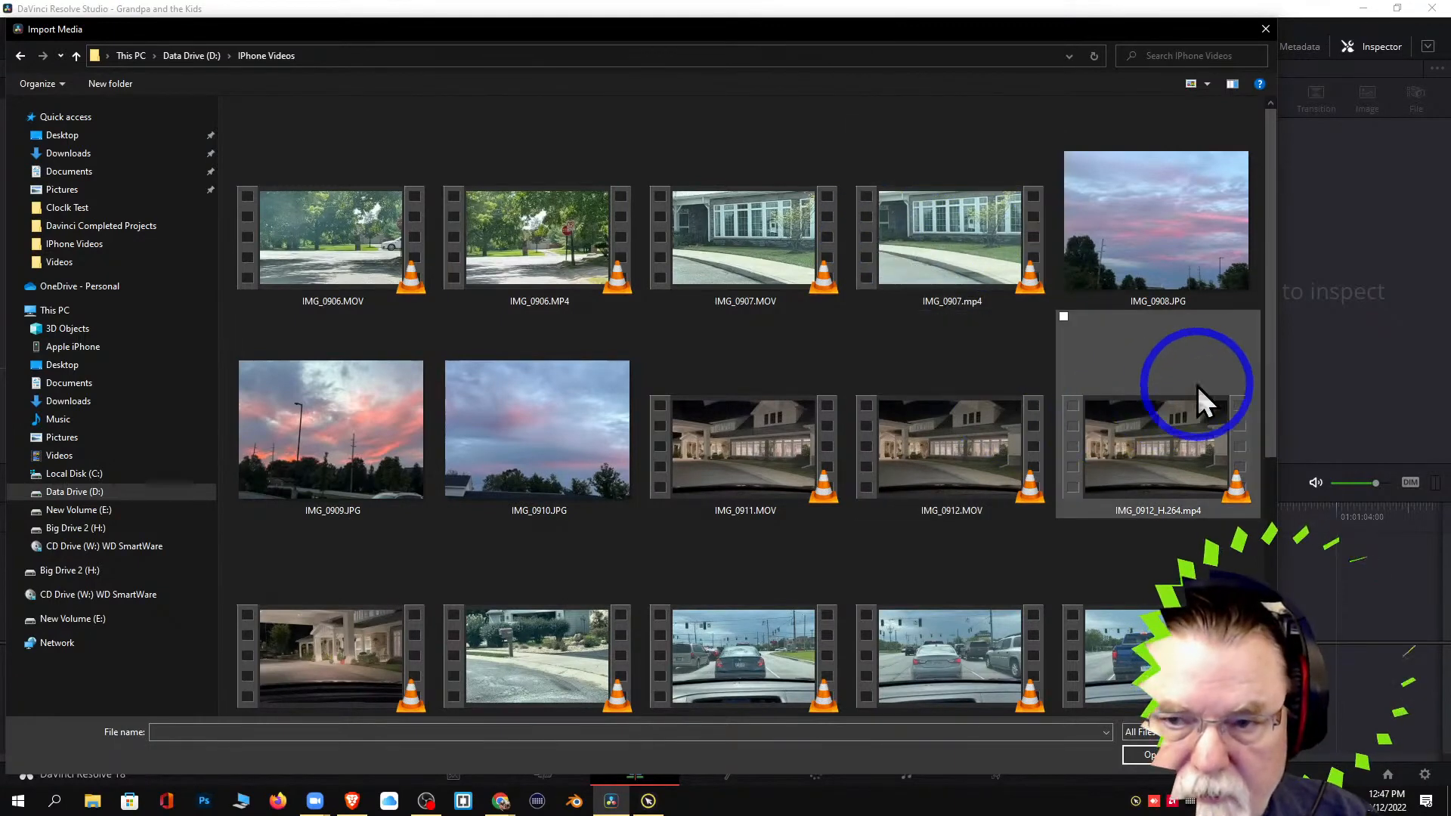
{"action": "left_click_drag", "start_coordinate": [1271, 360], "coordinate": [1269, 608]}
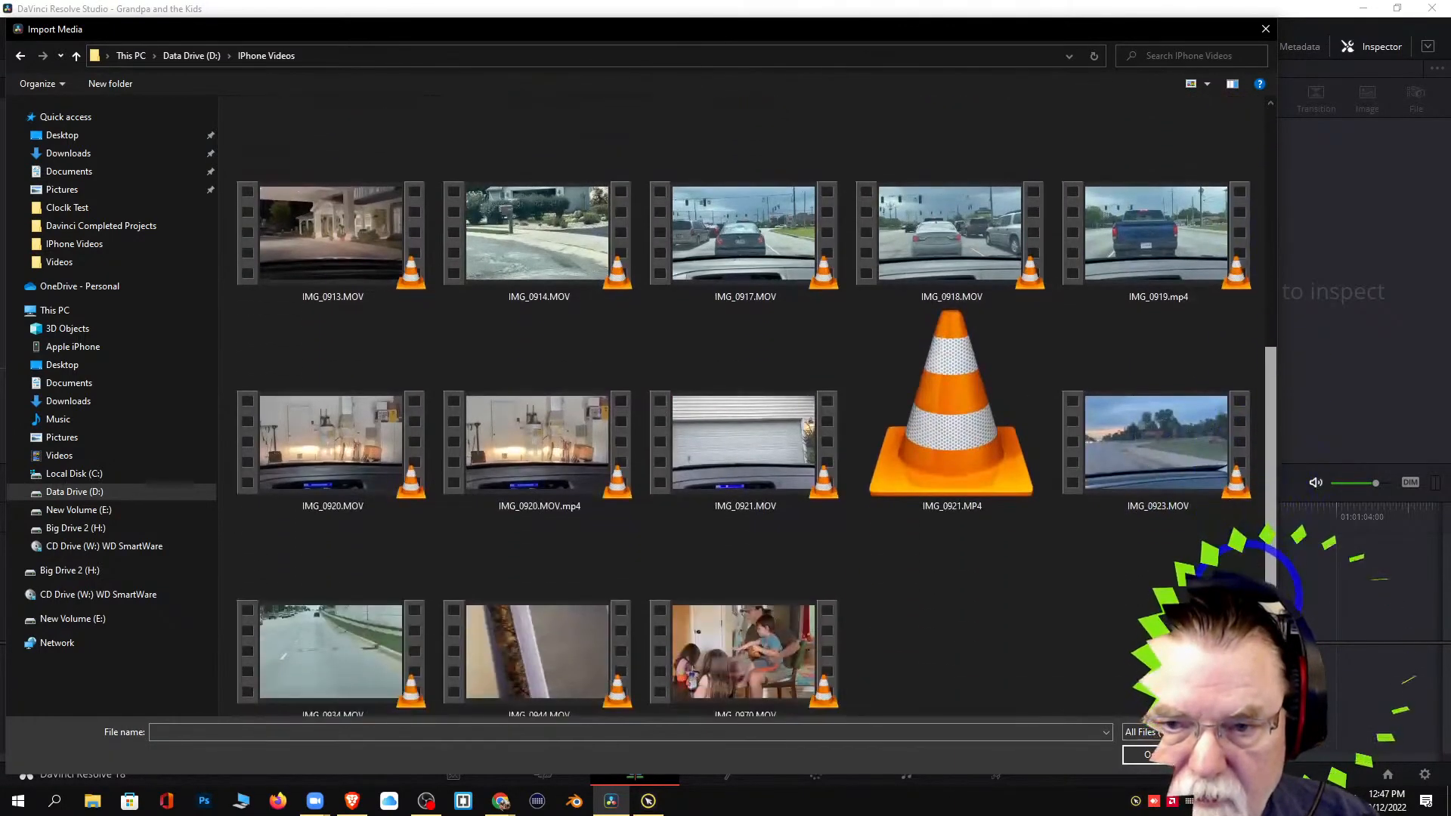
{"action": "left_click", "coordinate": [757, 645]}
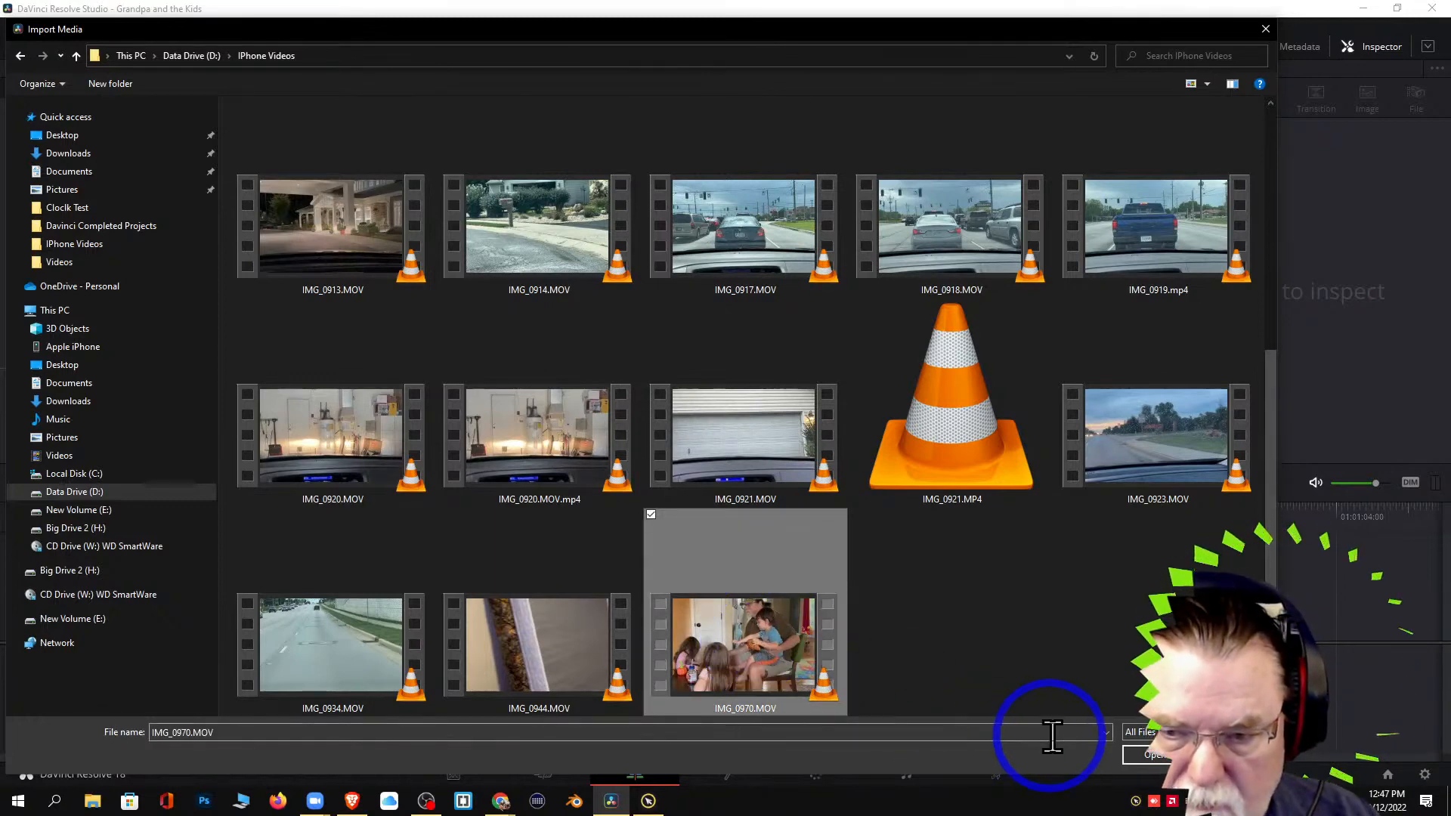
{"action": "left_click", "coordinate": [1145, 754]}
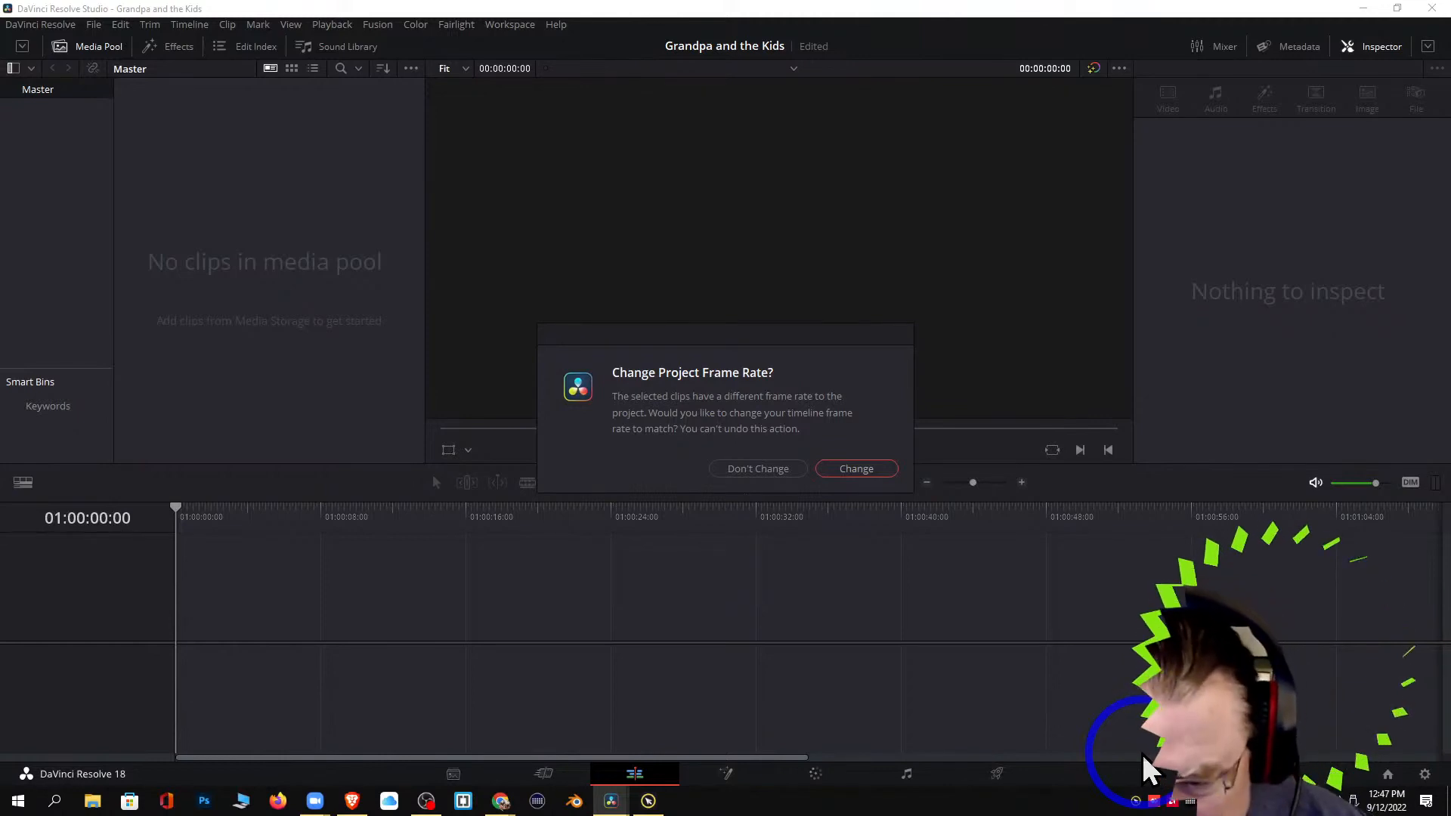
{"action": "left_click", "coordinate": [864, 464]}
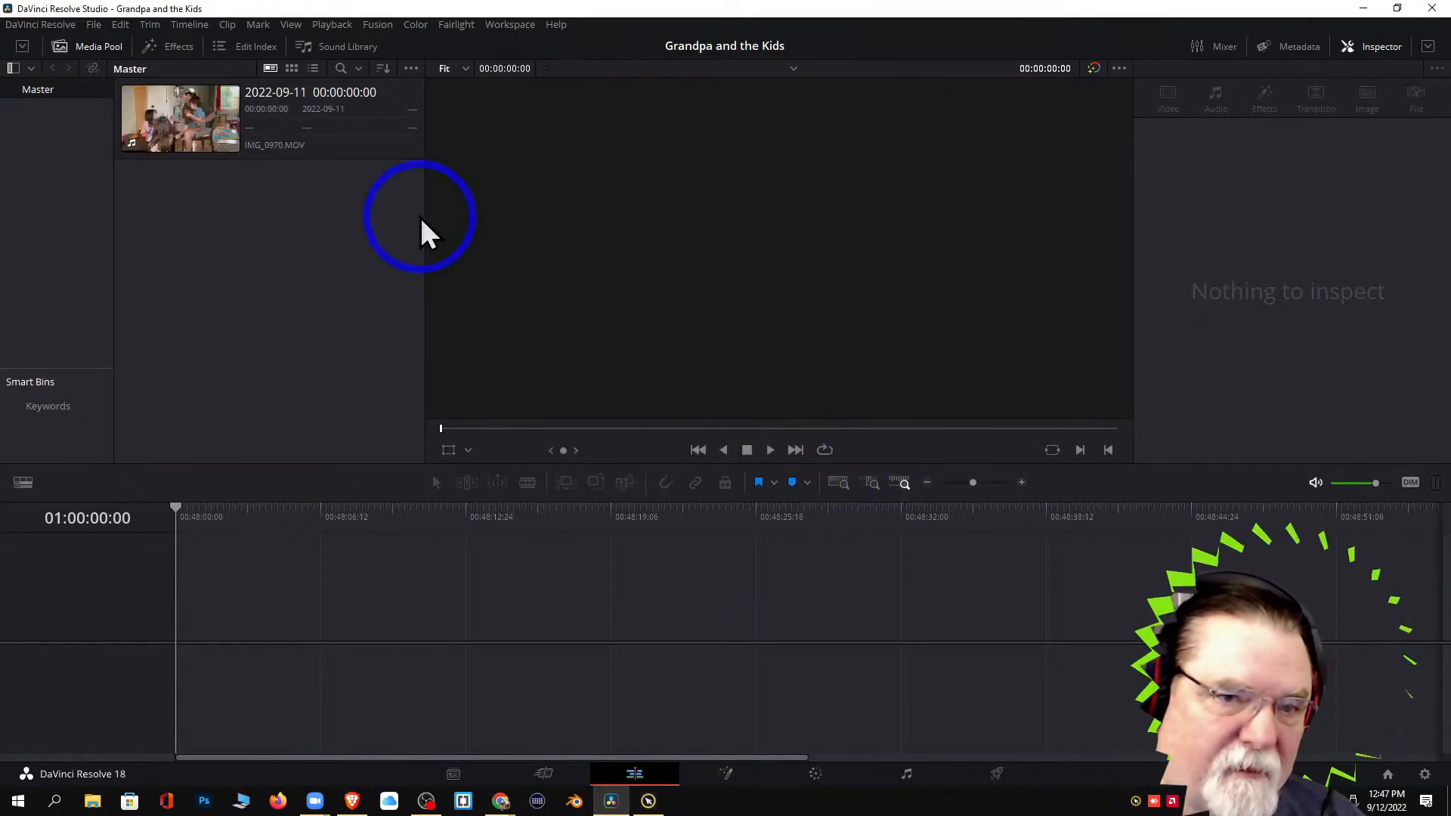
Place IMG_0970.MOV at the start of a new timeline and scrub through the clip to its end and back to 01:00:11:04.
{"action": "left_click_drag", "start_coordinate": [322, 129], "coordinate": [175, 637]}
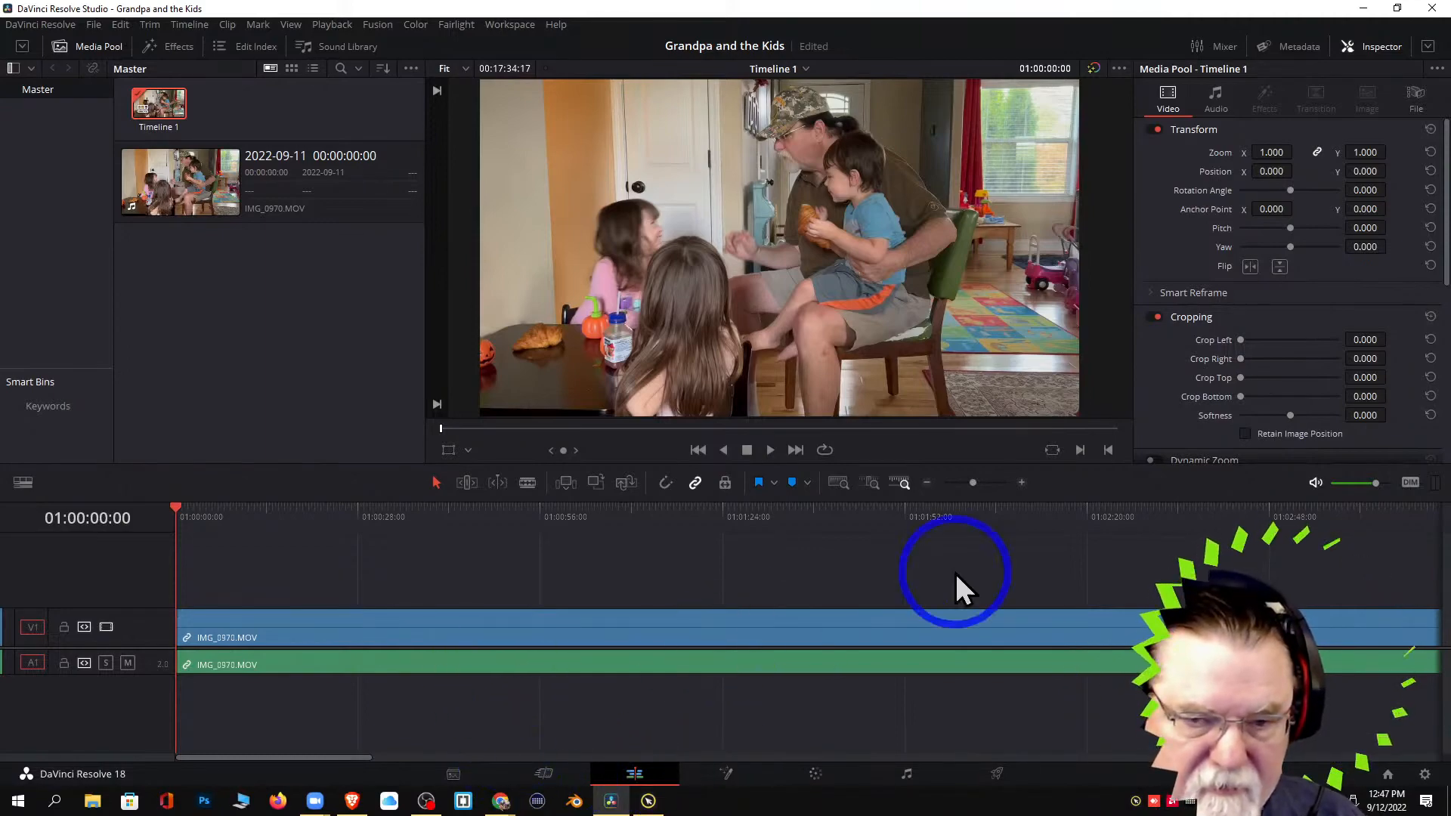
{"action": "left_click_drag", "start_coordinate": [181, 527], "coordinate": [1445, 531]}
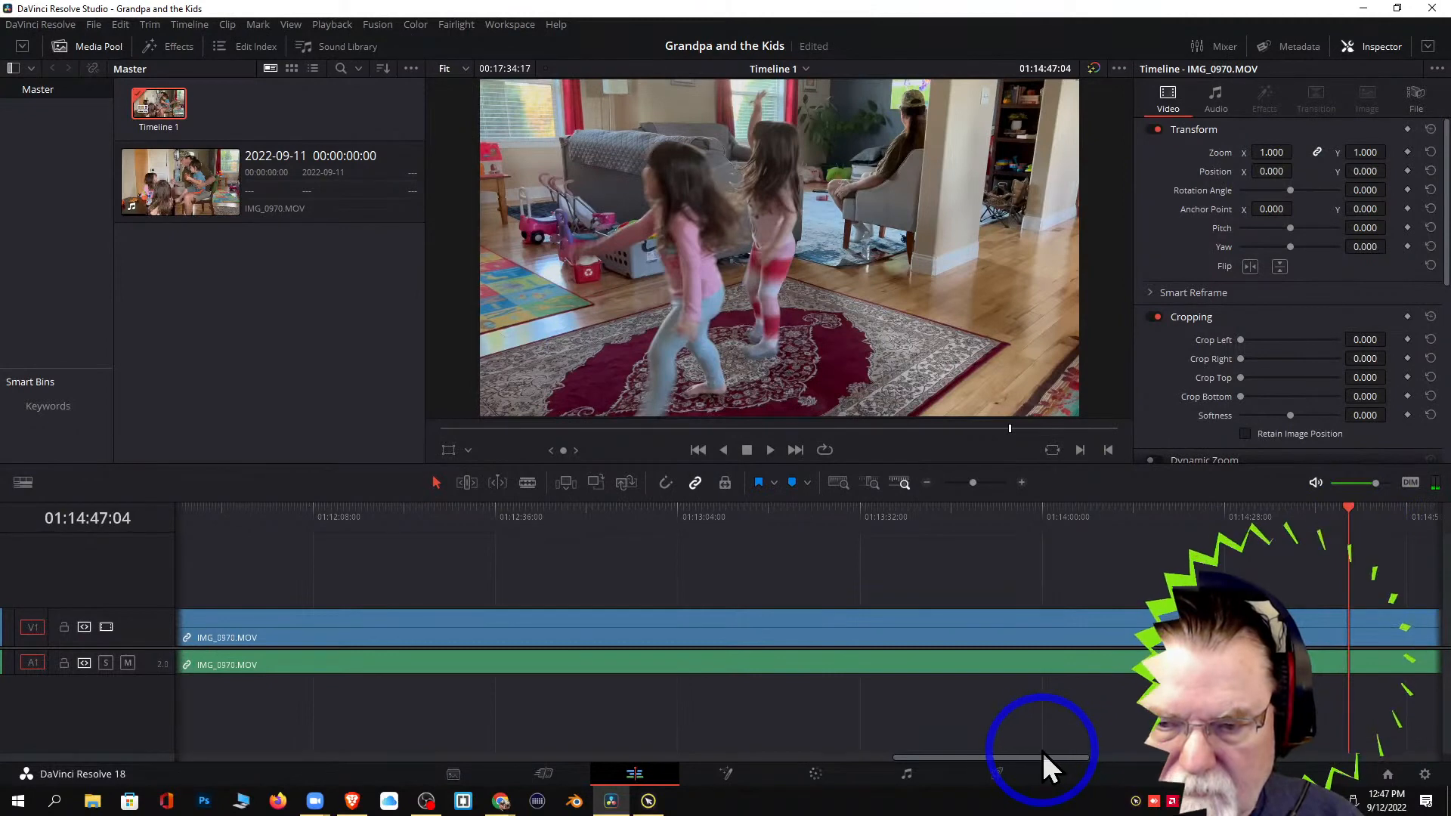
{"action": "left_click_drag", "start_coordinate": [1048, 758], "coordinate": [1288, 757]}
{"action": "left_click", "coordinate": [894, 523]}
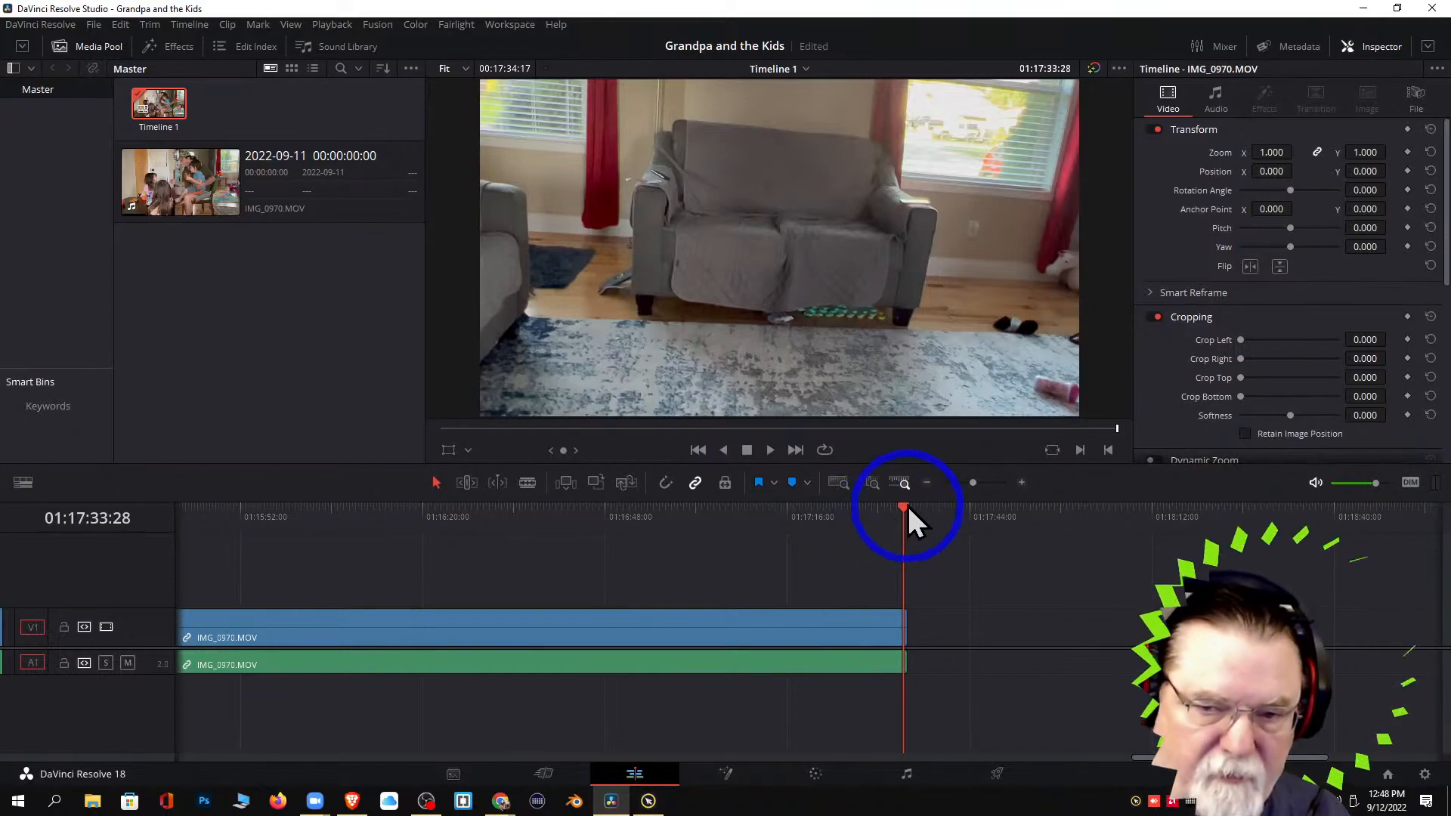
{"action": "left_click_drag", "start_coordinate": [905, 508], "coordinate": [79, 514]}
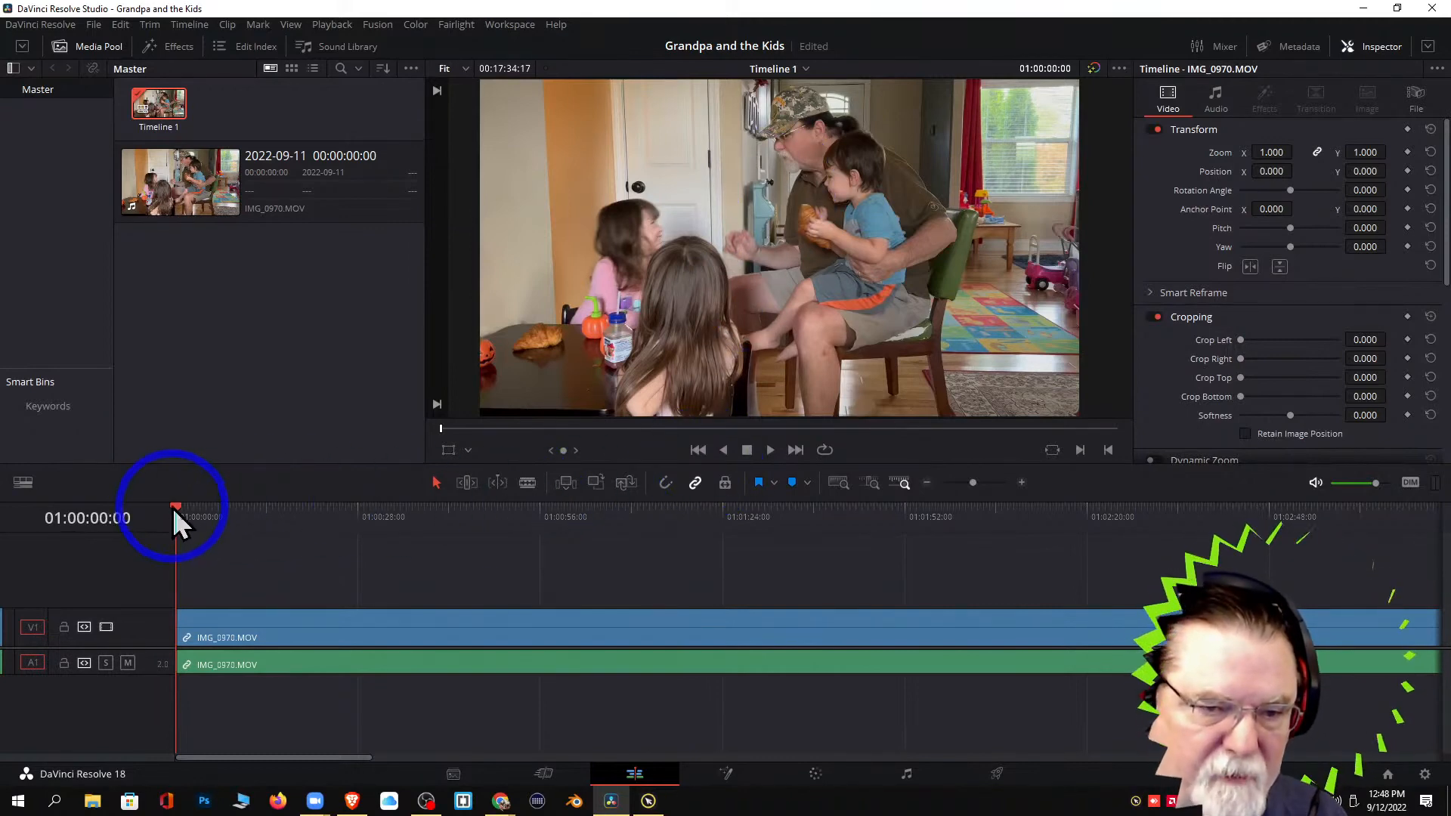
{"action": "left_click_drag", "start_coordinate": [172, 506], "coordinate": [248, 514]}
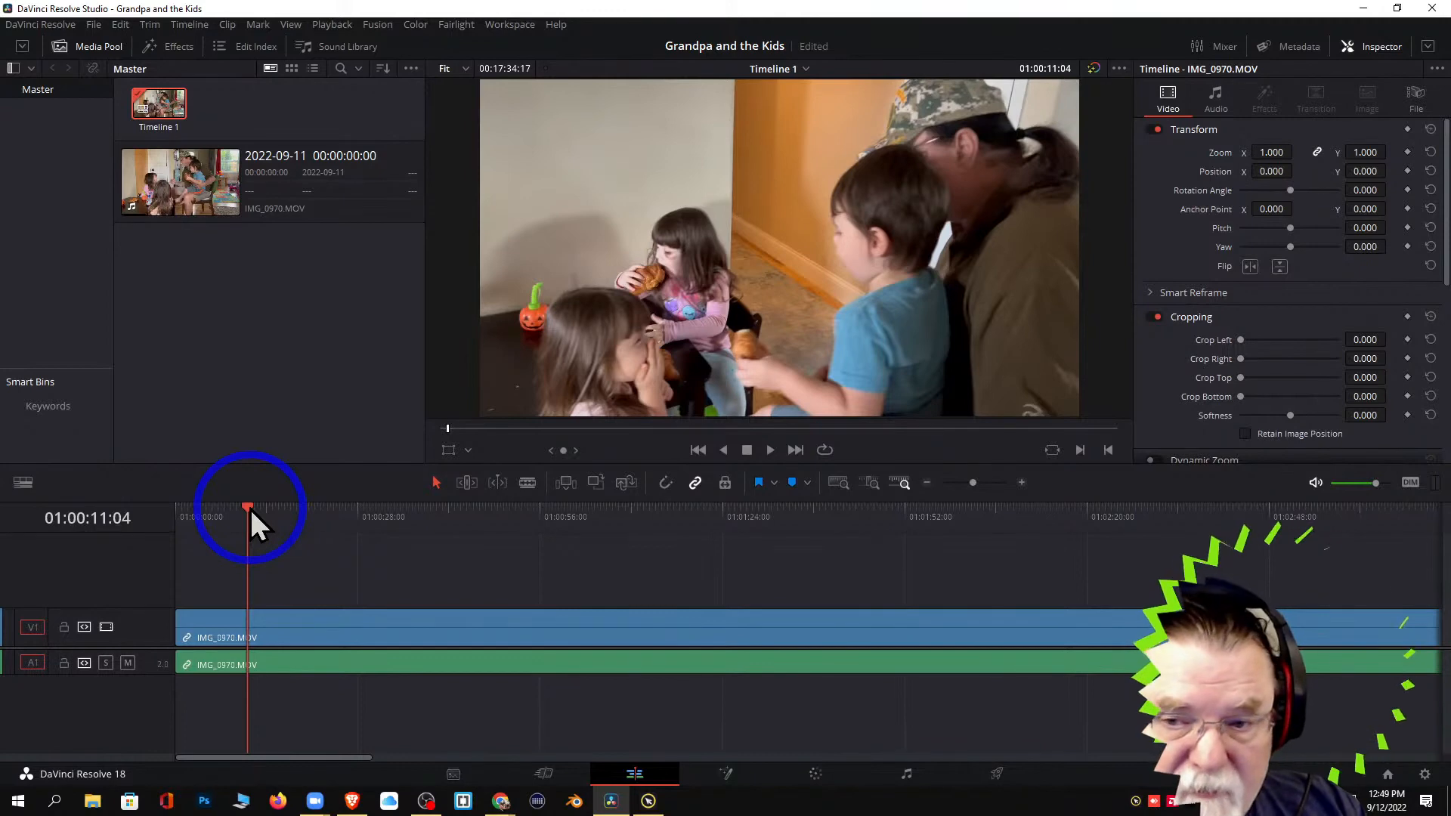
Open the Counter project from the local project library.
{"action": "left_click", "coordinate": [94, 25]}
{"action": "left_click", "coordinate": [140, 301]}
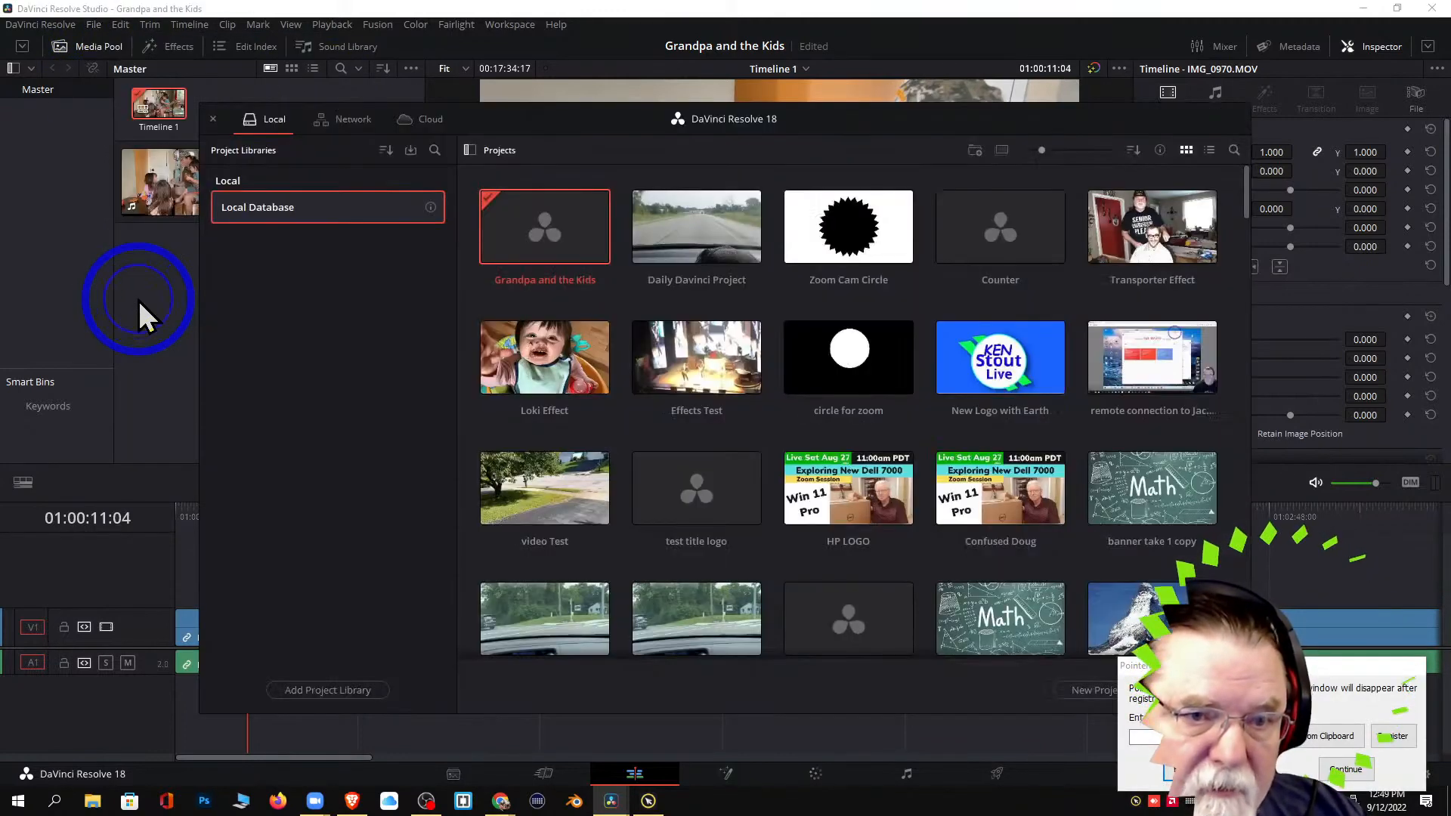
{"action": "left_click", "coordinate": [1345, 769]}
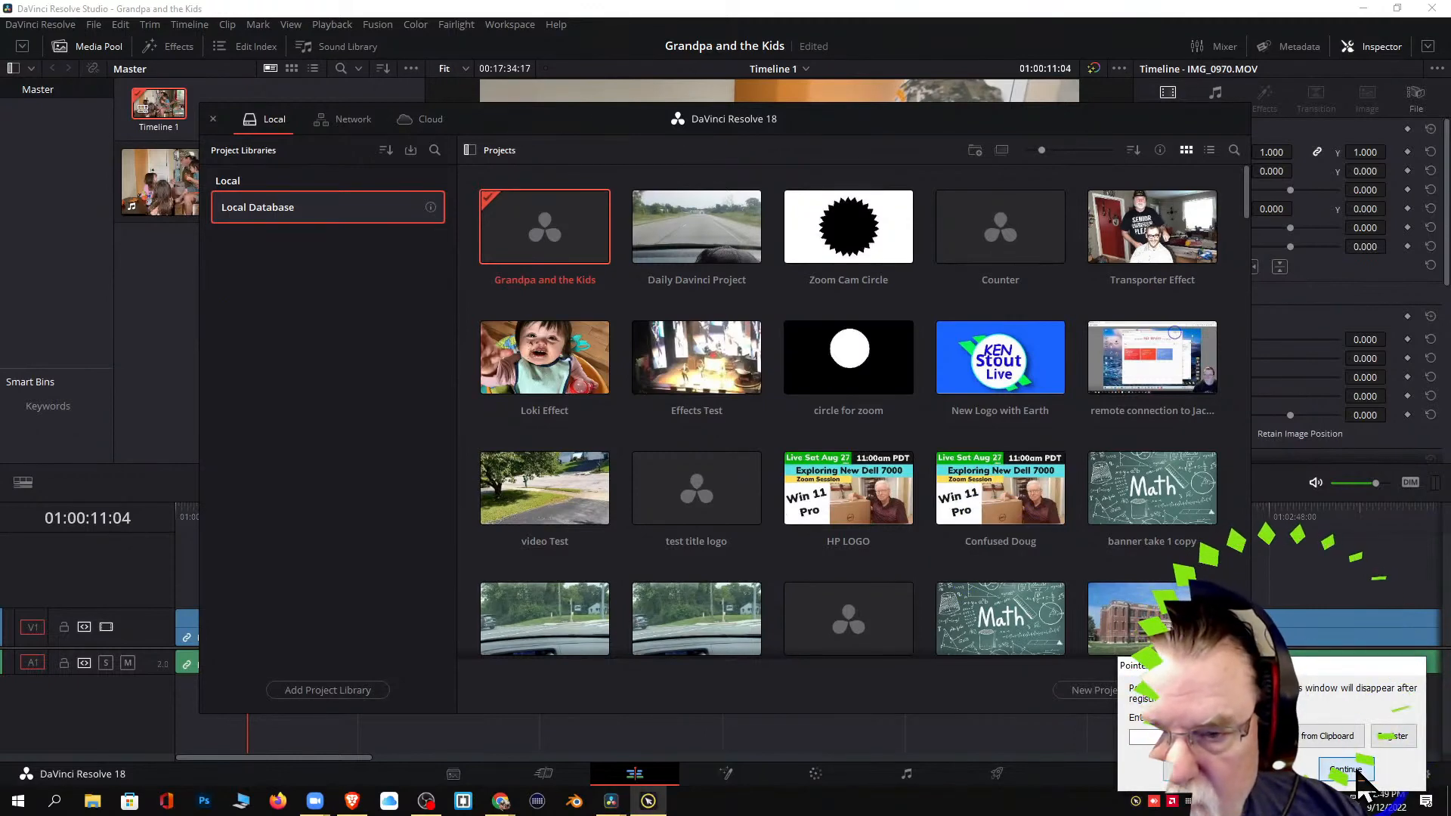
{"action": "double_click", "coordinate": [1002, 231]}
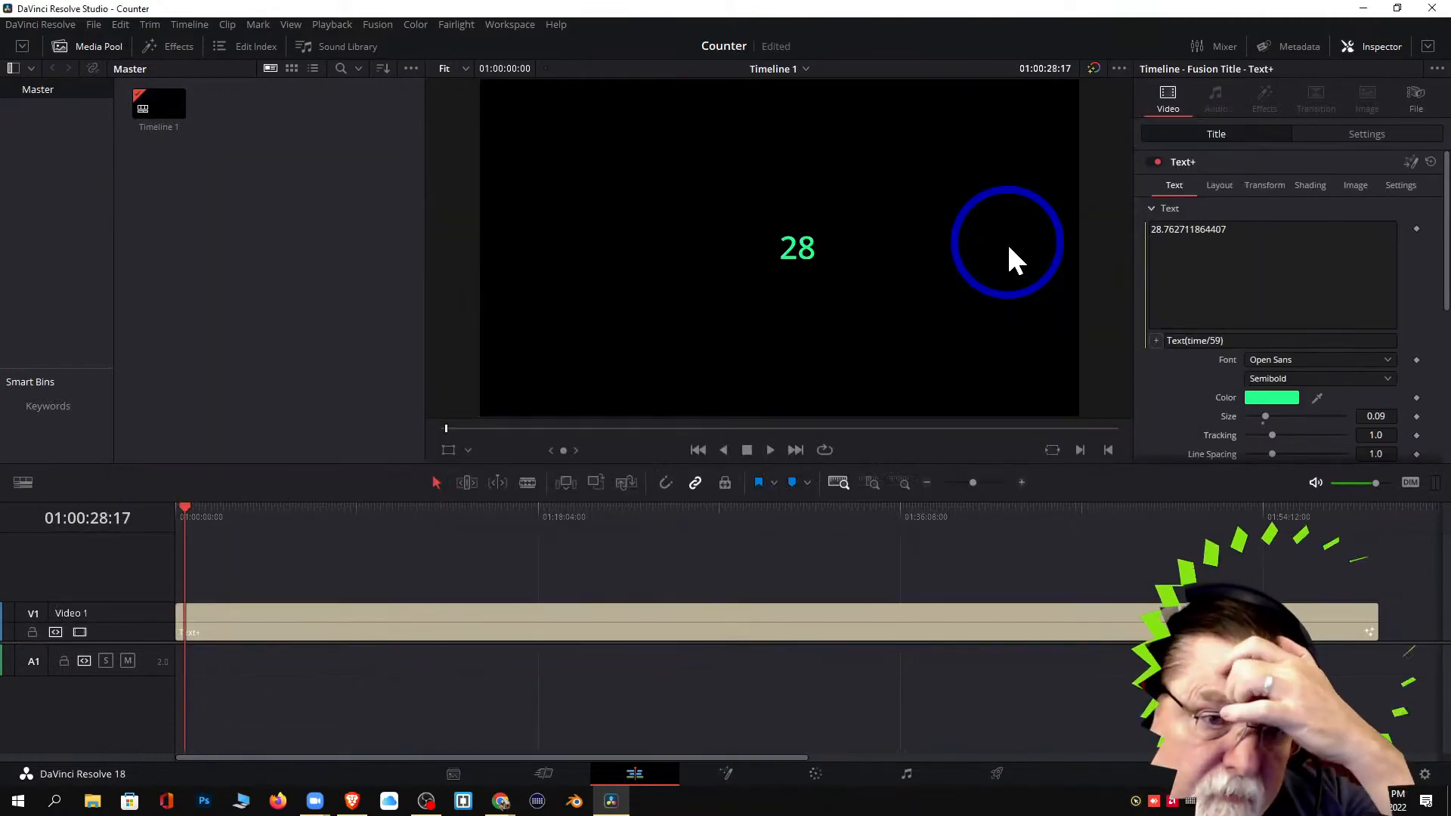
Go to the Deliver page and set the export file name to "One Hour Cointer".
{"action": "left_click", "coordinate": [997, 772]}
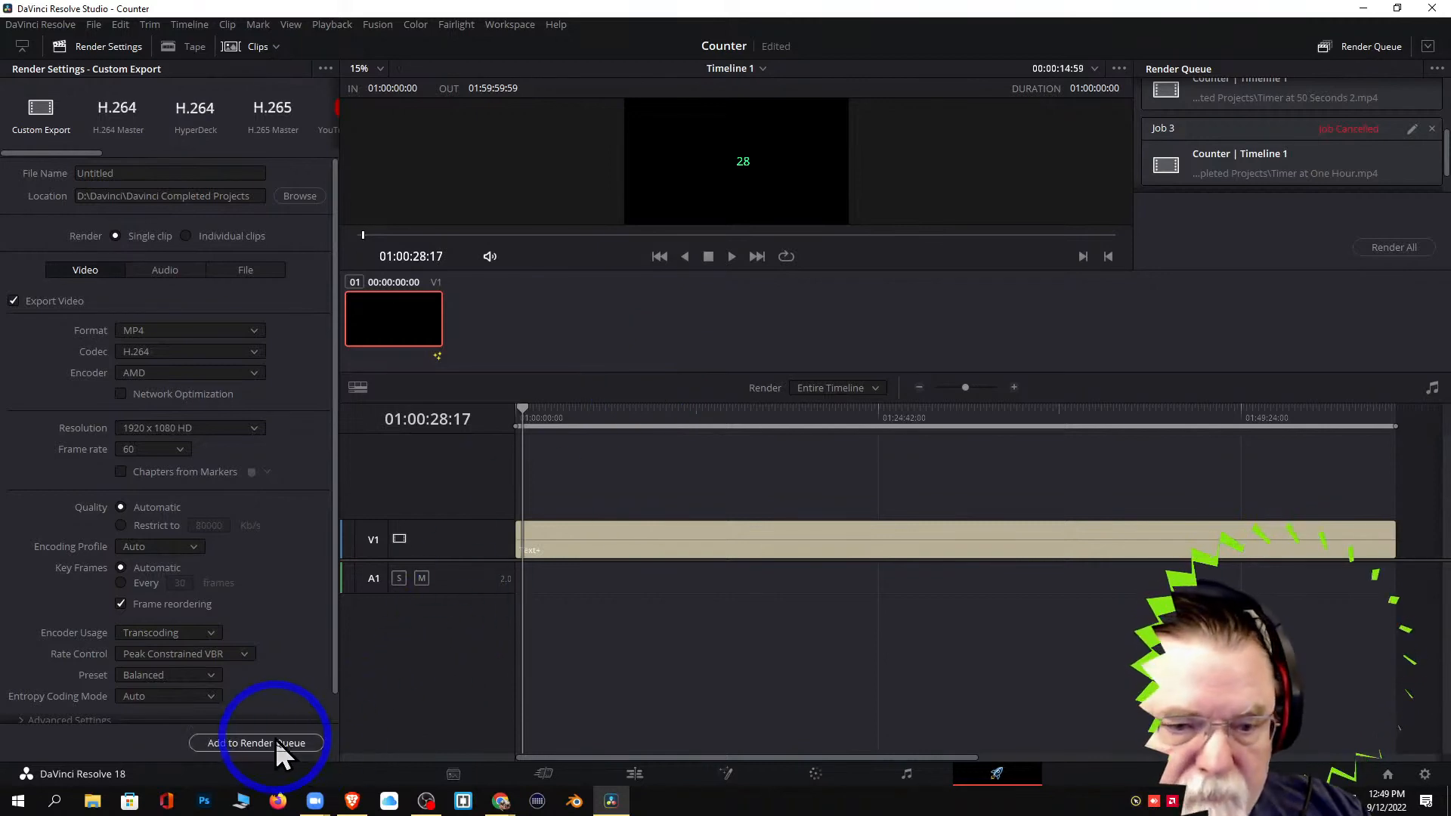
{"action": "left_click", "coordinate": [178, 171]}
{"action": "key", "text": "BackSpace"}
{"action": "key", "text": "BackSpace"}
{"action": "key", "text": "BackSpace"}
{"action": "key", "text": "BackSpace"}
{"action": "key", "text": "BackSpace"}
{"action": "key", "text": "BackSpace"}
{"action": "key", "text": "BackSpace"}
{"action": "key", "text": "BackSpace"}
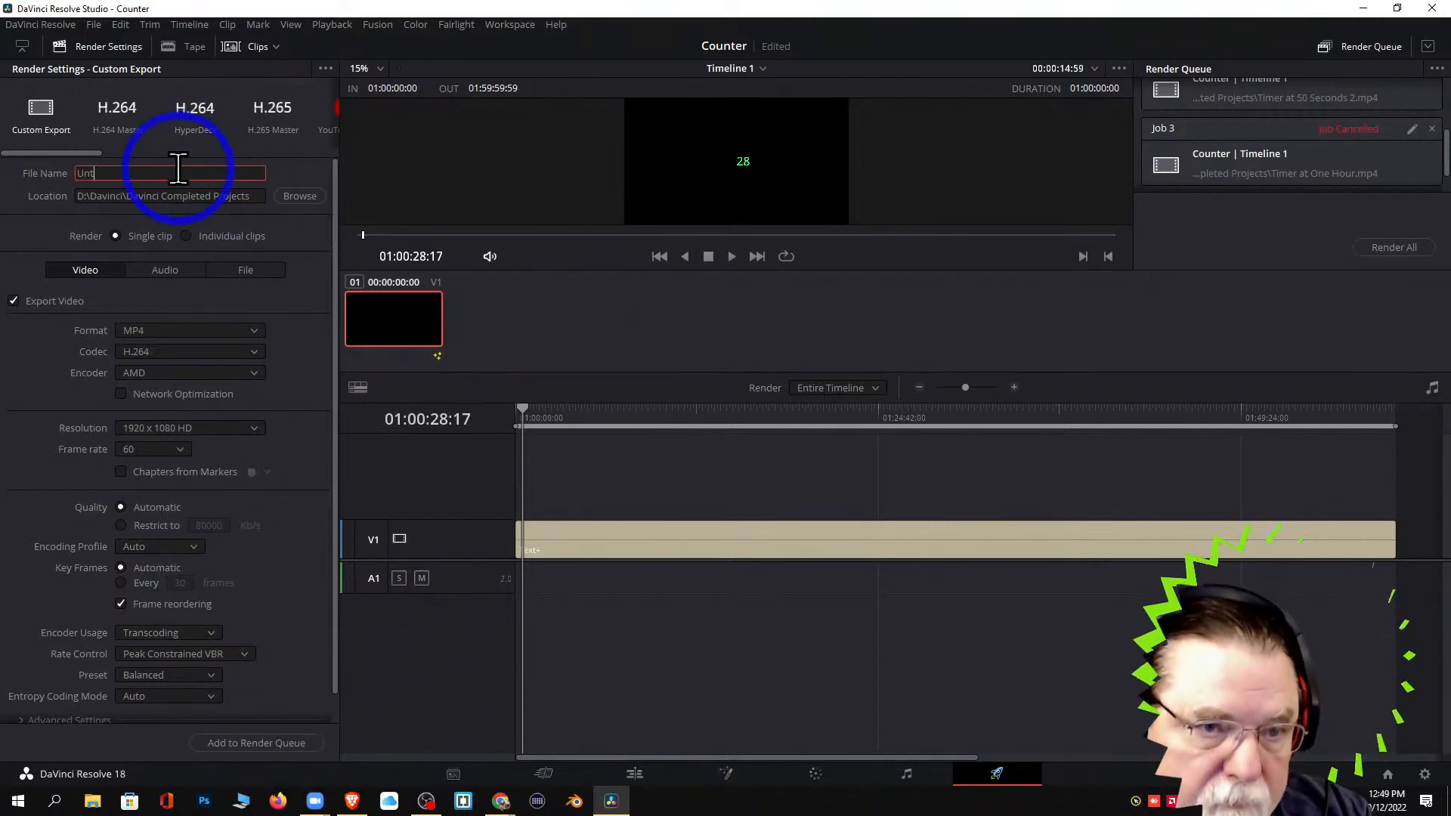
{"action": "type", "text": "One"}
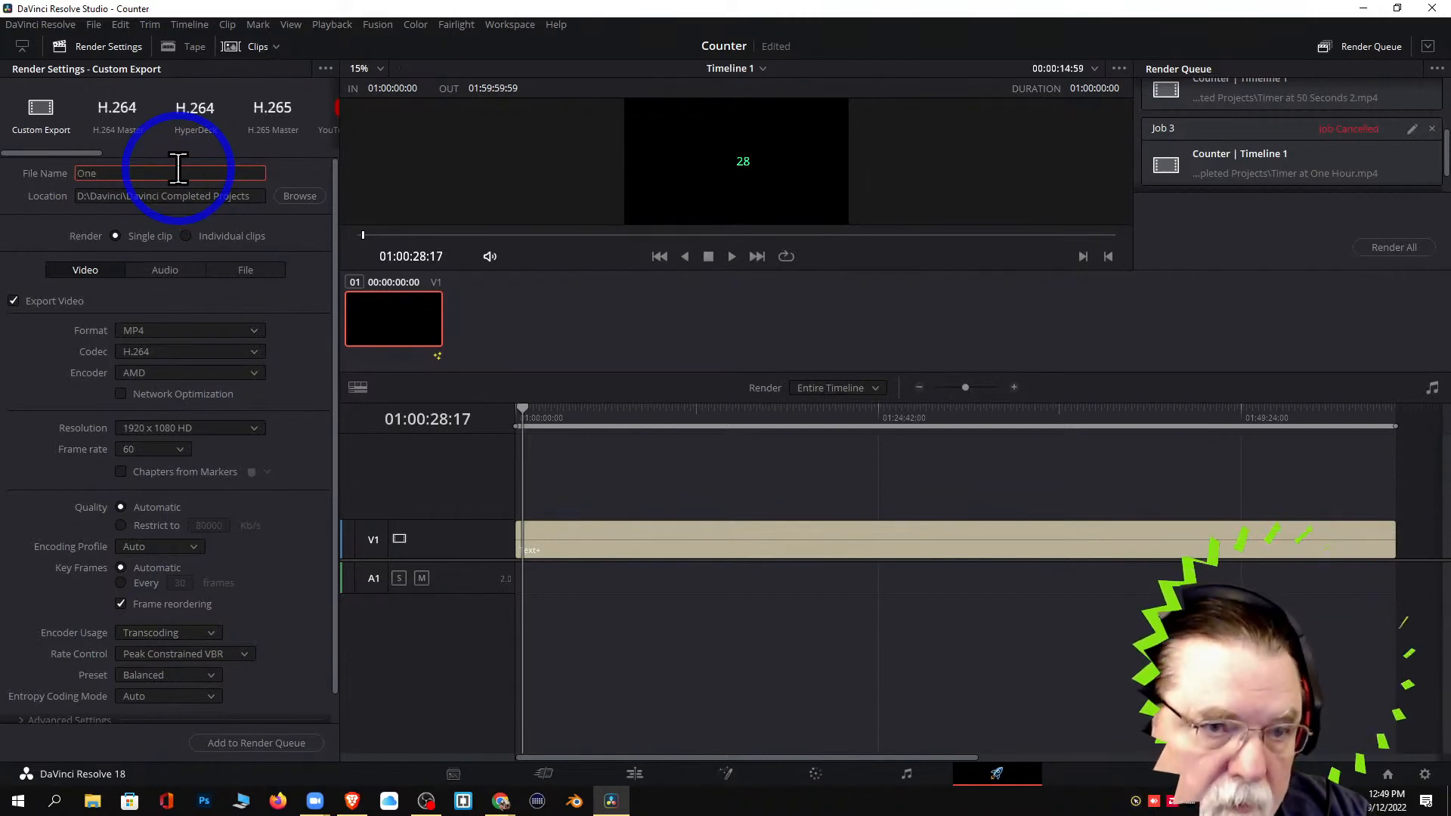
{"action": "type", "text": " HOru"}
{"action": "key", "text": "BackSpace"}
{"action": "key", "text": "BackSpace"}
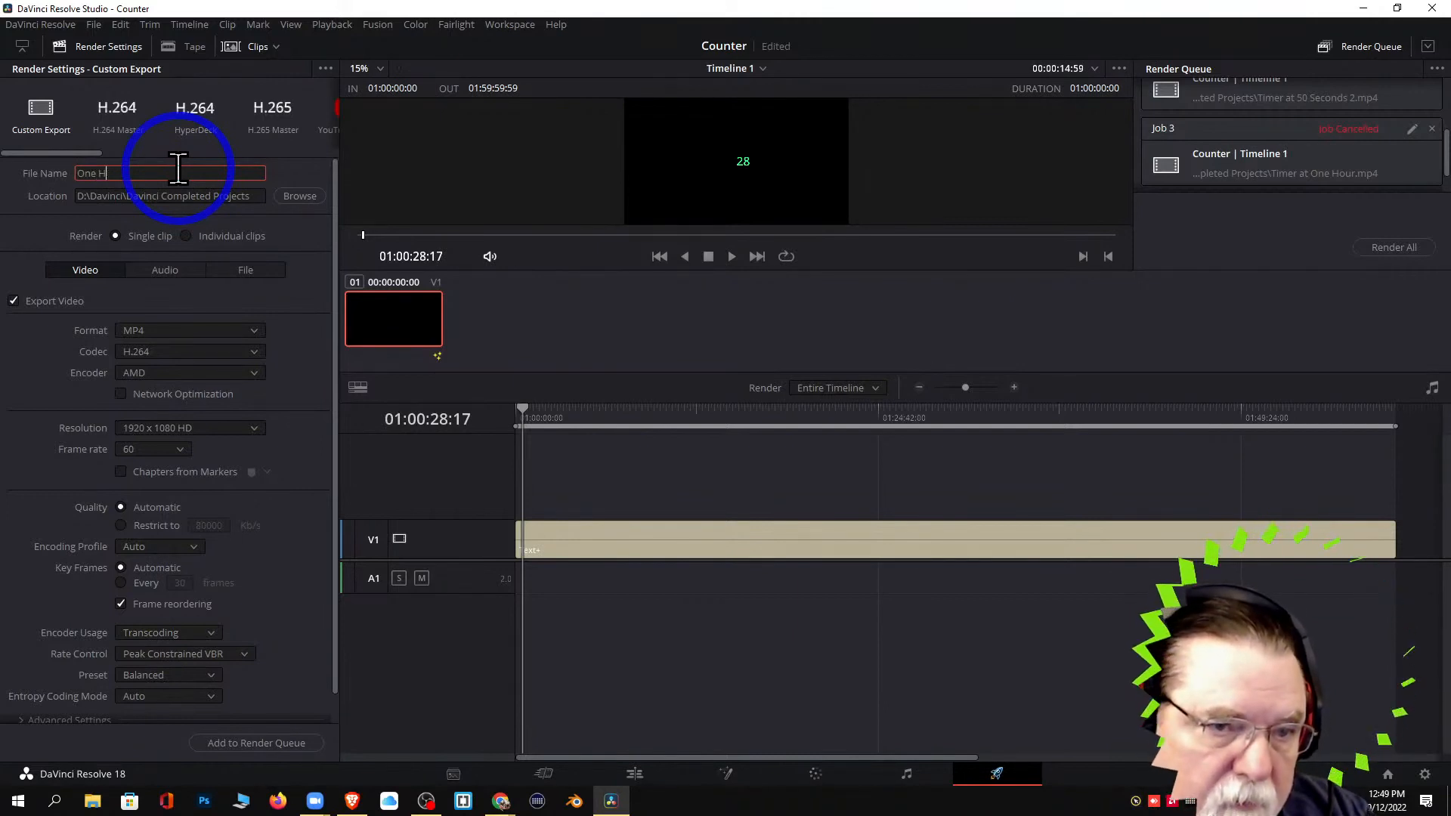
{"action": "type", "text": "our Cont"}
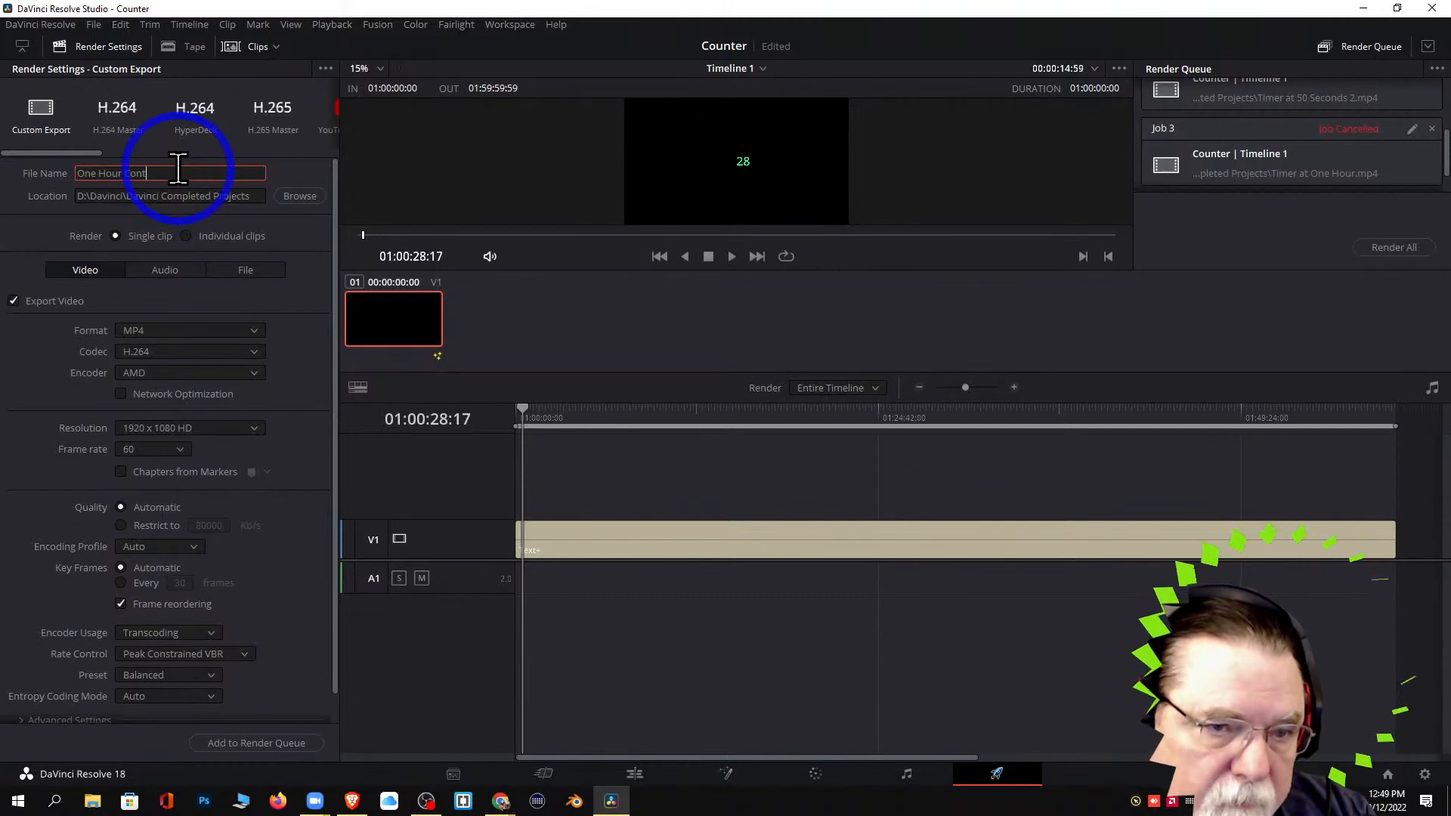
{"action": "key", "text": "BackSpace"}
{"action": "key", "text": "BackSpace"}
{"action": "type", "text": "inter"}
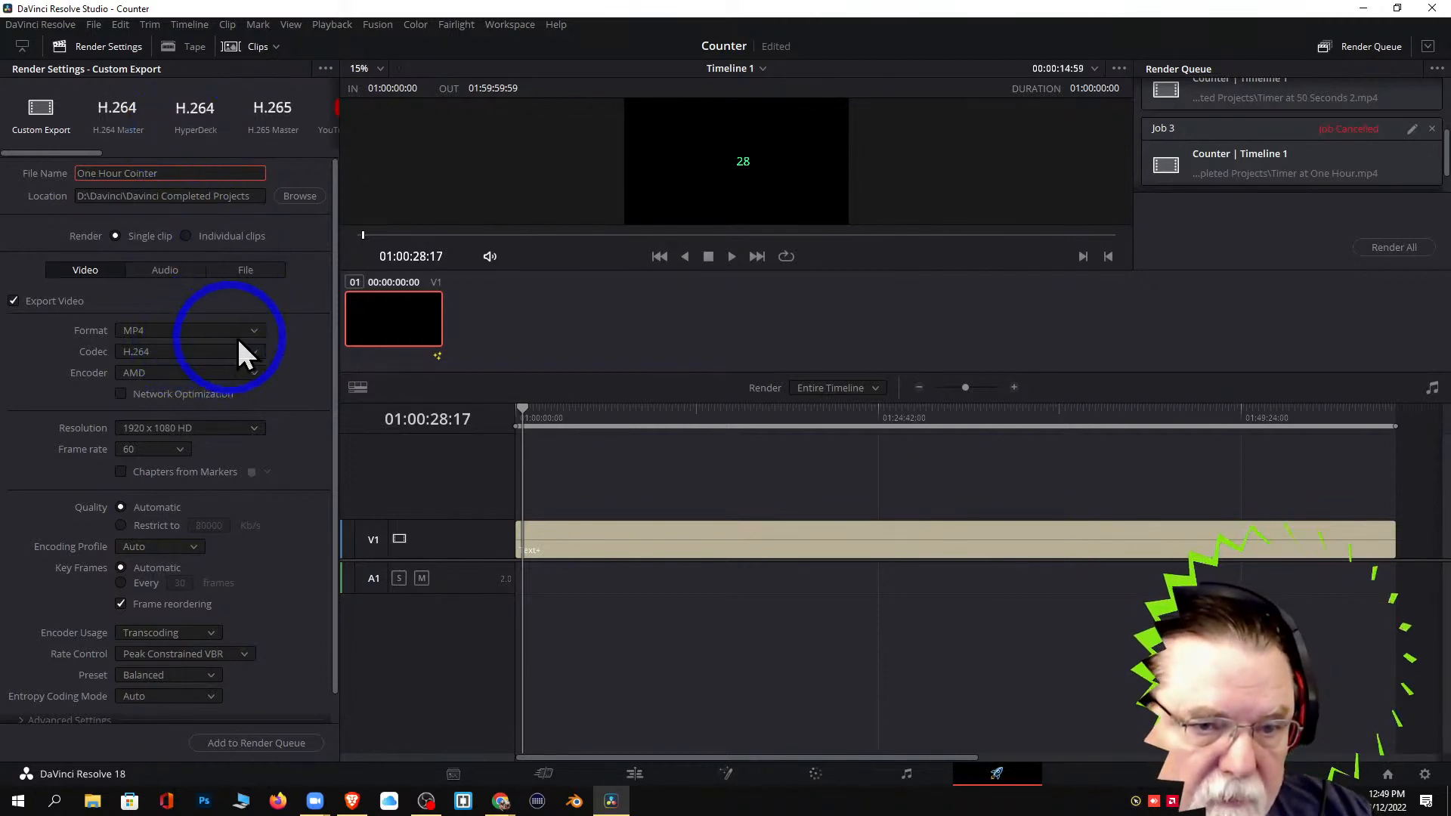
Queue the One Hour Cointer export and start rendering that job with the program window minimized.
{"action": "left_click", "coordinate": [274, 744]}
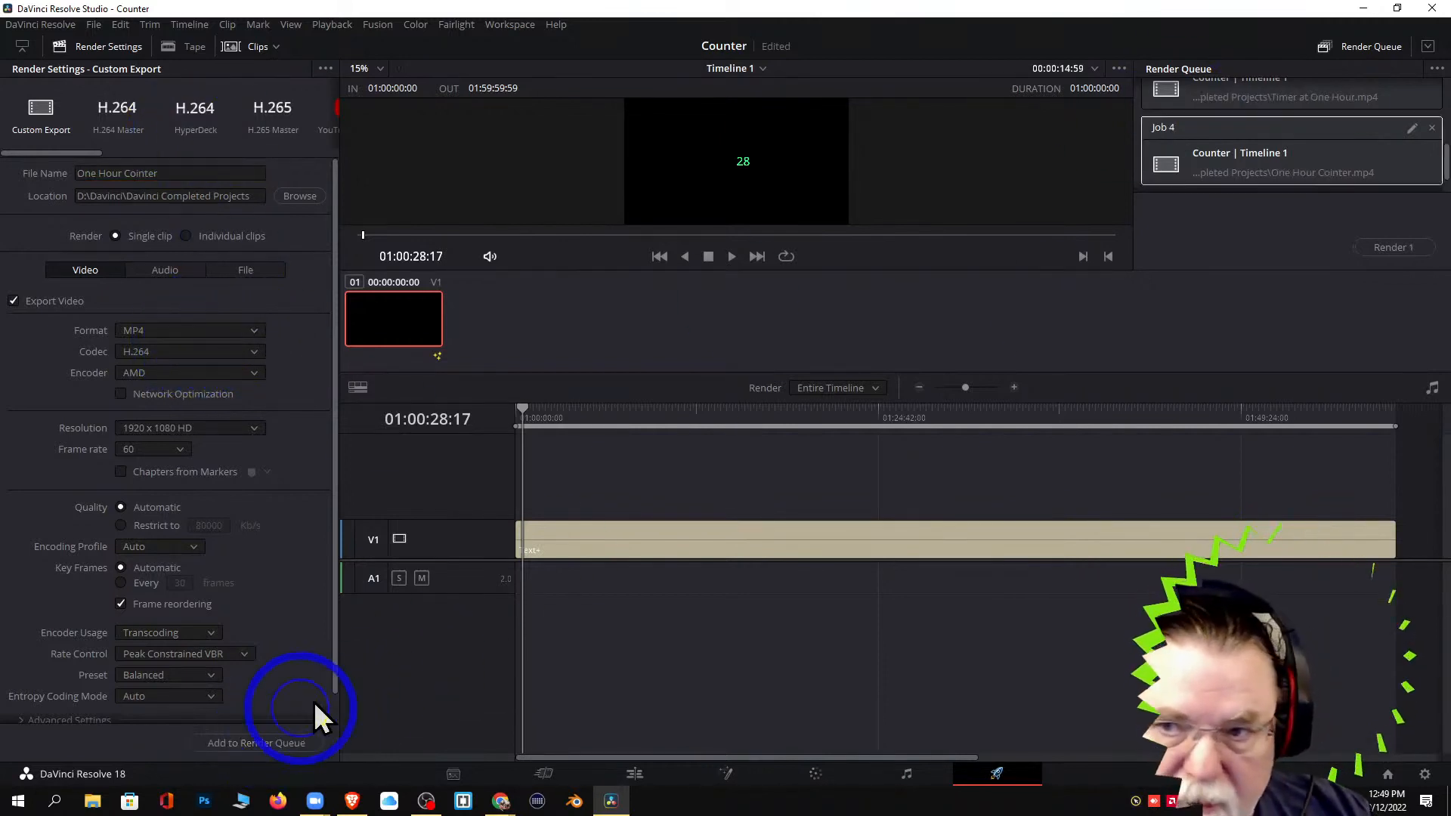
{"action": "left_click", "coordinate": [1392, 247]}
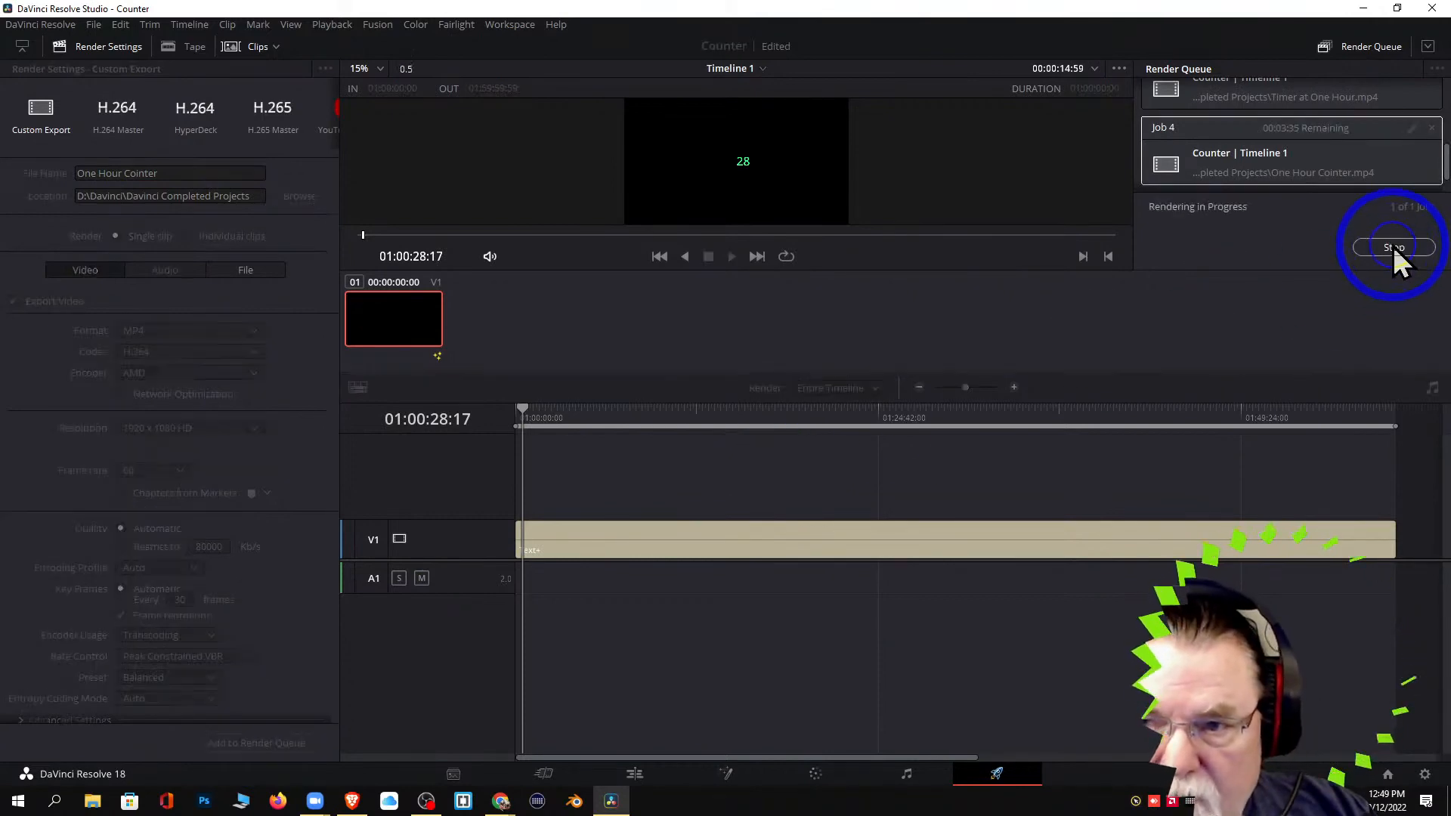
{"action": "left_click", "coordinate": [1360, 9]}
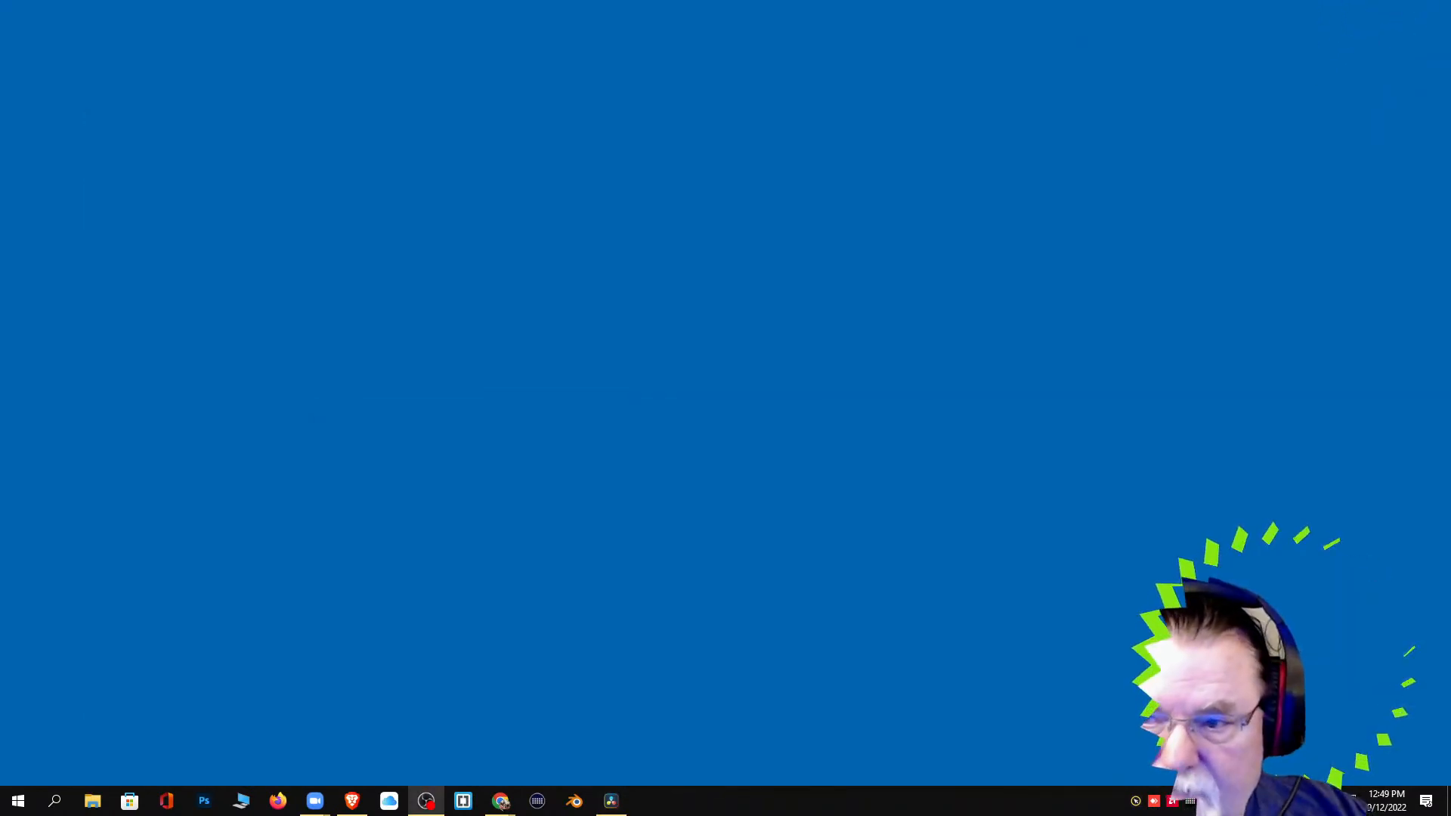